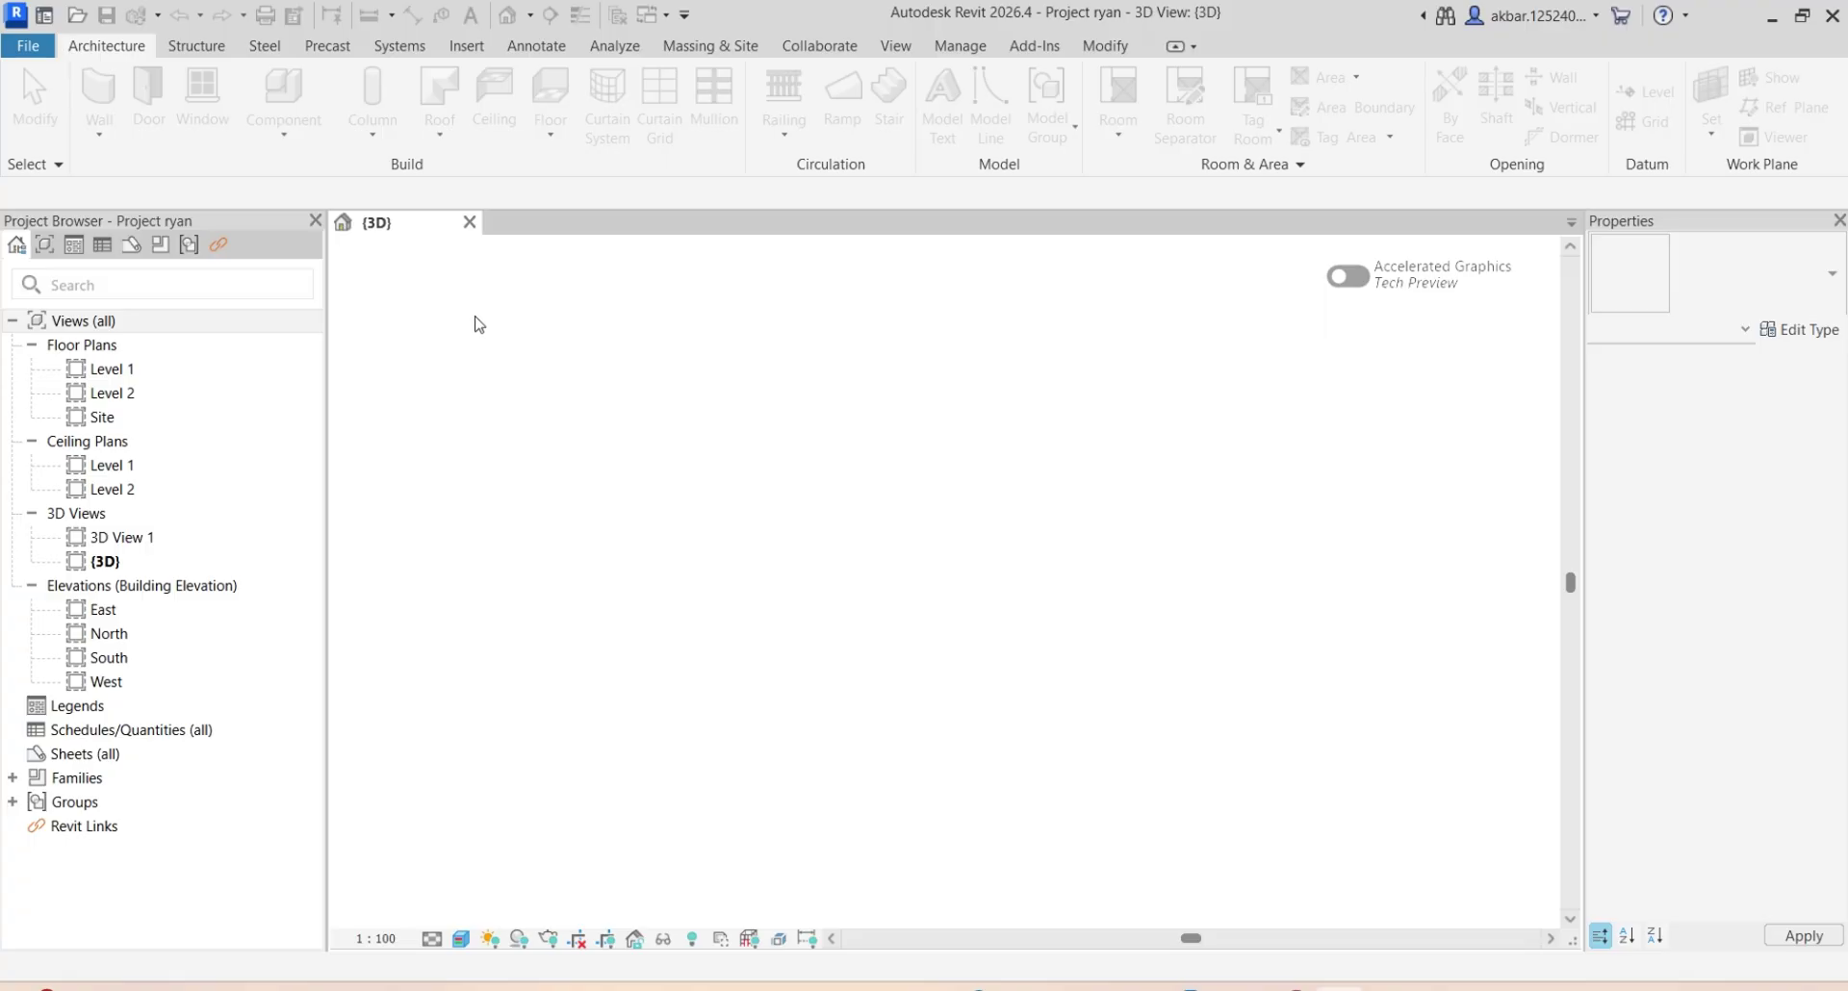
Examine the house model and the open area in front of it in the 3D view
scroll(705, 376, up, 1)
scroll(820, 452, down, 1)
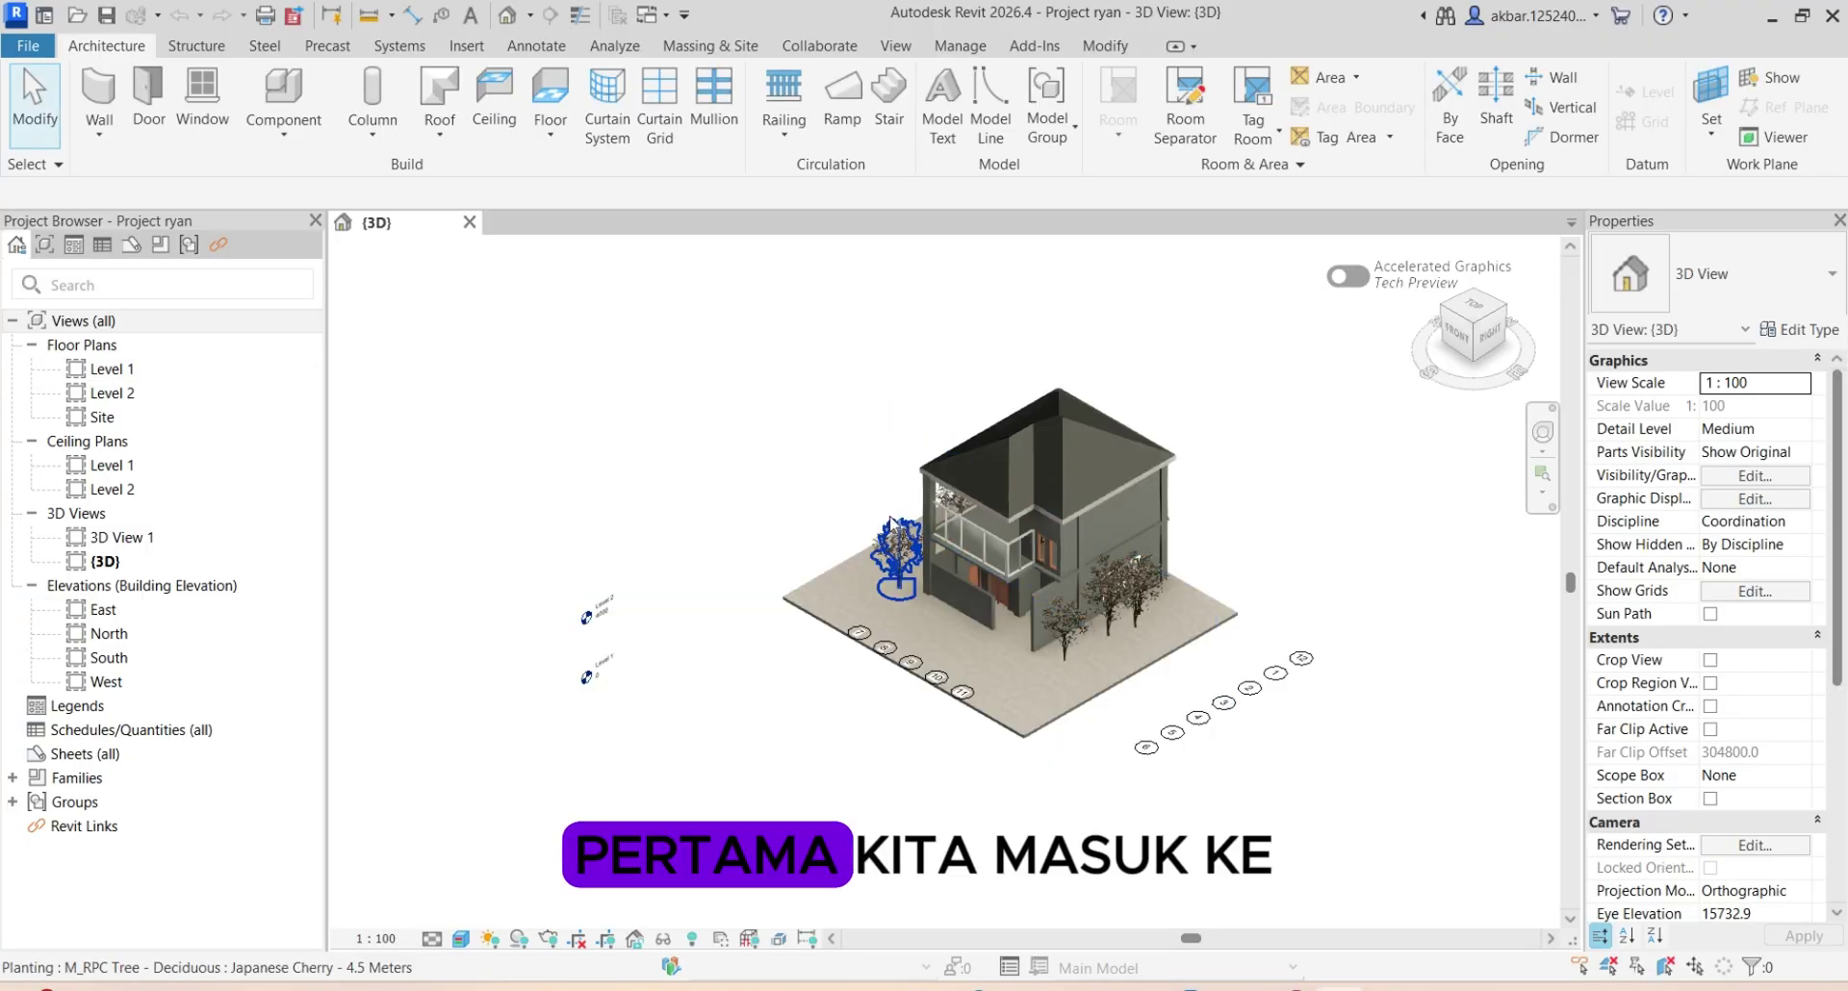
scroll(939, 610, up, 3)
scroll(940, 610, up, 2)
shift+middle_drag(784, 580, 624, 737)
scroll(1073, 637, down, 1)
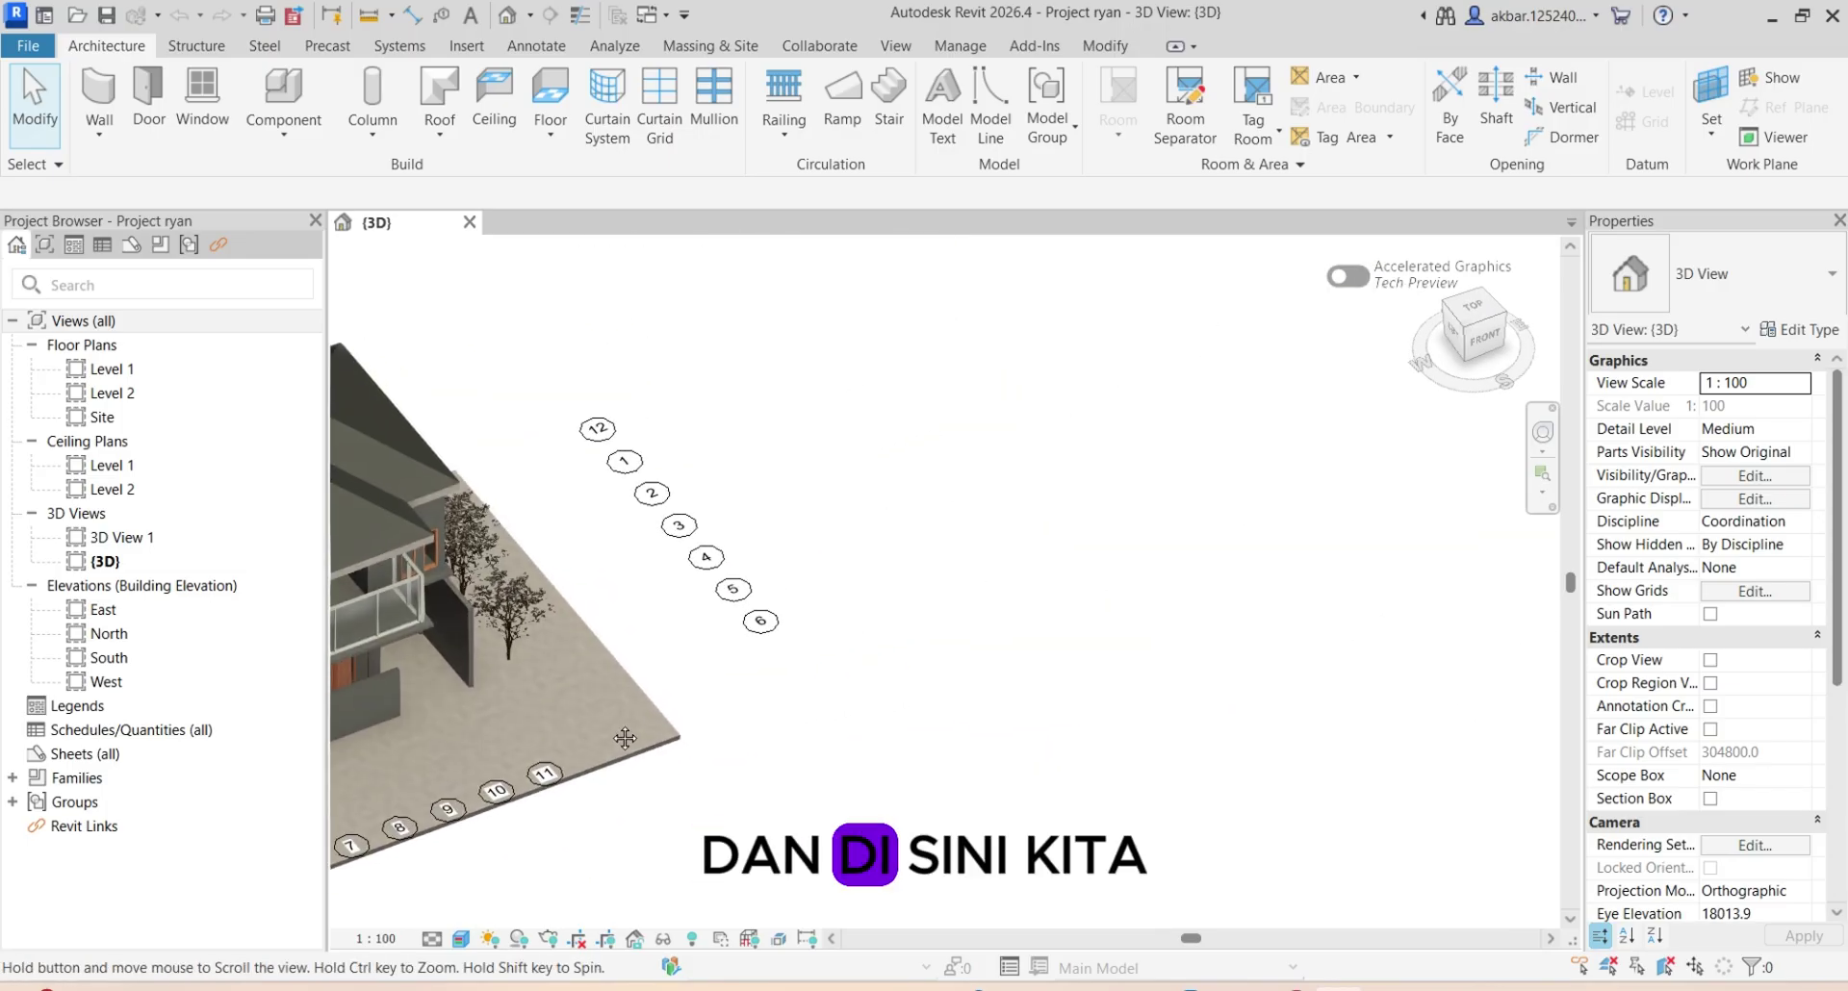
scroll(656, 725, up, 1)
middle_drag(735, 627, 786, 378)
scroll(738, 658, down, 2)
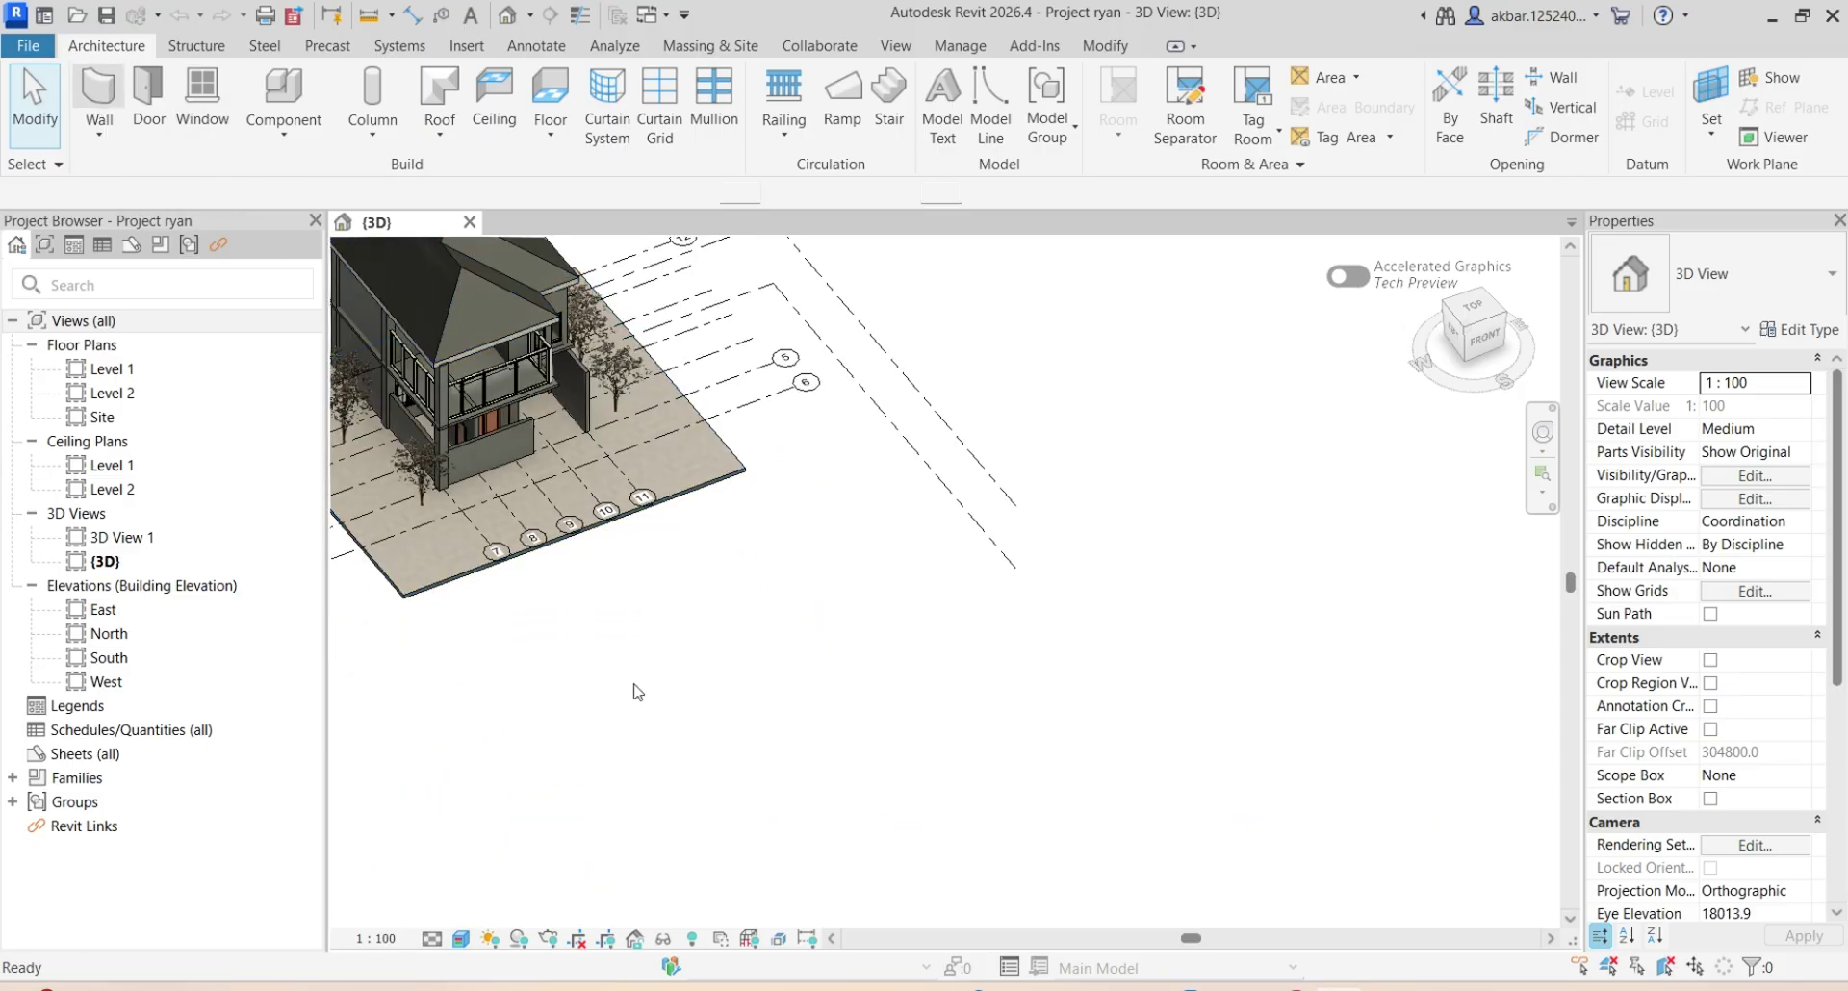
Try to draw a chain of Generic - 200mm walls in front of the house, with segments about 7100 mm and 3700 mm long
key(w)
key(a)
scroll(550, 642, up, 1)
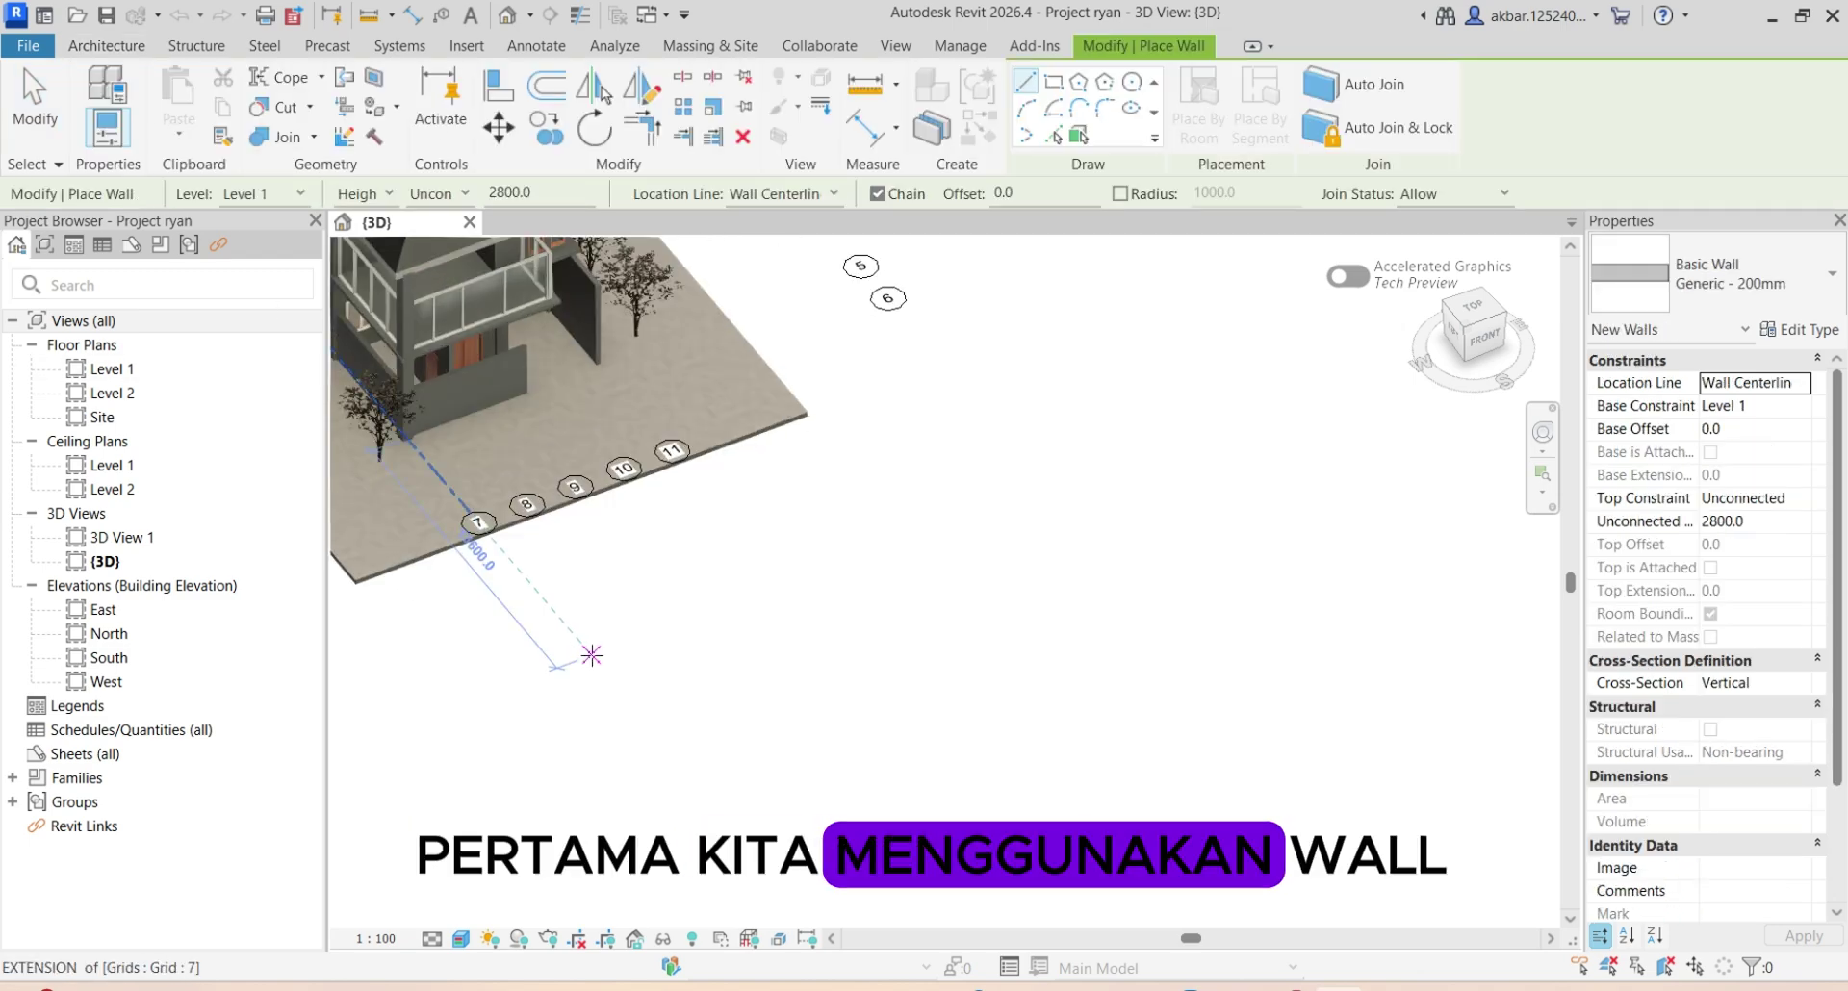
click(592, 655)
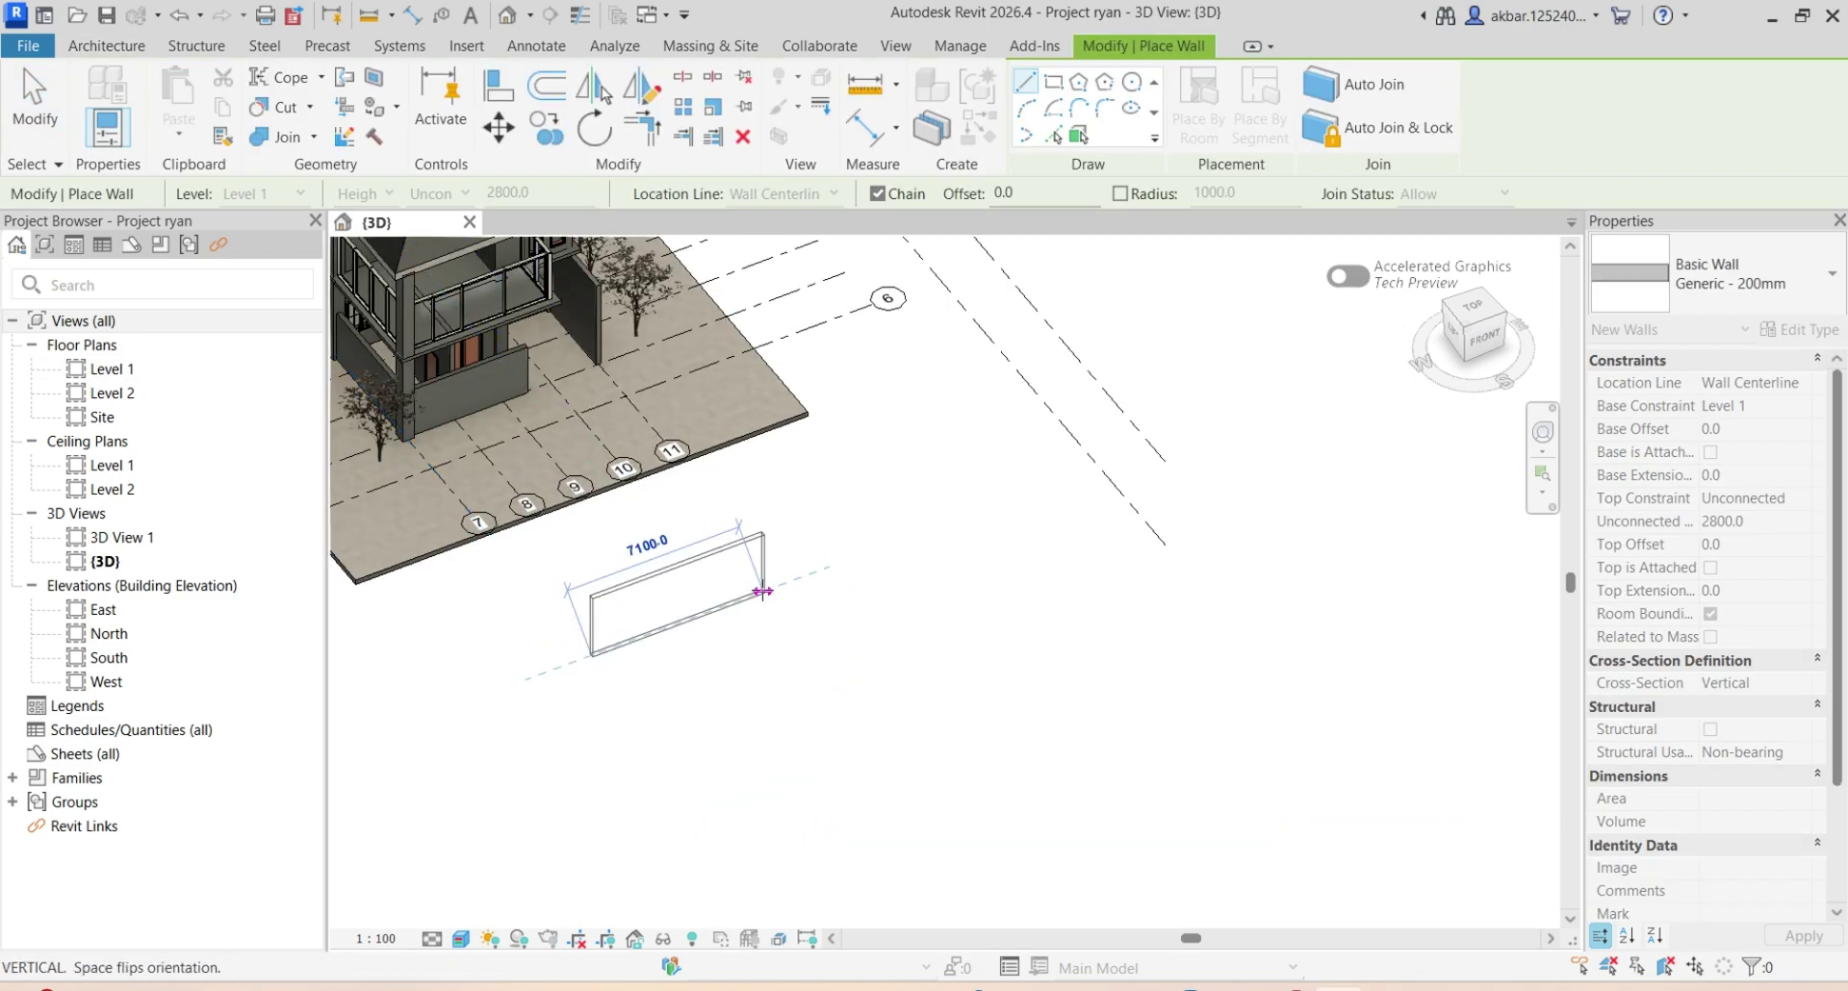
click(762, 591)
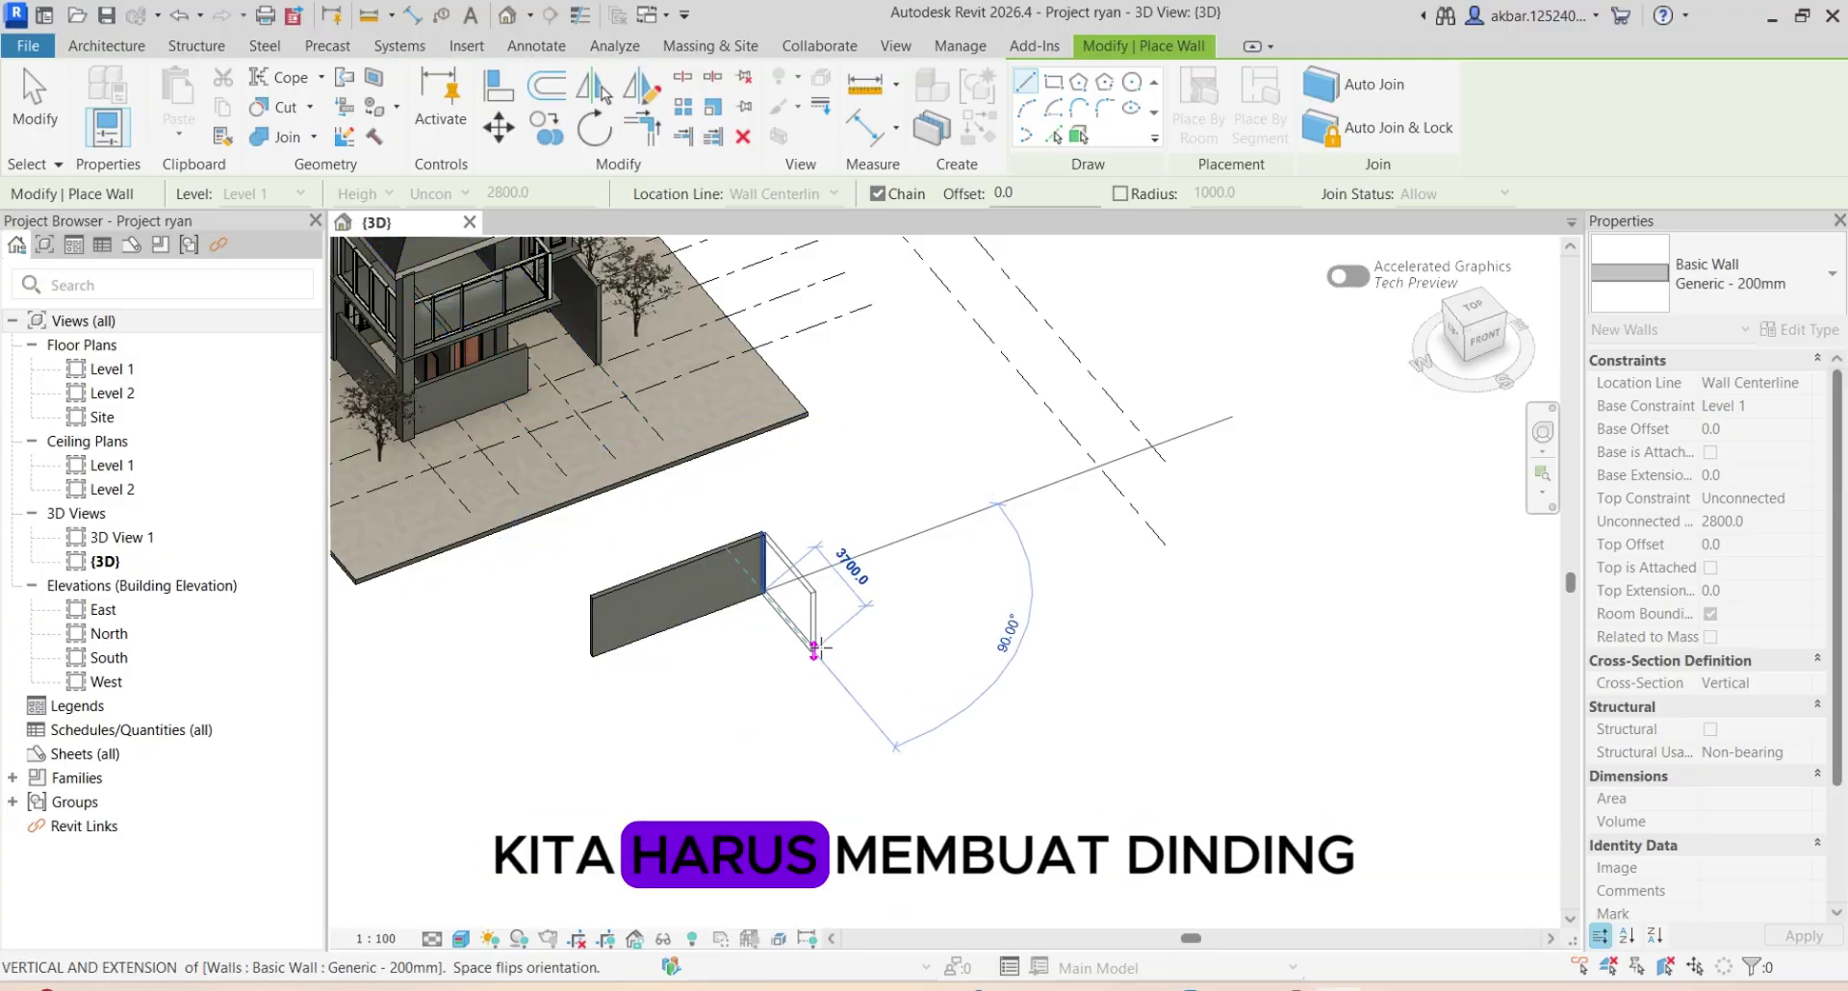
click(815, 649)
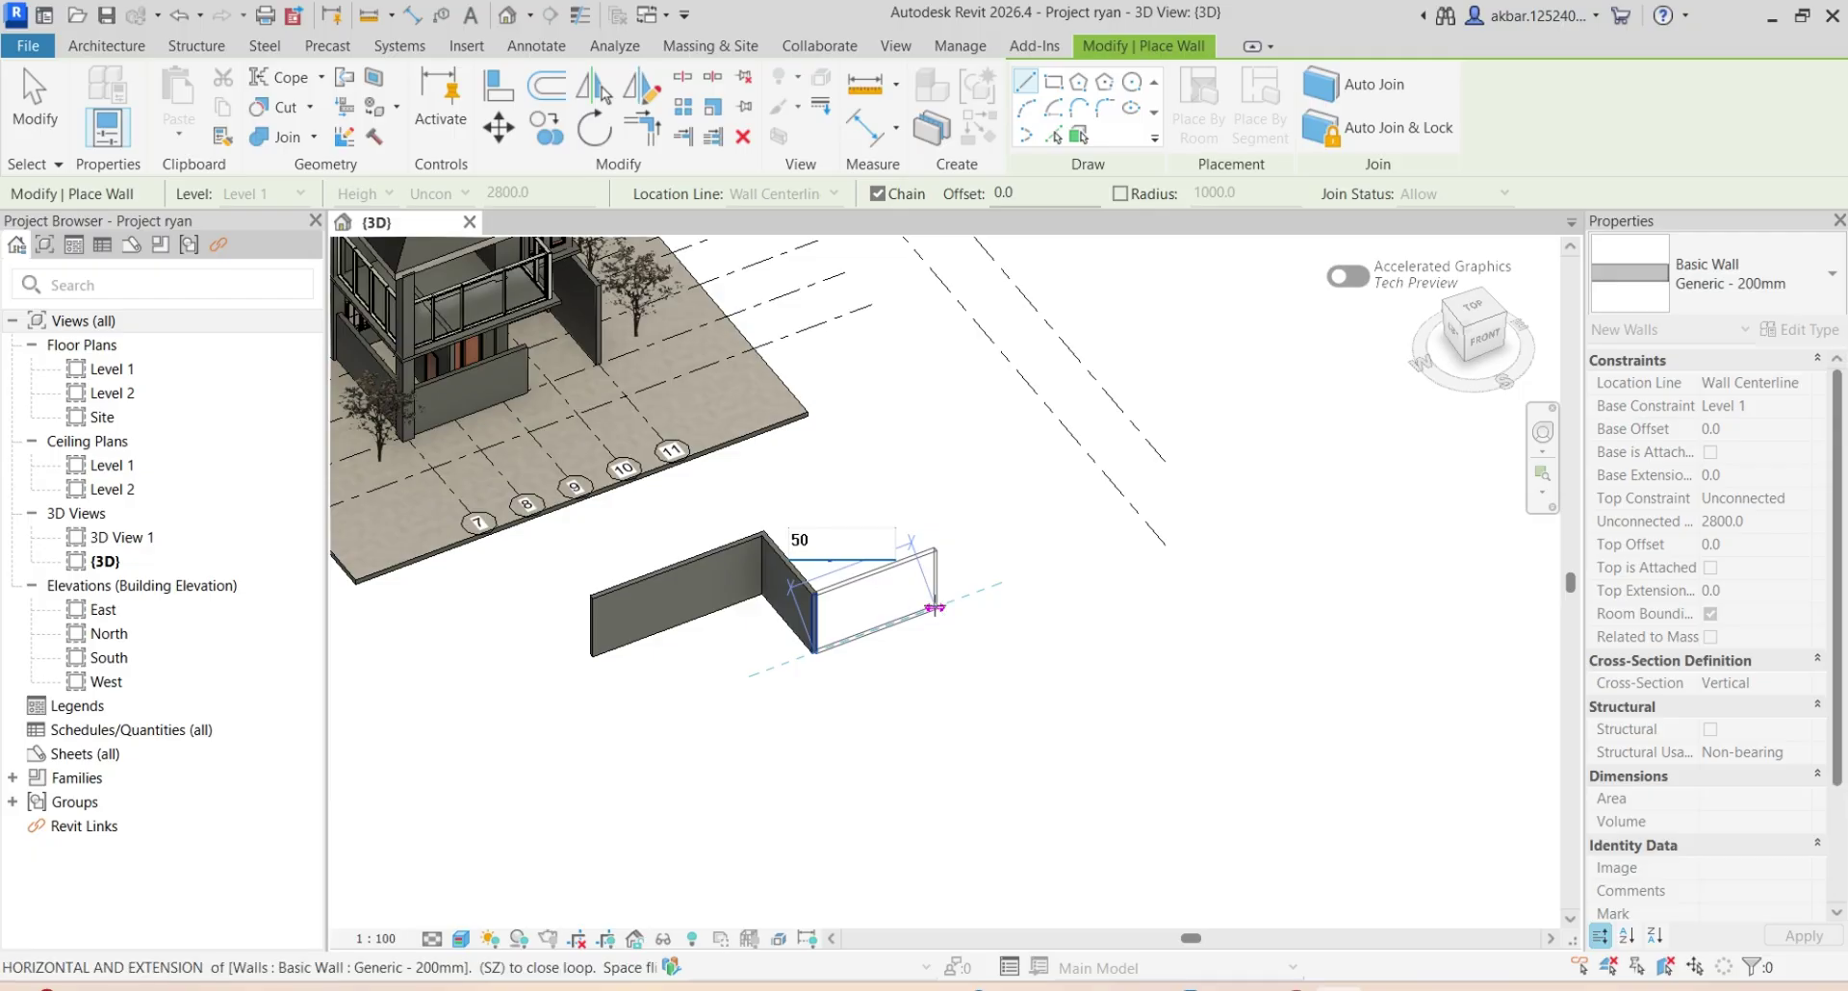
click(877, 604)
key(Escape)
key(Escape)
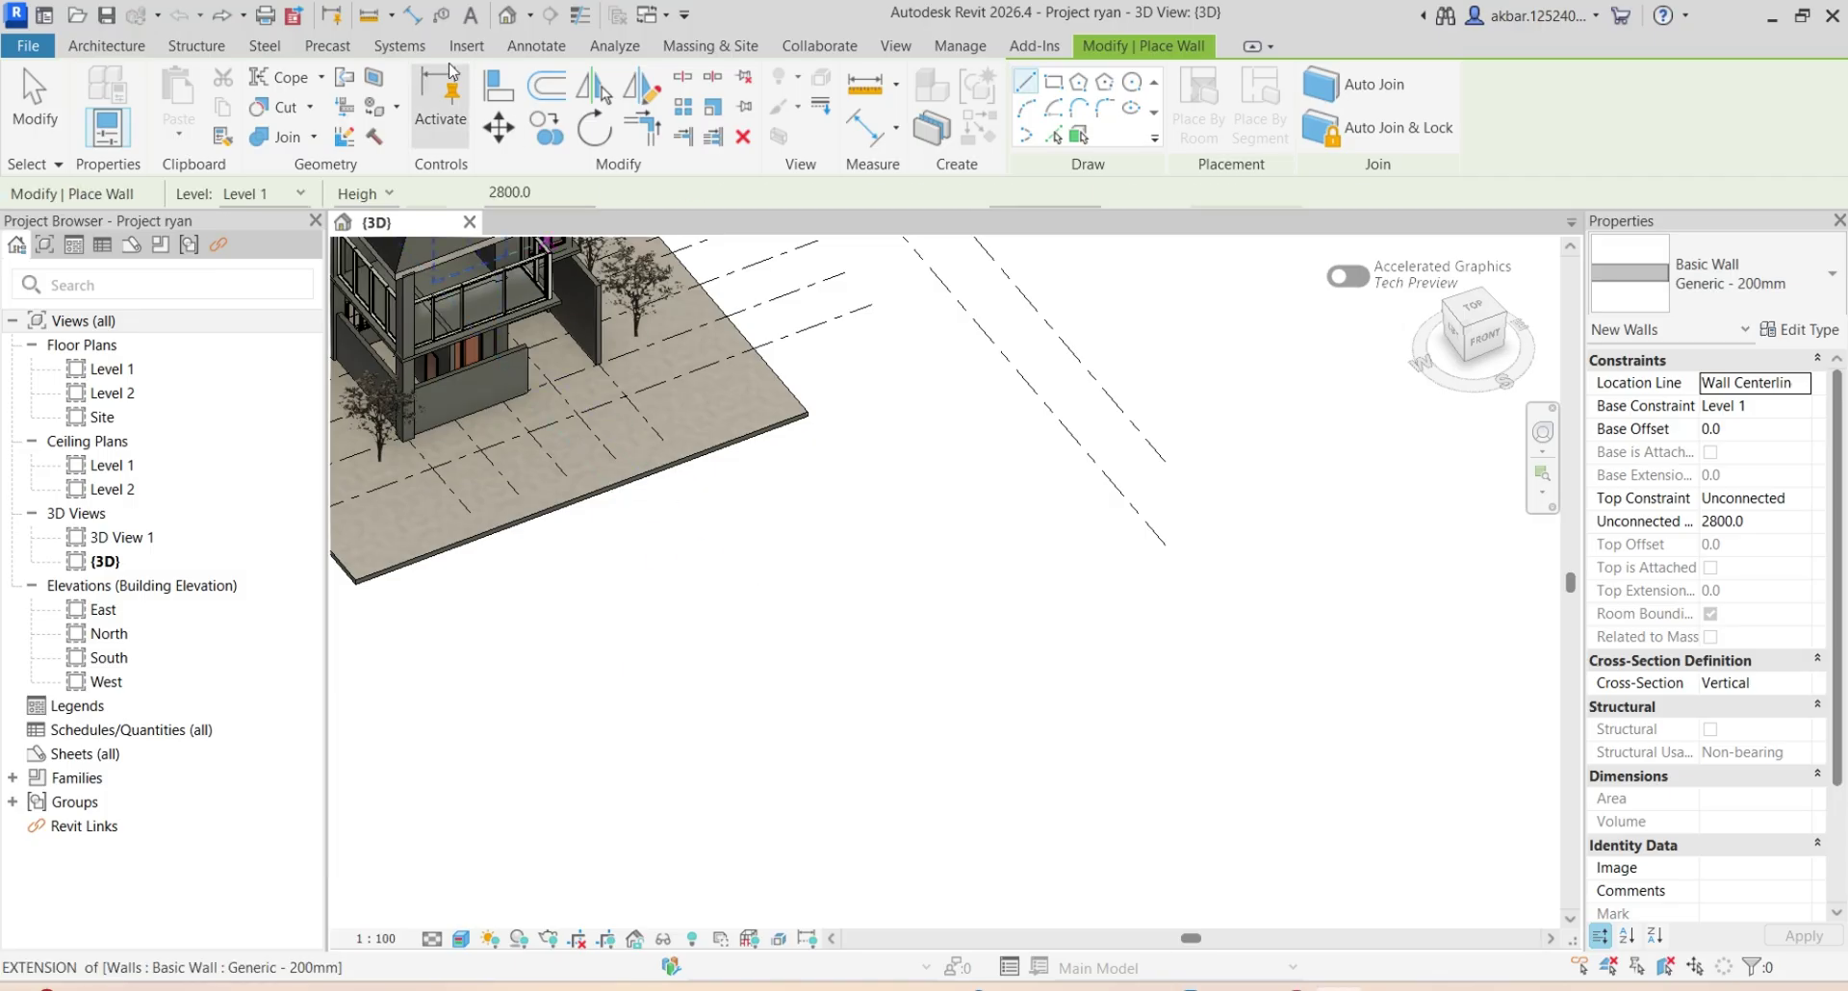
Draw a single slightly angled Generic - 200mm wall about 9500 mm long in the open area in front of the house
click(140, 45)
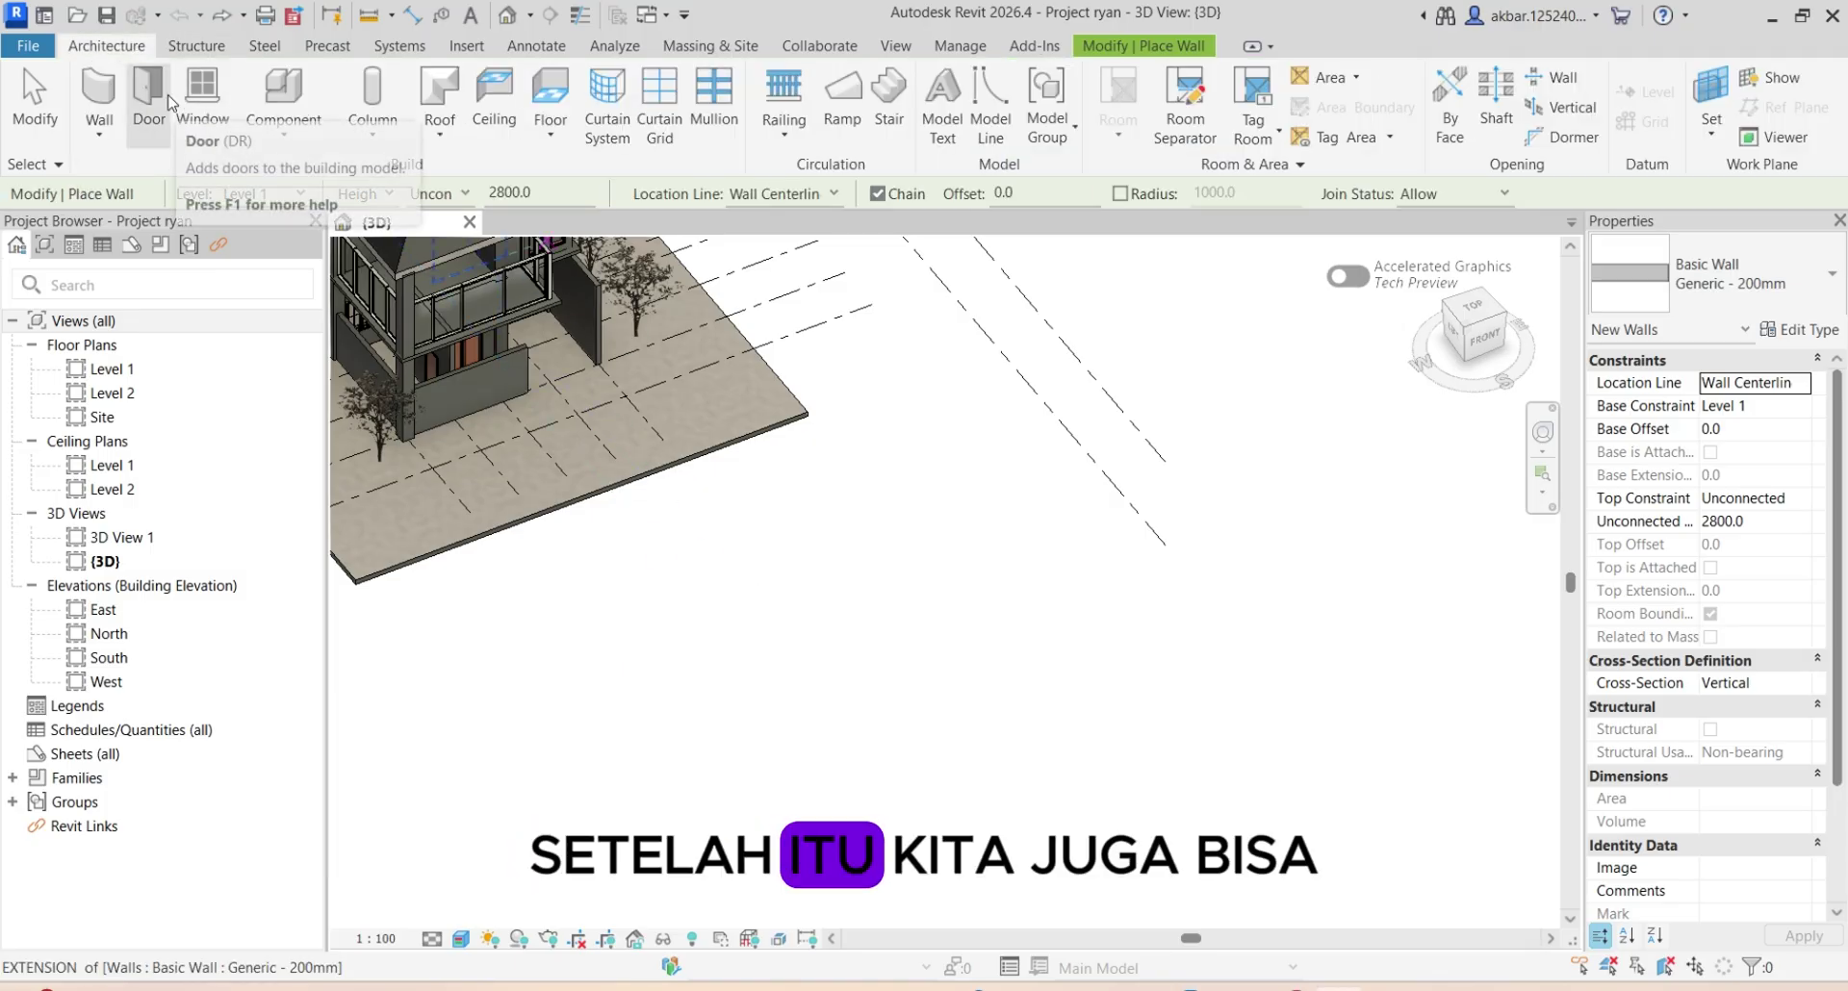
click(604, 667)
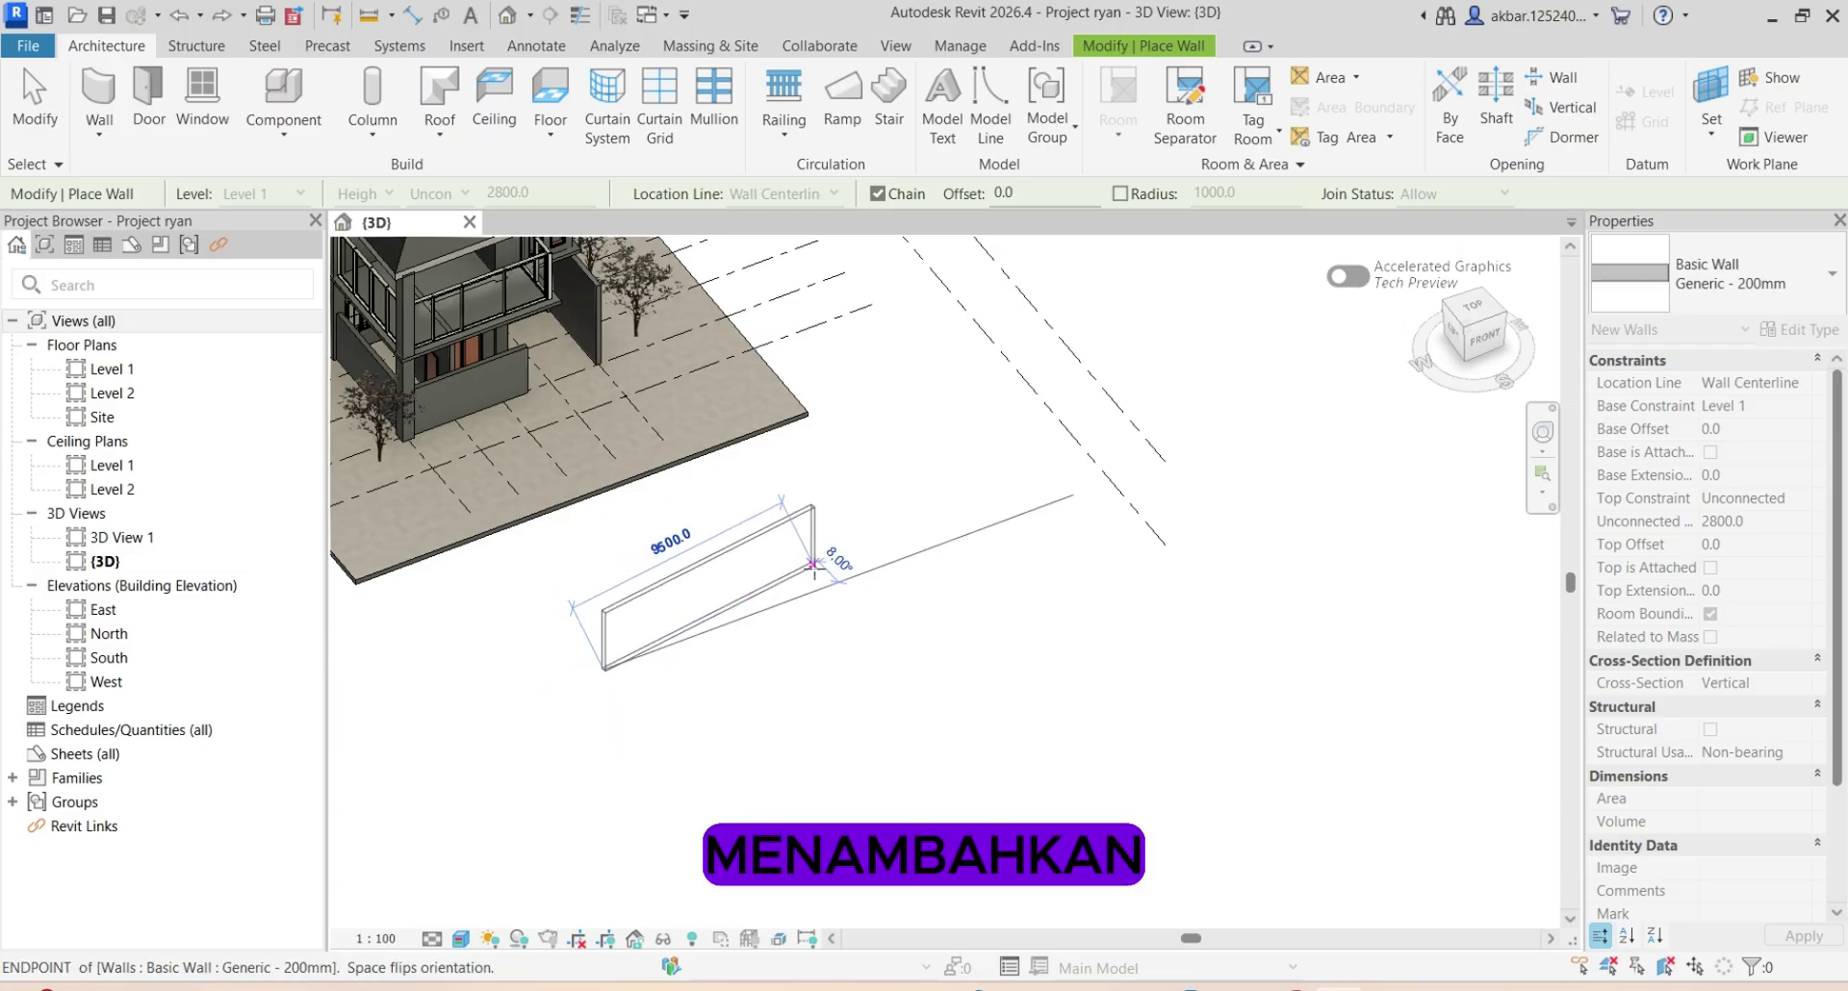
click(813, 564)
Place two Hawa-Junior sliding doors in the new wall, the first about 4000 mm from its end and the second 700 mm beyond it
click(132, 89)
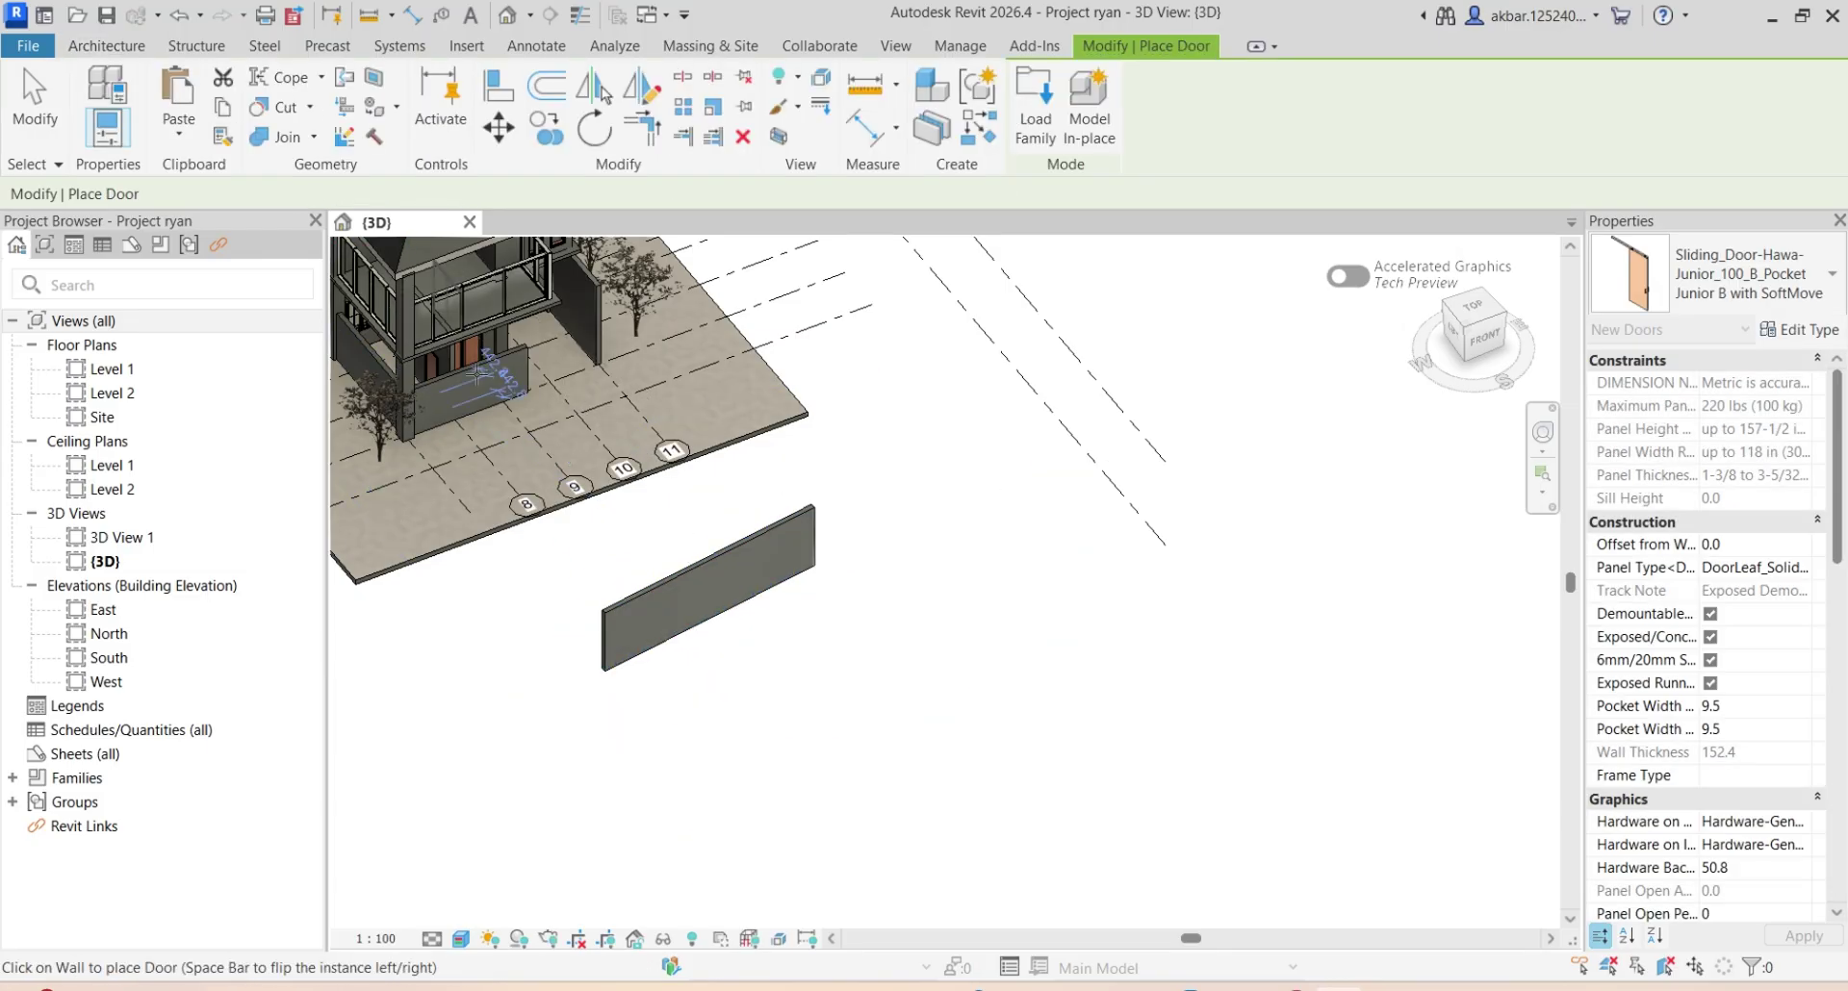
scroll(709, 612, up, 3)
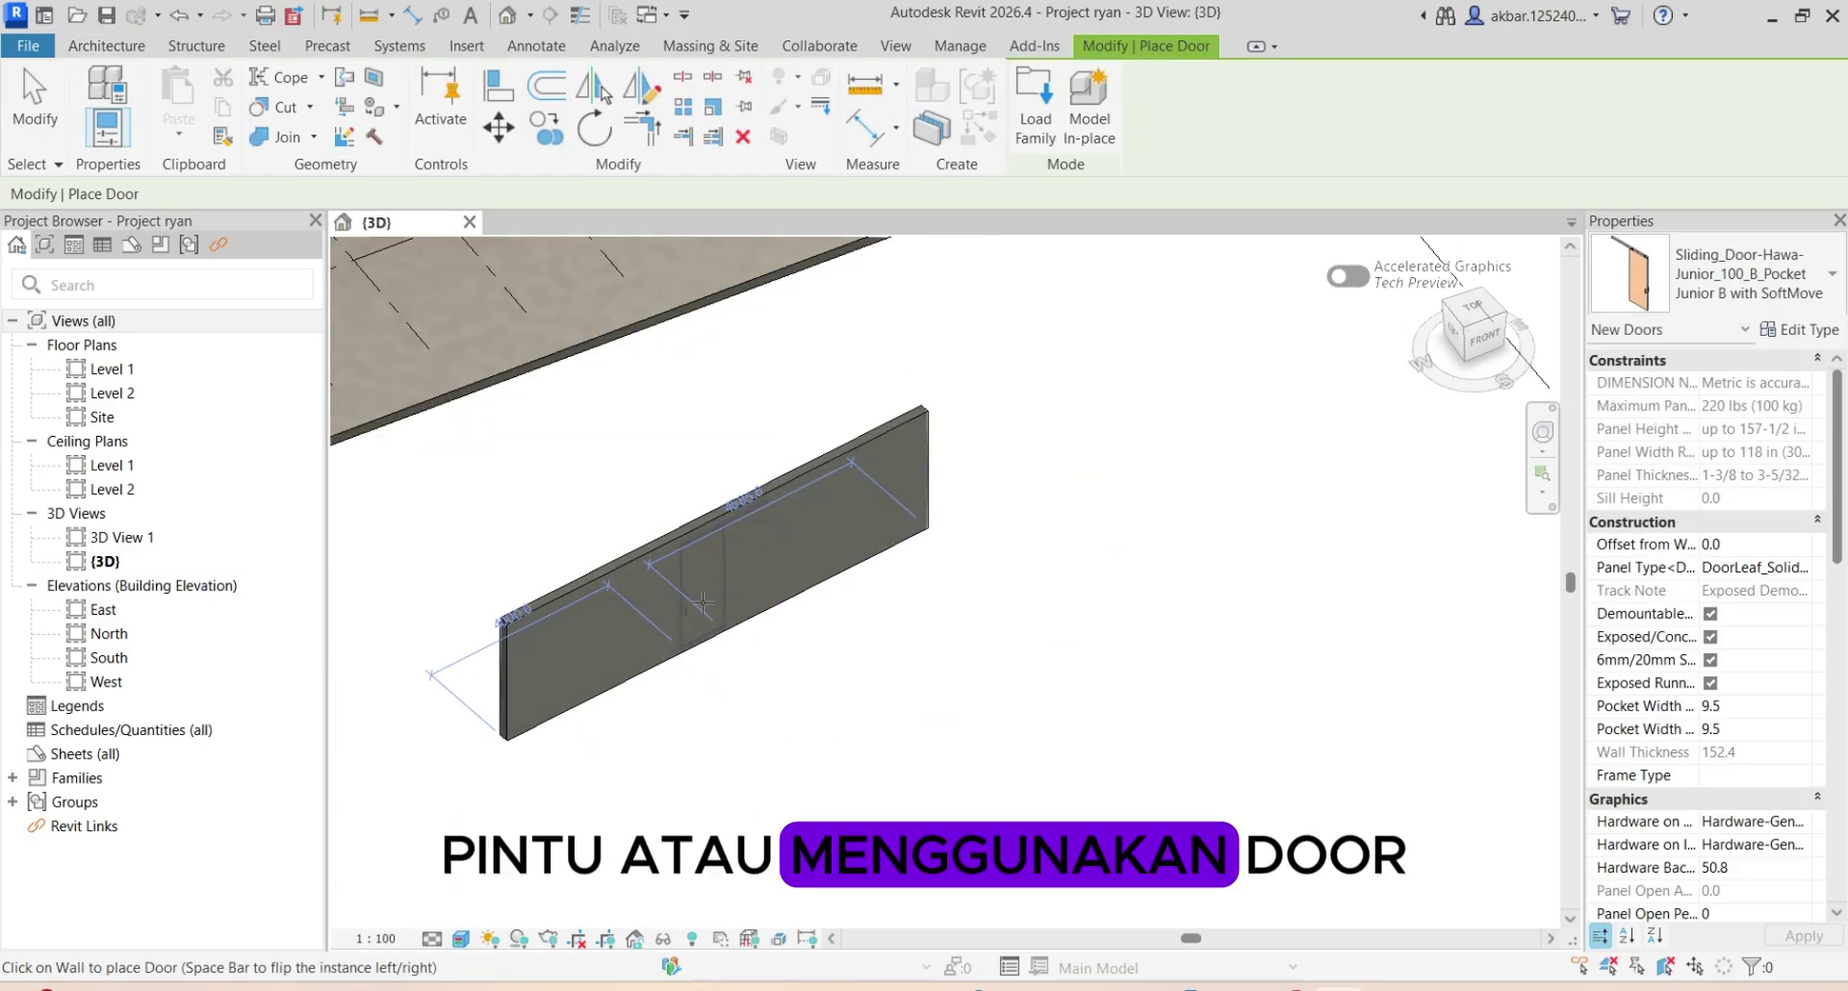
click(703, 598)
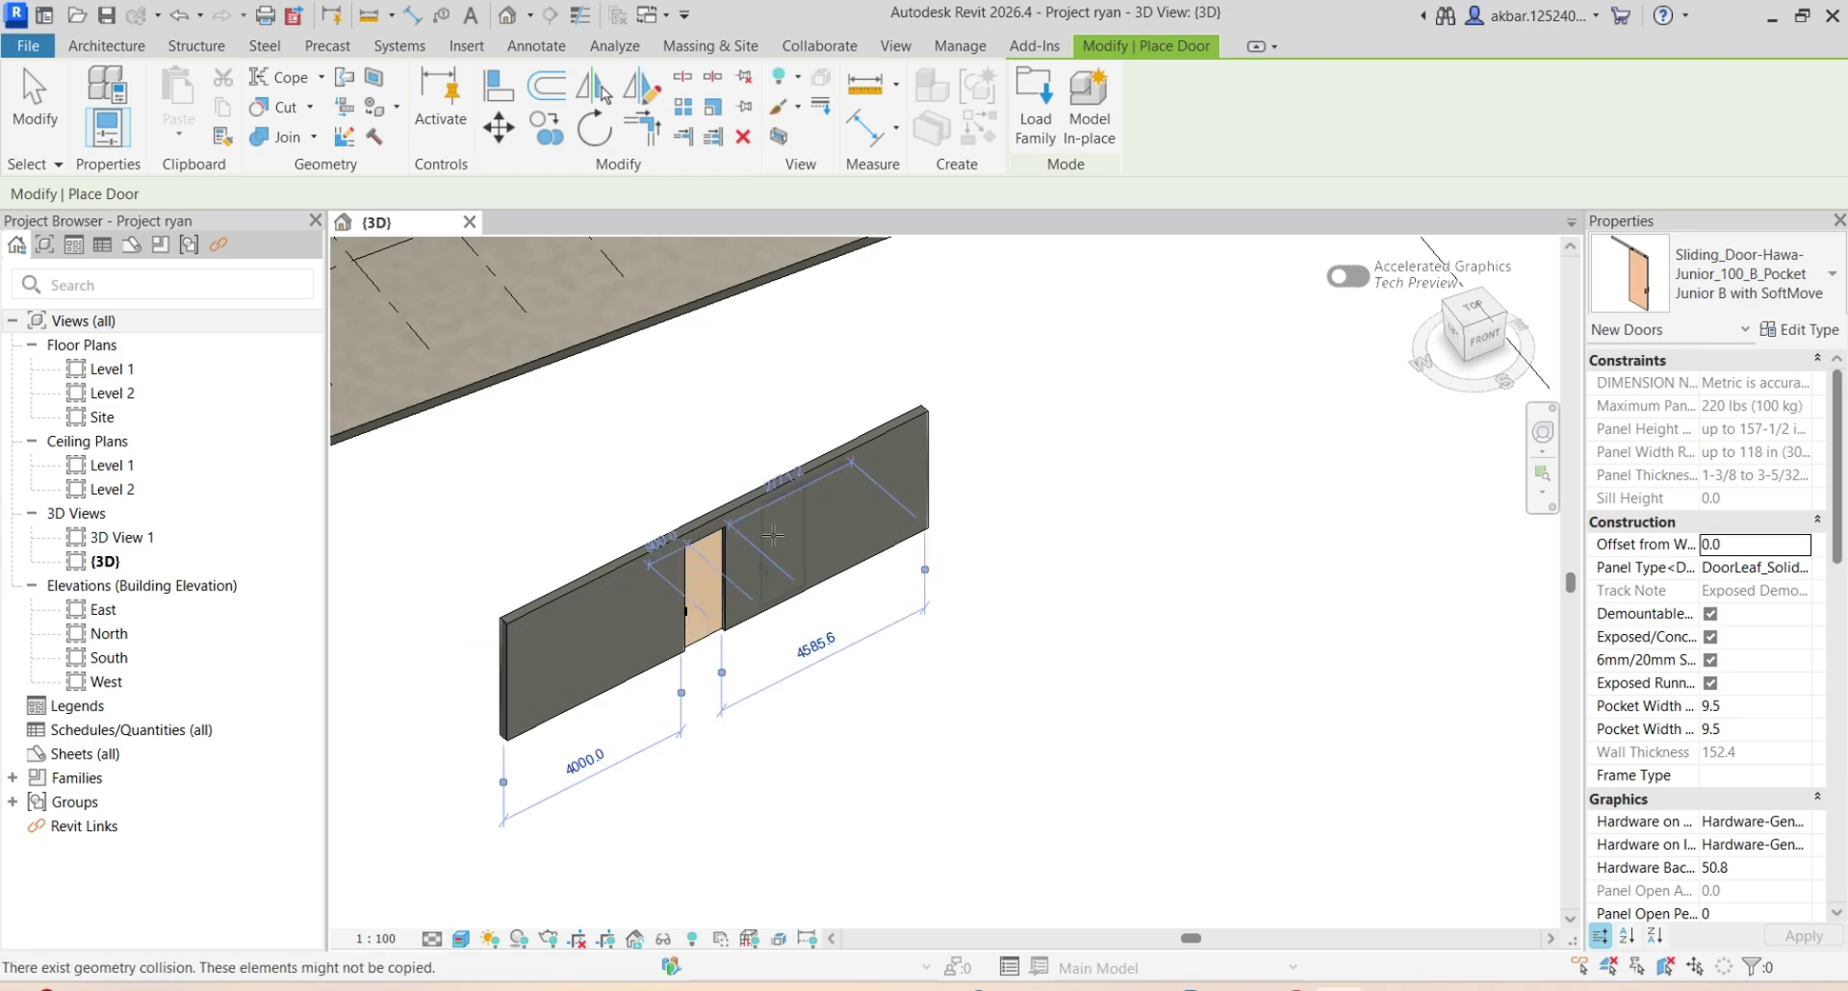
click(774, 583)
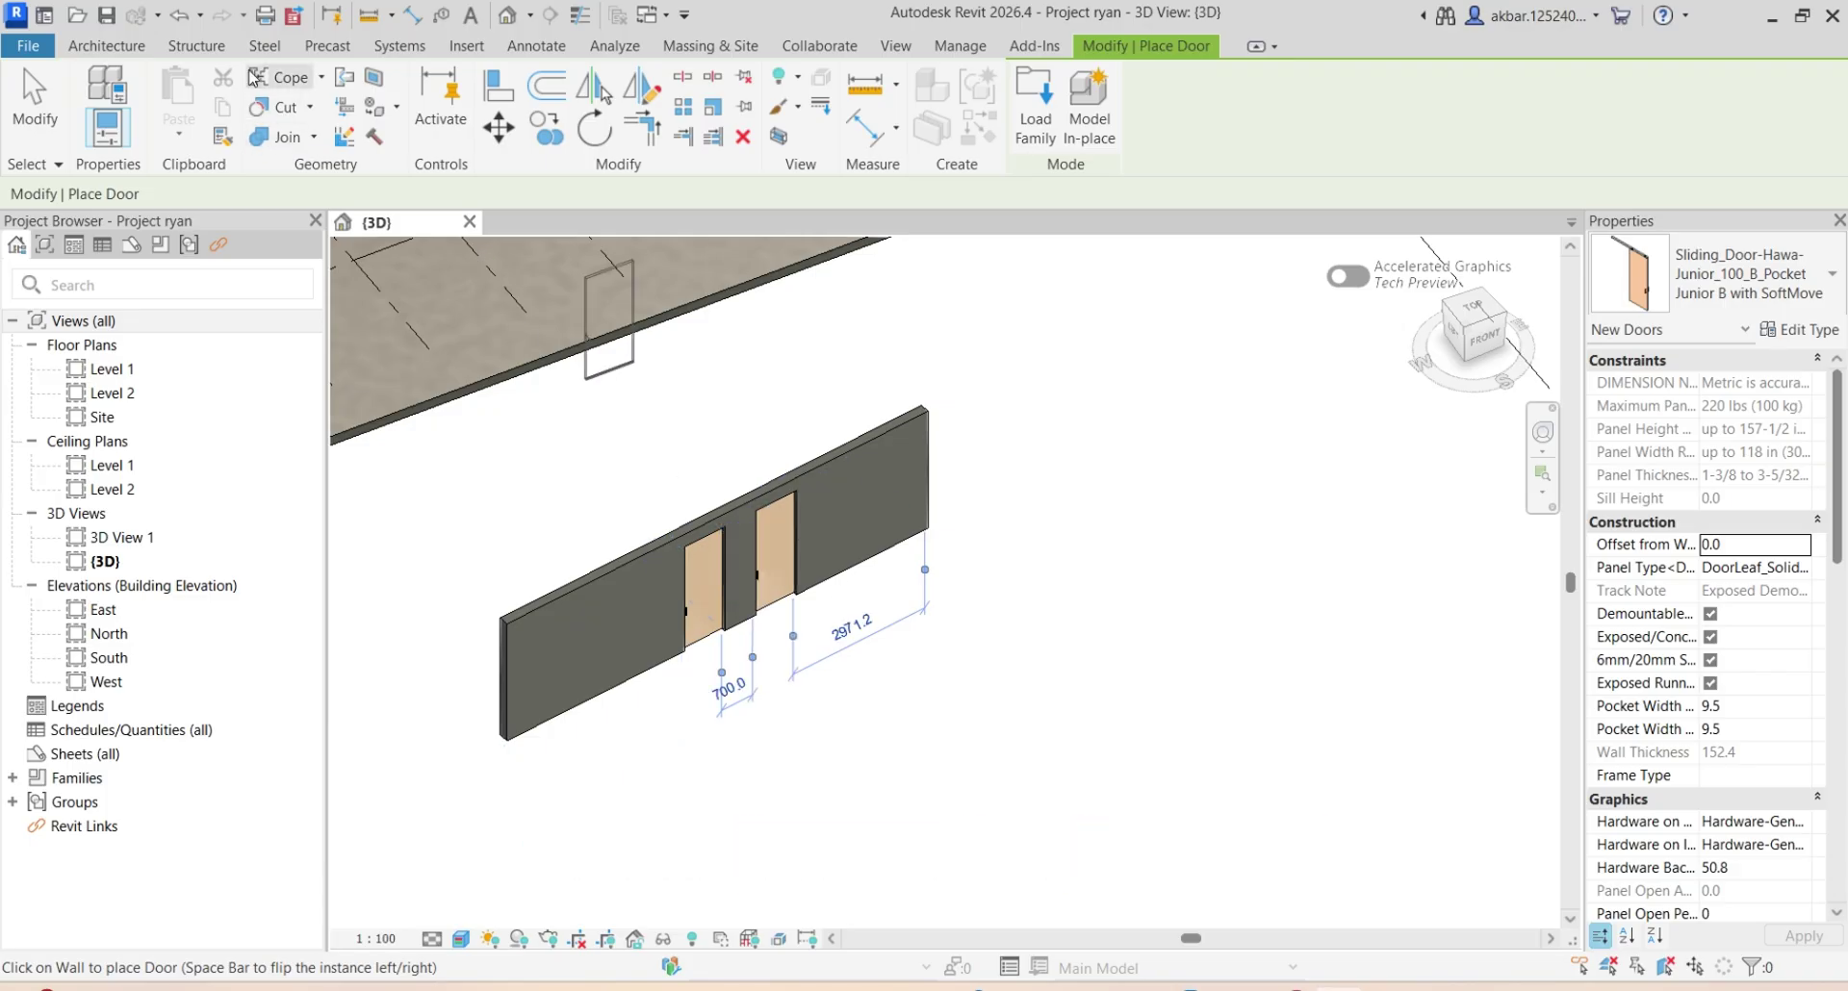
Place two M_Fixed 0610 x 1830mm windows 300 mm apart between the wall's end and the first door
click(141, 54)
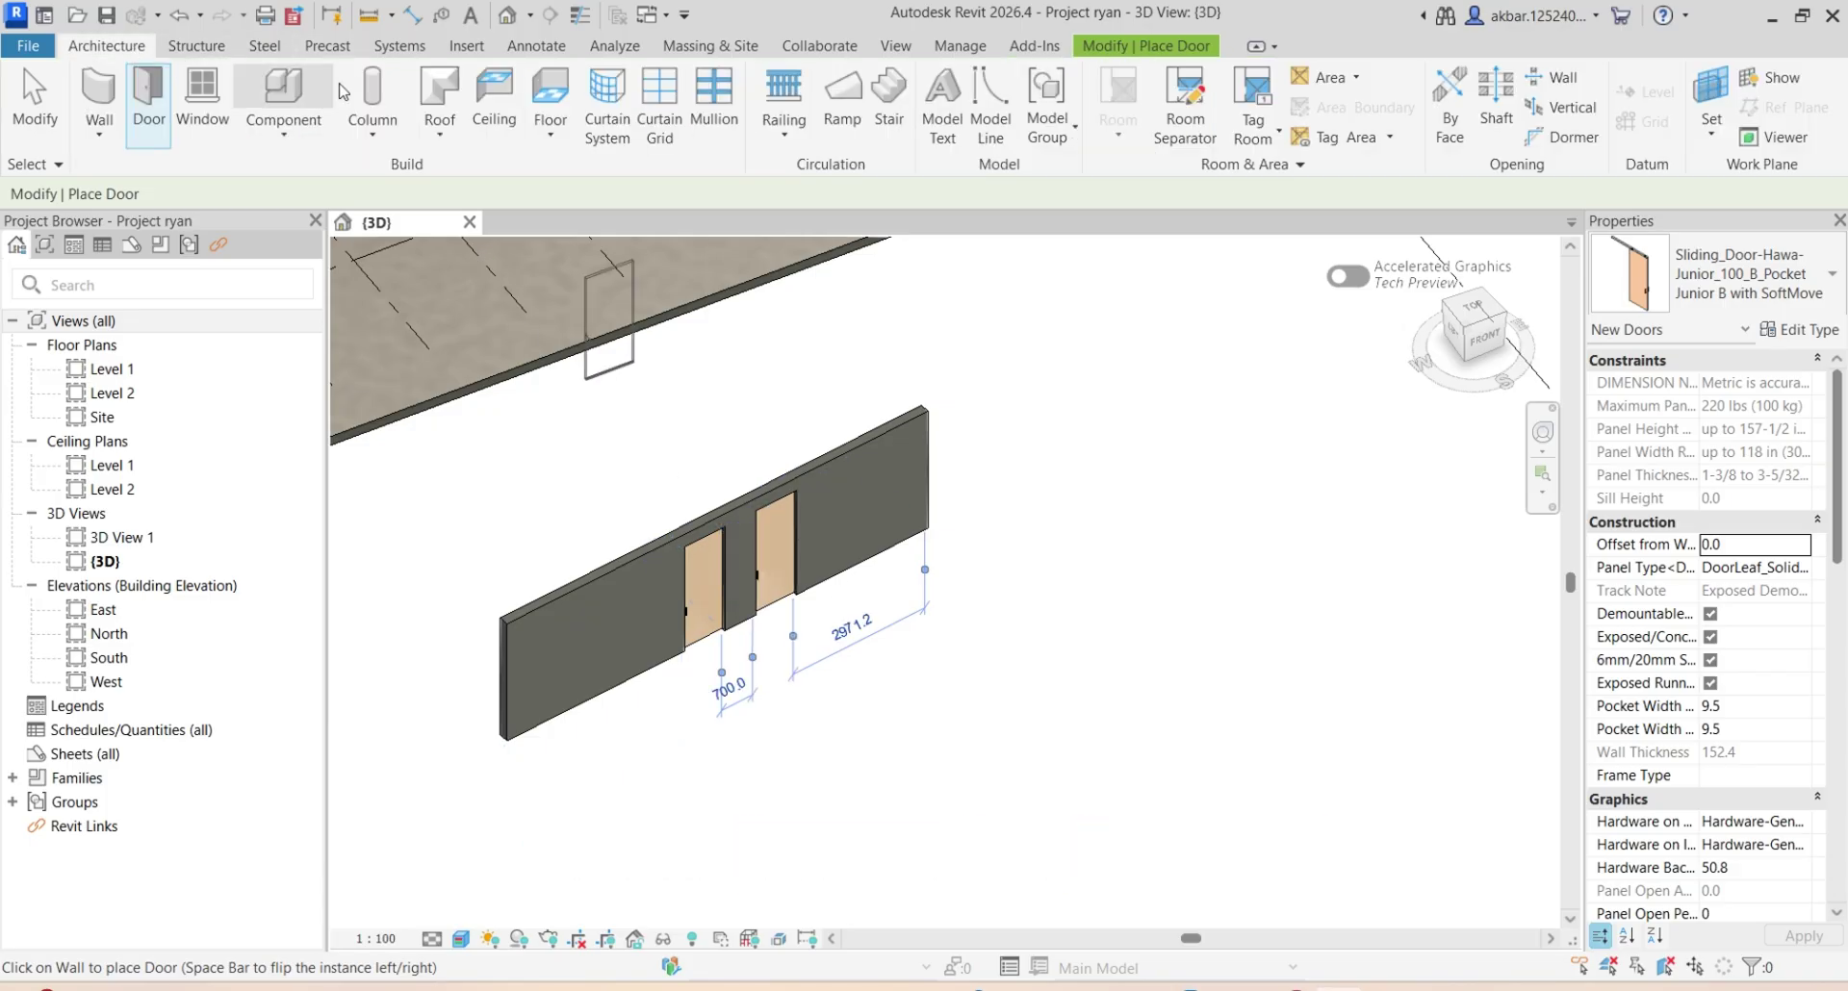
click(216, 93)
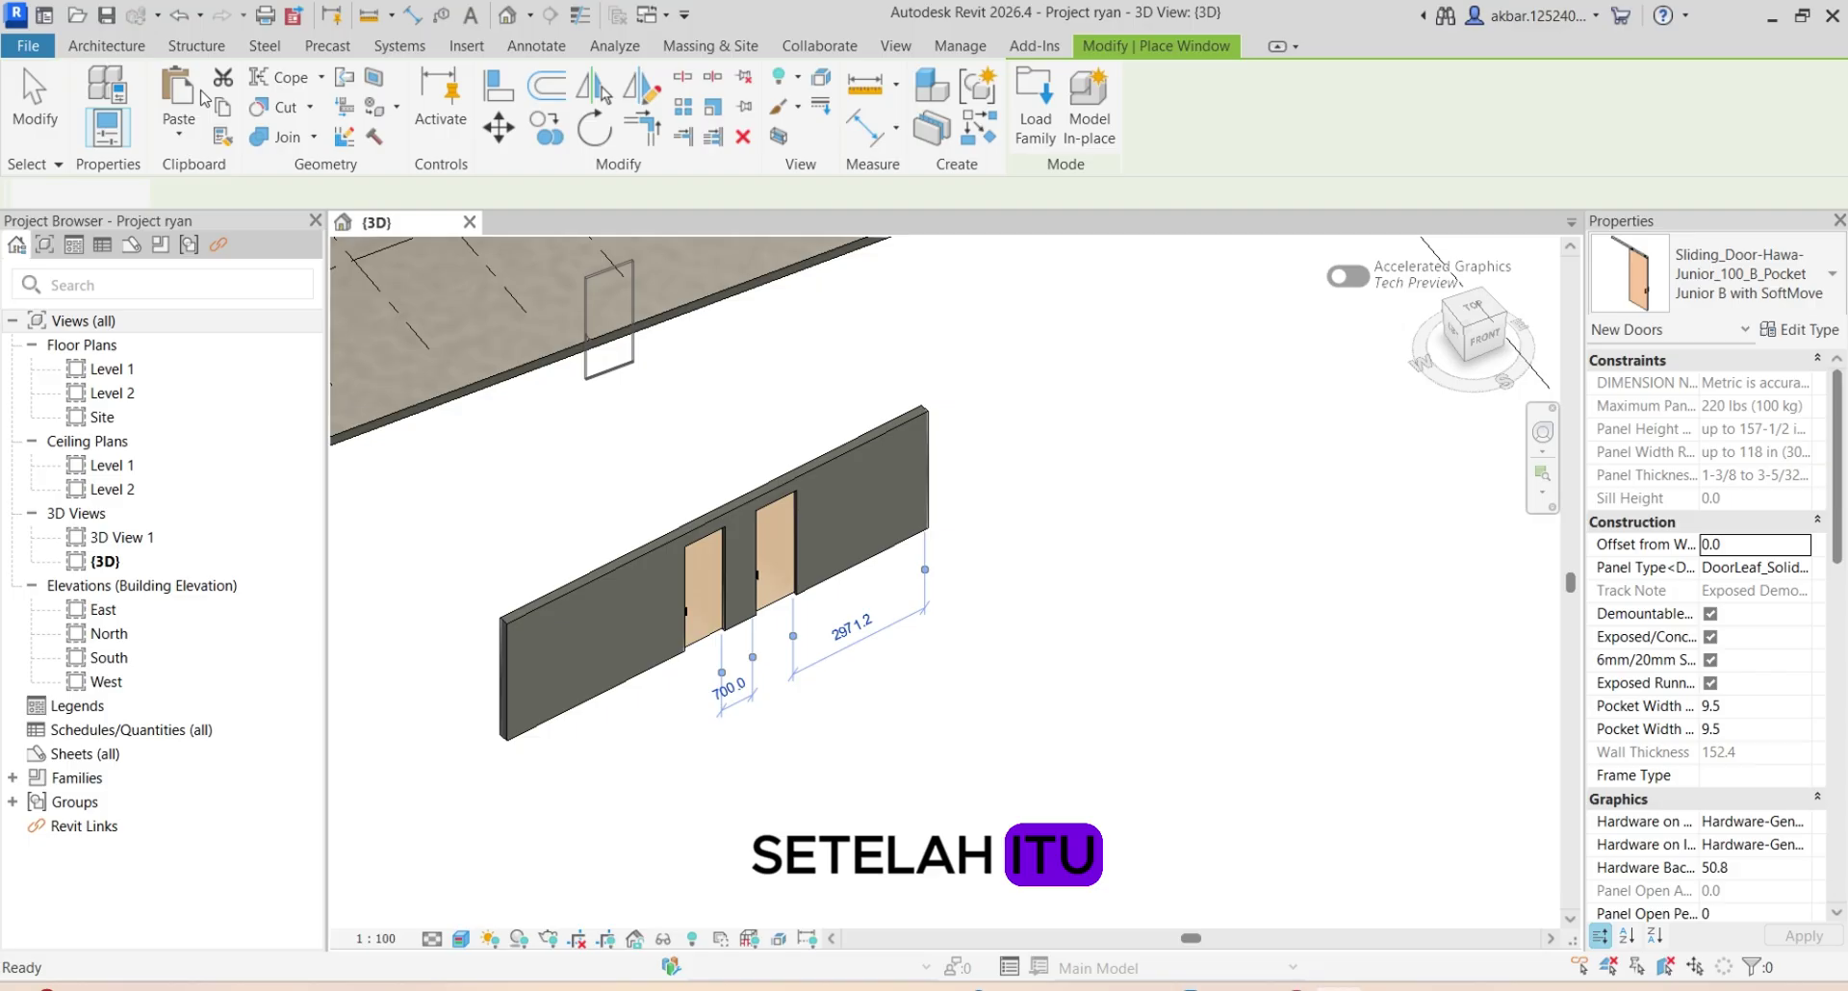
click(593, 641)
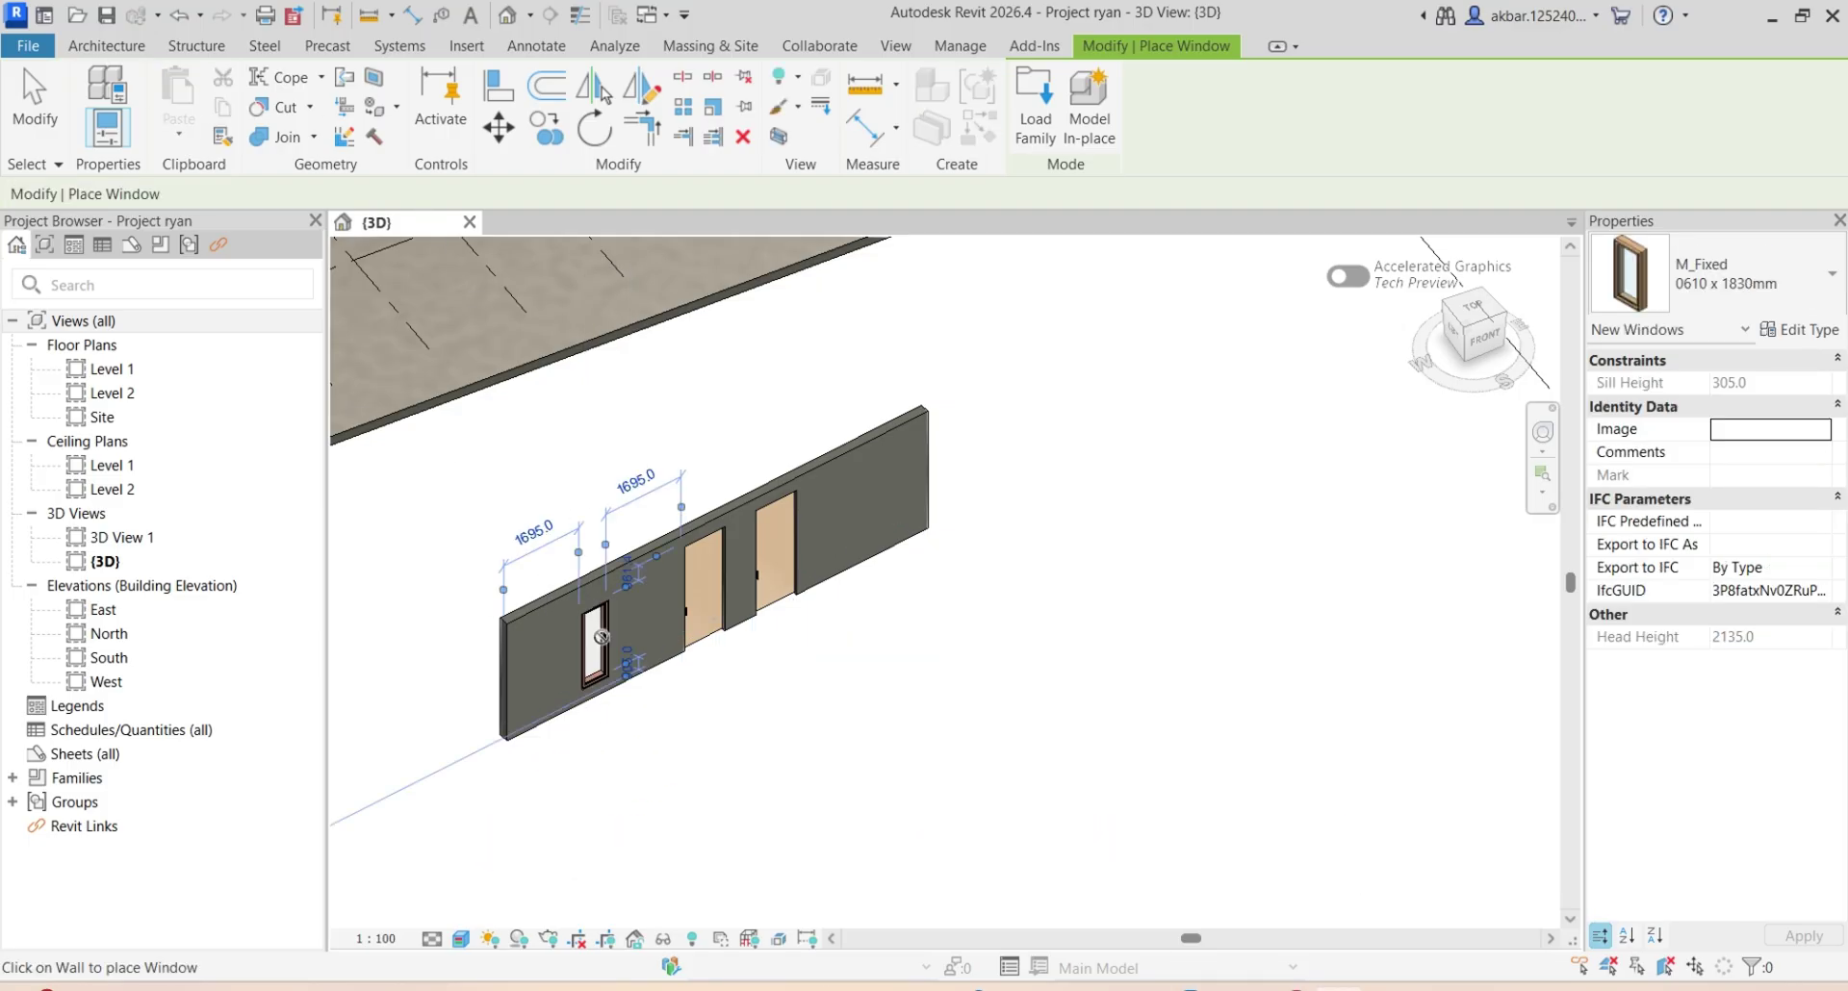
scroll(632, 629, up, 5)
click(632, 629)
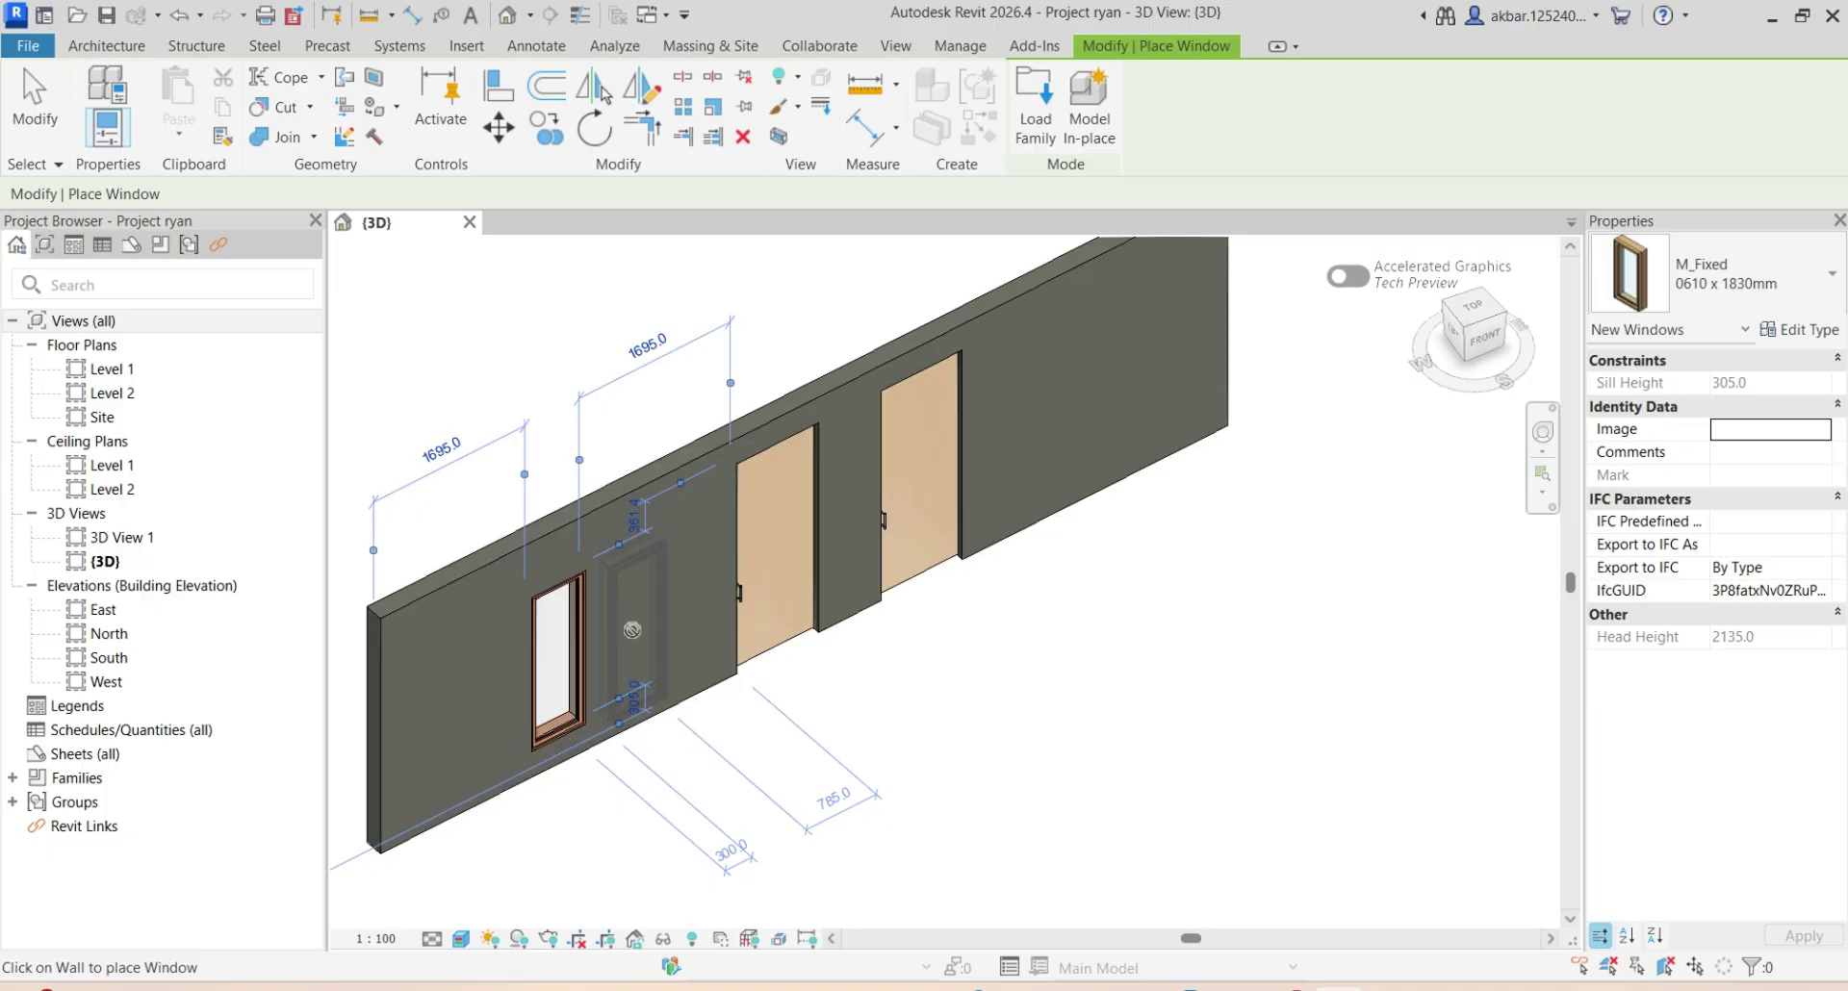
Place an M_Window-Double-Hung 700 x 1200mm window midway between the wall's end and the nearest fixed window
click(1732, 276)
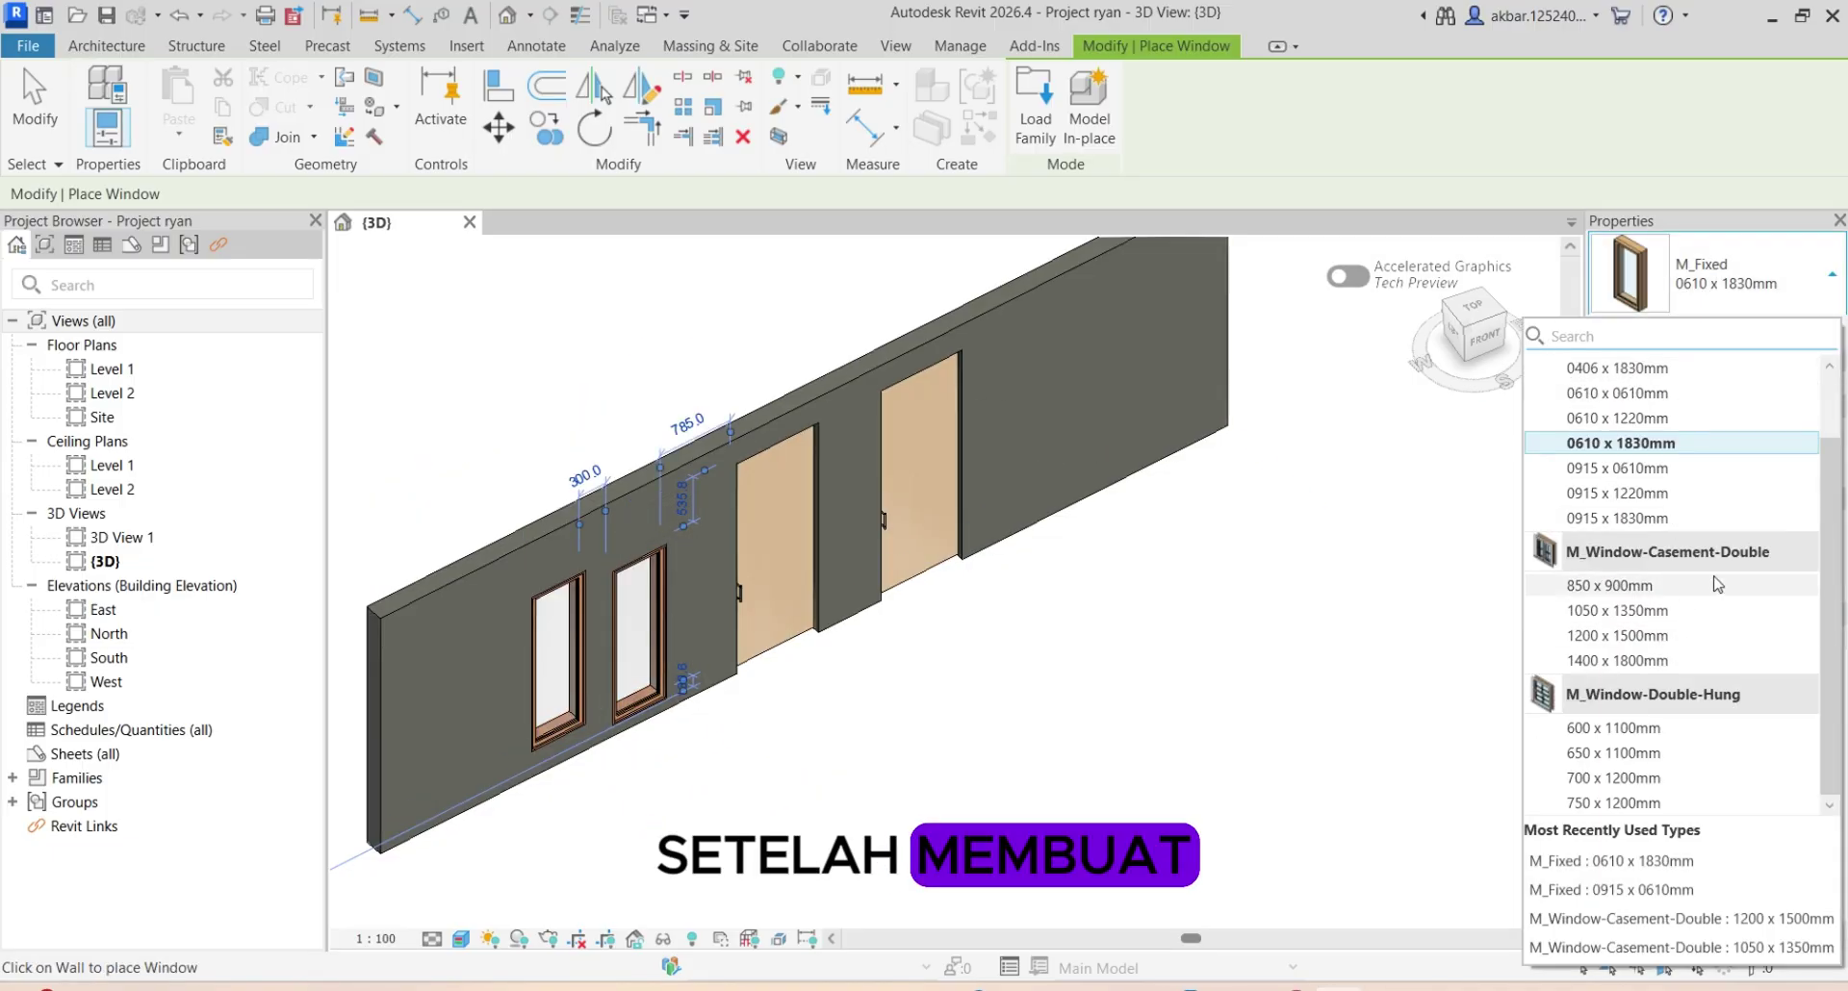
click(1641, 778)
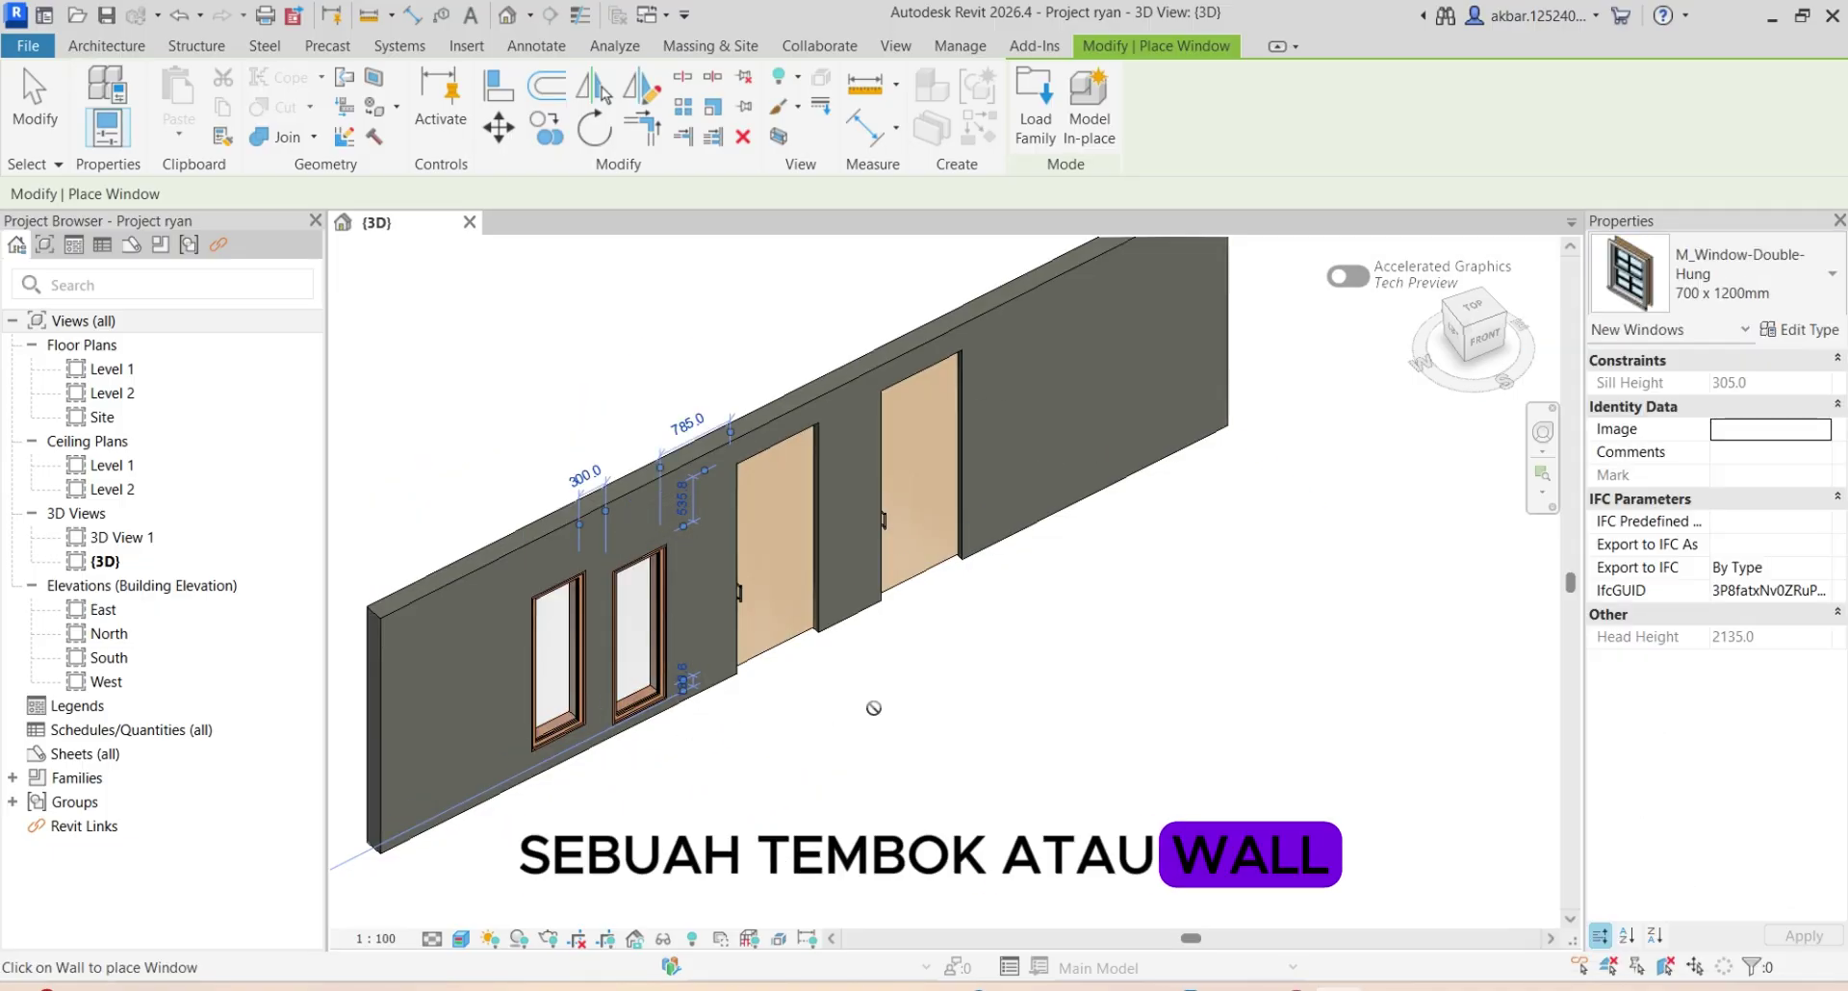
click(460, 708)
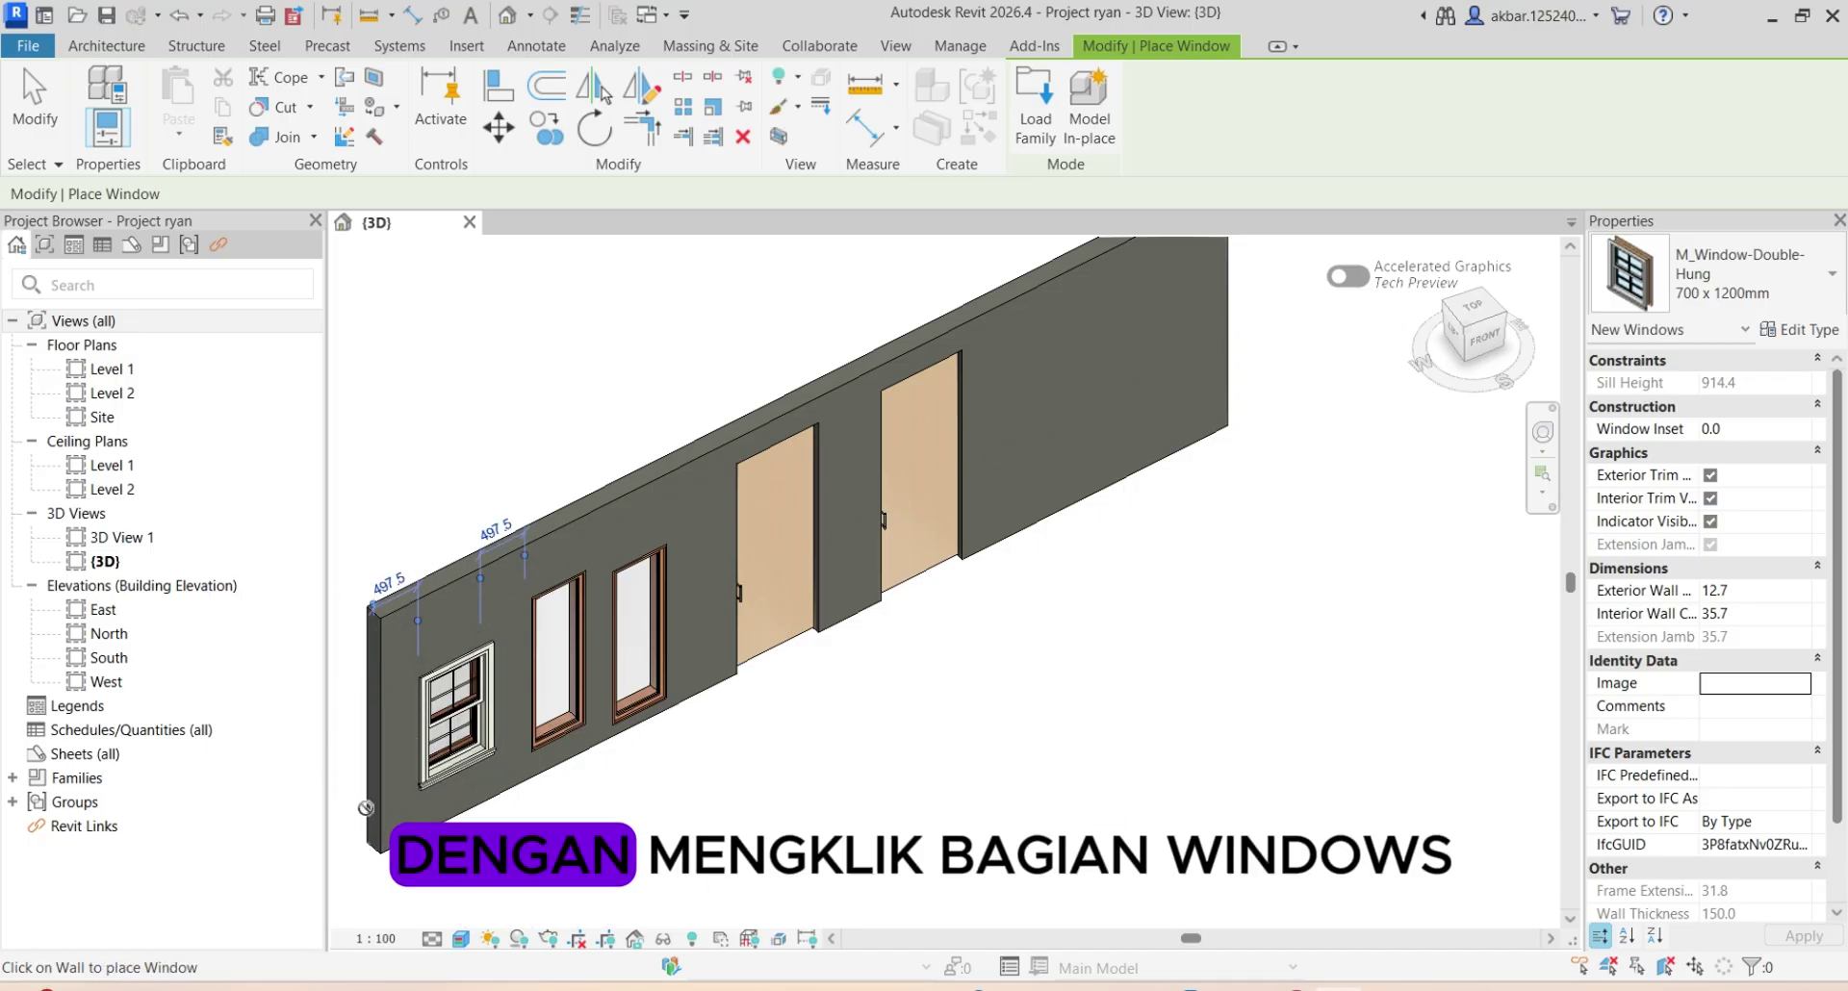
scroll(717, 811, down, 4)
scroll(834, 677, up, 3)
middle_drag(835, 556, 836, 800)
scroll(835, 800, down, 1)
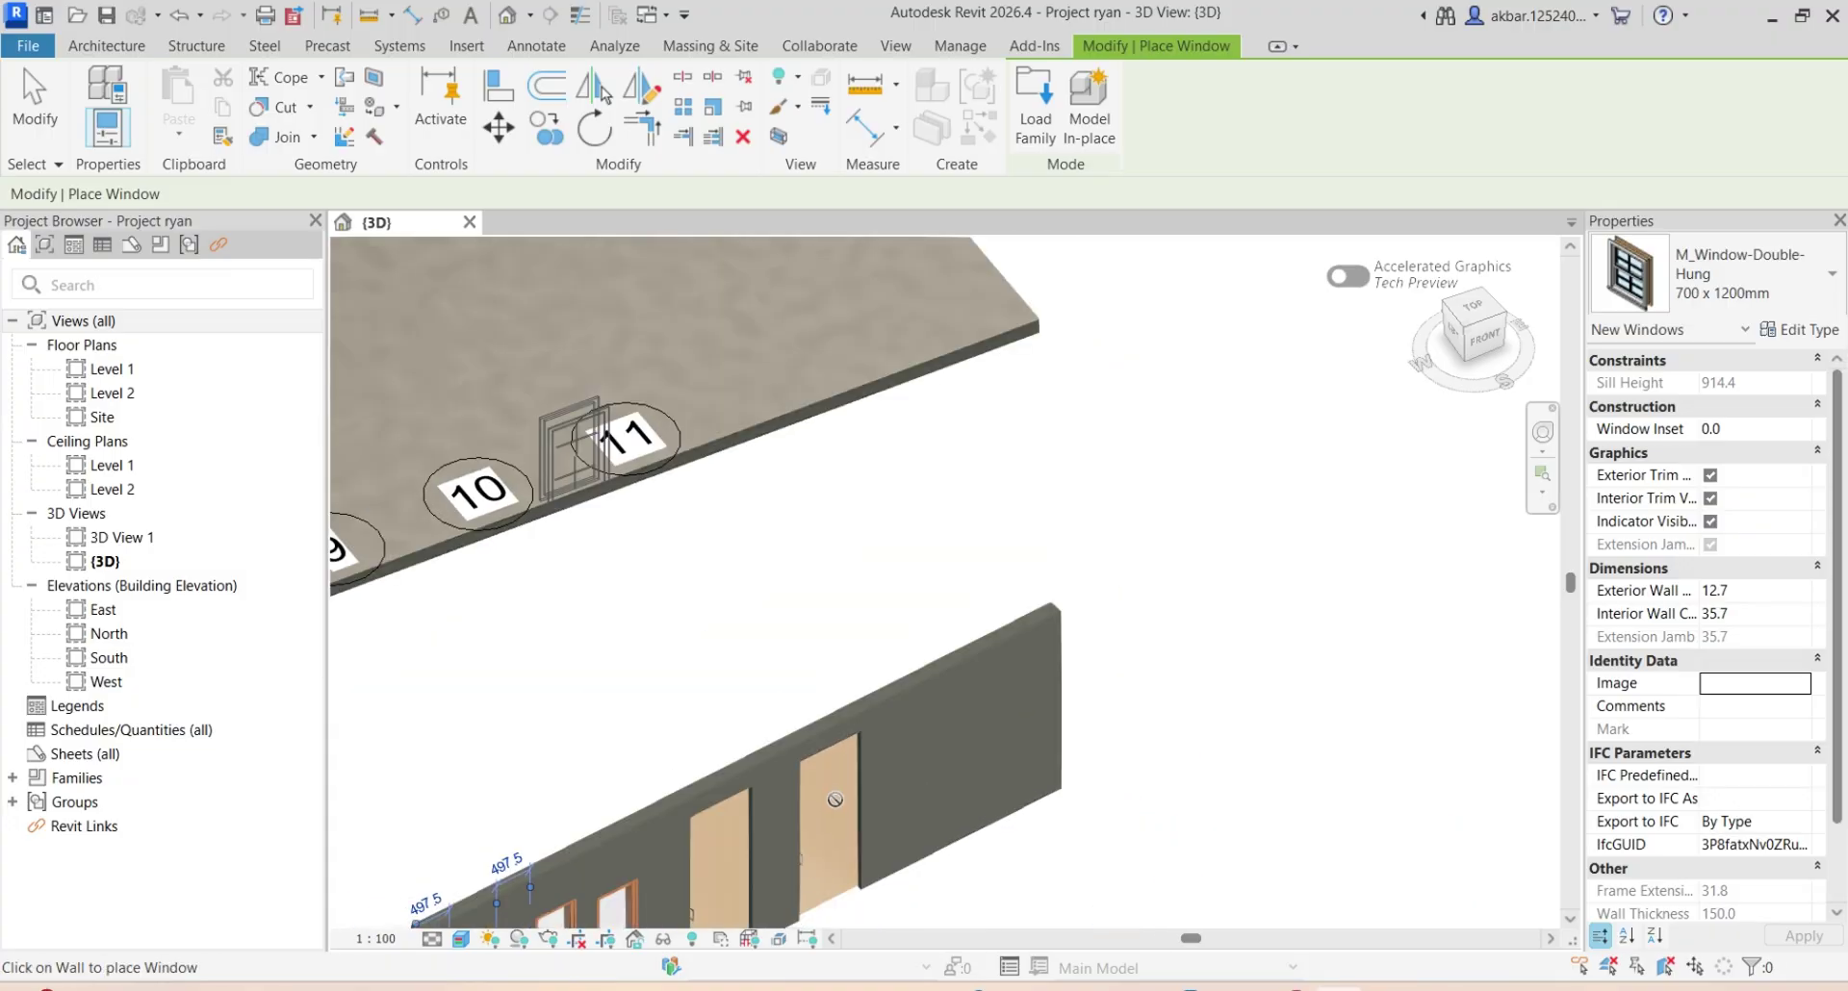
Switch from the 3D view to the Level 1 floor plan for placing columns
click(256, 56)
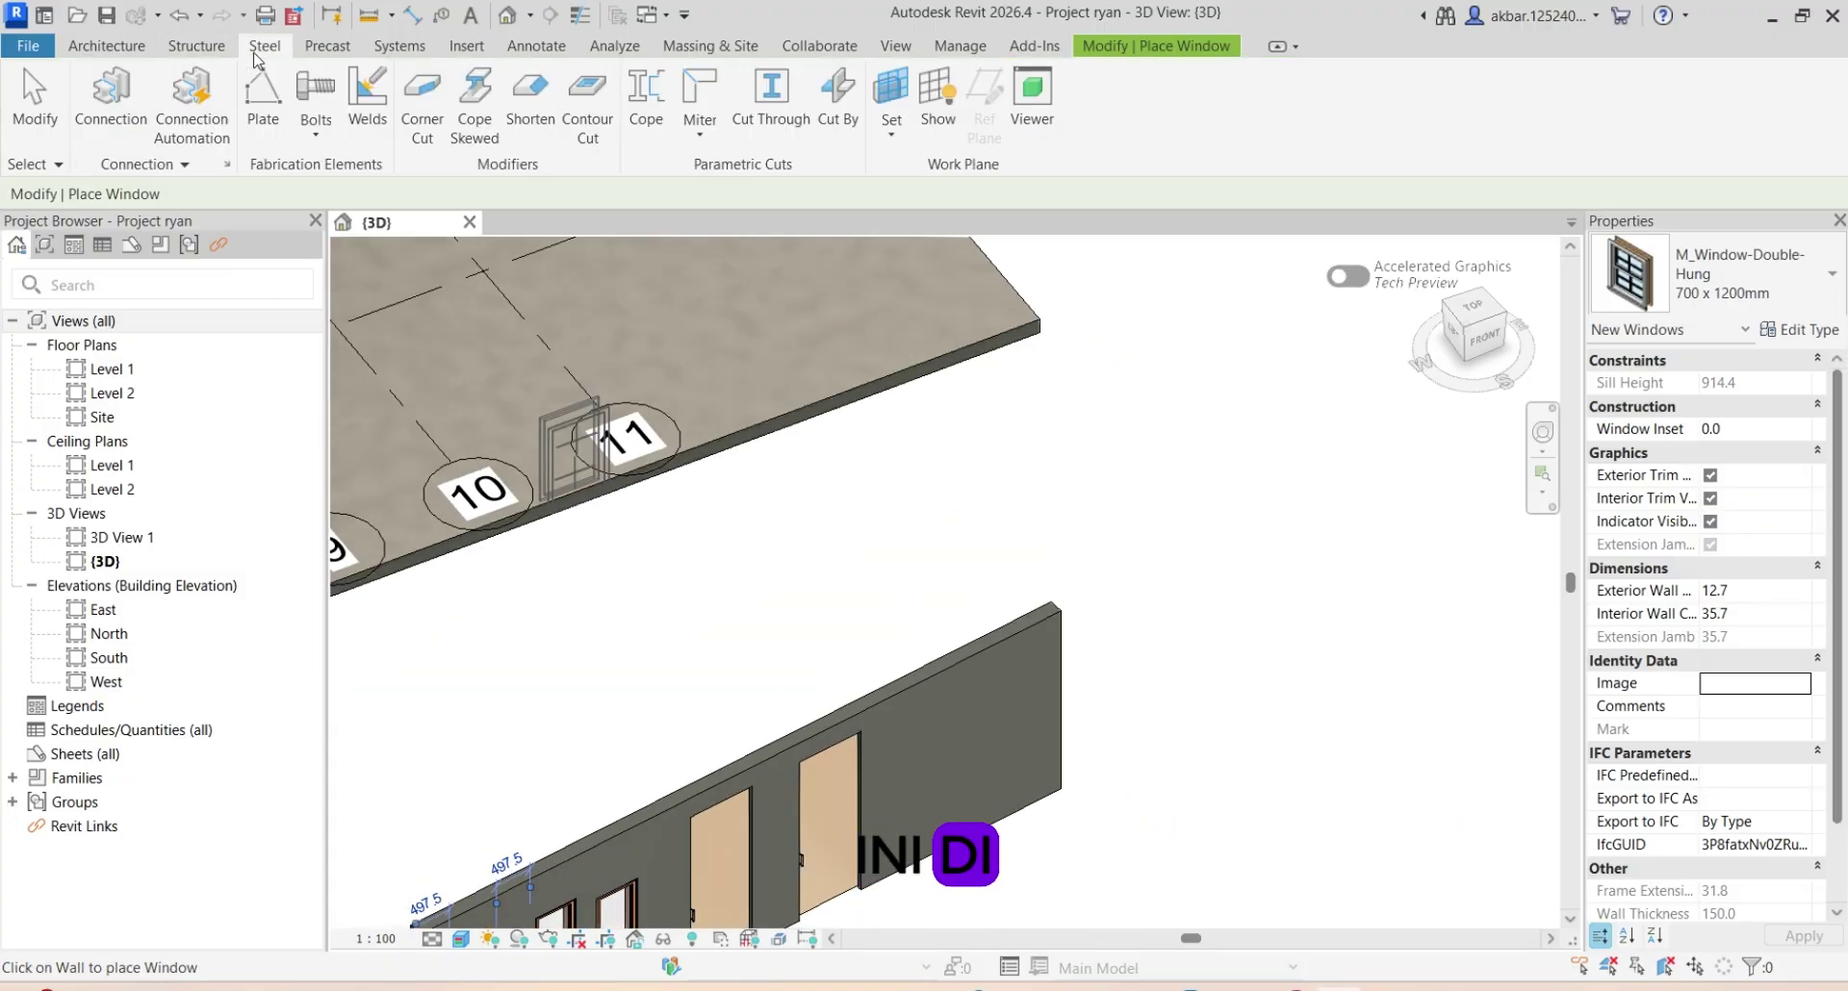
click(153, 48)
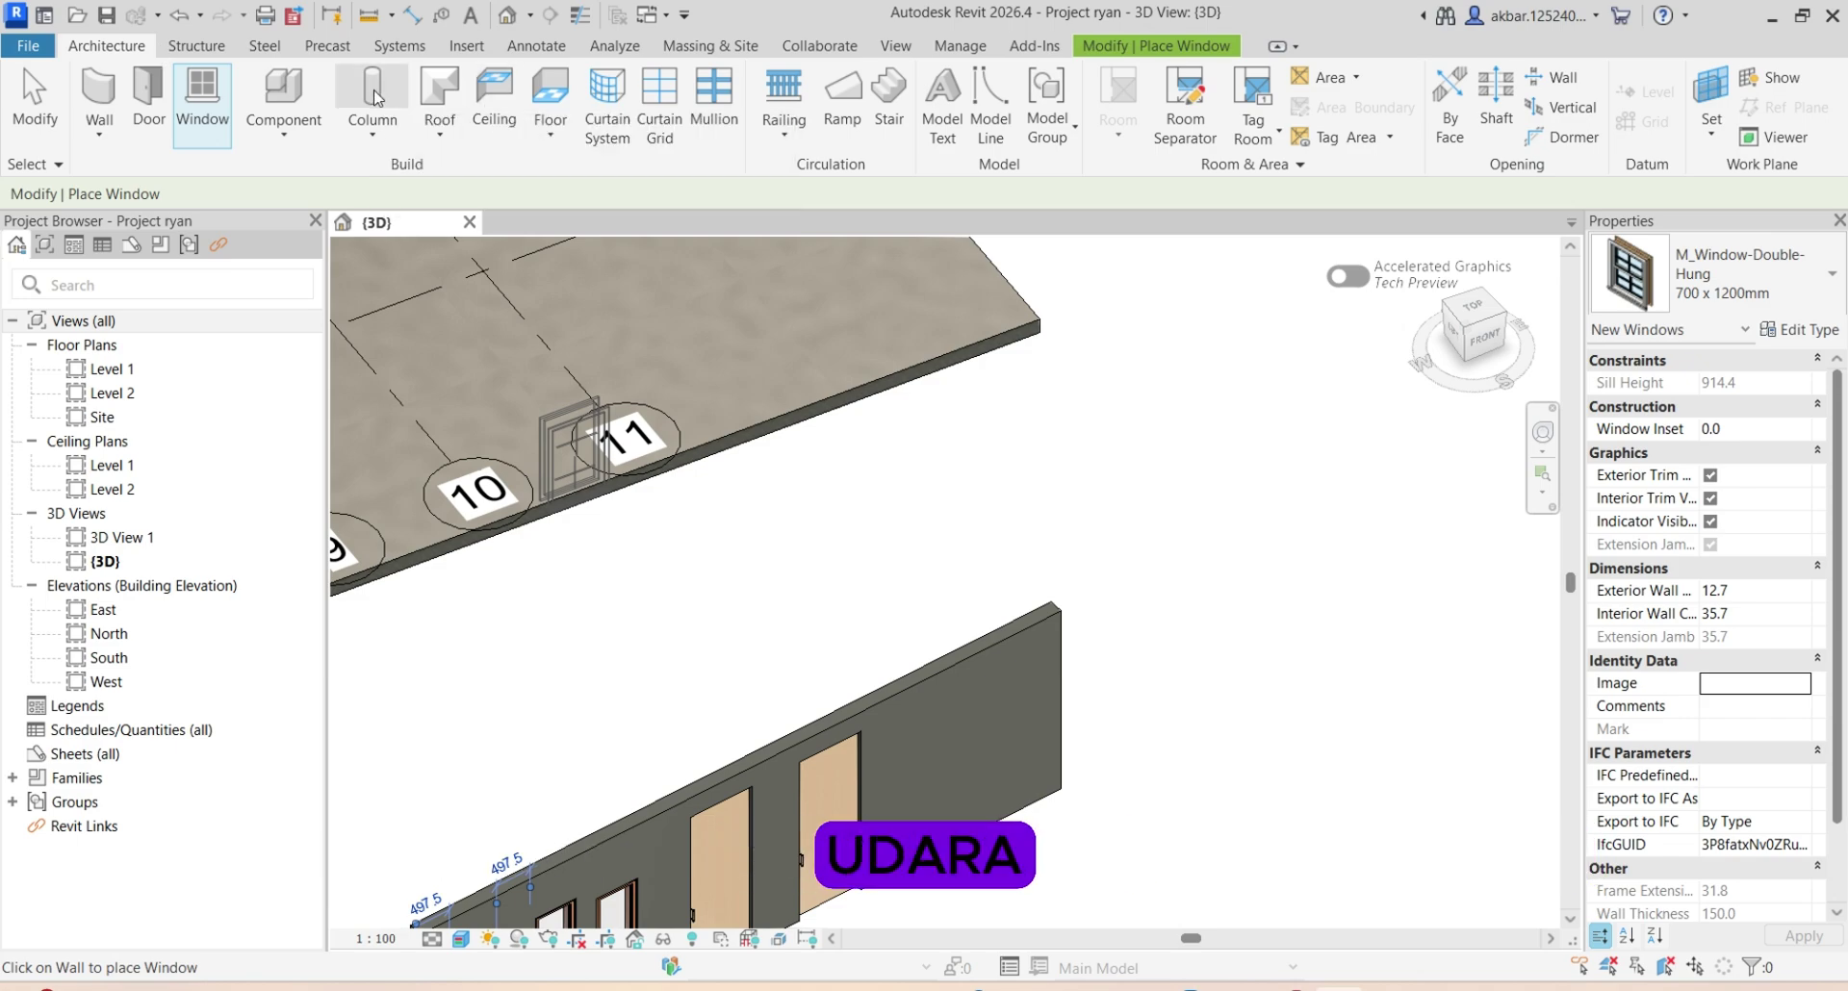
middle_drag(1042, 694, 879, 342)
scroll(879, 342, up, 1)
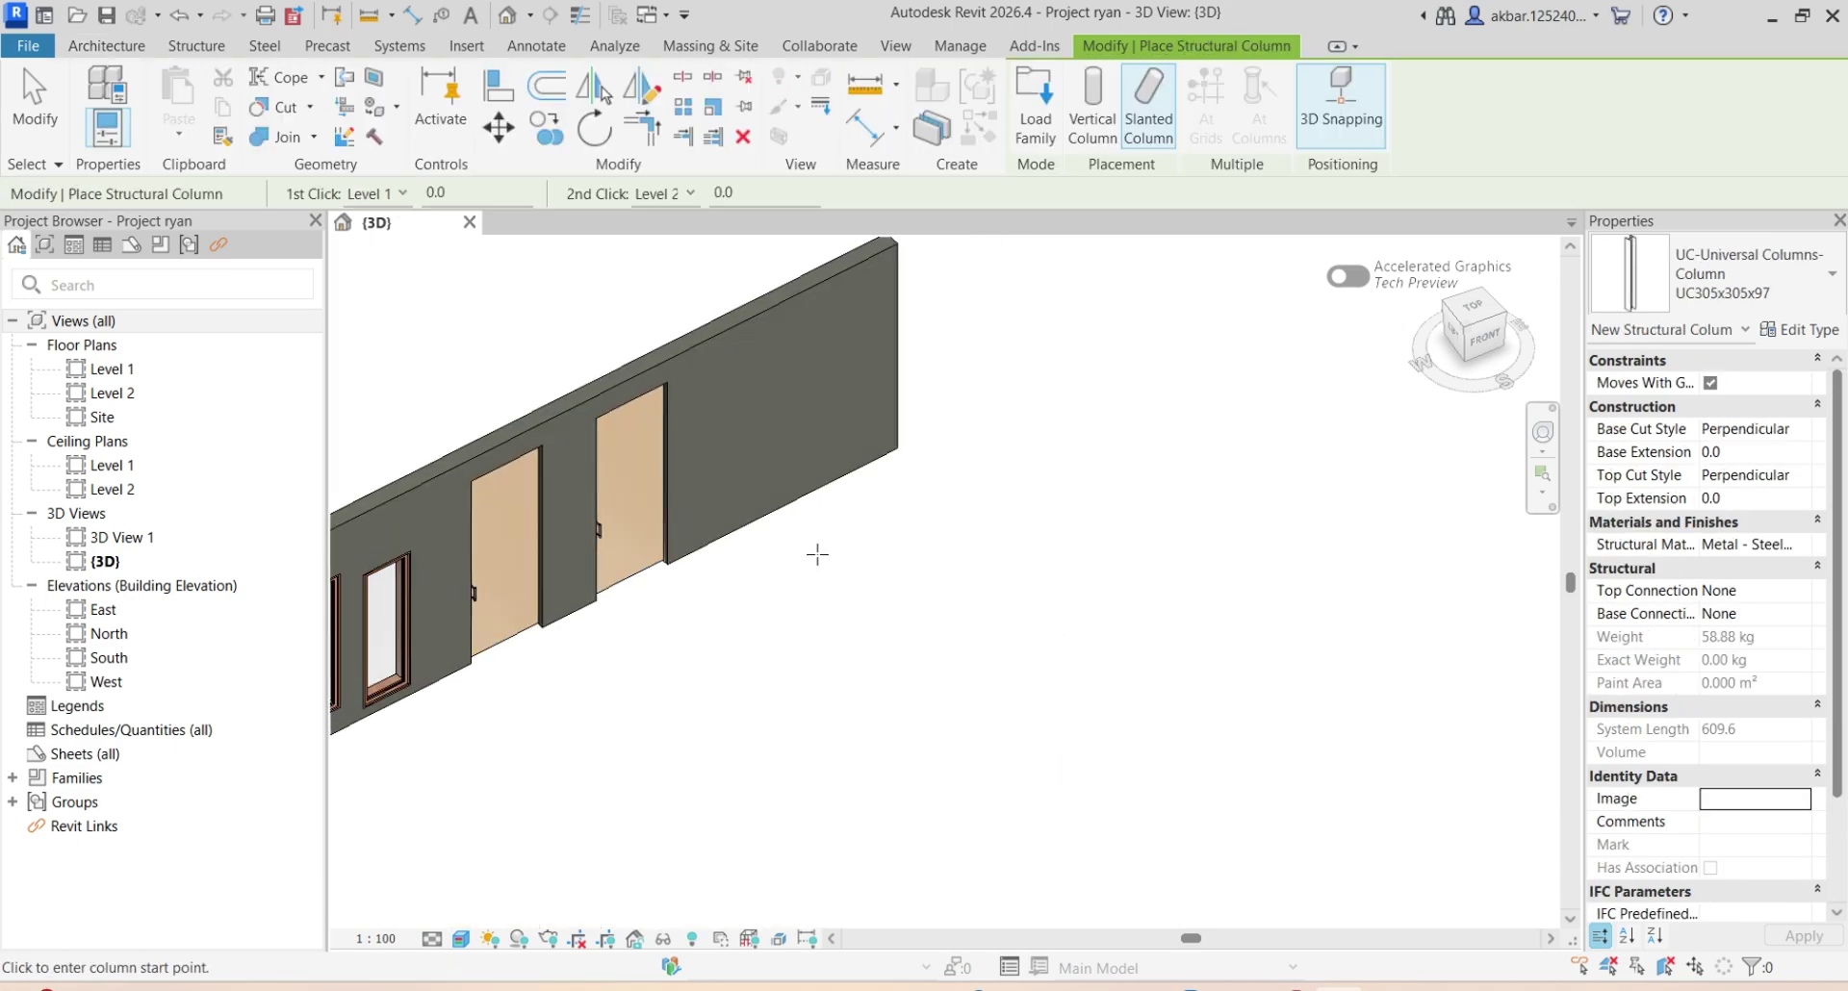
double_click(106, 369)
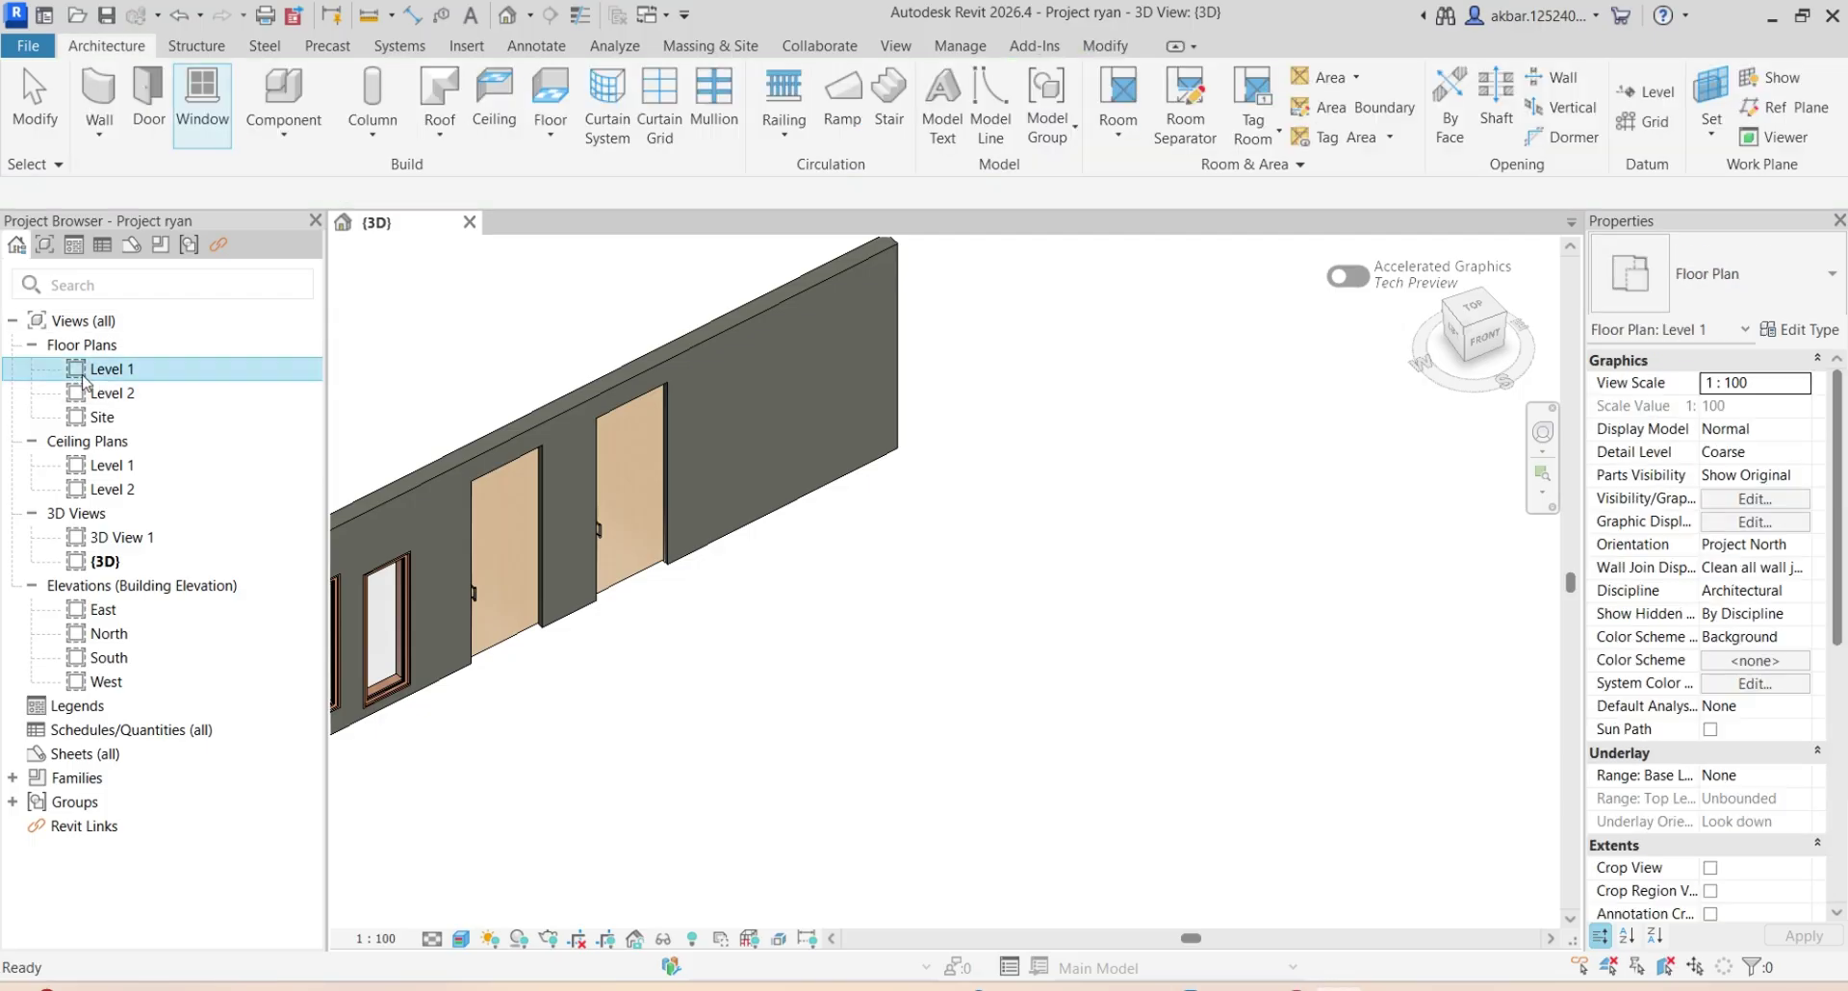
Place a slanted UC305x305x97 structural column starting on the new wall near its end beyond the doors
scroll(1011, 742, up, 3)
middle_drag(1010, 742, 759, 561)
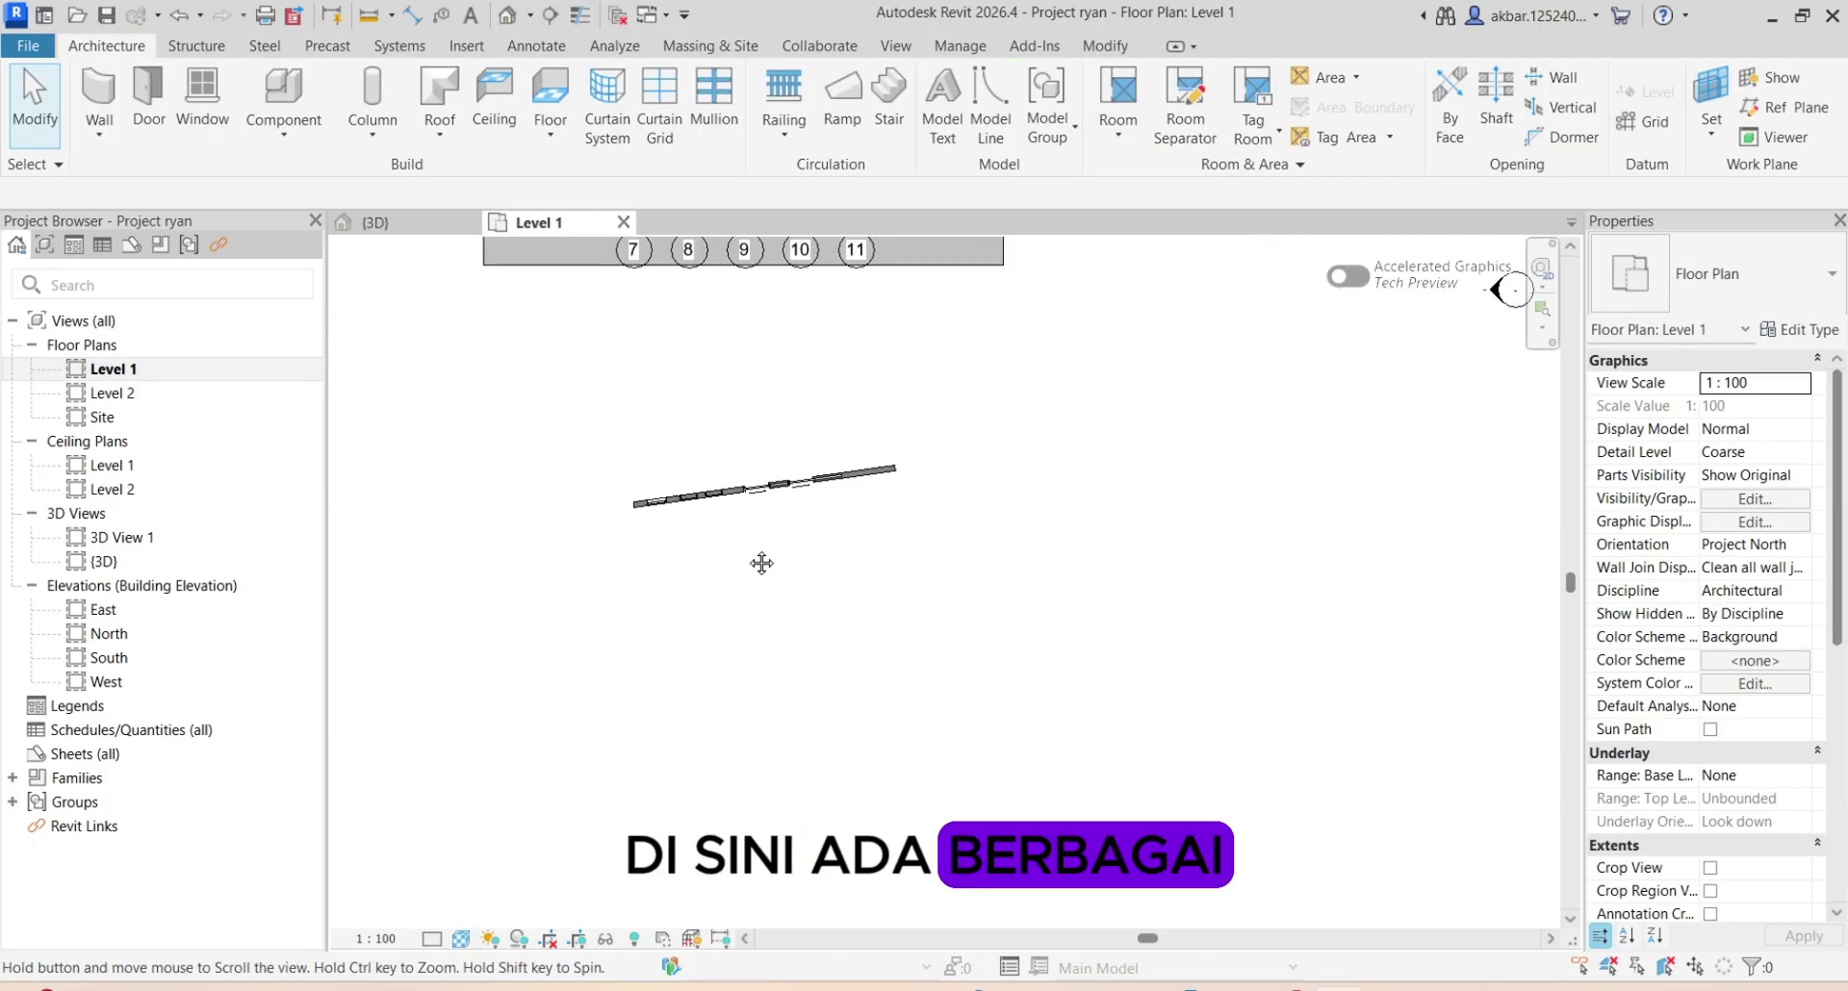
scroll(758, 558, up, 2)
scroll(897, 535, up, 2)
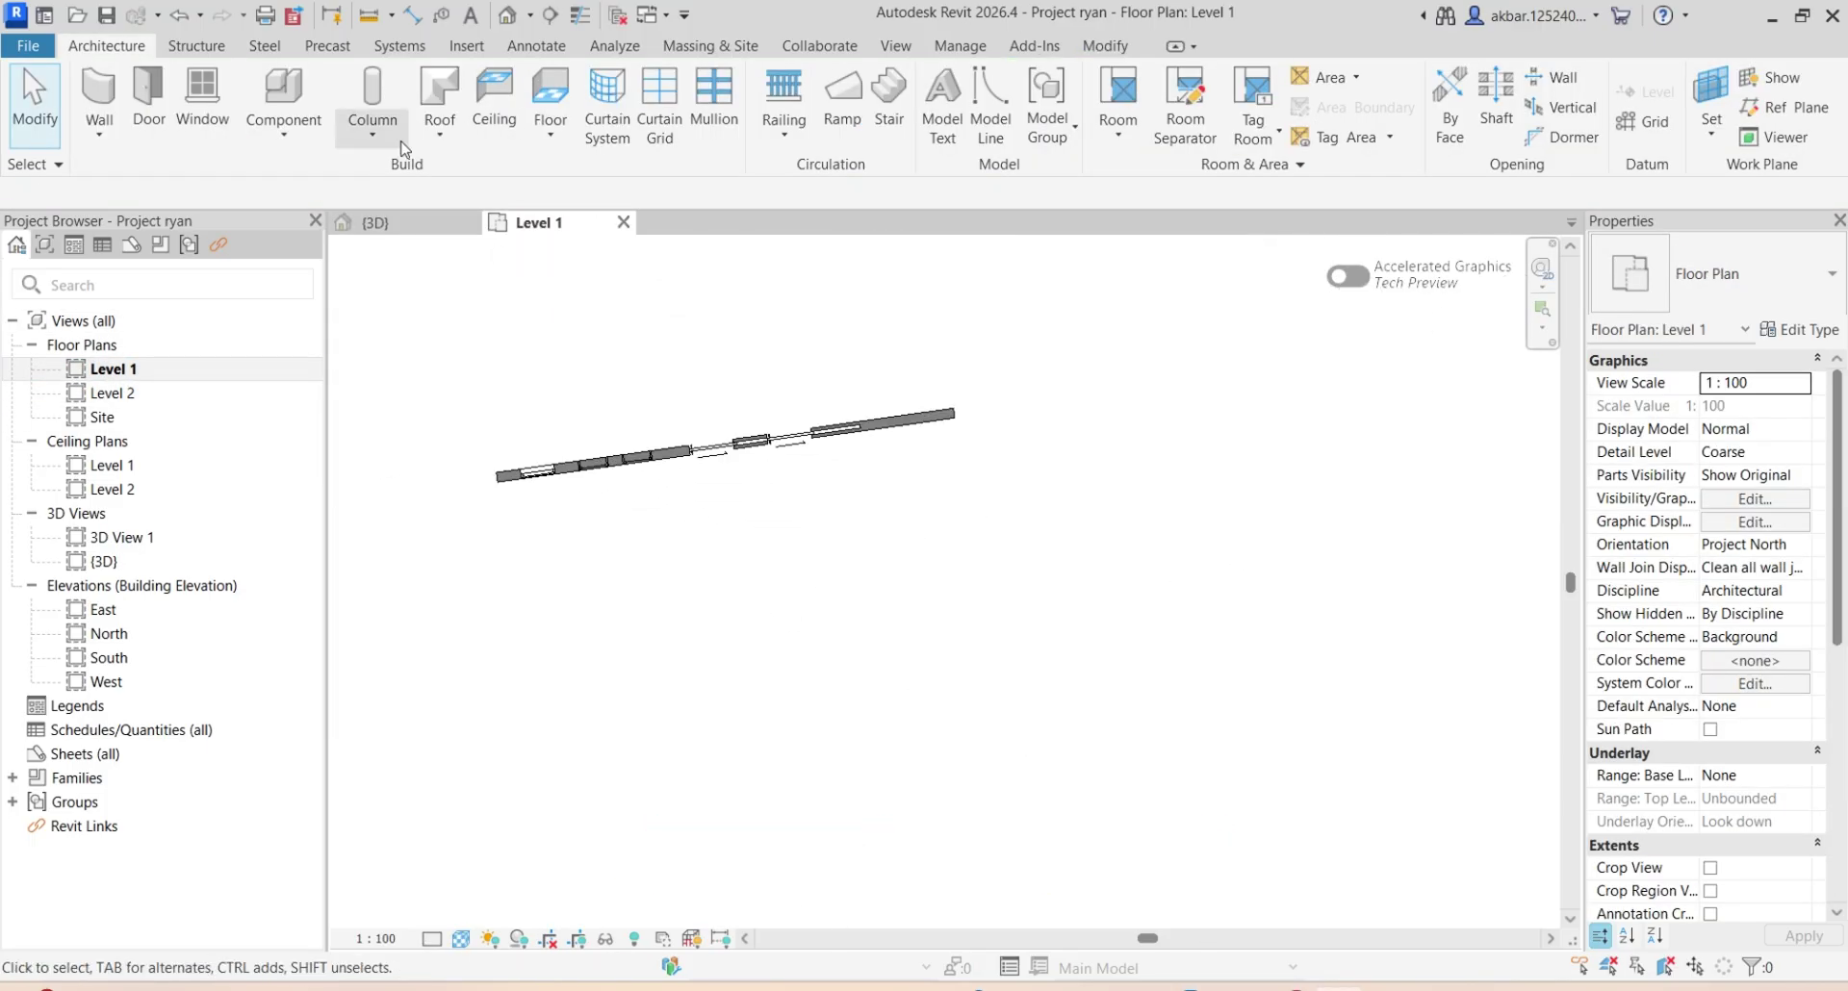
click(372, 96)
scroll(863, 498, up, 1)
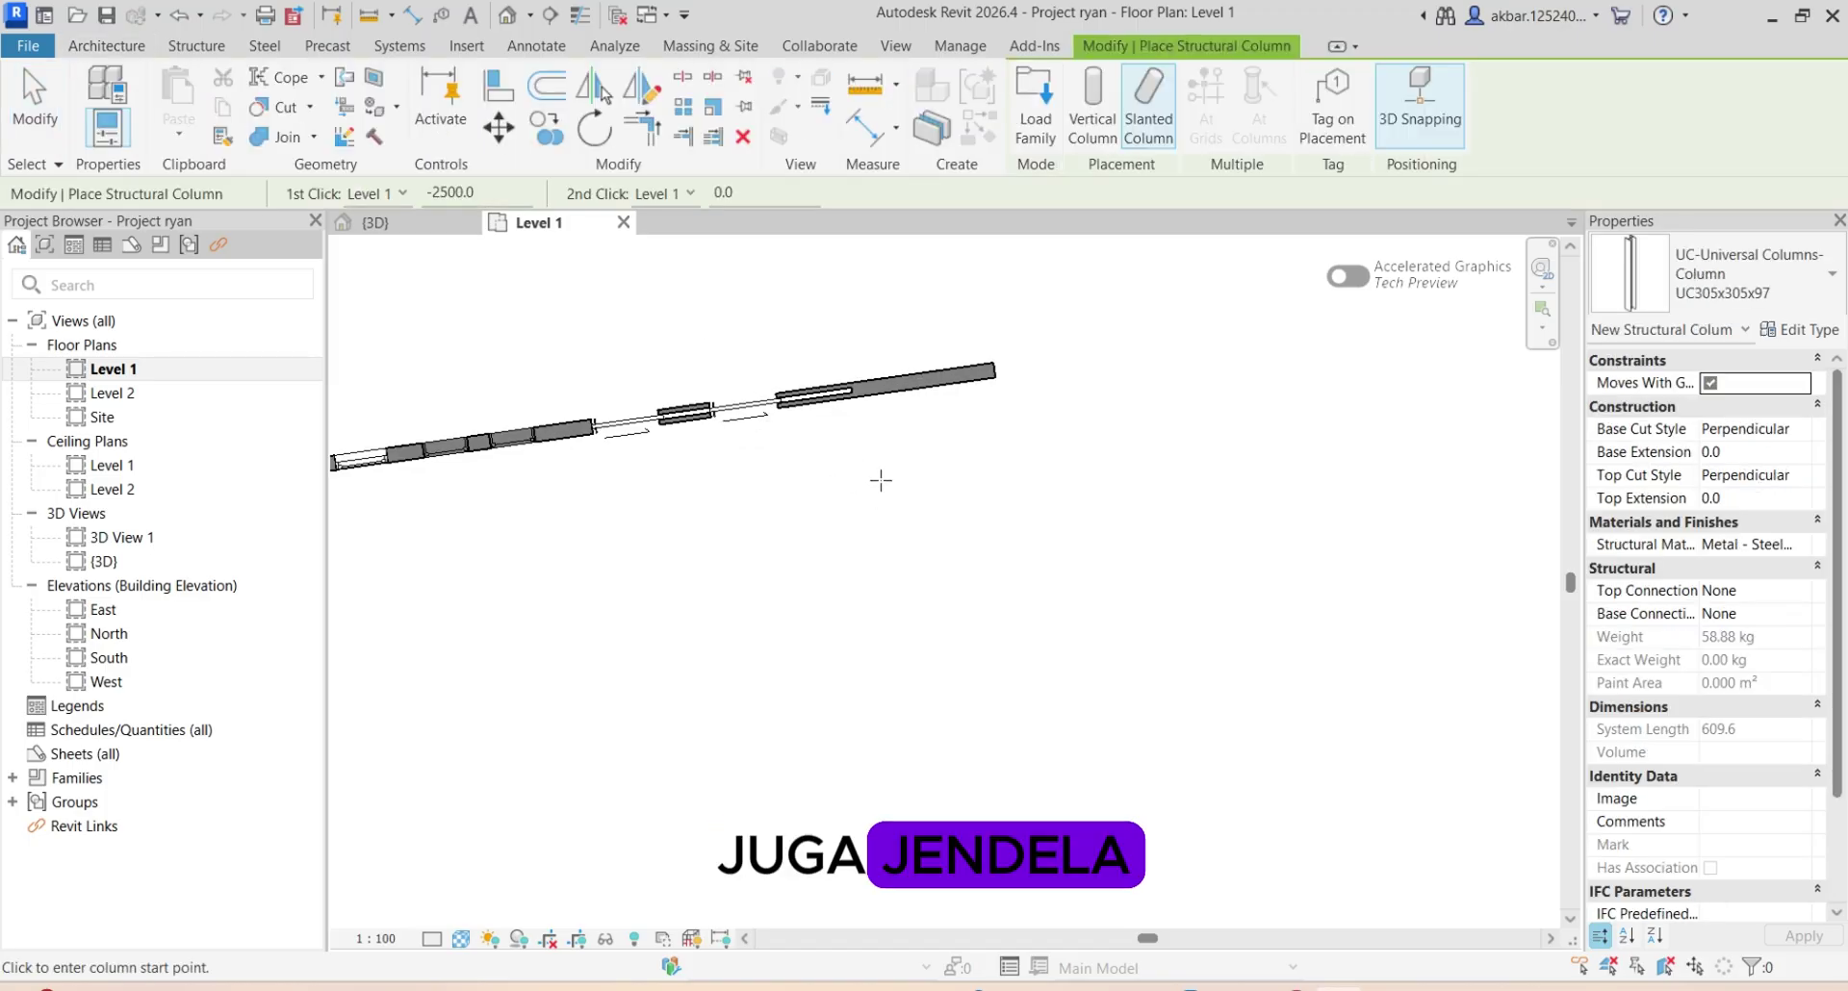
click(916, 383)
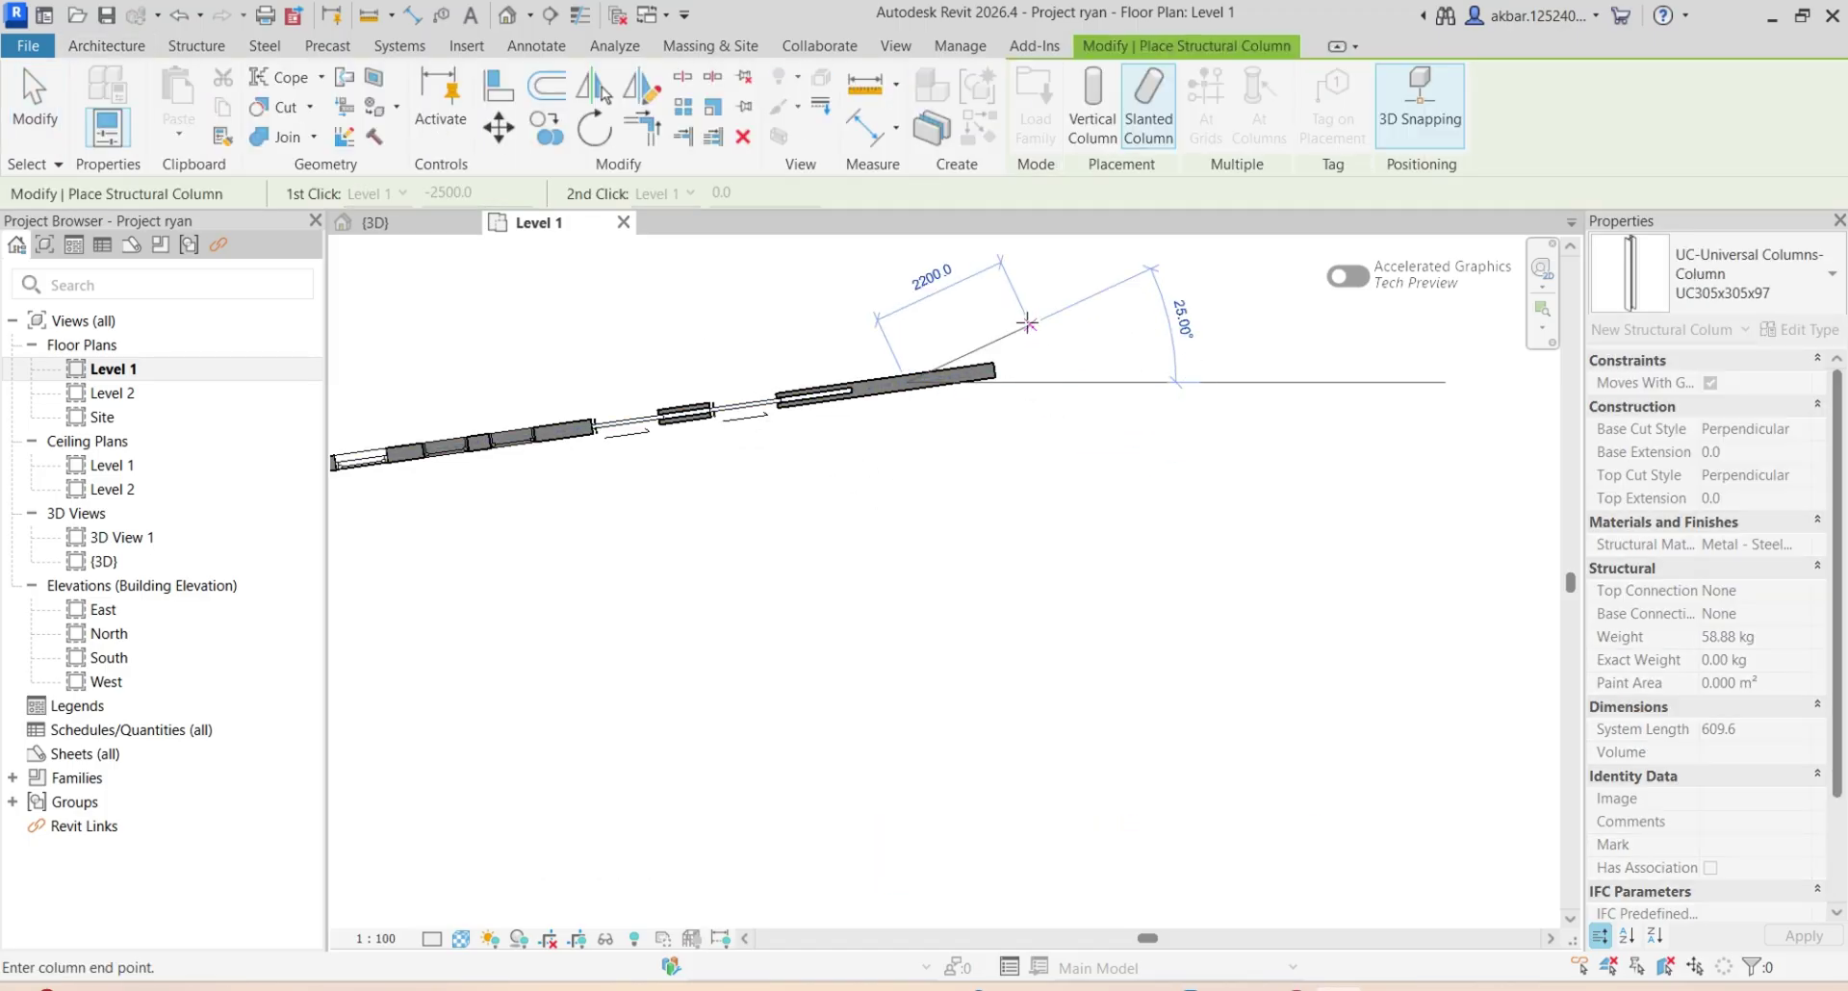
click(962, 326)
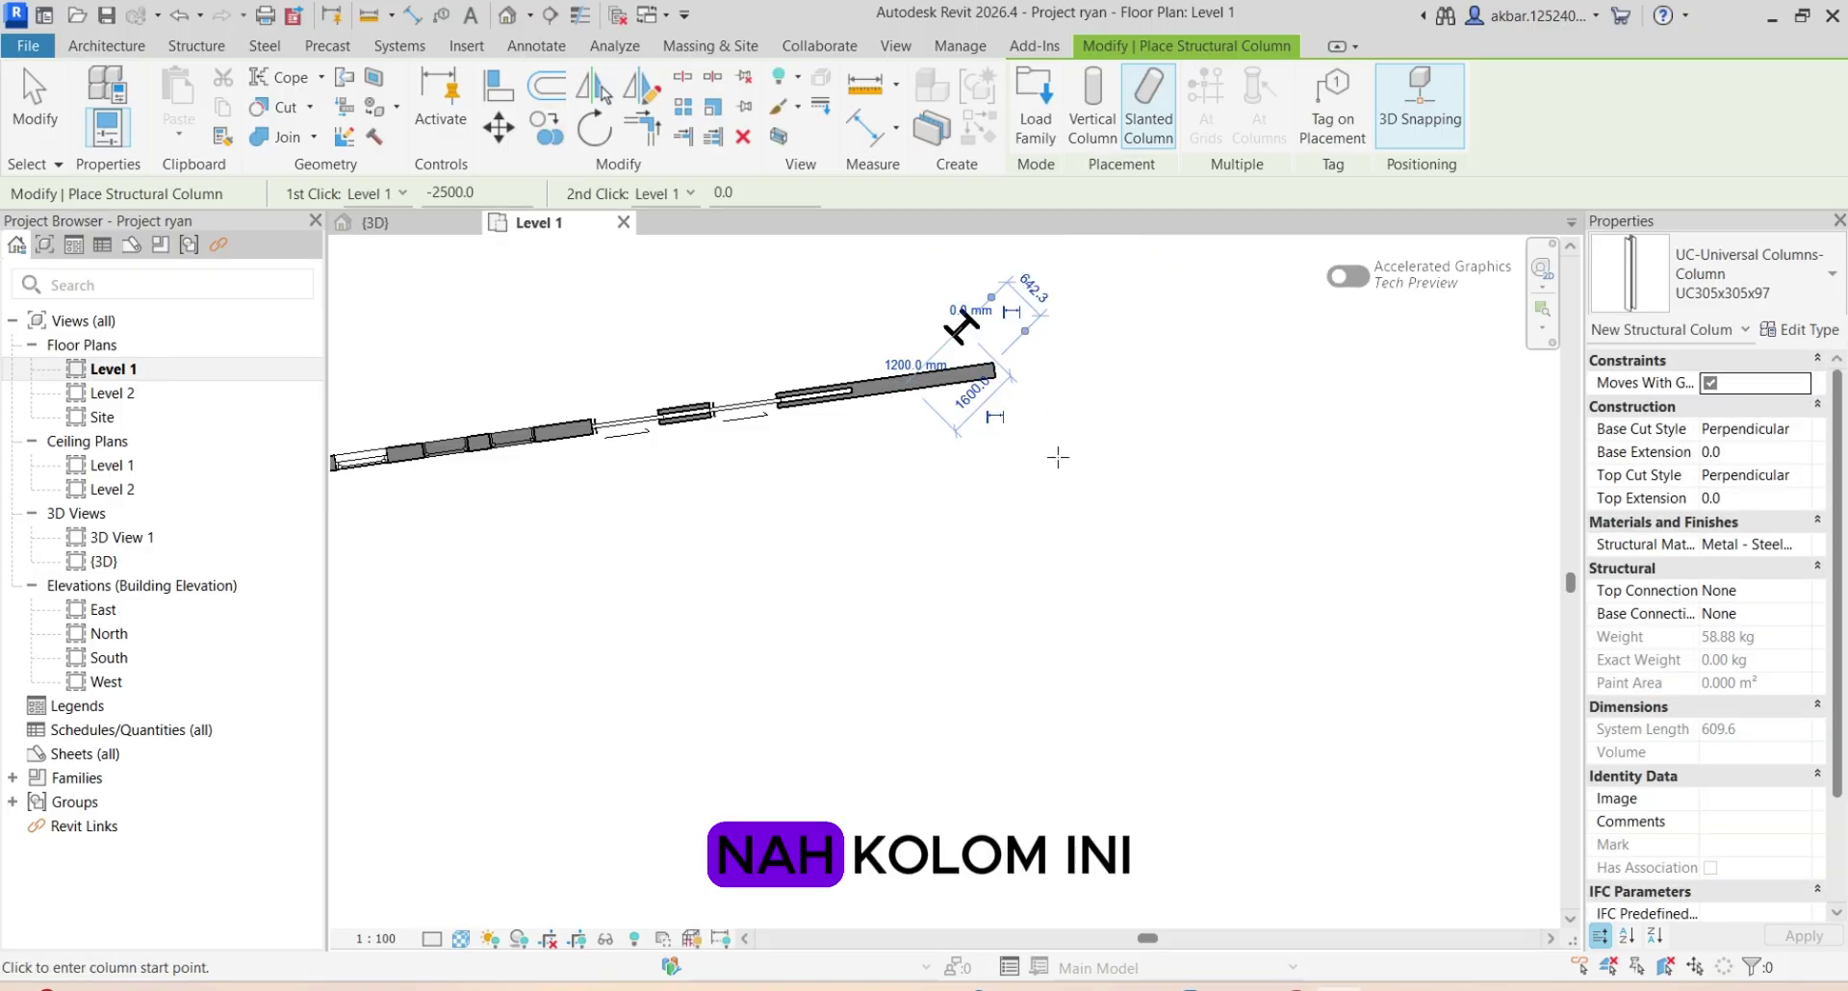
Place three M_Rectangular Column 457 x 475mm architectural columns around the wall's end beyond the doors
click(136, 48)
click(366, 143)
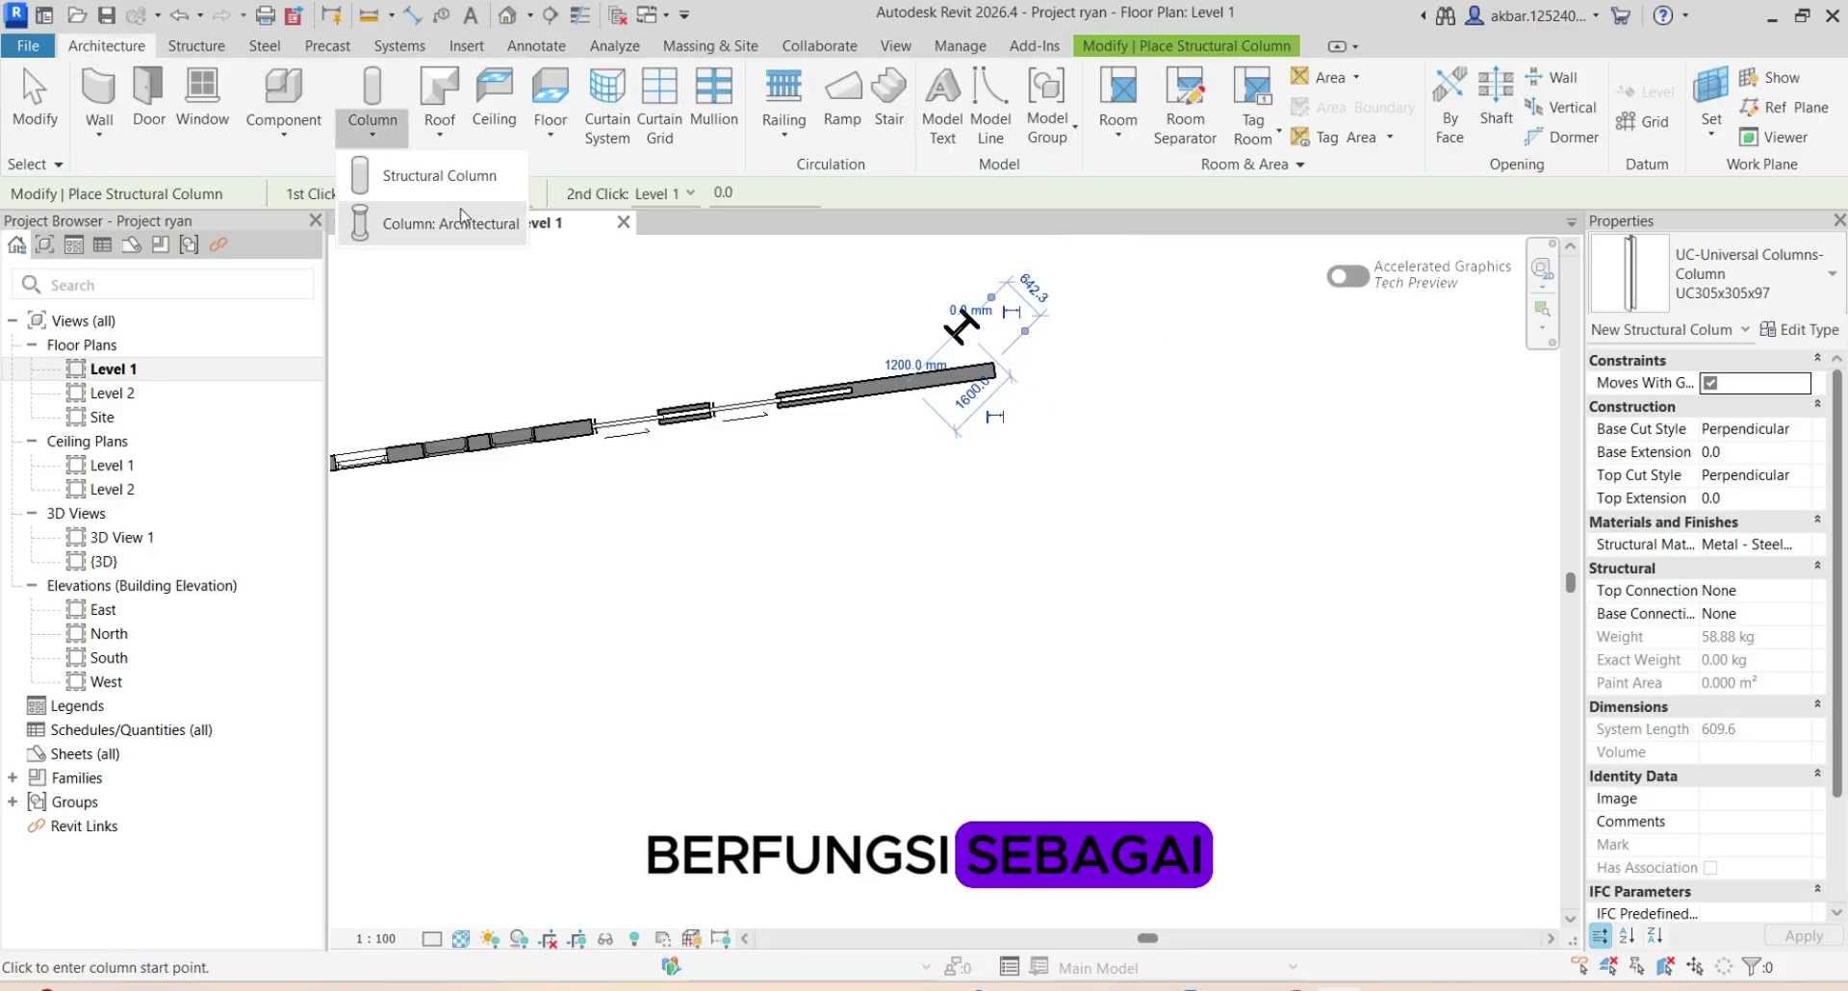
click(414, 192)
click(932, 469)
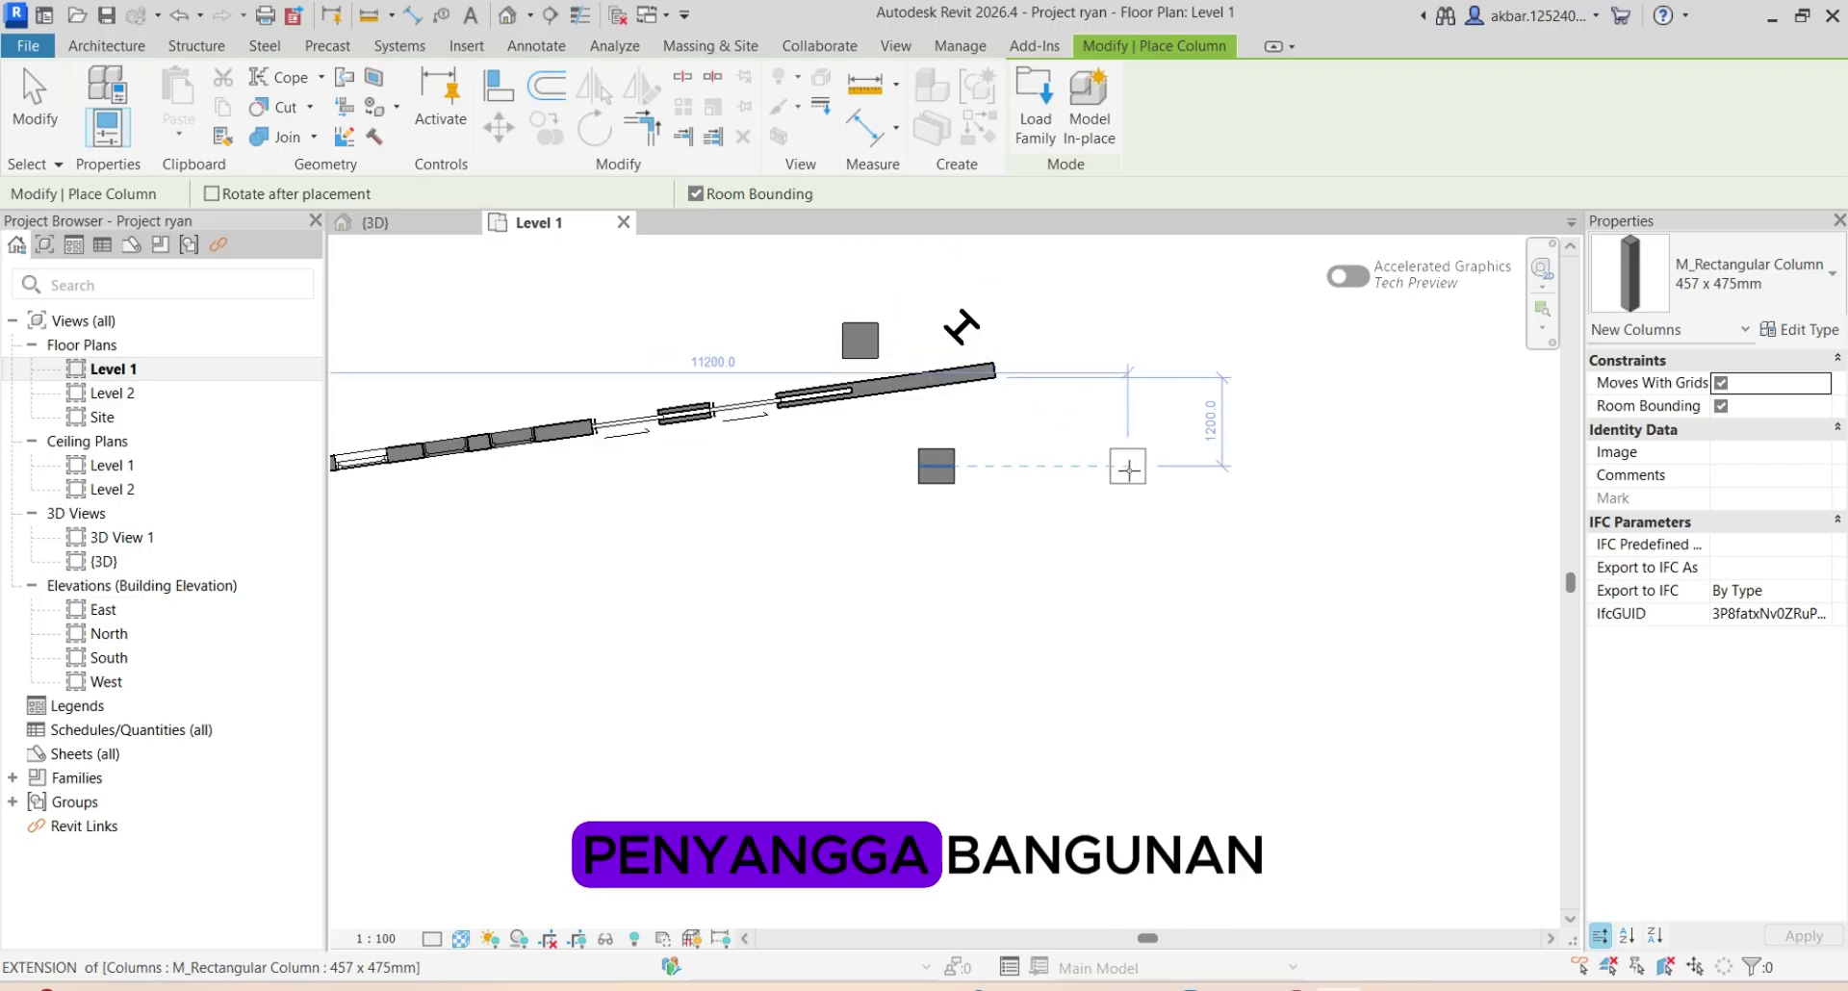
click(1126, 467)
Return to the 3D view and examine the new columns beside the wall
click(436, 225)
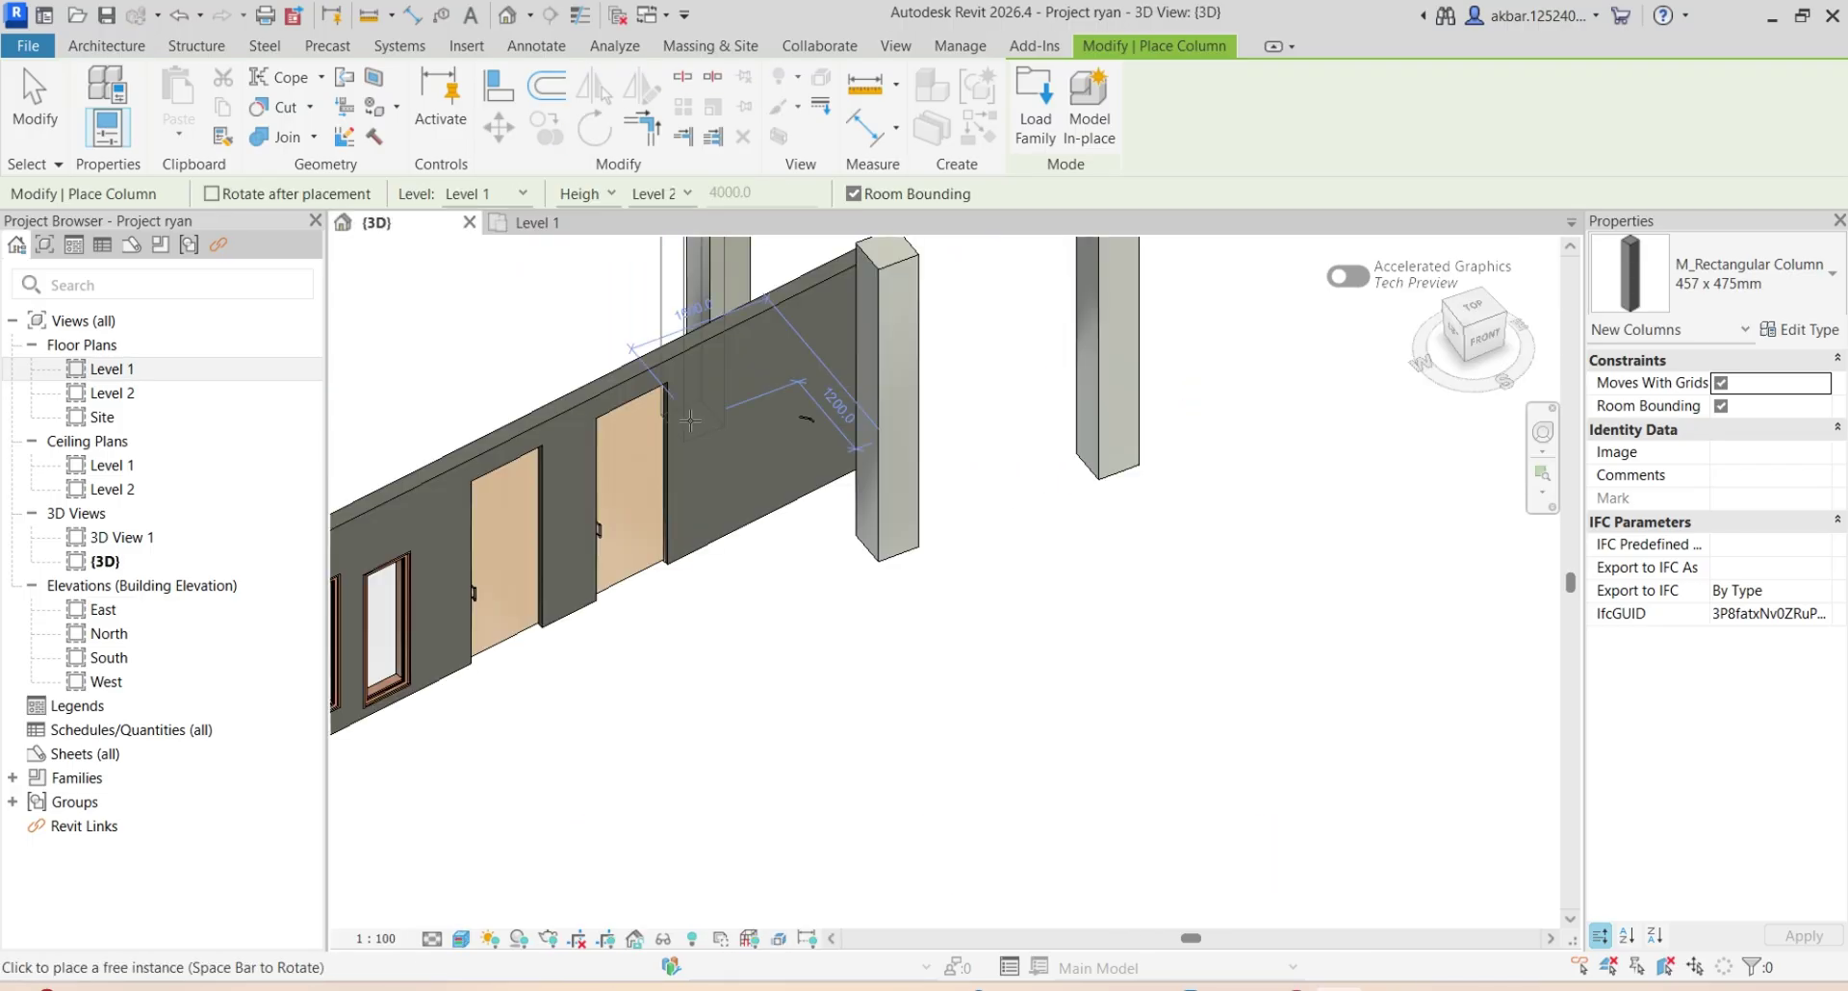
scroll(697, 429, up, 2)
scroll(696, 430, down, 4)
middle_drag(706, 430, 941, 646)
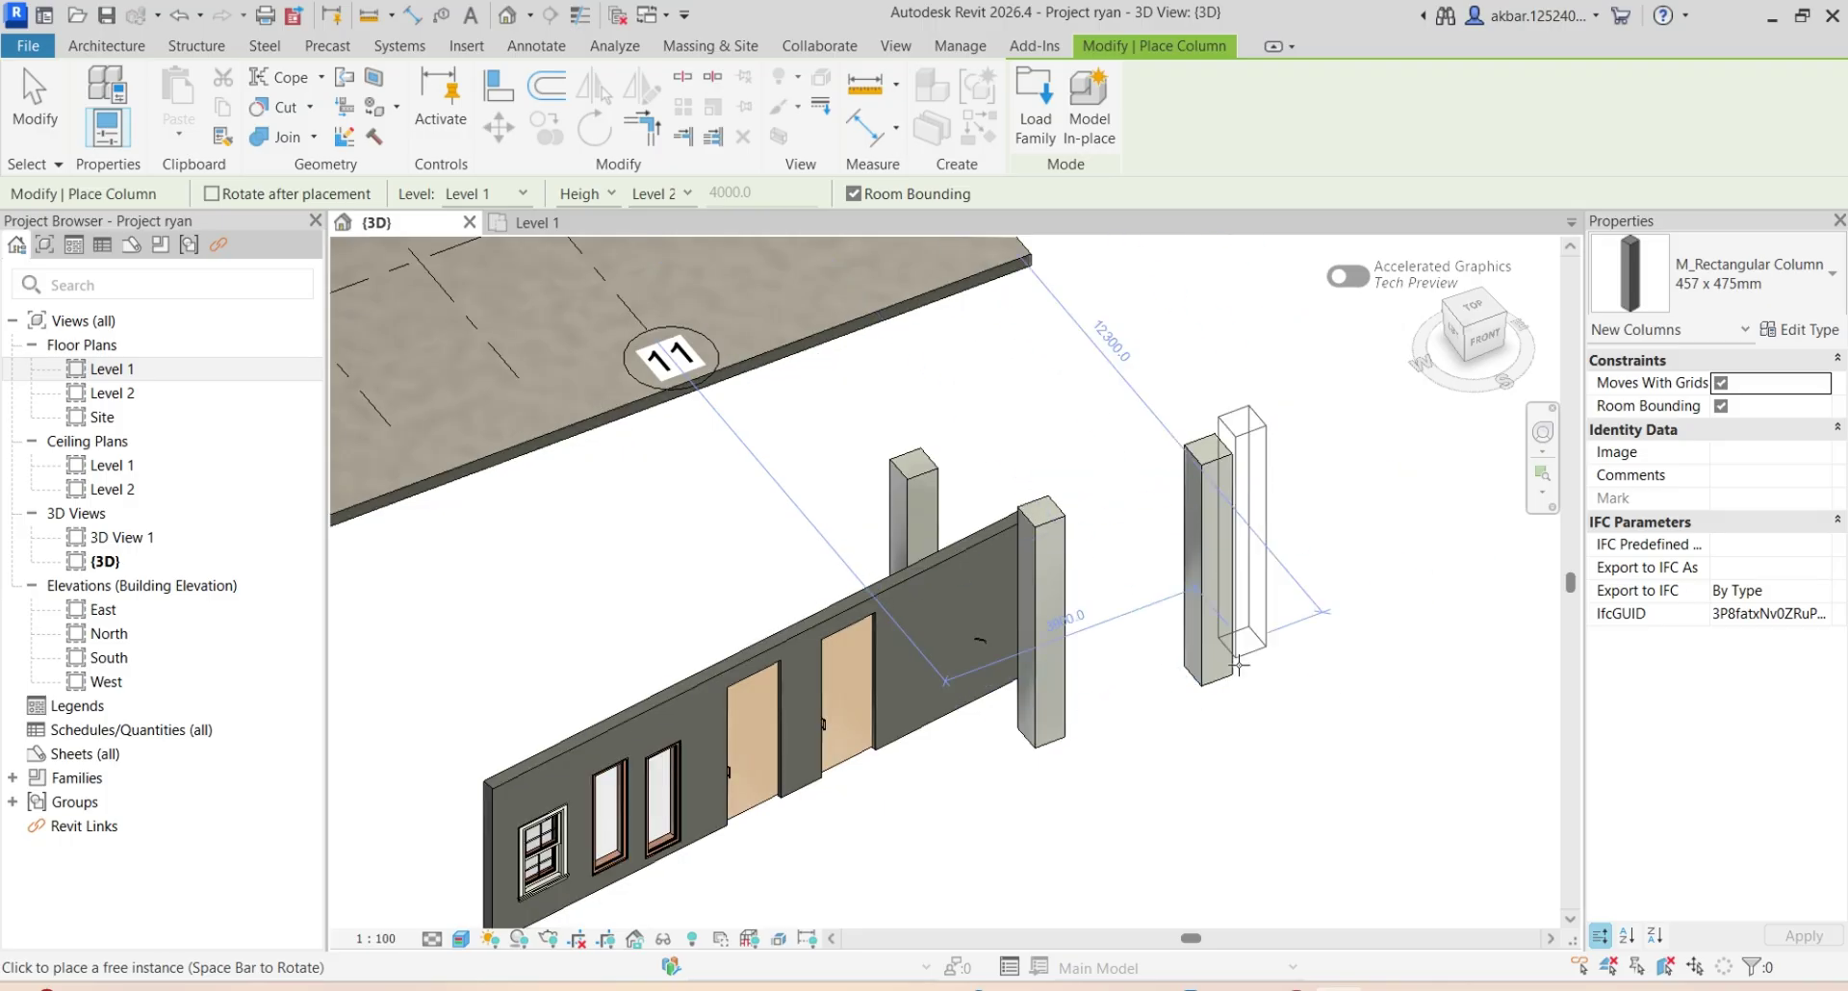
Start placing a component and choose the M_RPC Tree - Deciduous type Scarlet Oak - 12.5 Meters
click(87, 43)
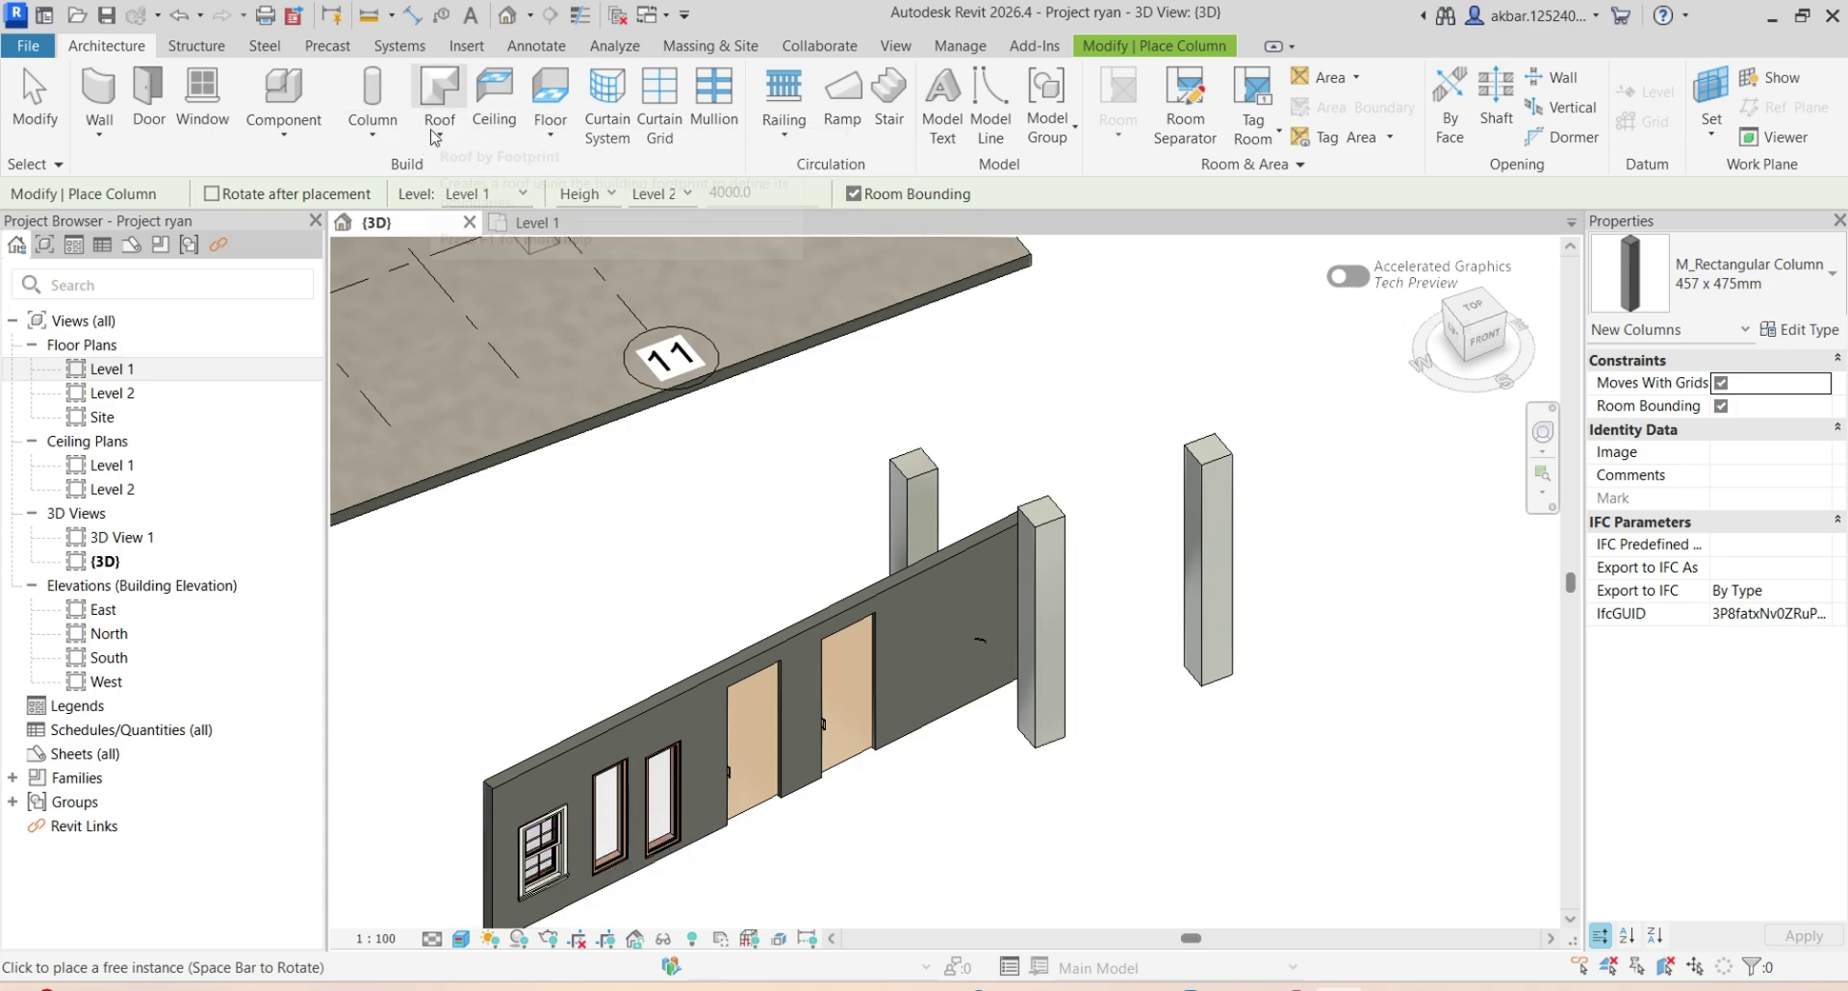
click(283, 91)
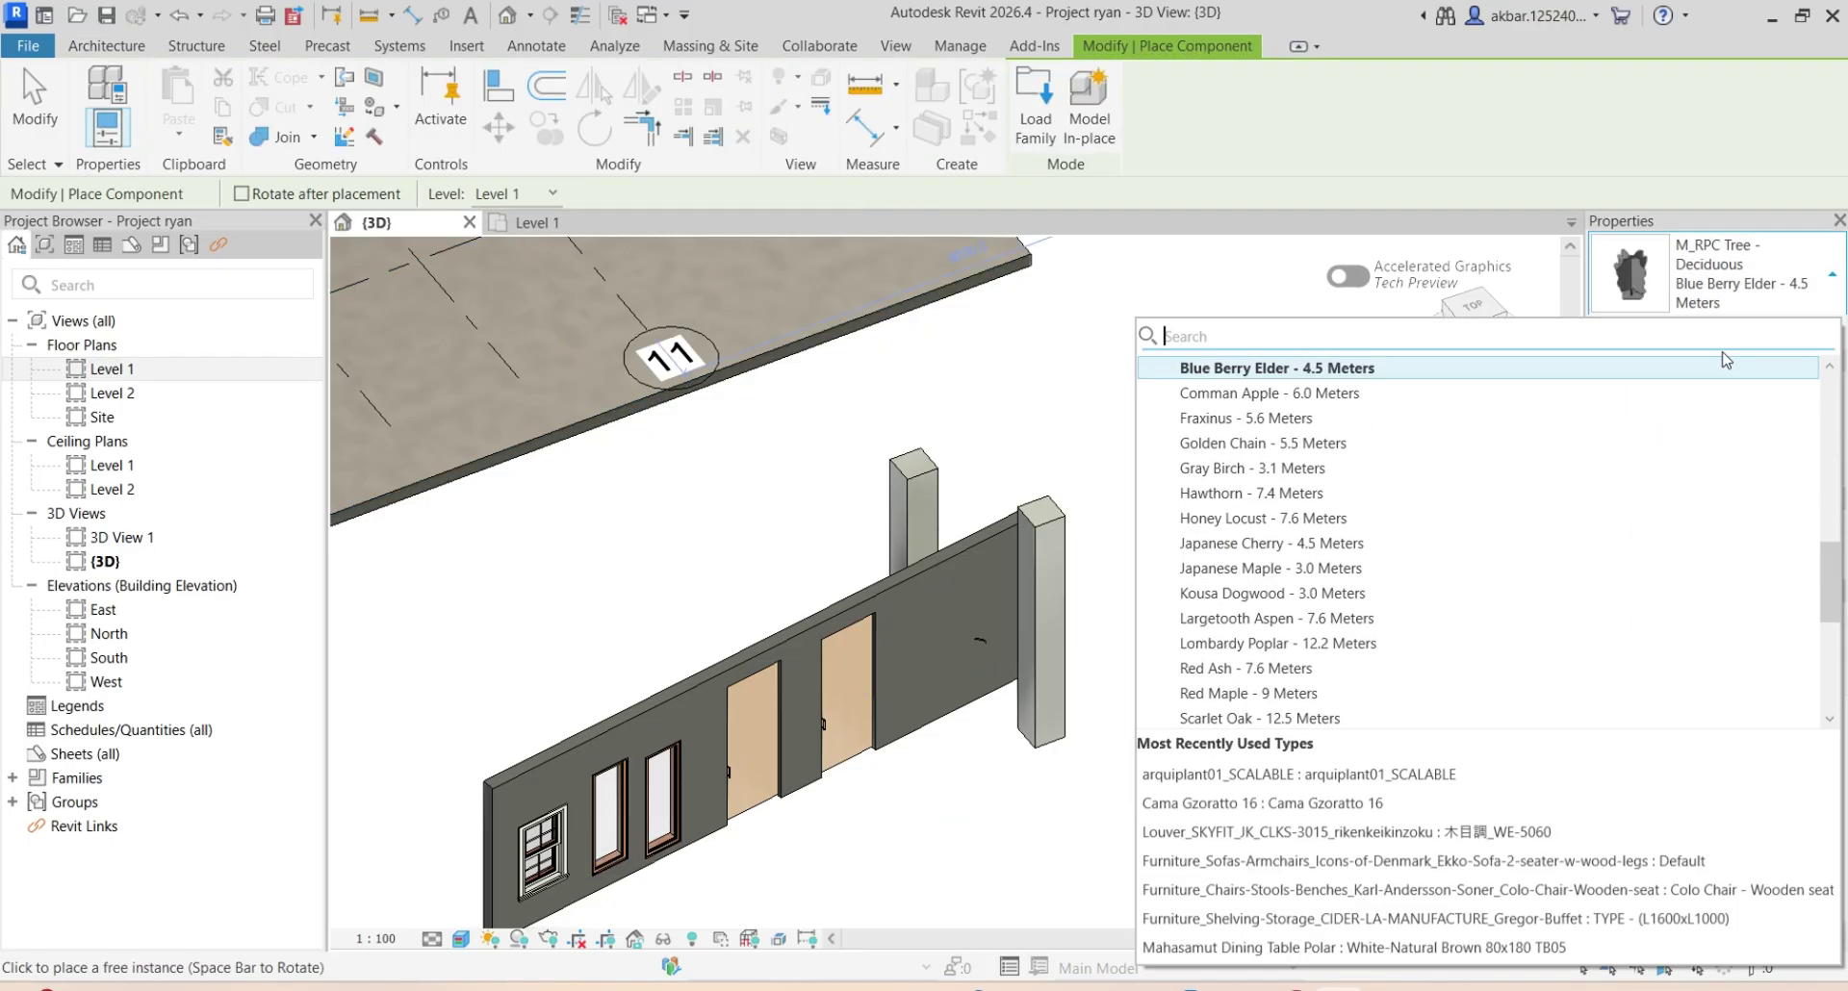
click(1733, 277)
scroll(1395, 660, down, 2)
scroll(1395, 660, down, 3)
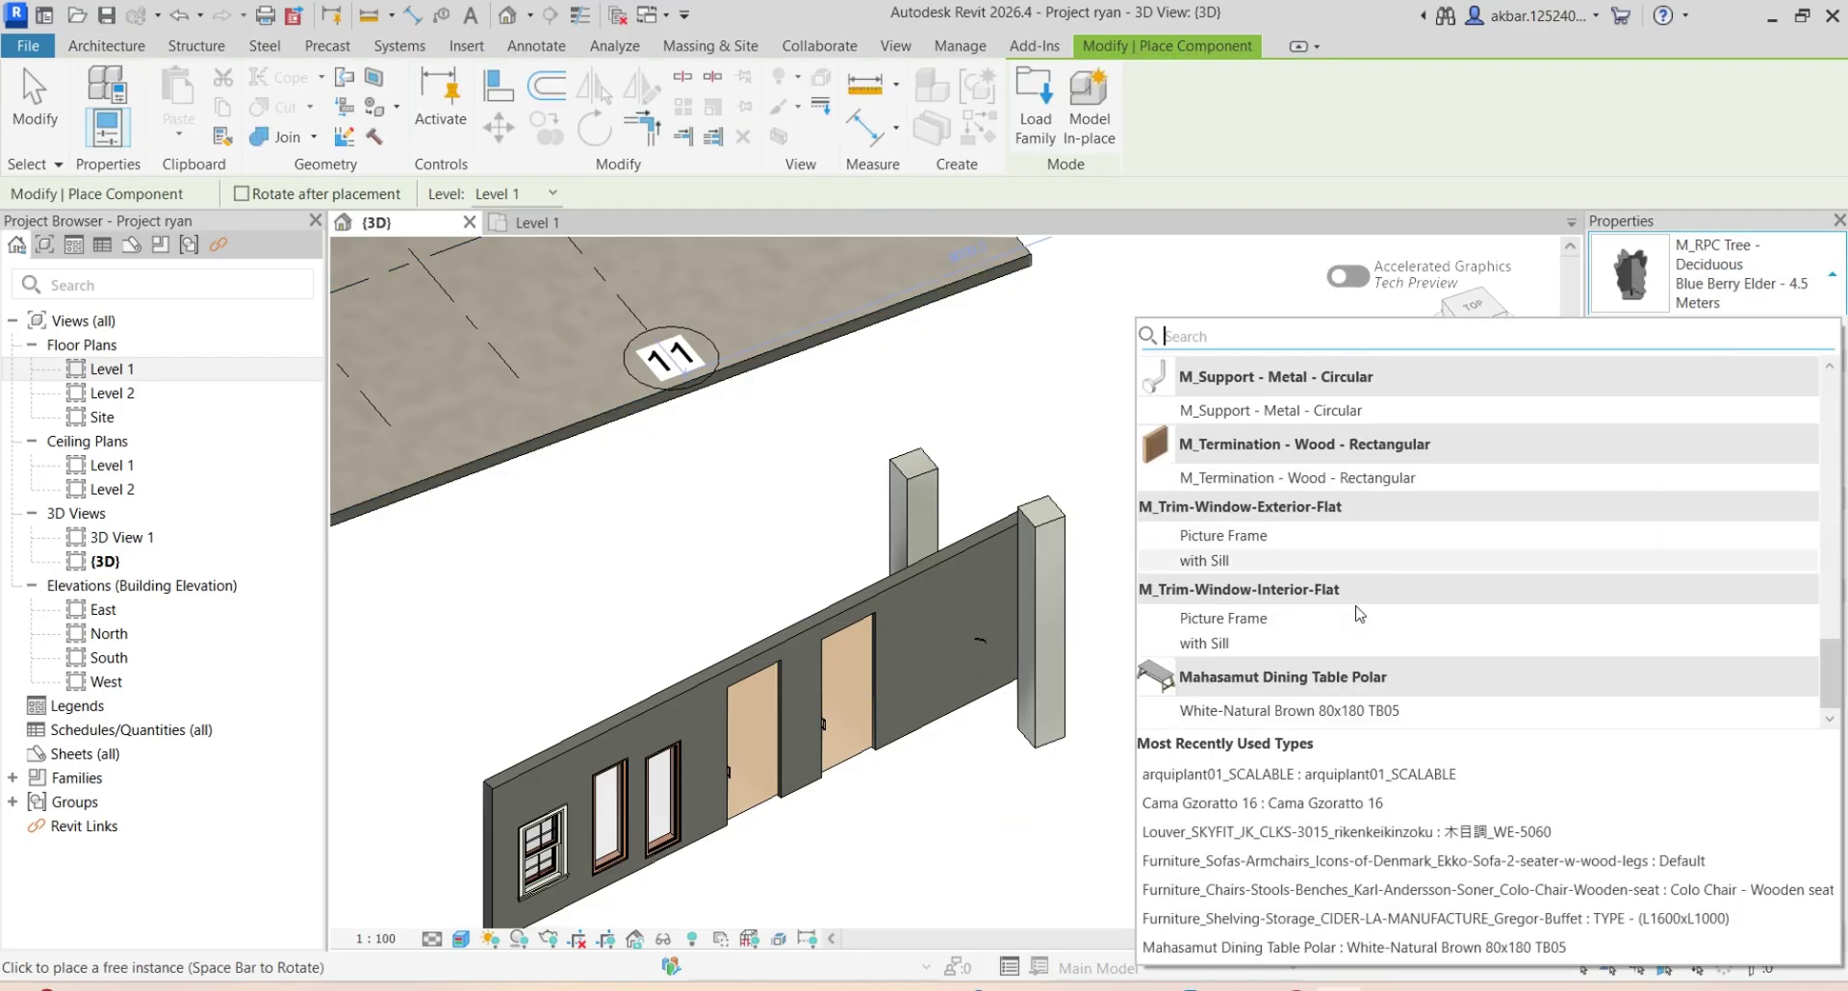
scroll(1289, 671, up, 3)
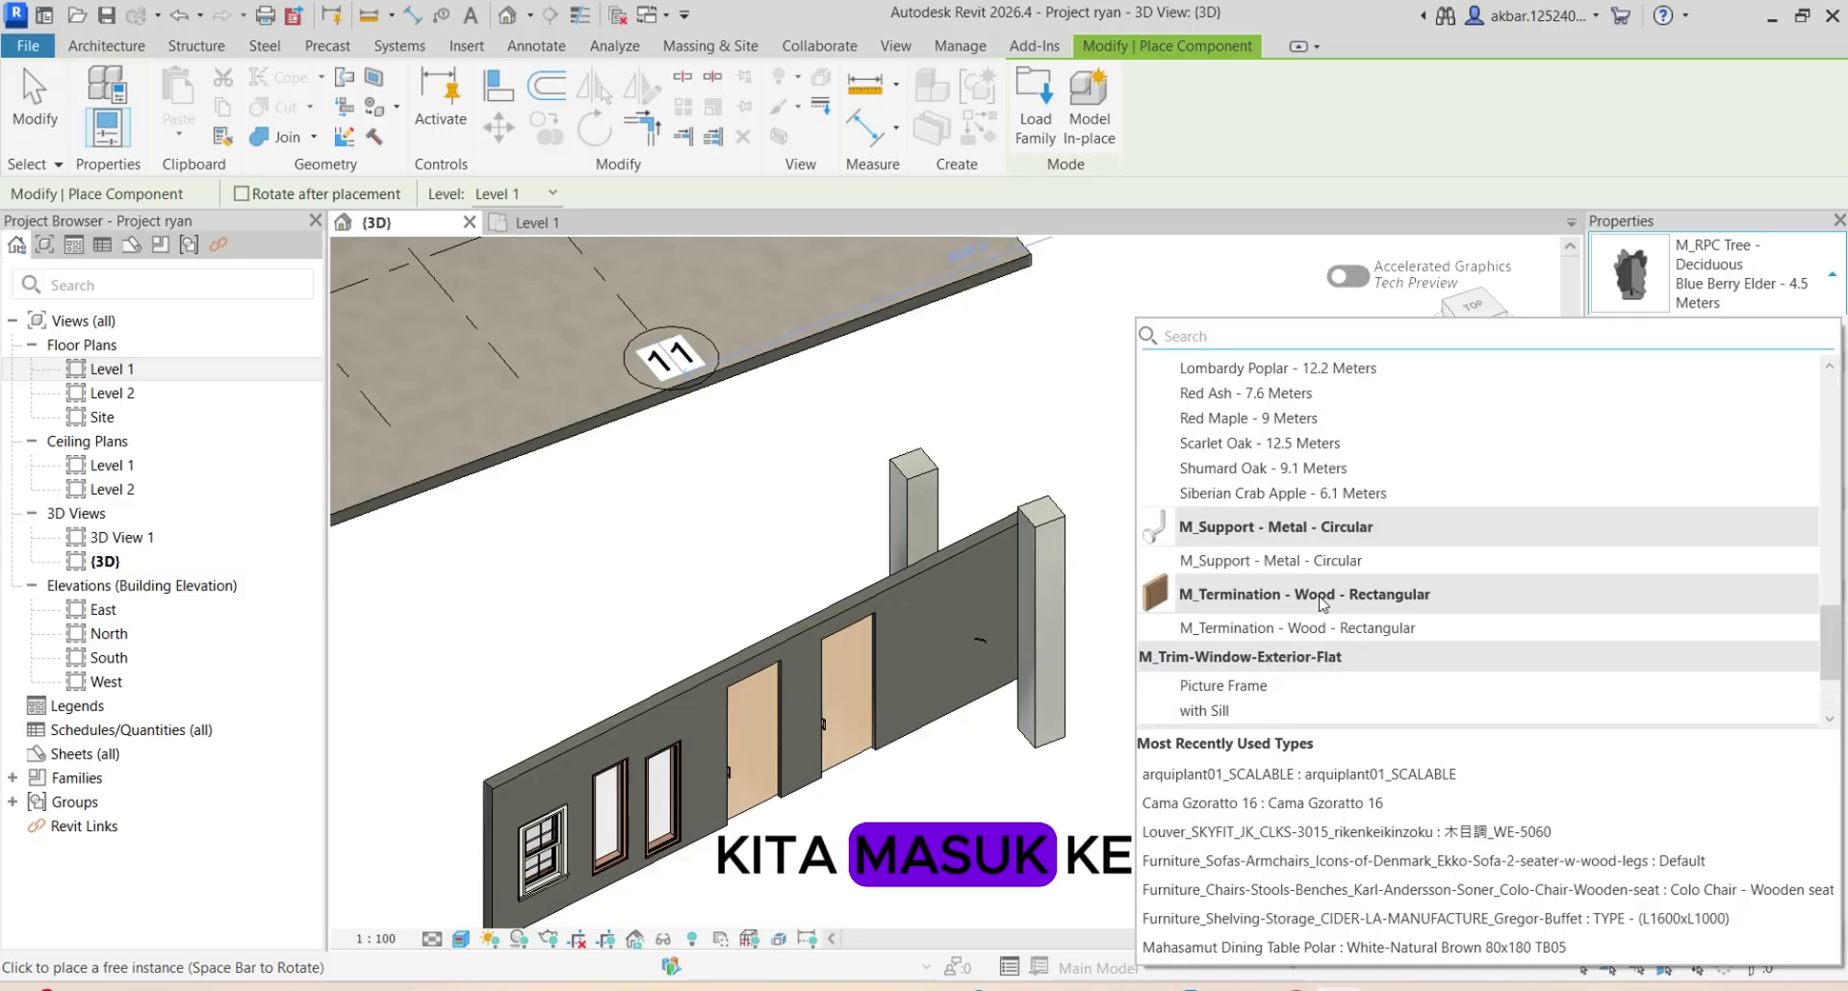
click(1291, 444)
scroll(1290, 765, down, 5)
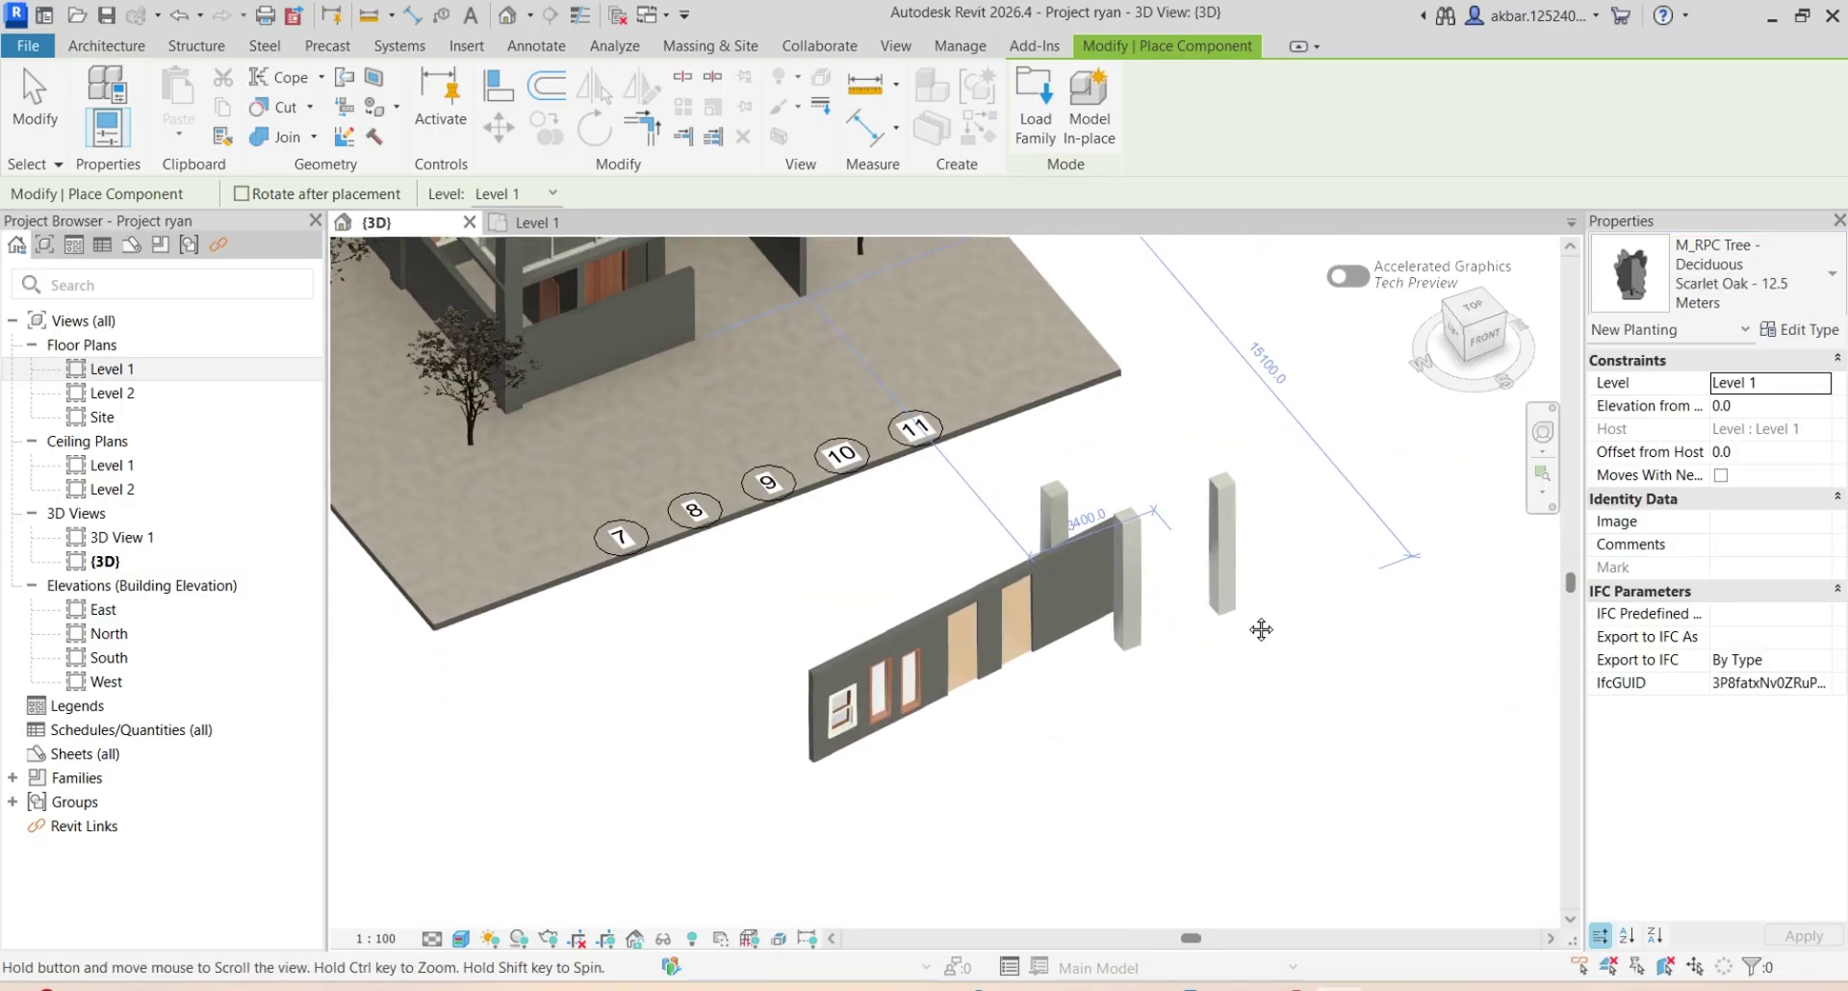
Place two Scarlet Oak trees in the Level 1 floor plan, one beyond the columns and one behind the wall's window end
click(530, 222)
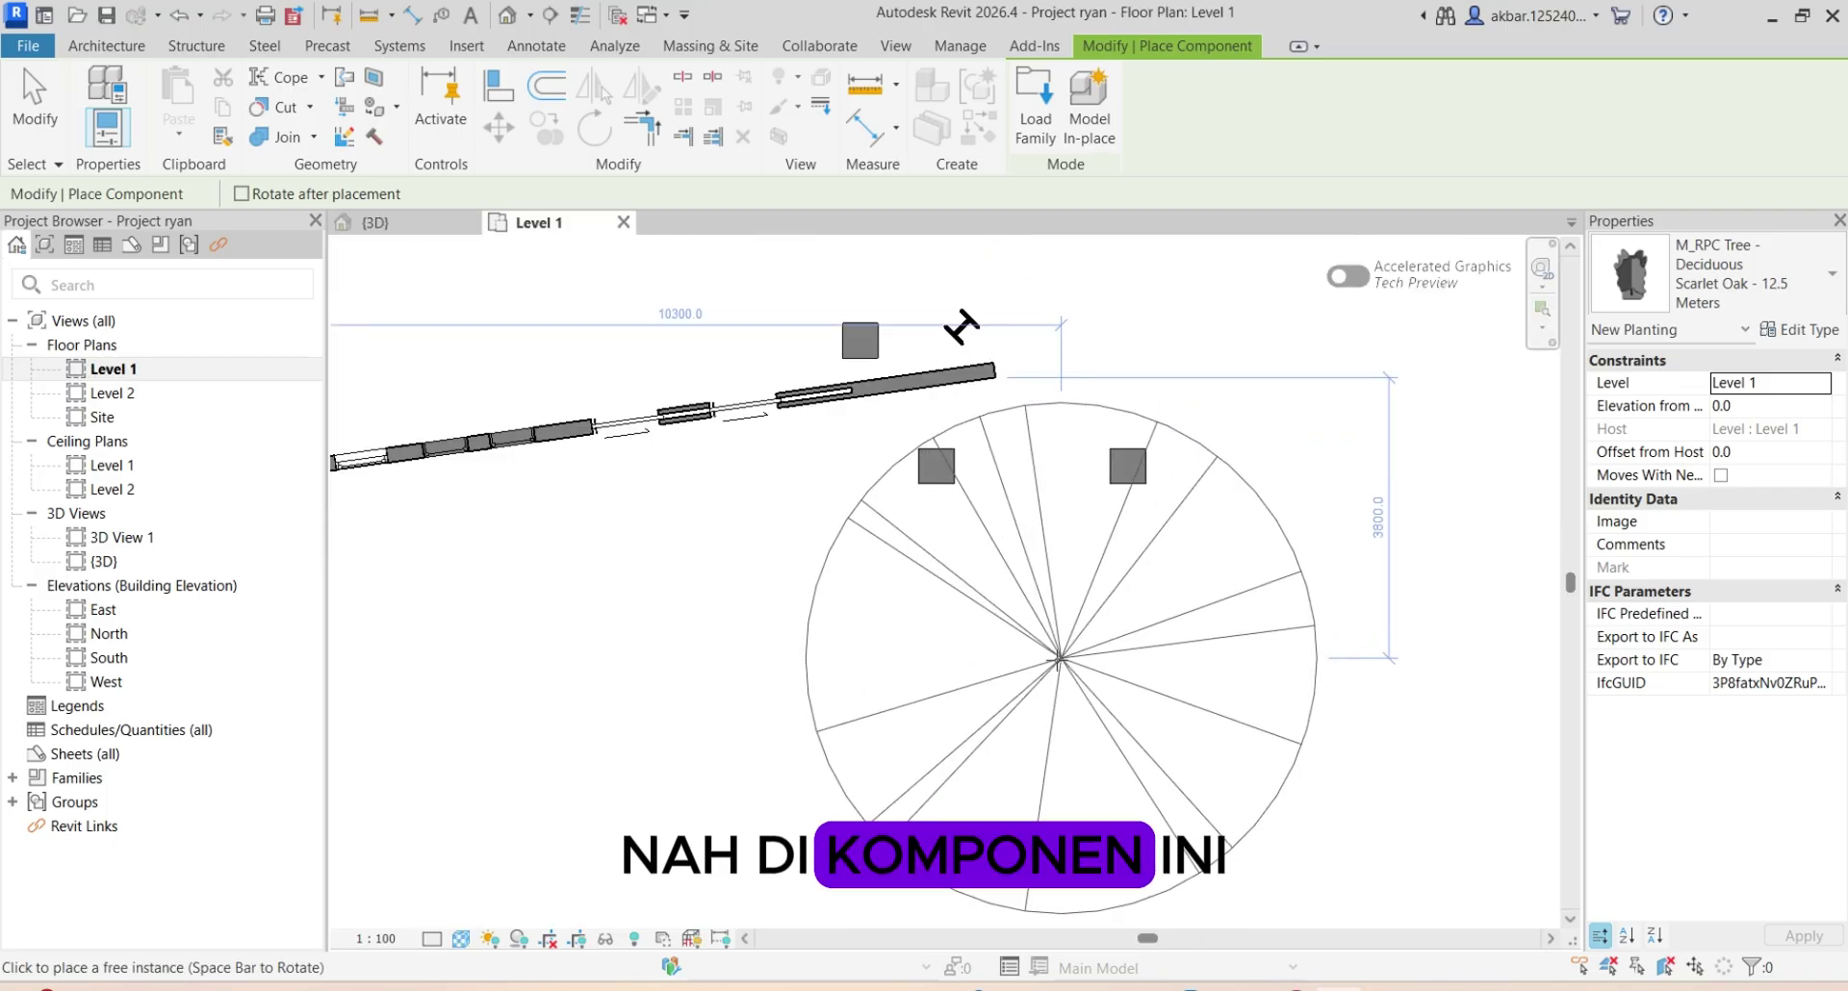
scroll(1143, 721, down, 3)
click(1143, 722)
click(606, 400)
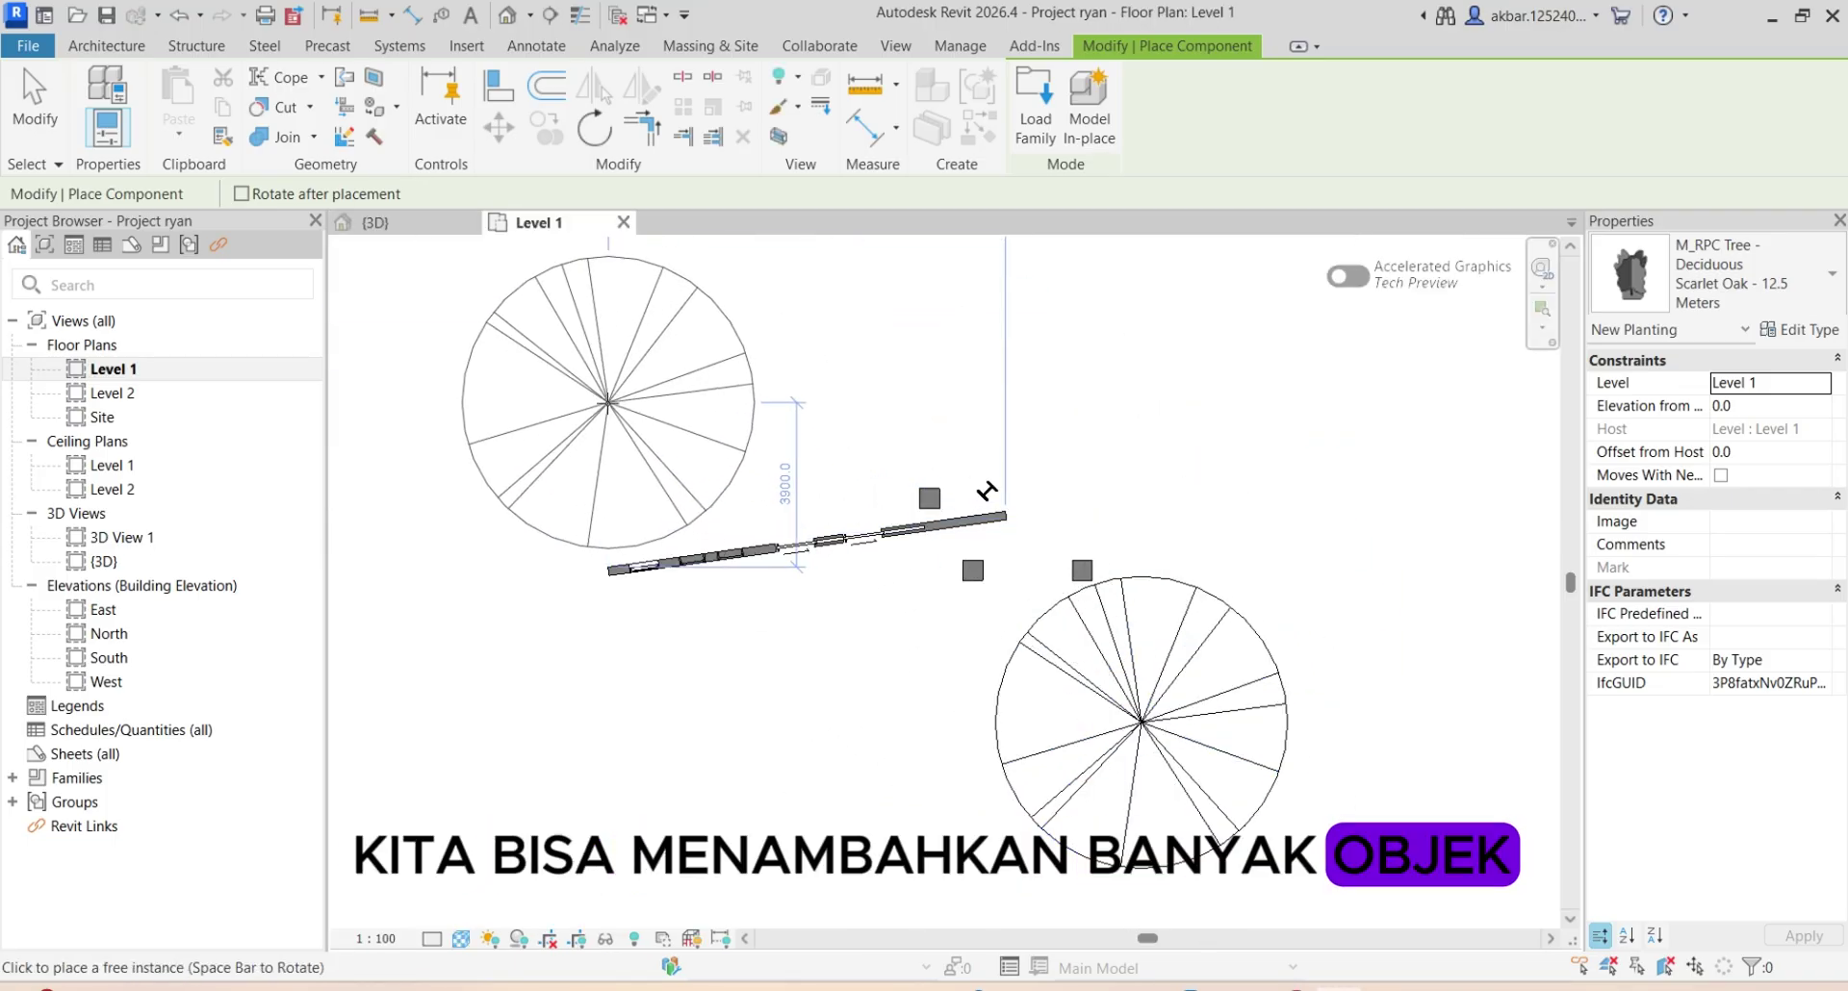
scroll(1160, 416, down, 2)
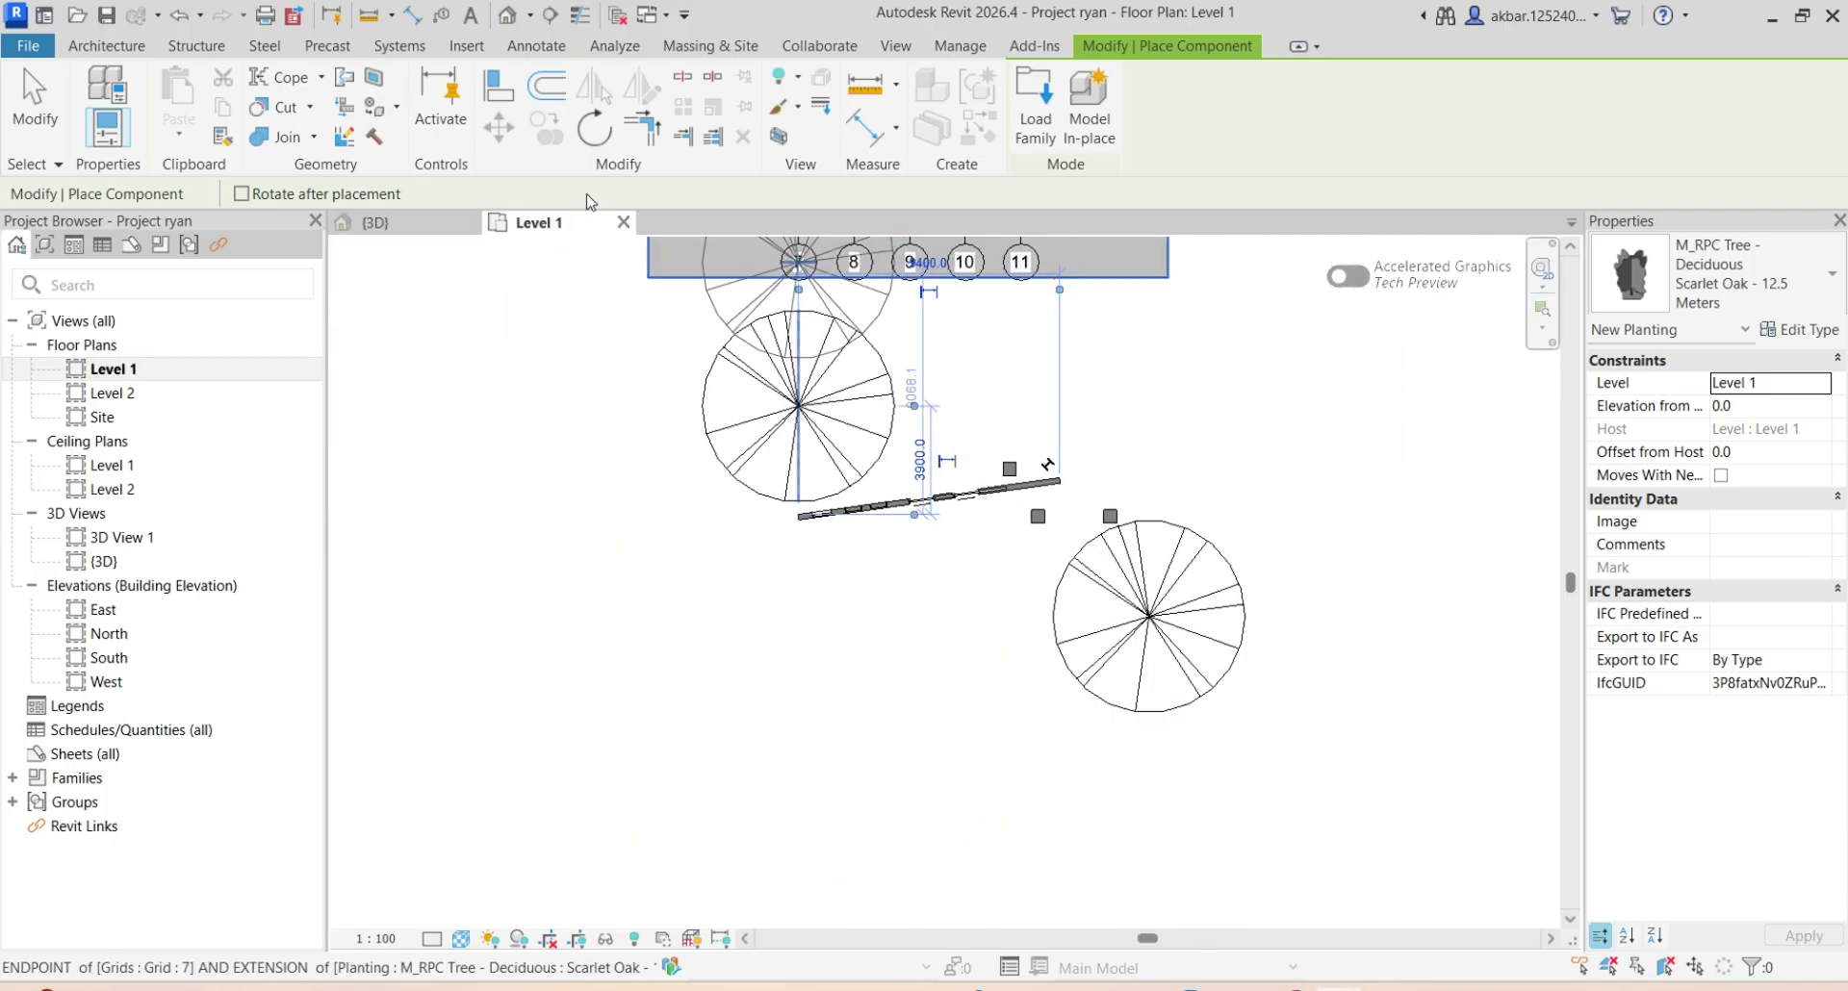
Return to the 3D view and place two Mahasamut Dining Table Polar White-Natural Brown 80x180 TB05 tables in front of the columns
click(431, 223)
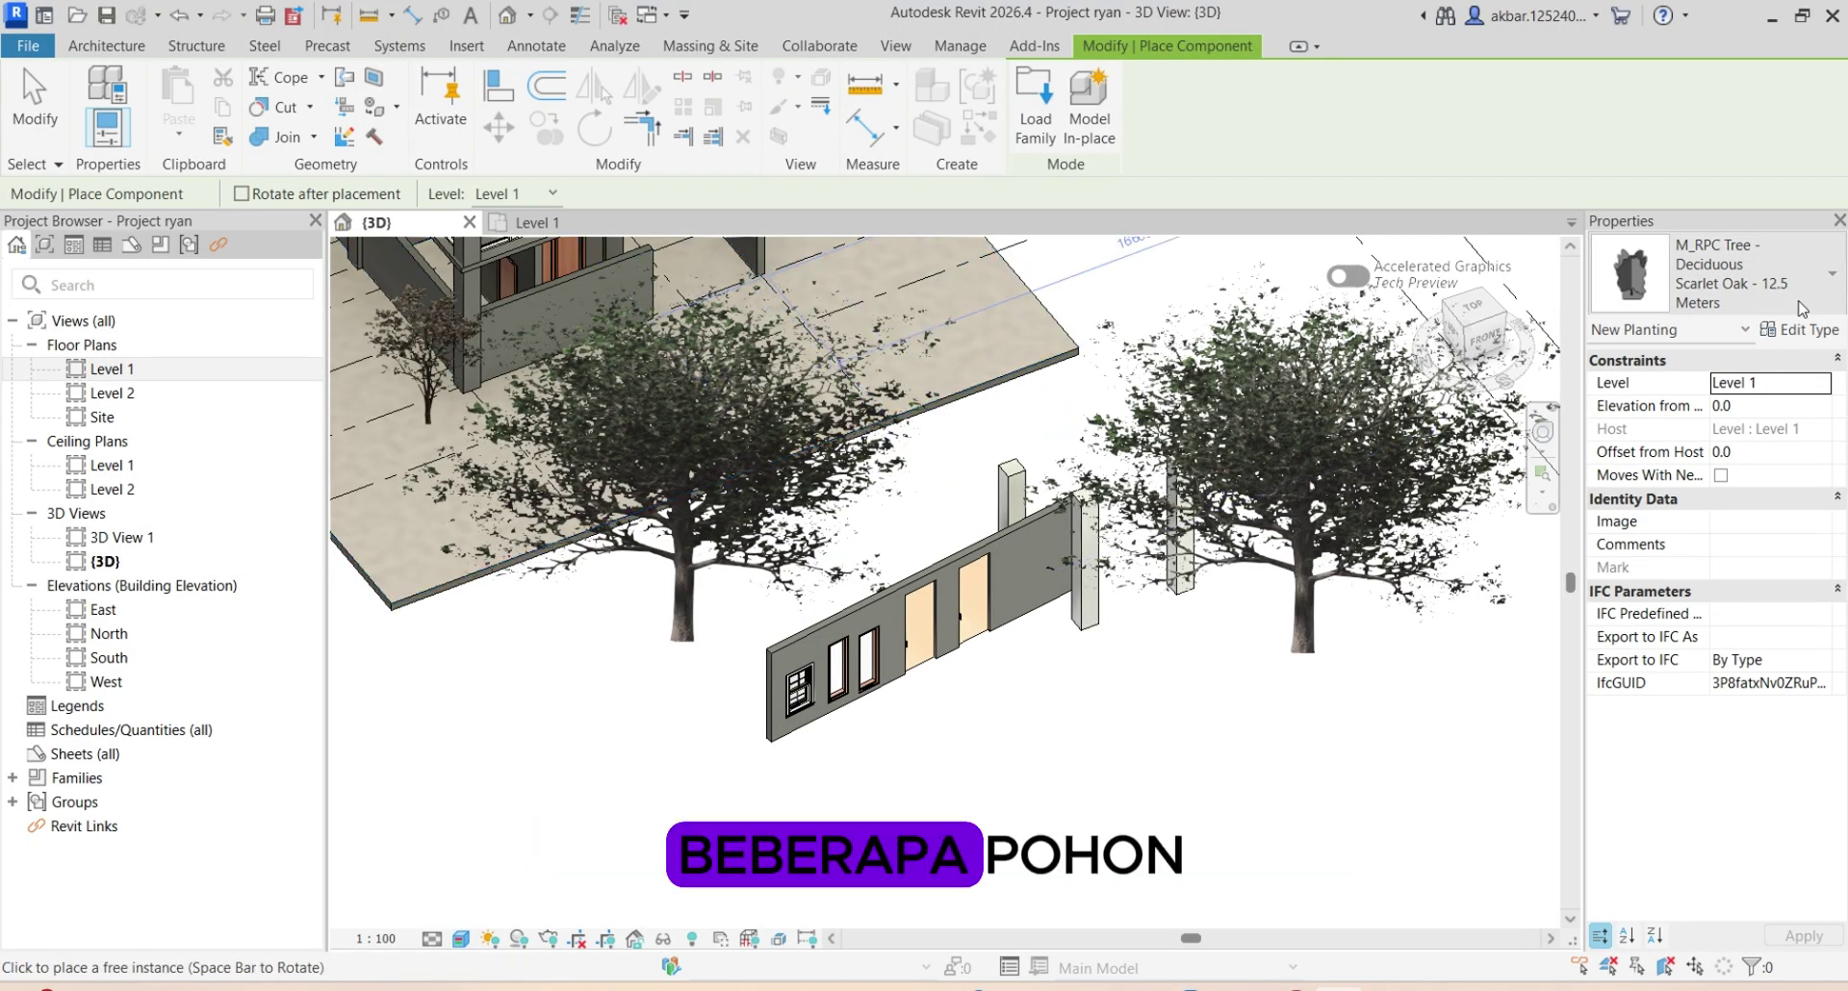
click(1752, 294)
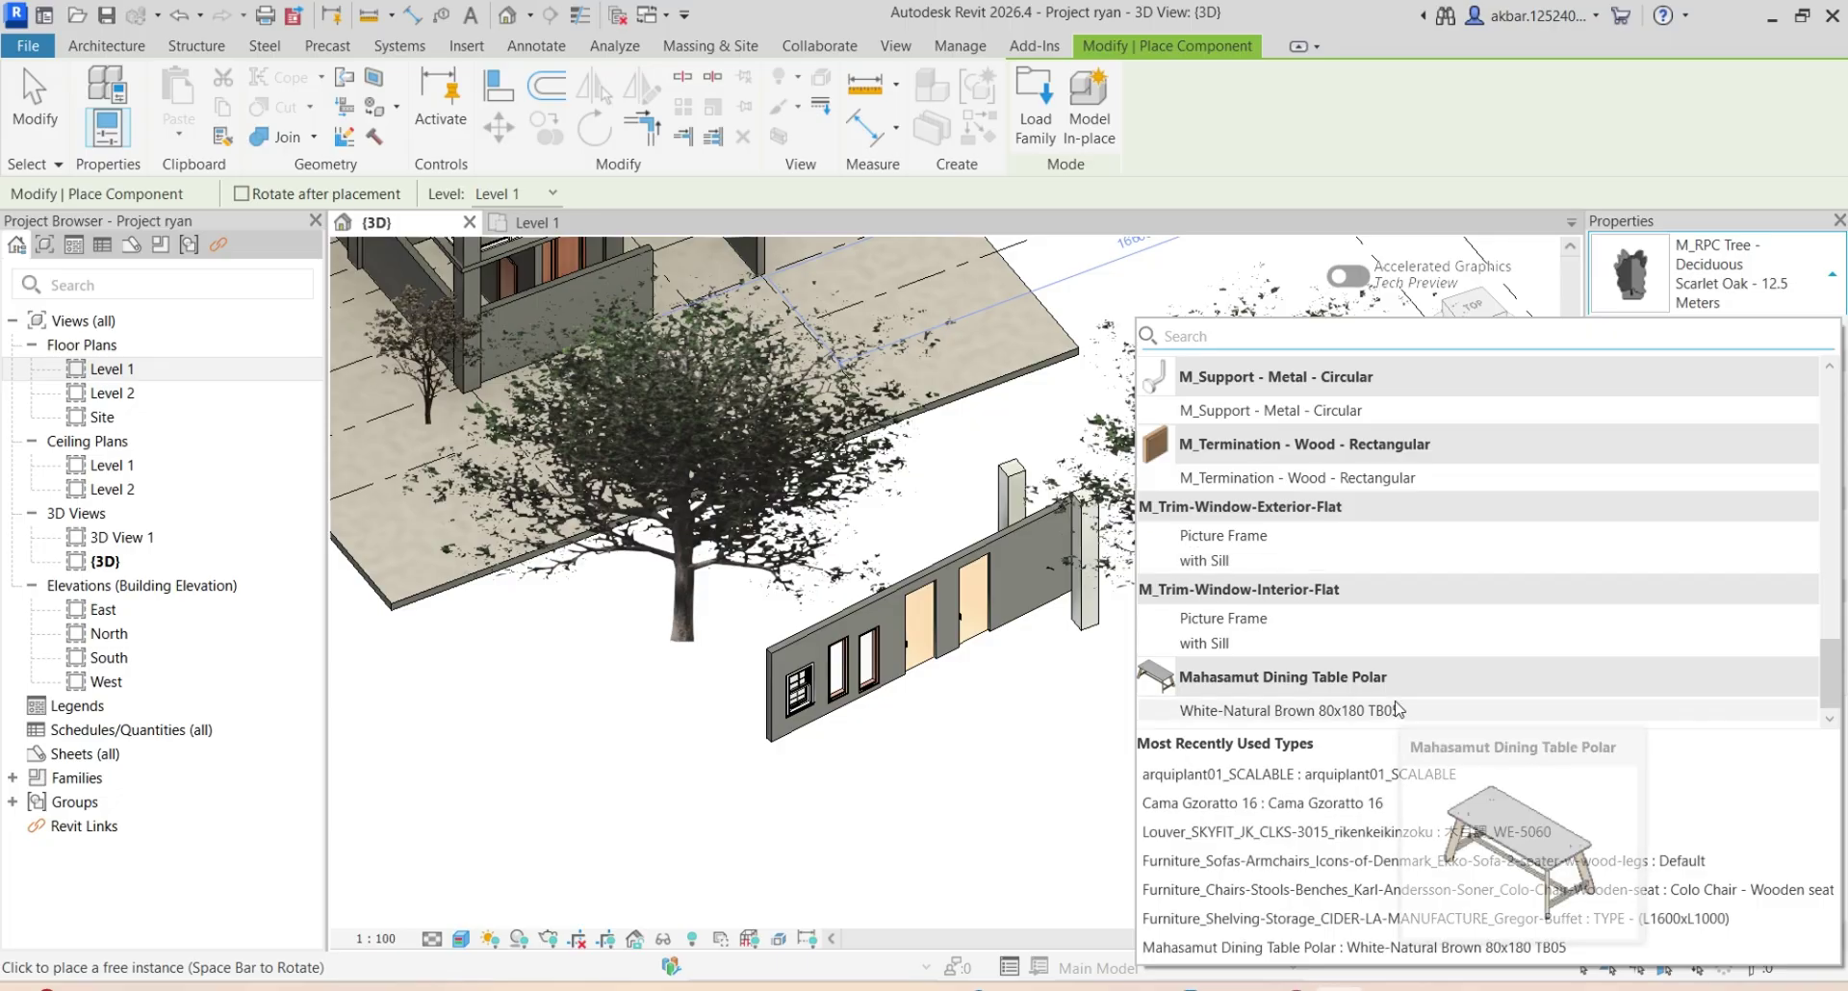
click(1430, 681)
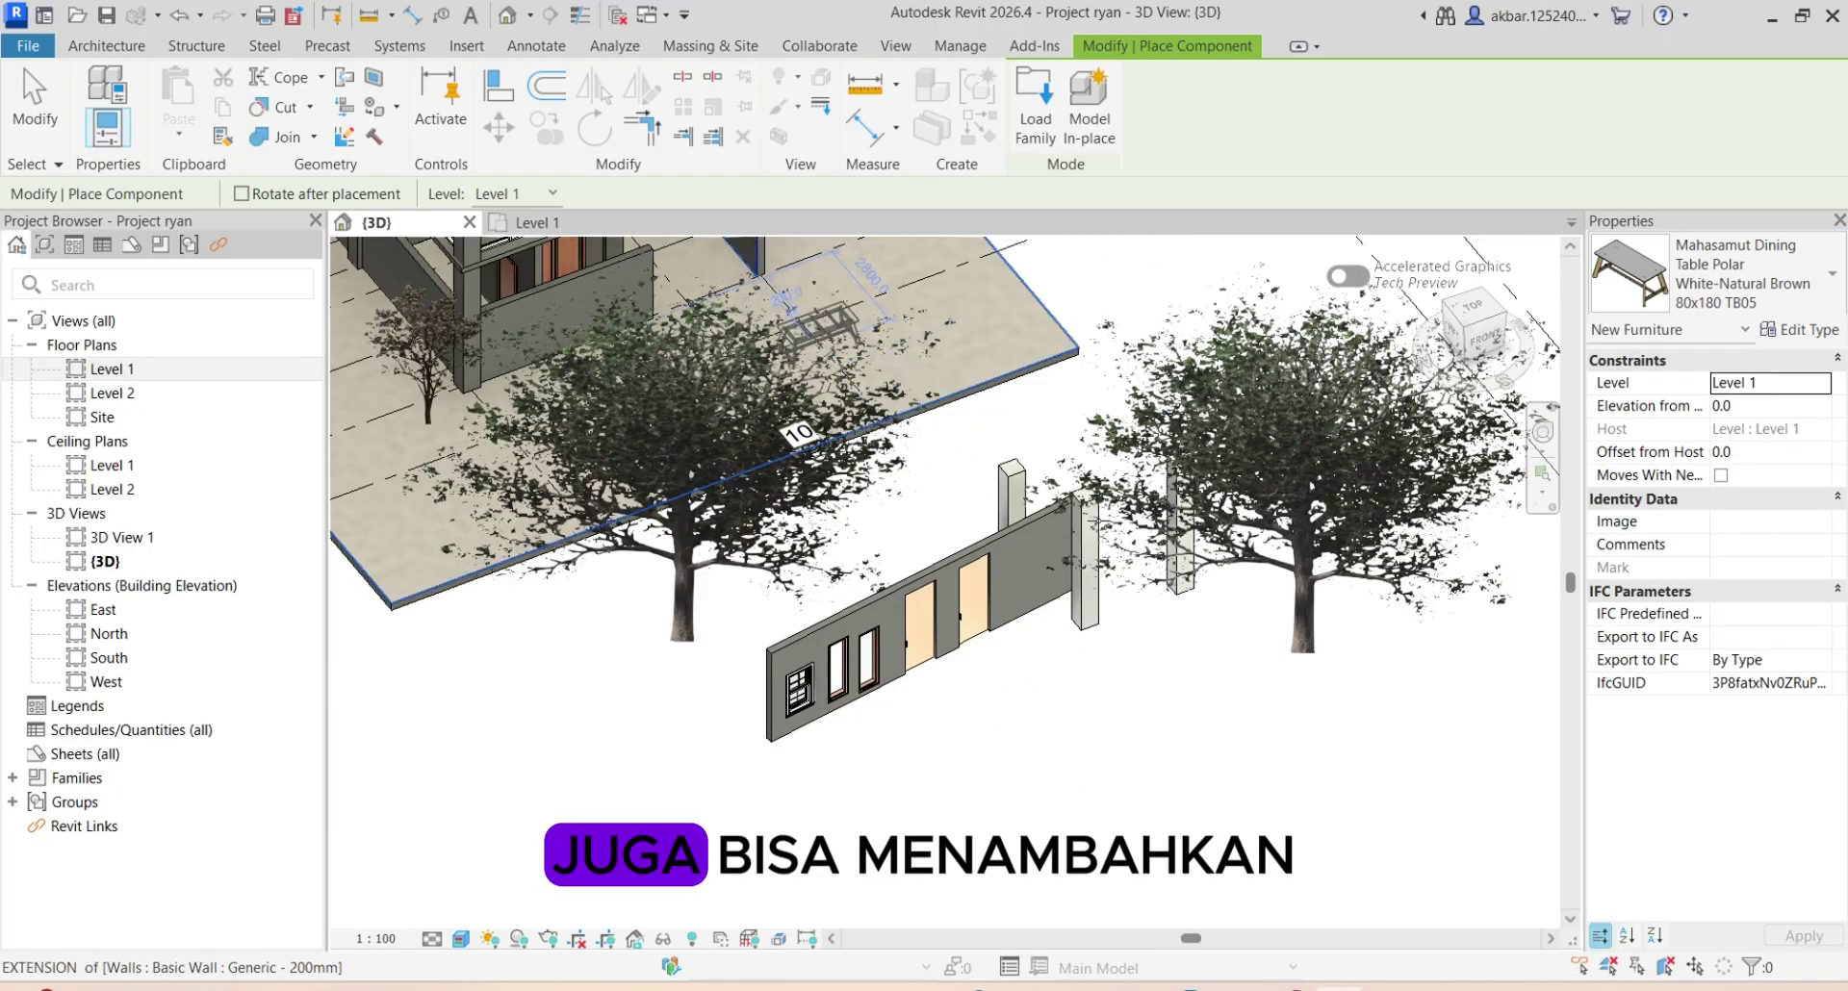
click(1109, 700)
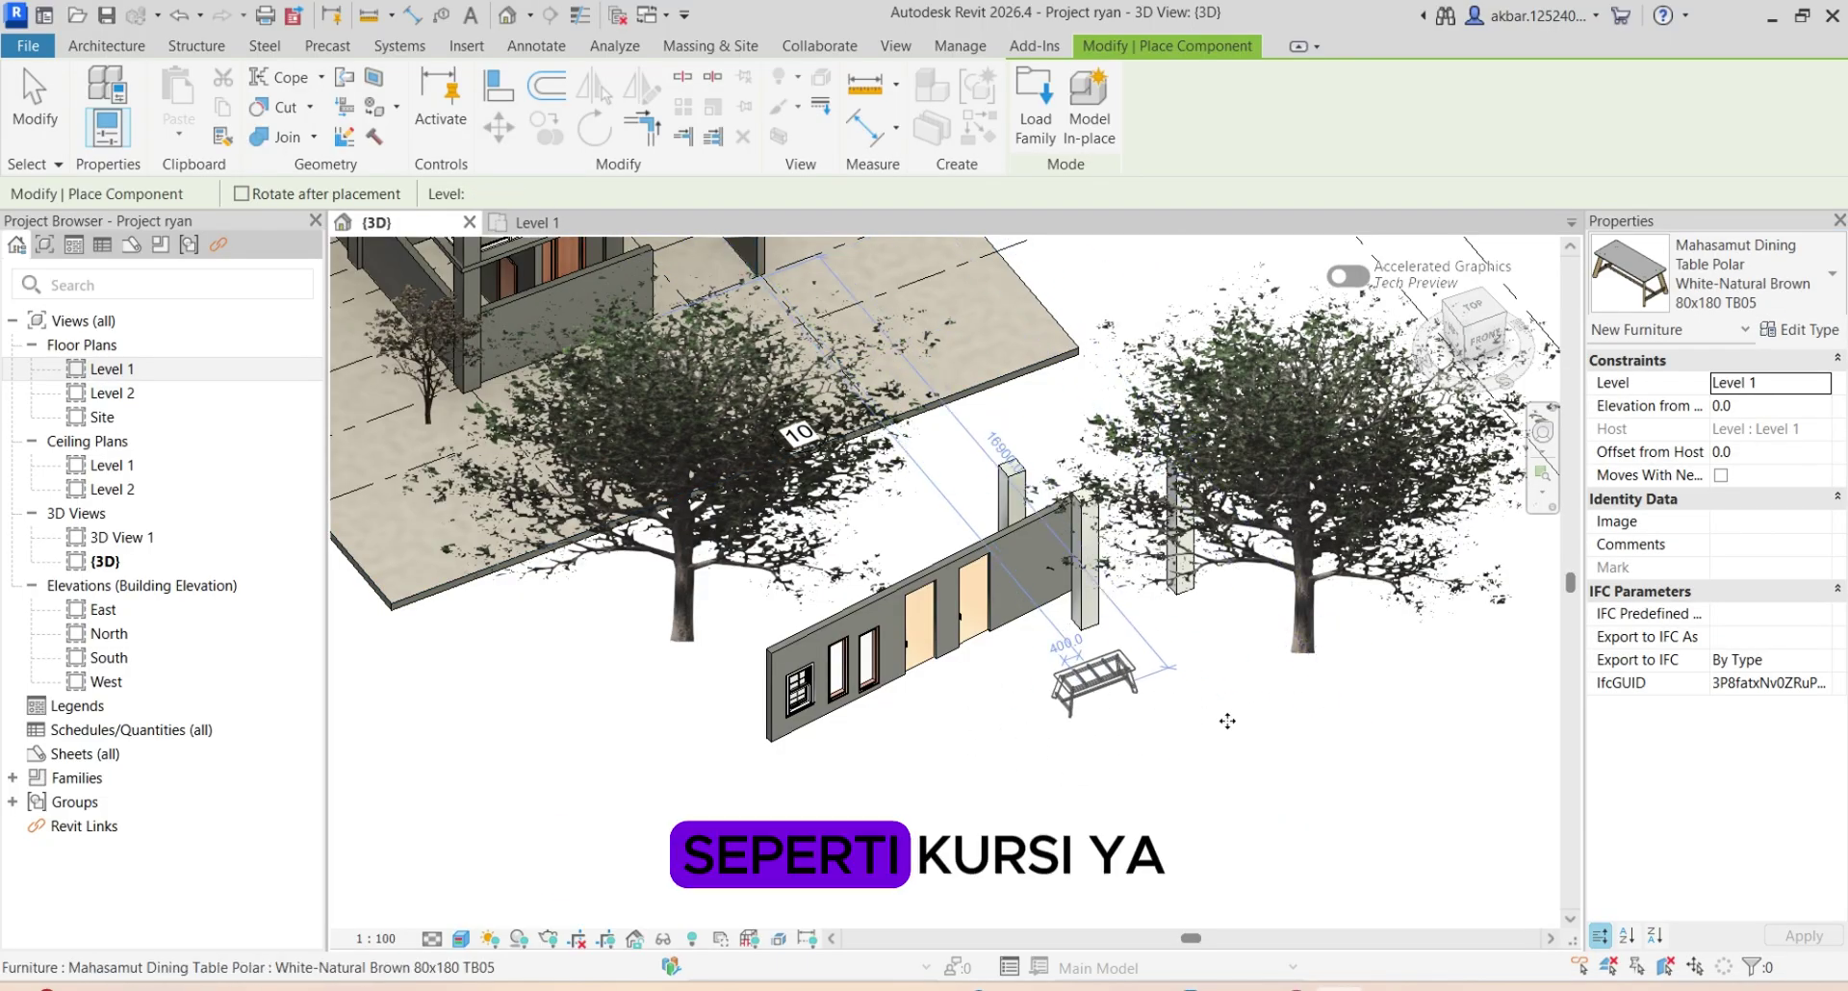
click(1227, 720)
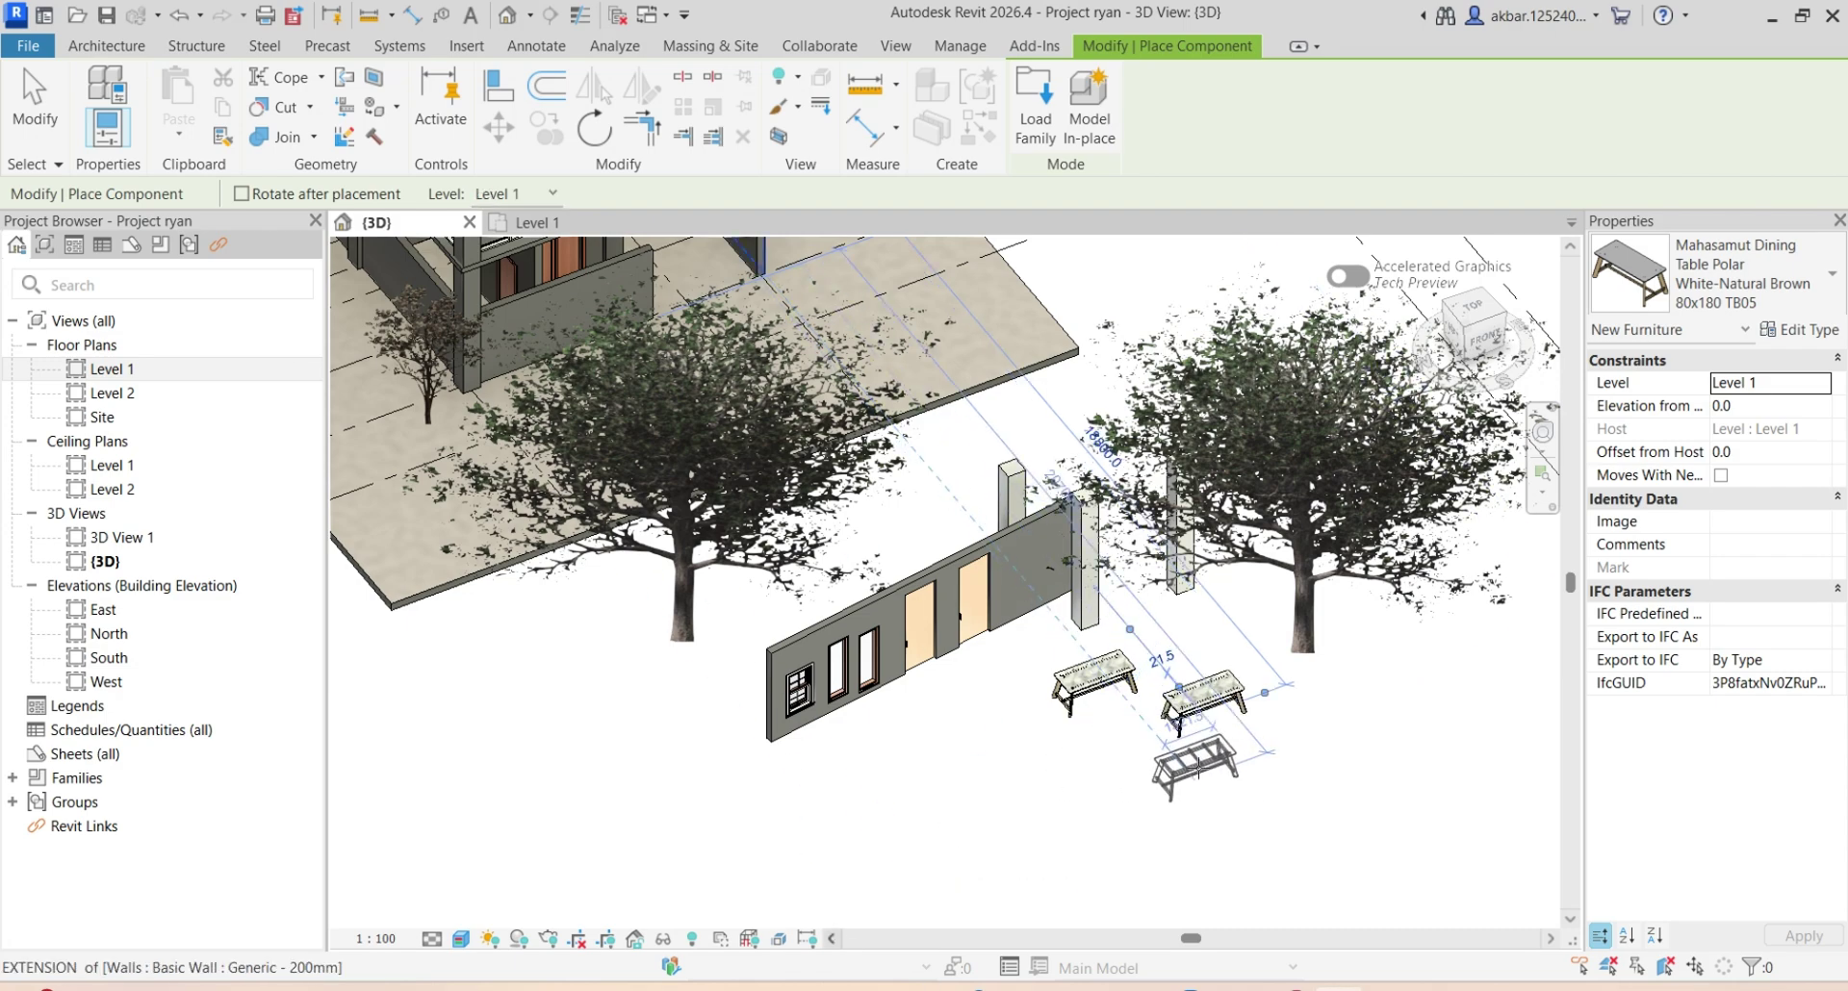
click(1703, 332)
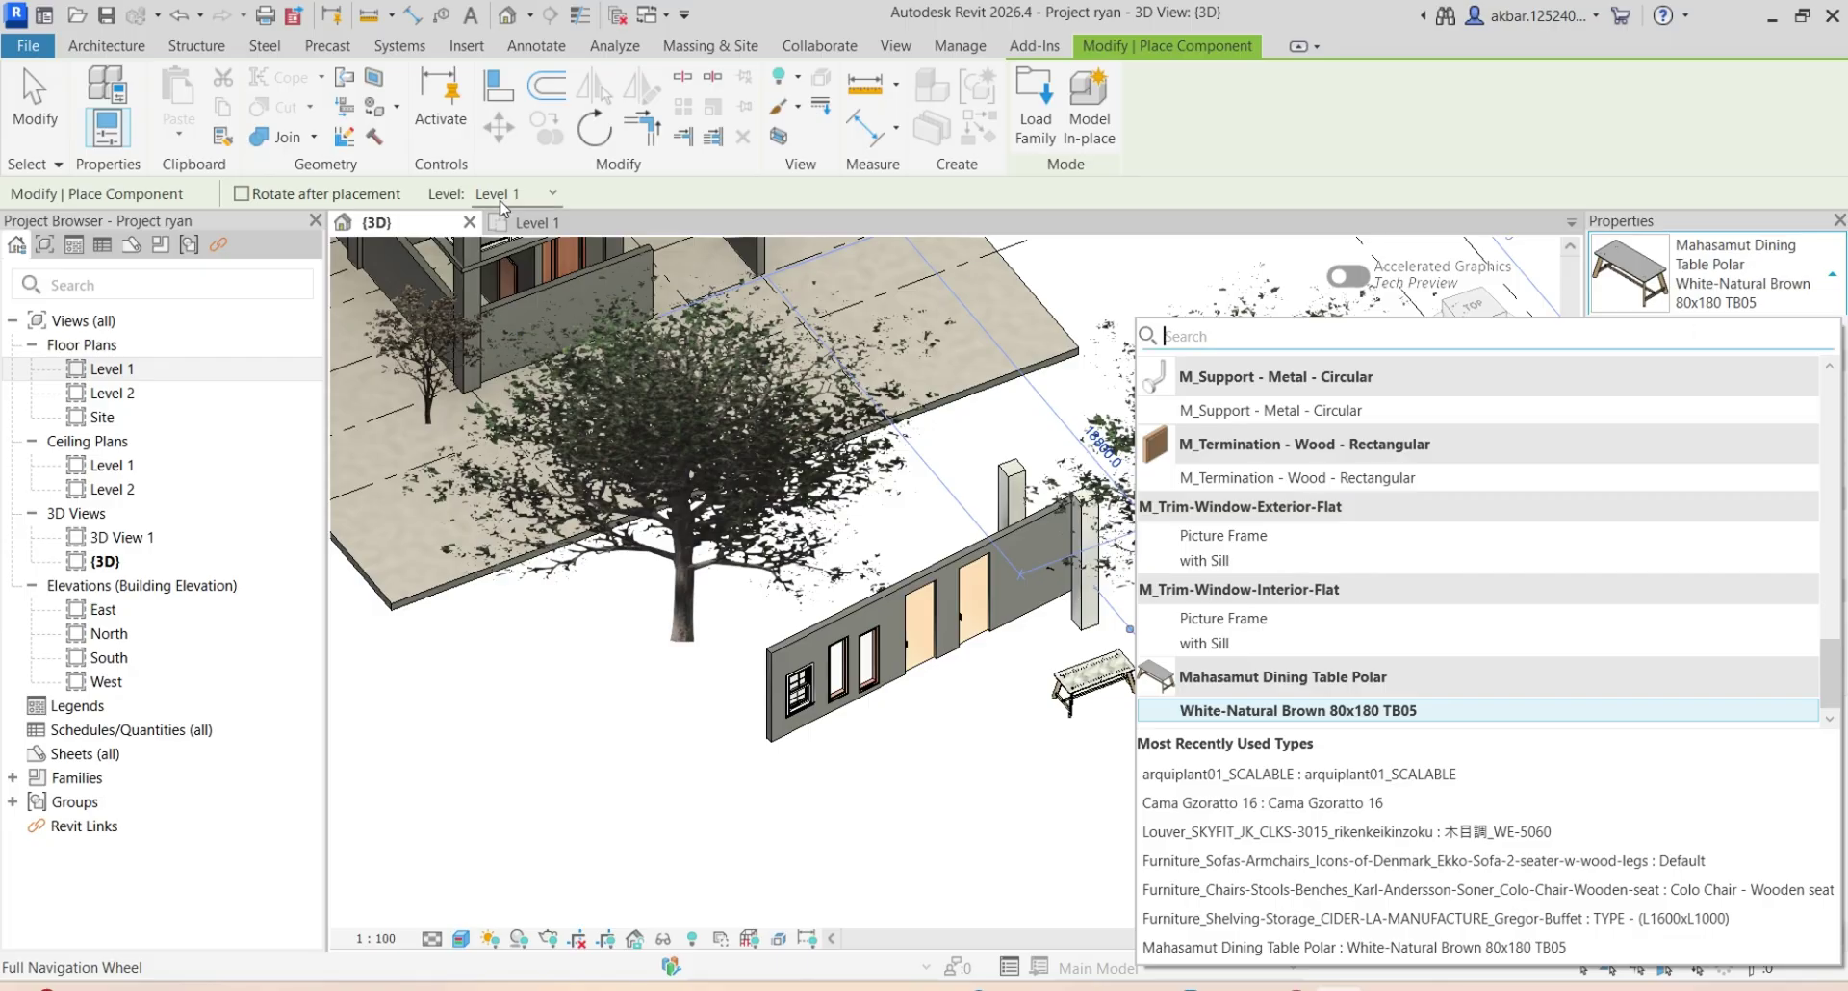
click(162, 47)
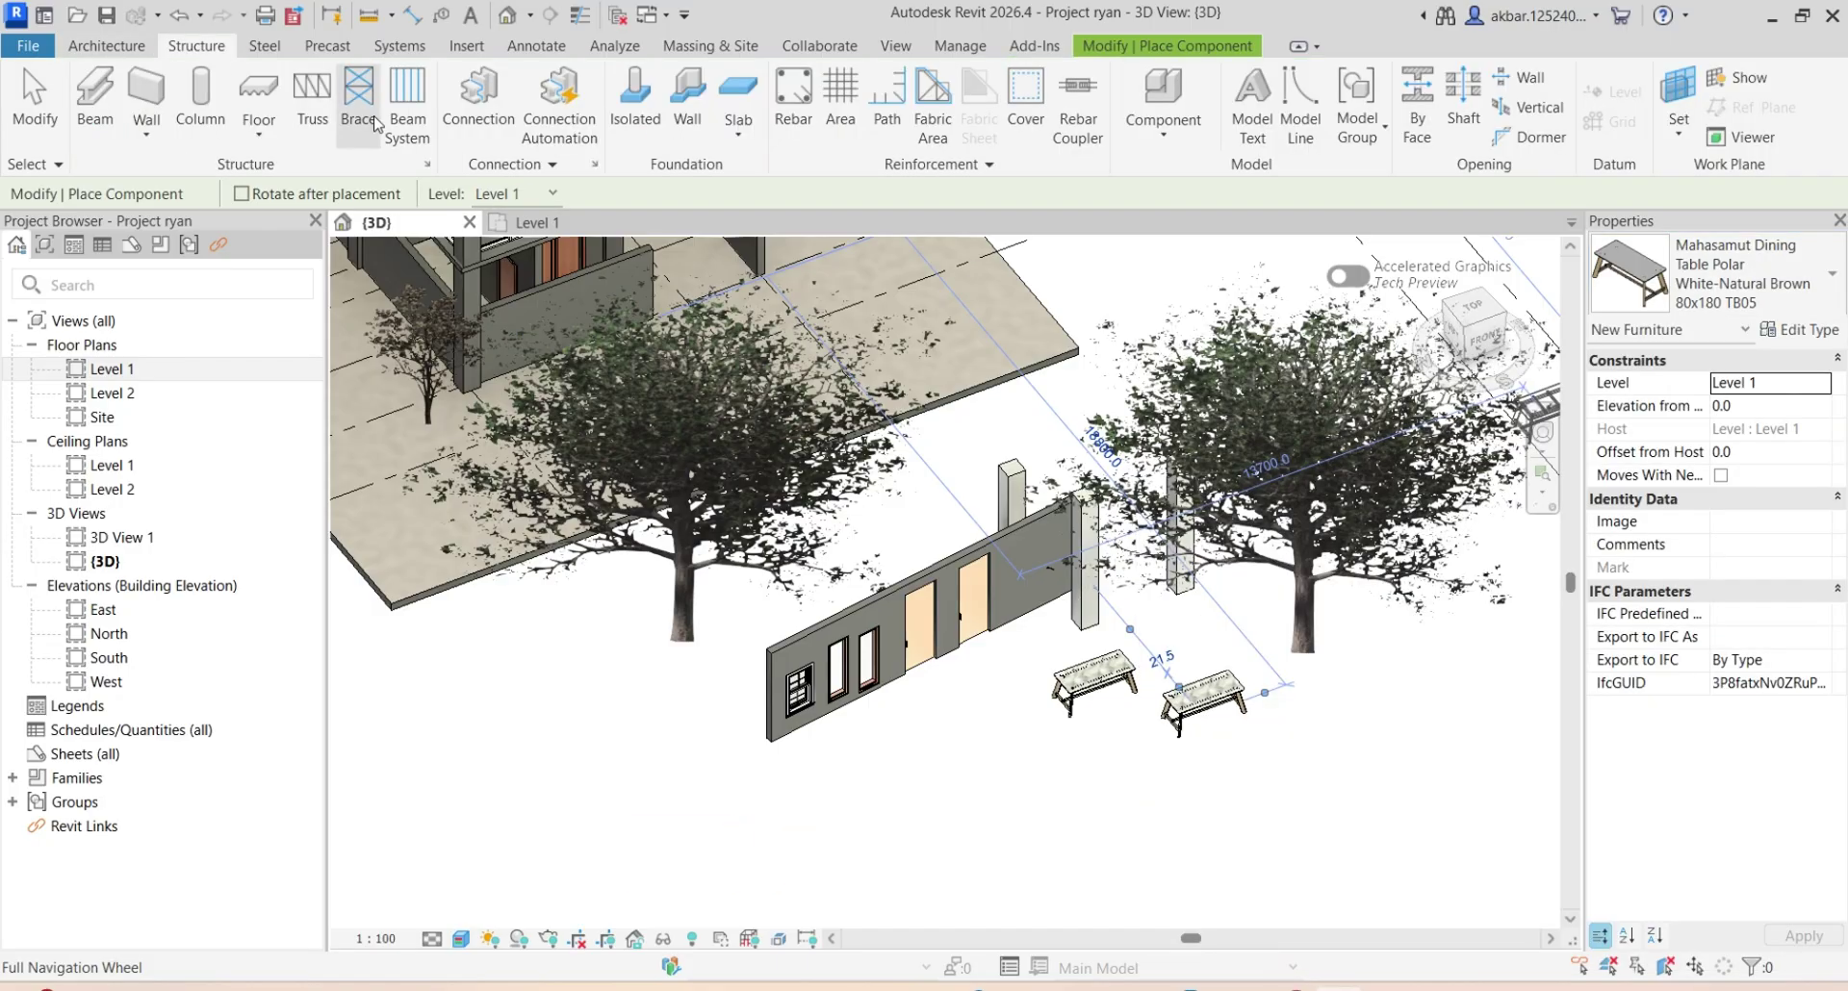
click(71, 45)
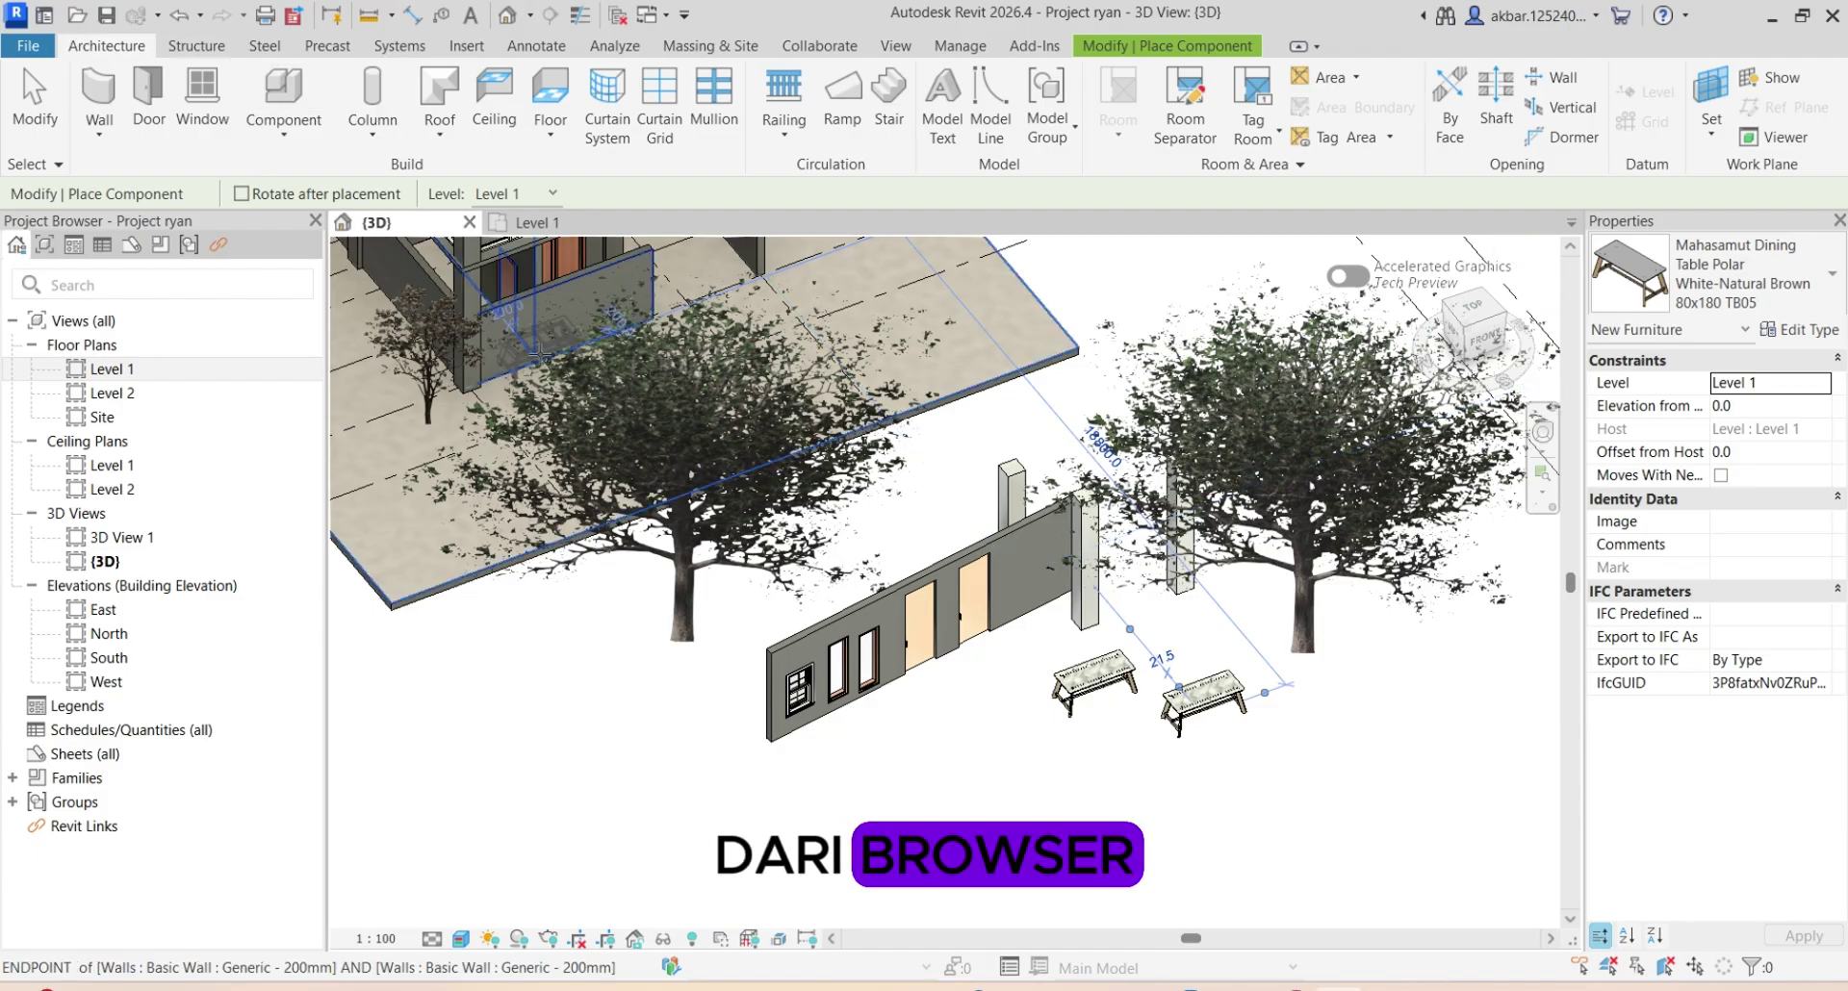
key(Escape)
Move the Scarlet Oak at the wall's window end next to the other tree beyond the columns
click(616, 639)
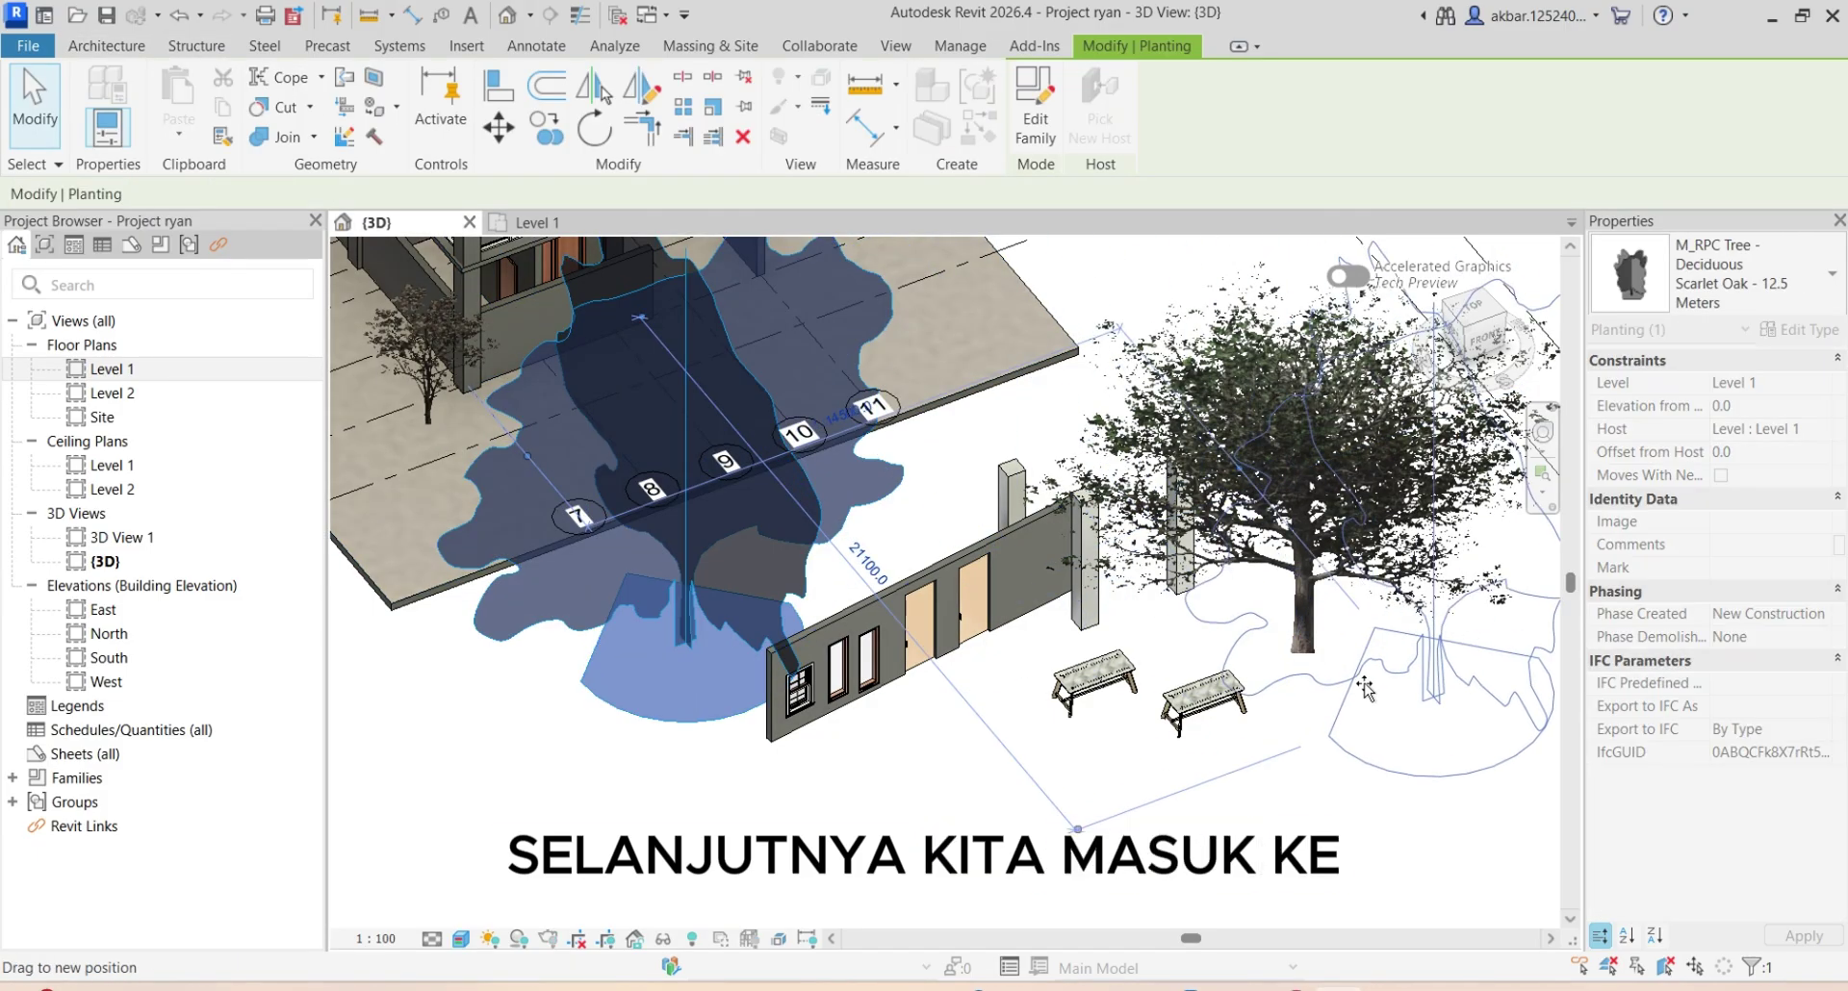
drag(616, 639, 1257, 701)
click(537, 616)
Delete the two dining tables together with the two wall windows farthest from the doors
drag(693, 623, 1498, 783)
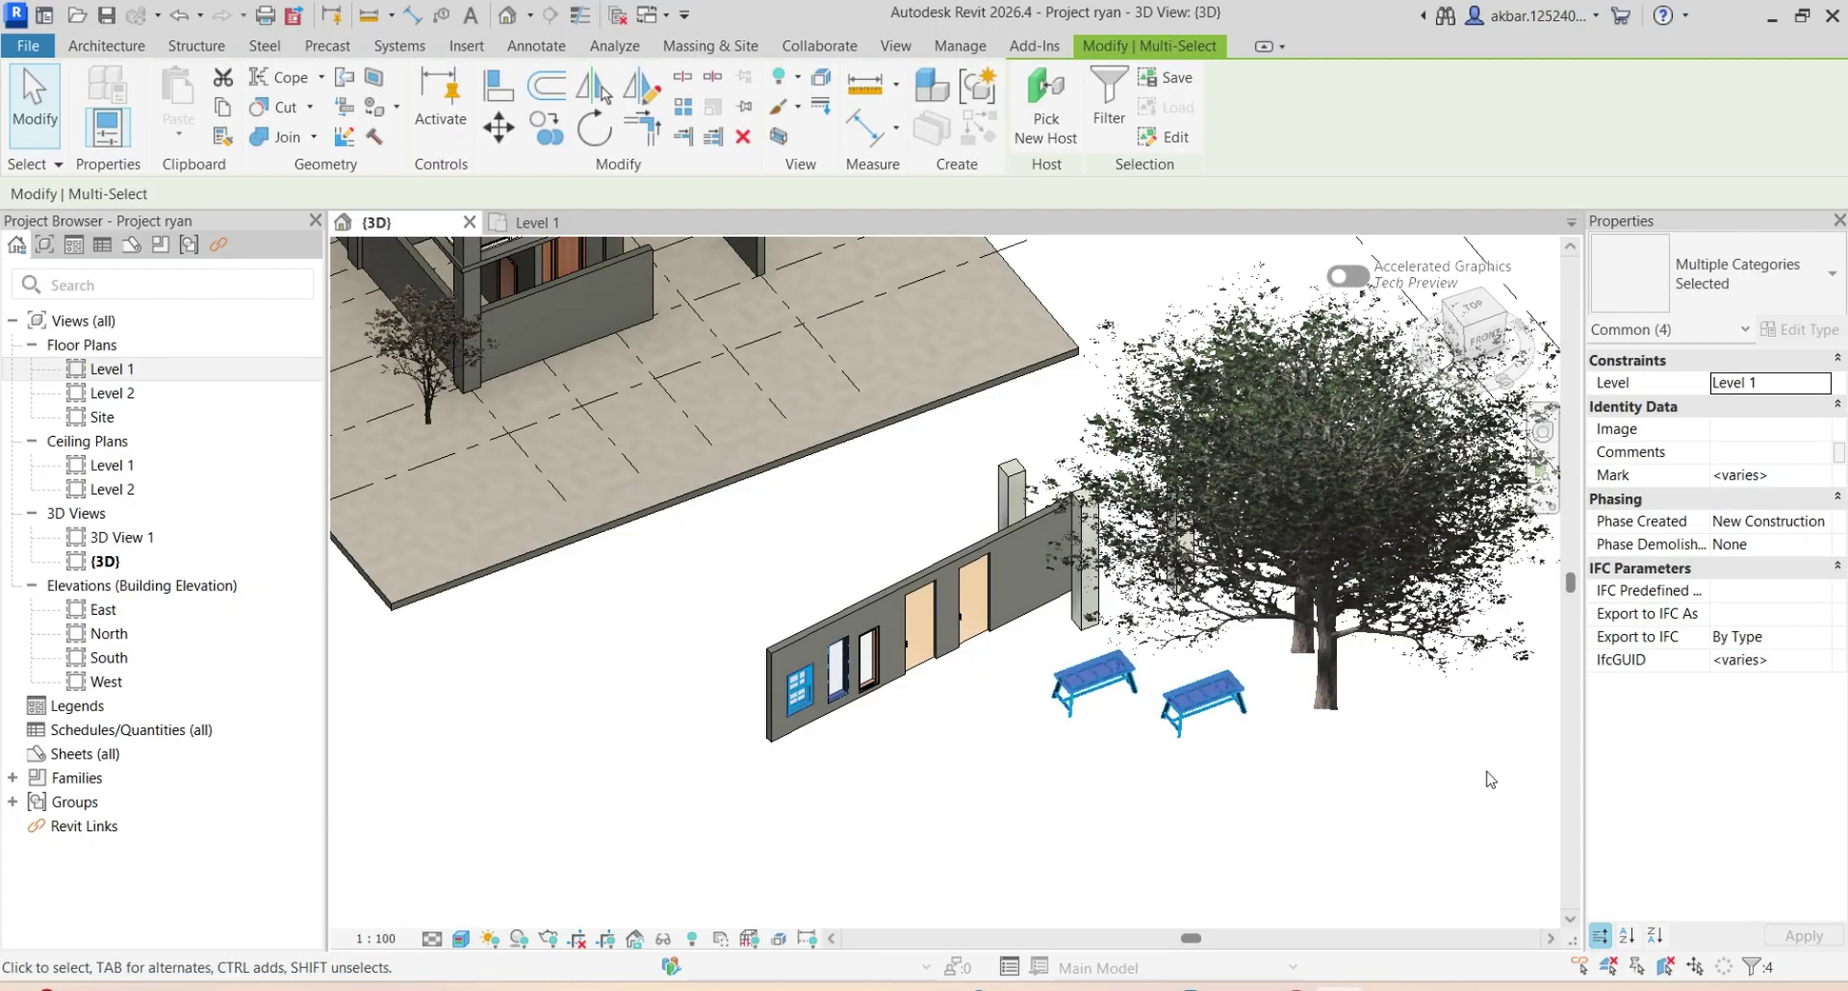
key(Delete)
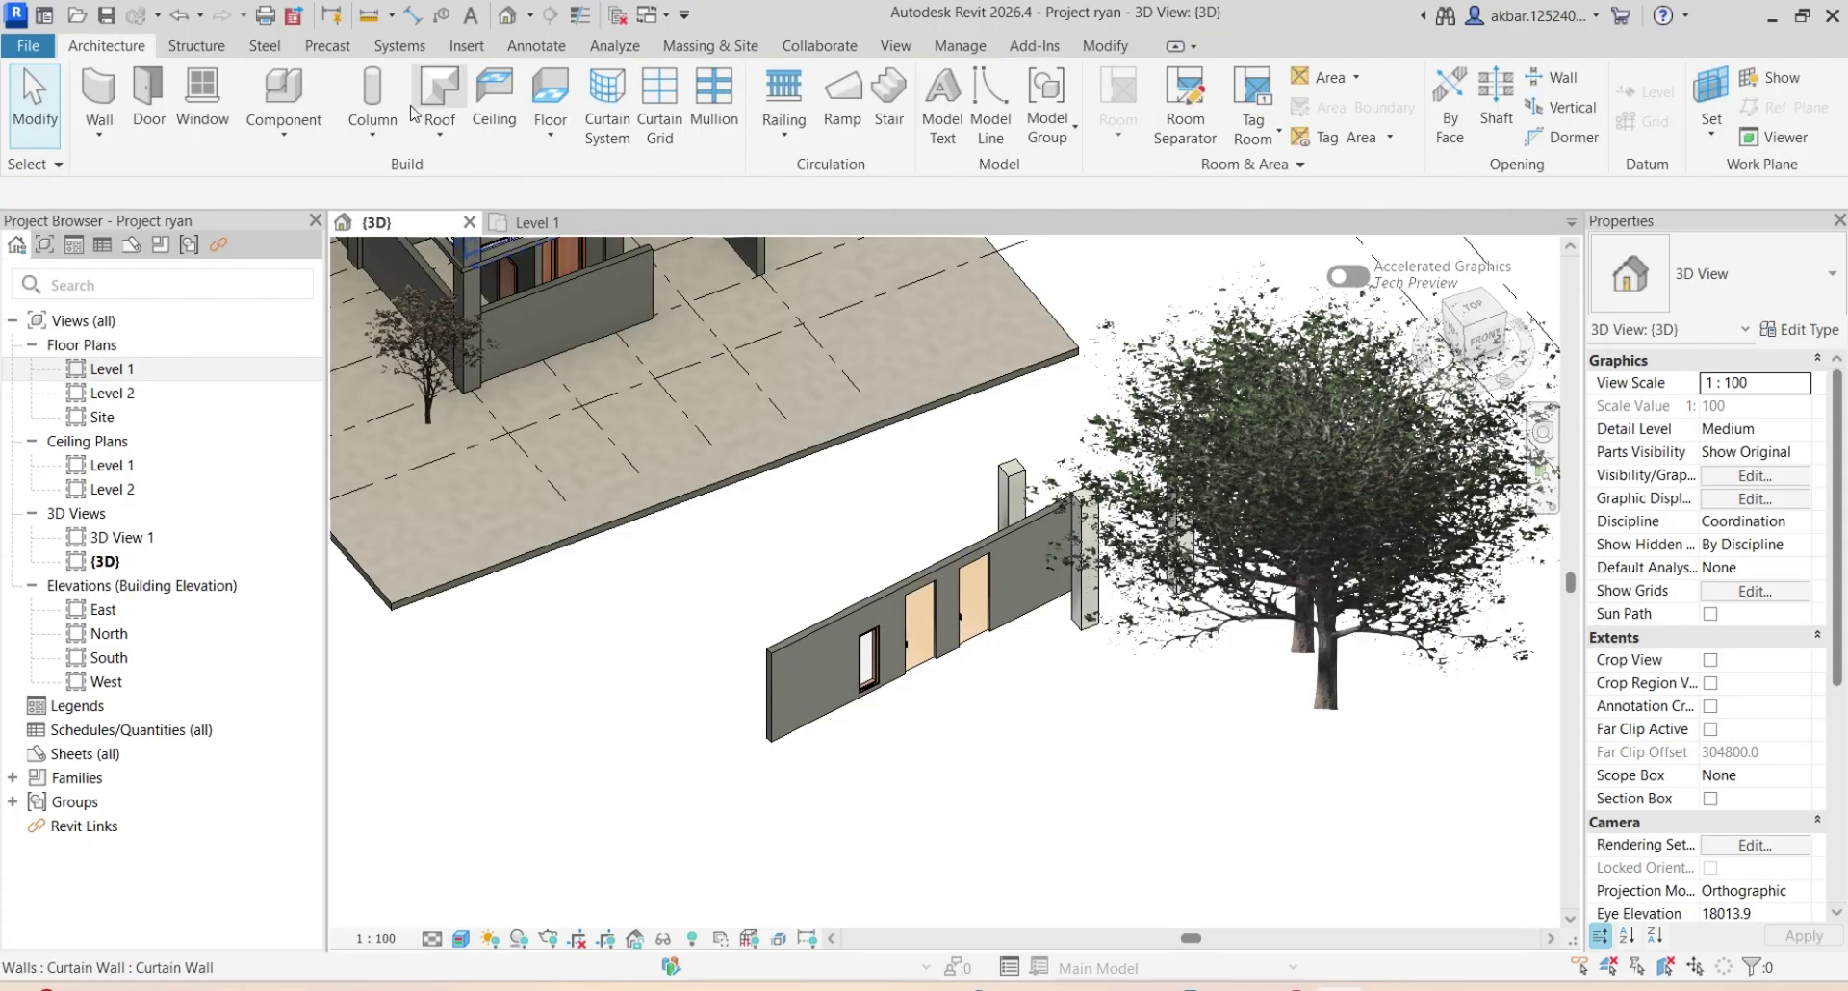
Create a rectangular Generic 150mm floor of about 6000 x 4300 mm below the wall in the Level 1 floor plan
click(532, 222)
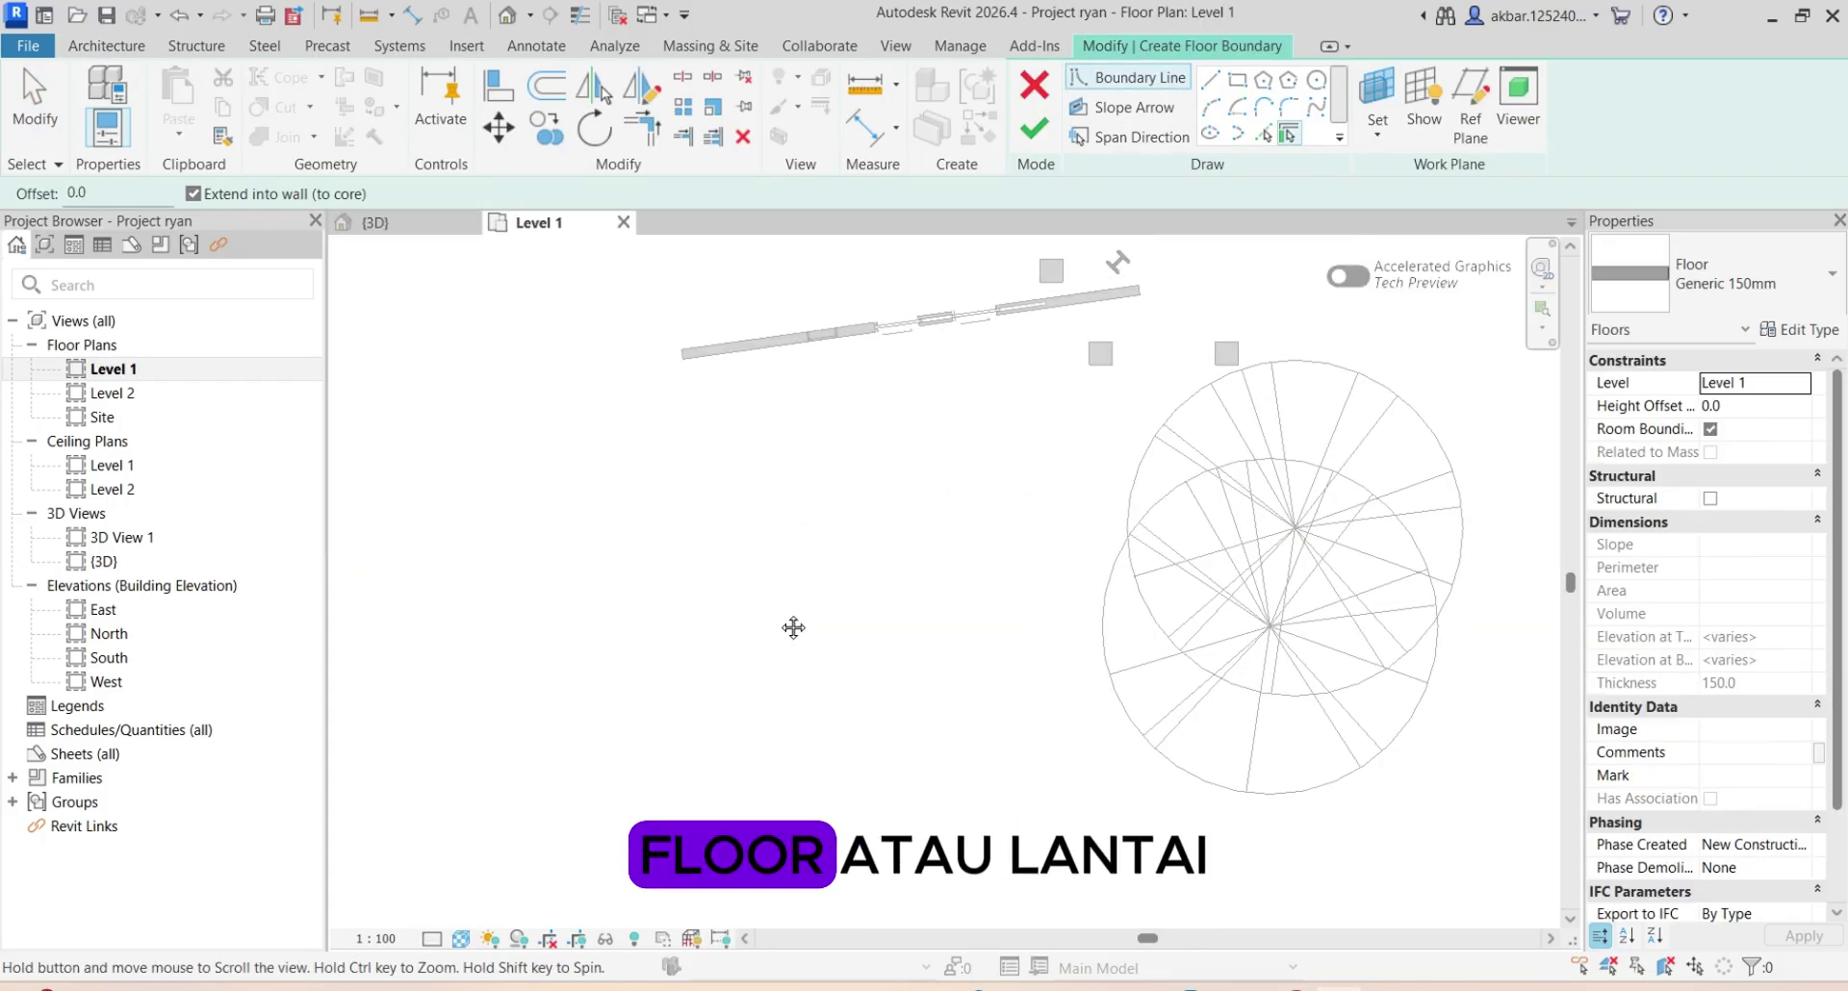
middle_drag(793, 628, 934, 626)
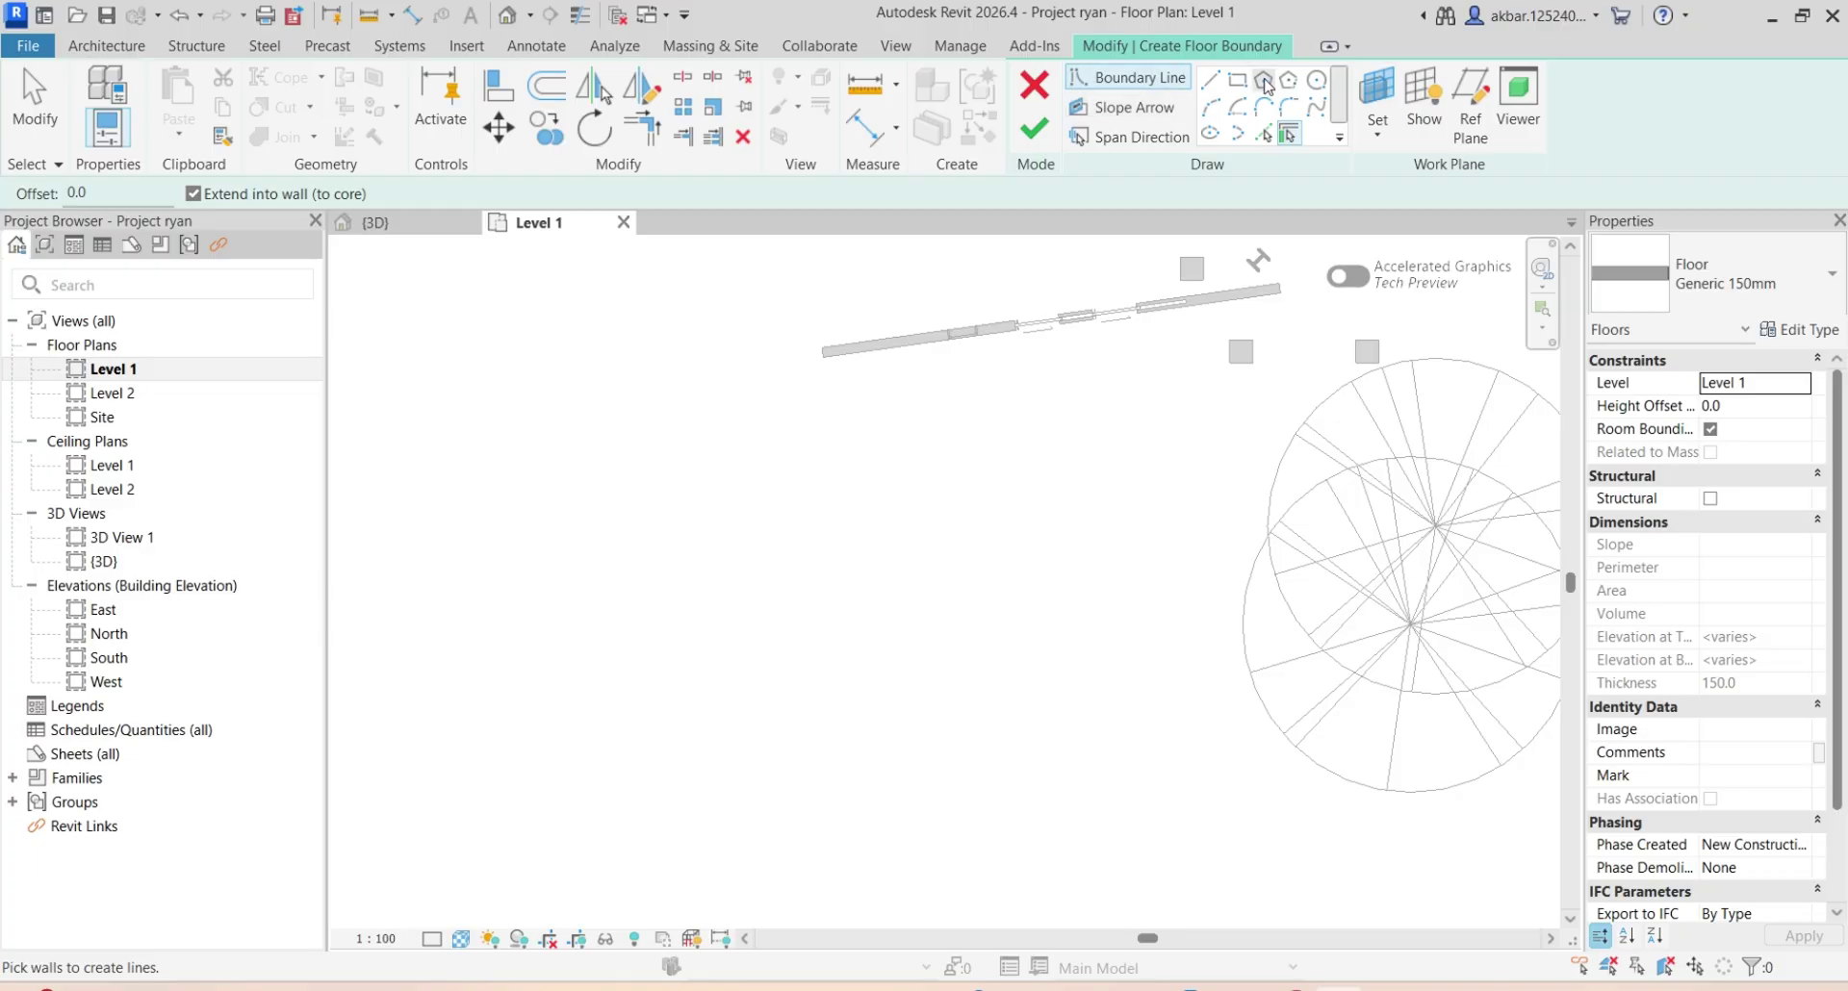
click(768, 559)
click(1059, 768)
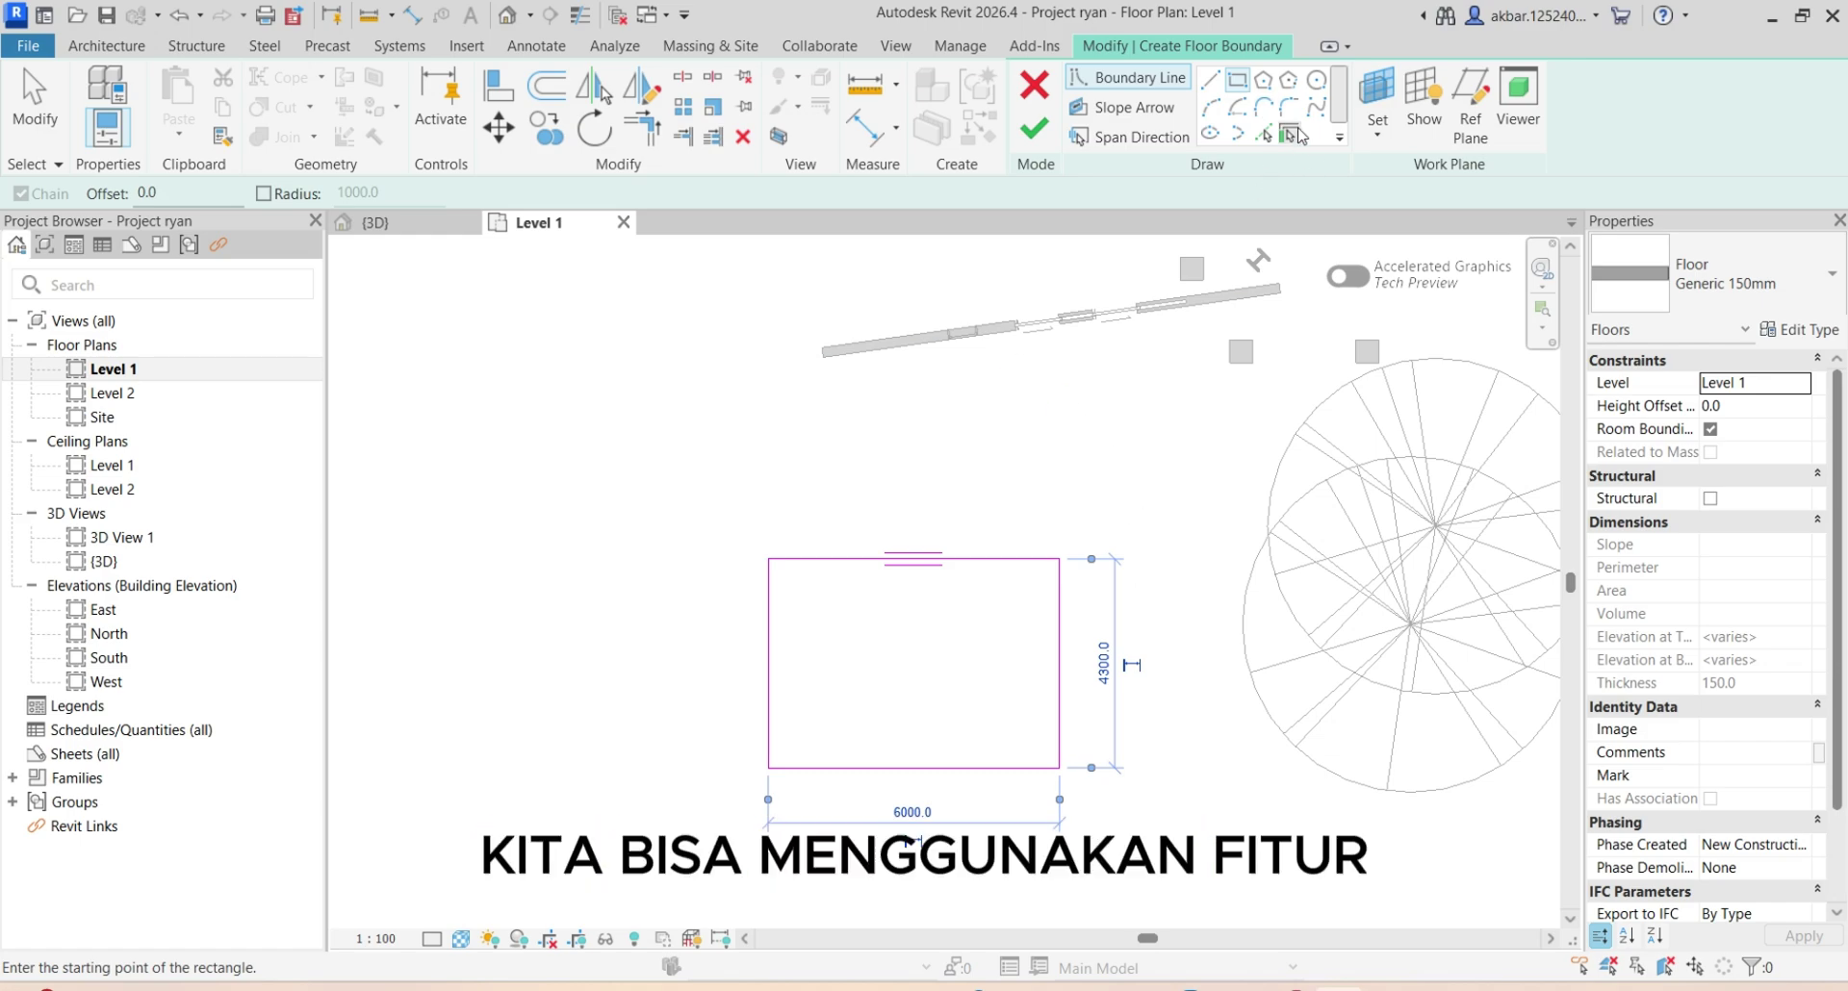
click(161, 47)
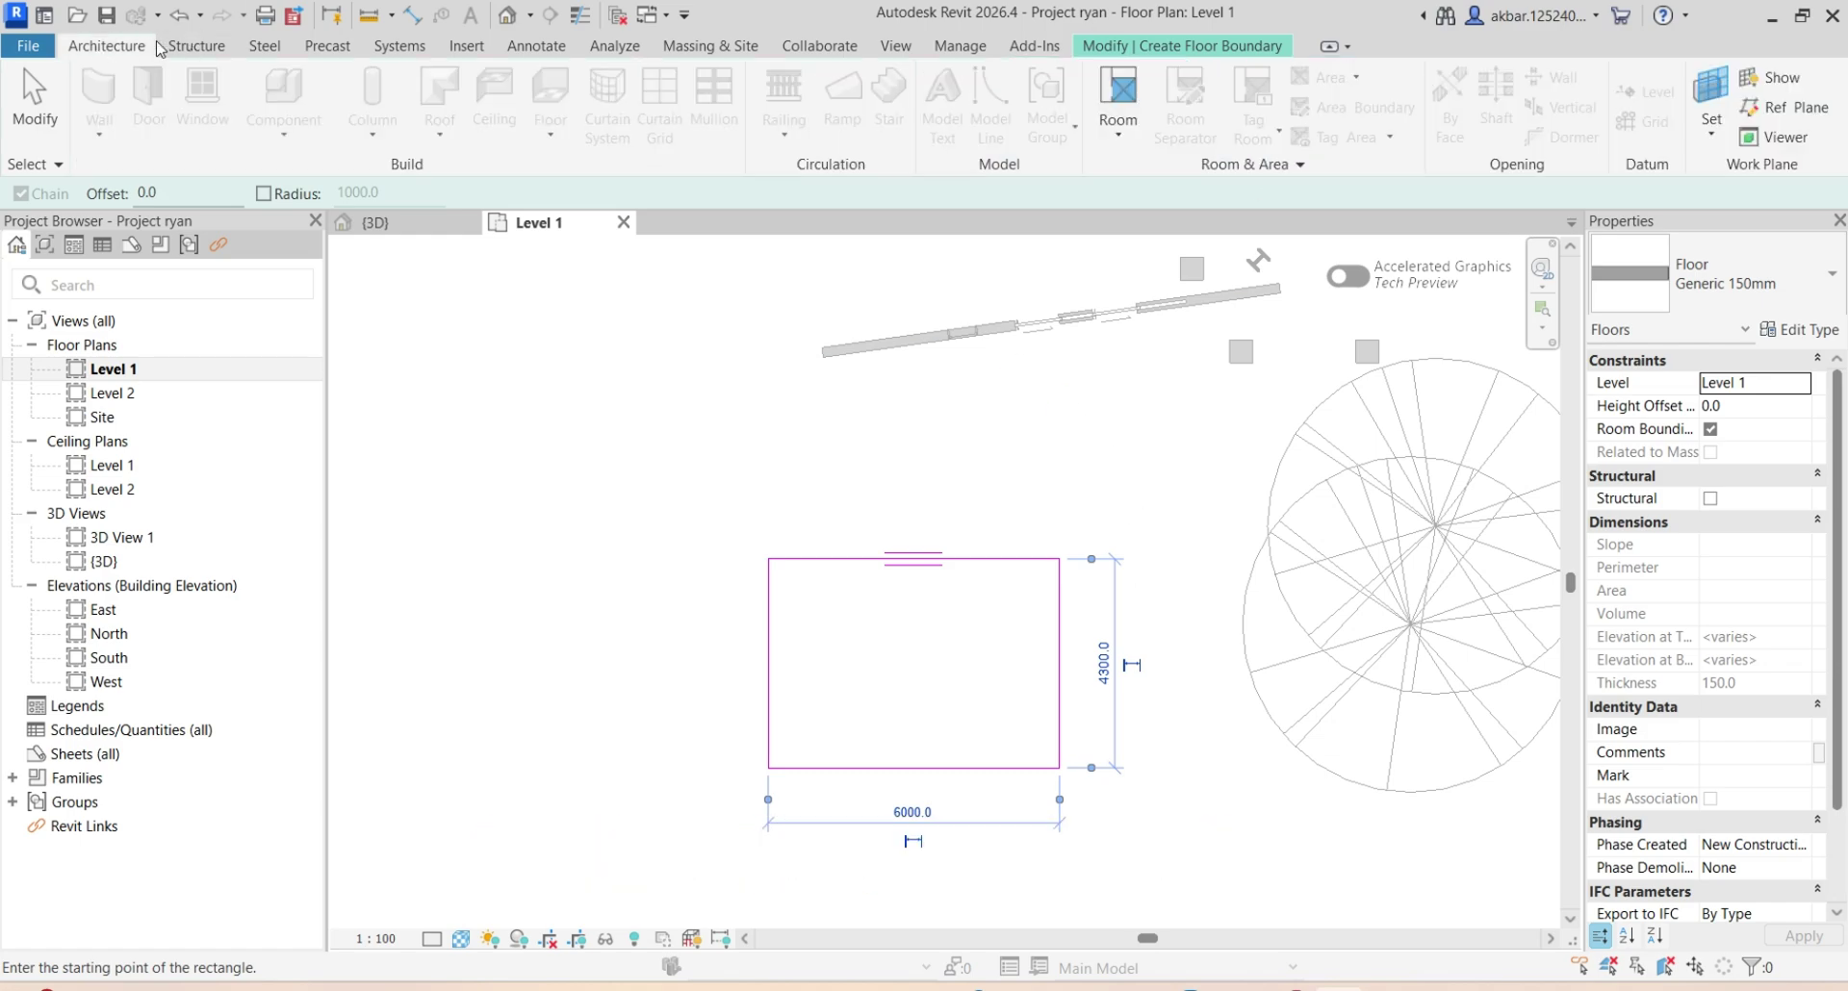
click(1199, 47)
click(1034, 120)
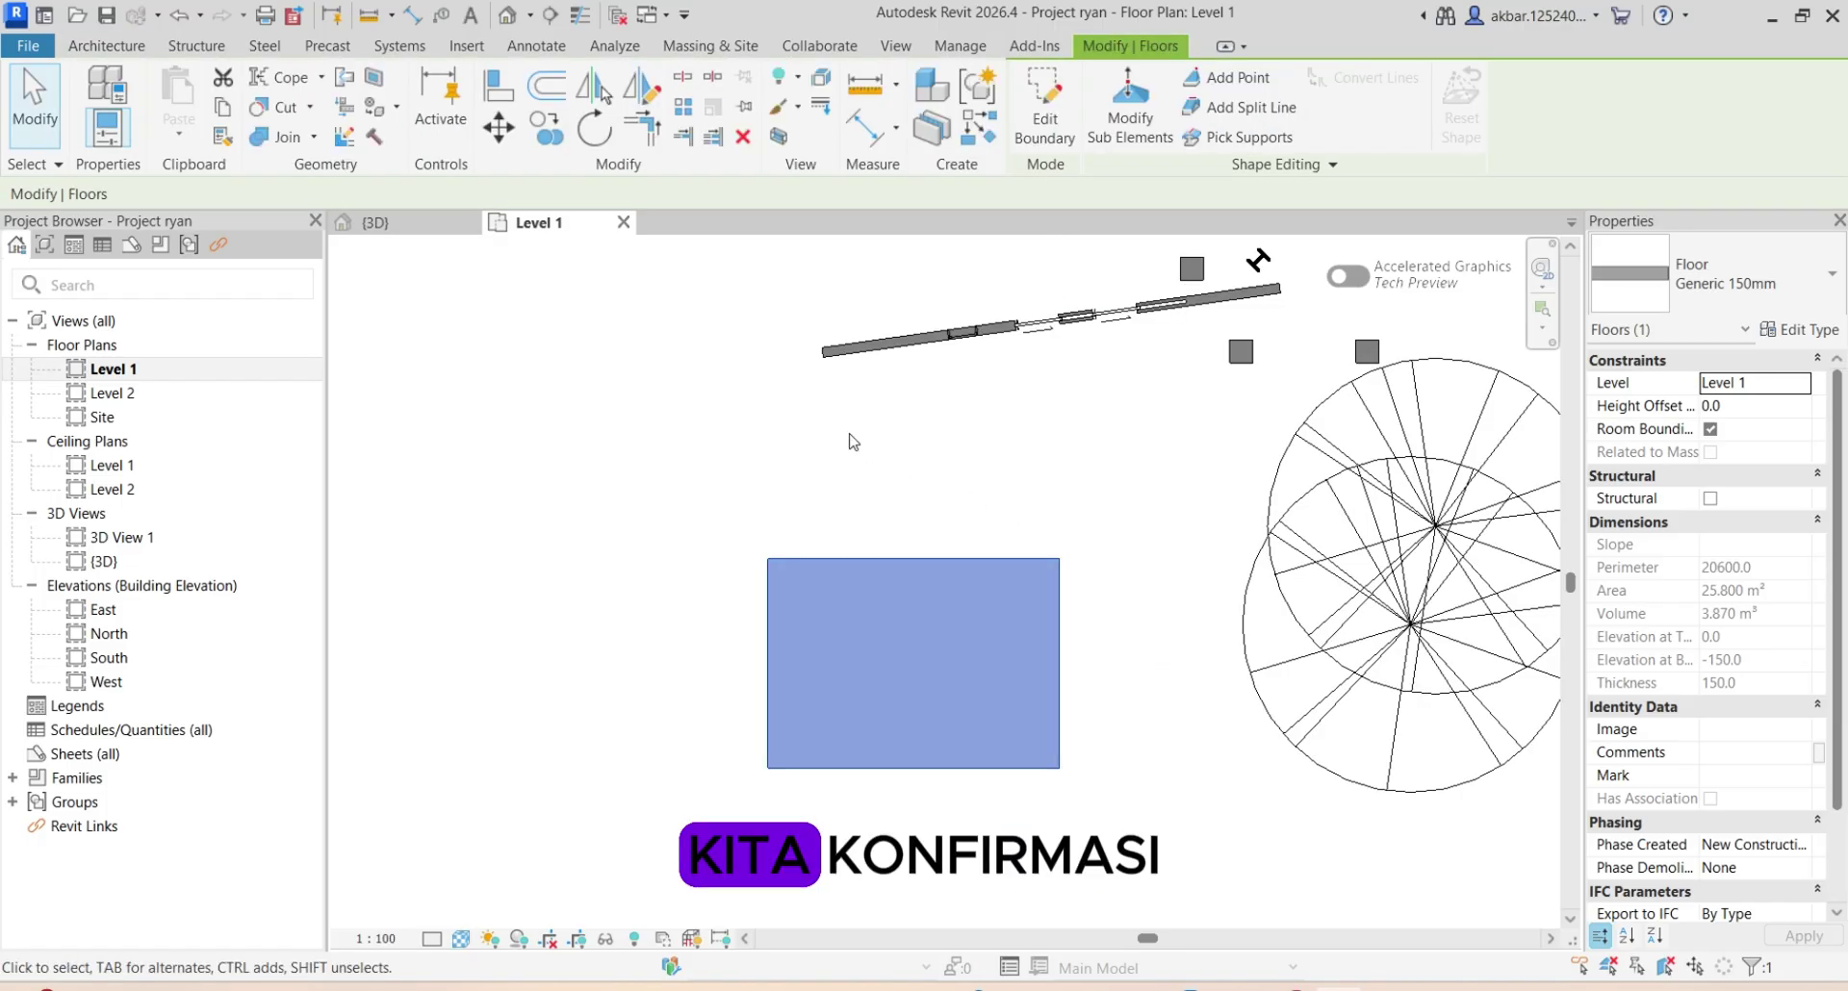
click(851, 447)
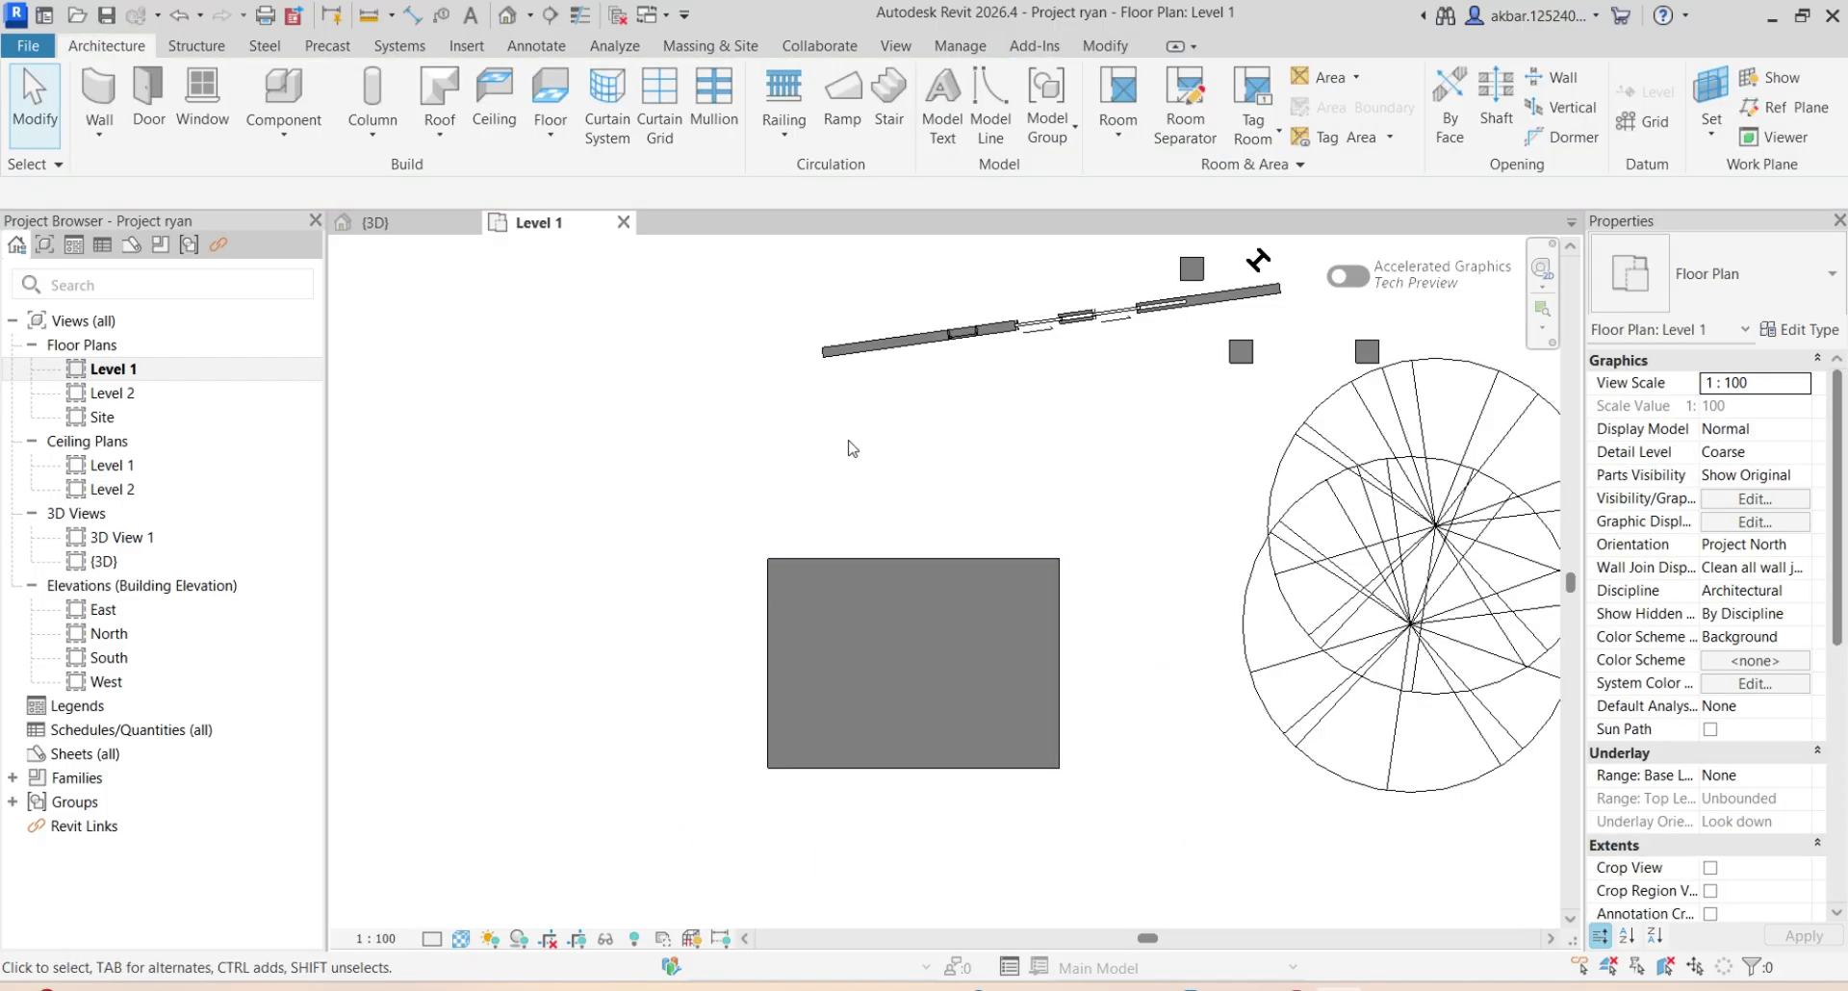
click(924, 563)
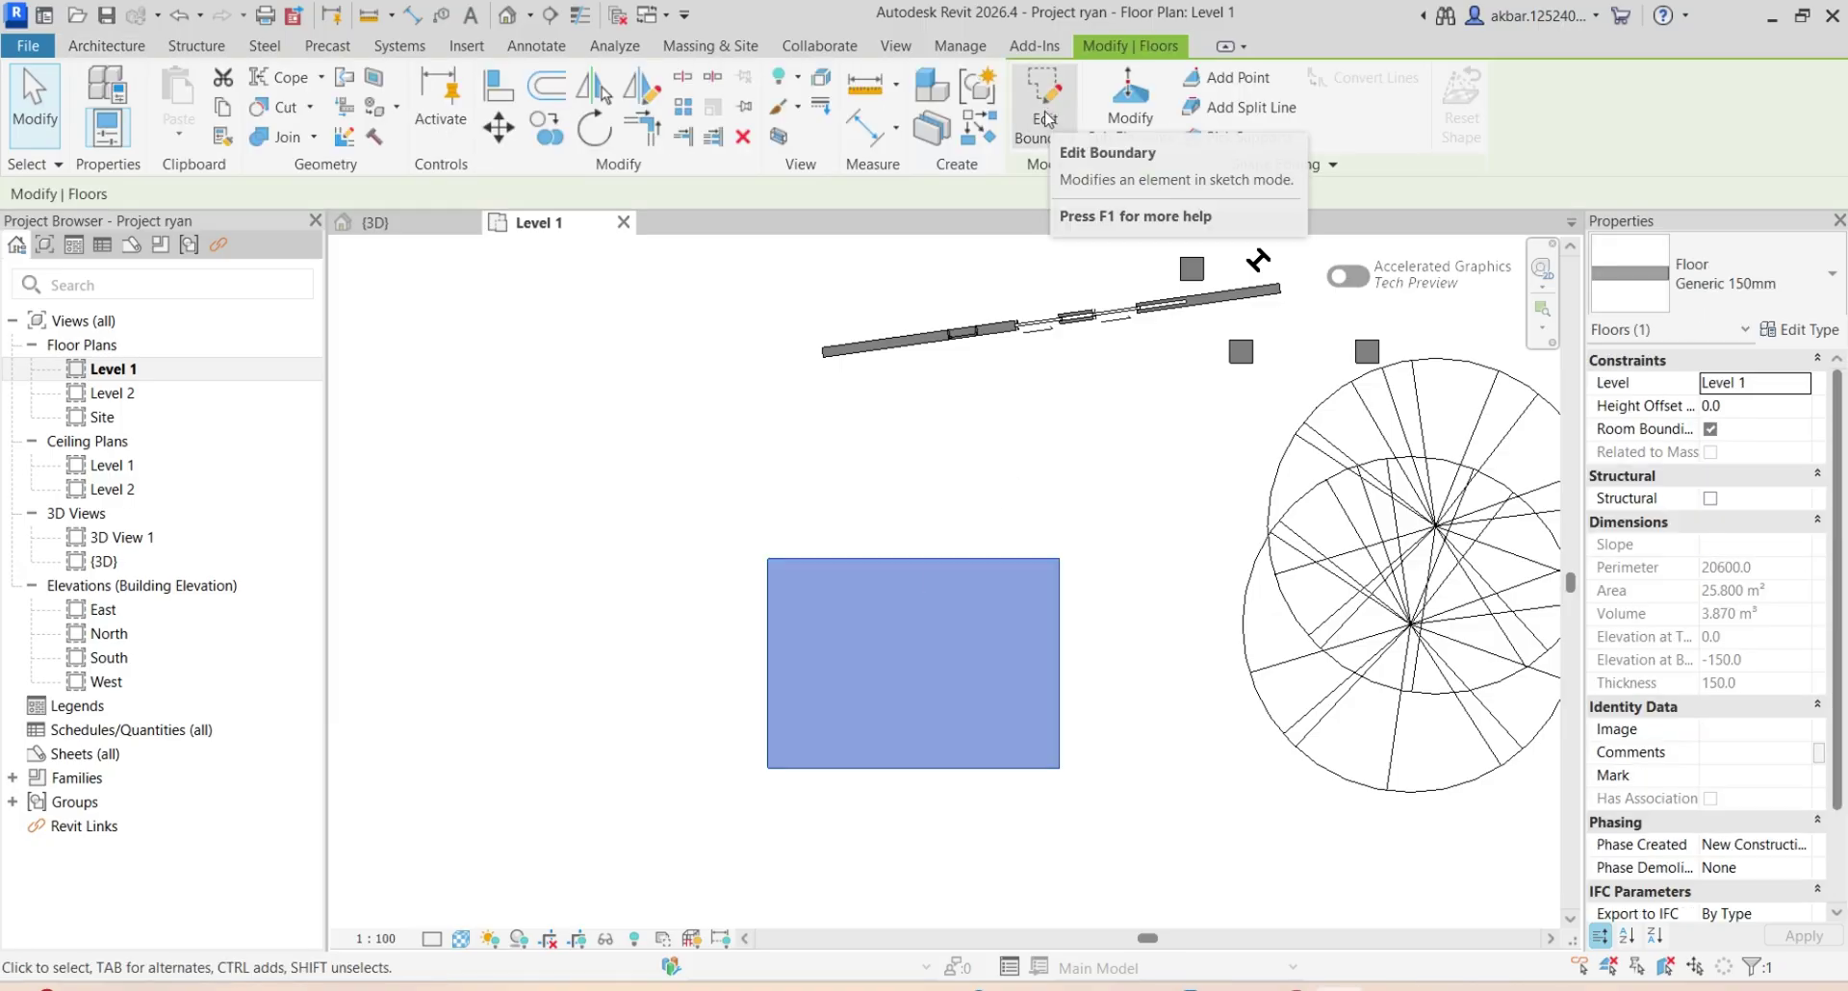
click(789, 424)
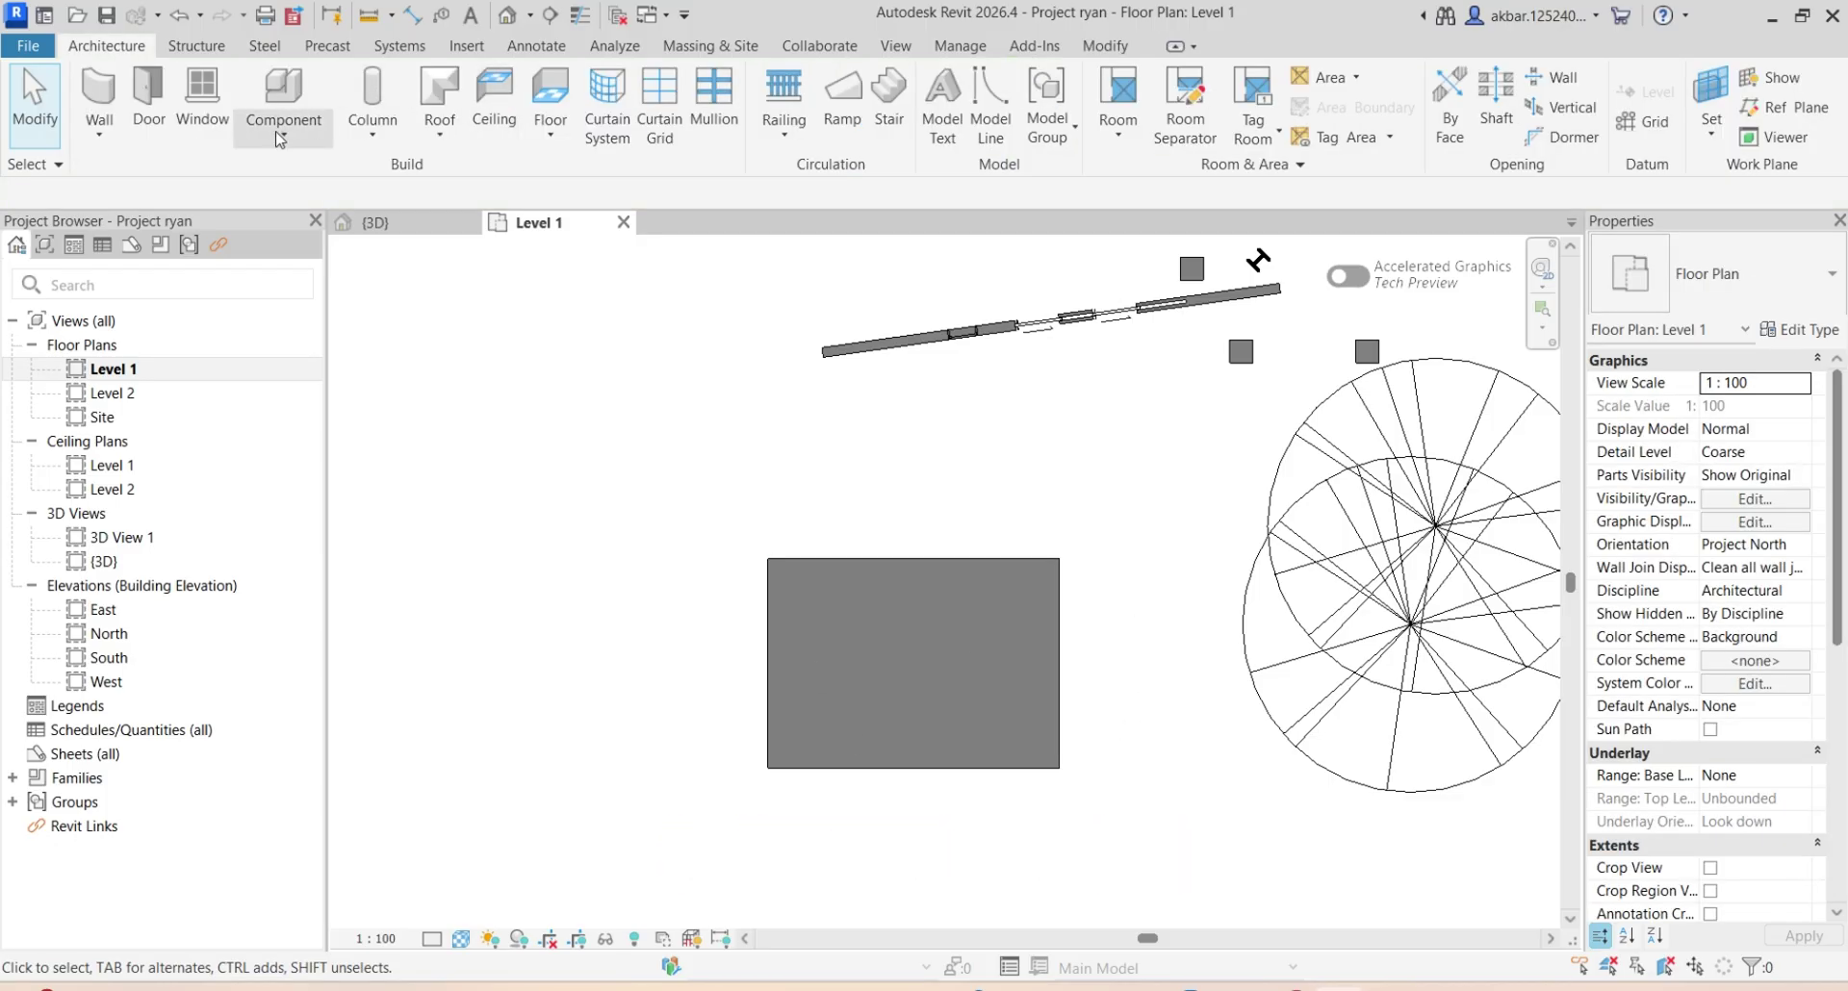
Draw Generic - 200mm walls with an unconnected height of 2800 mm along all four edges of the new floor
click(99, 96)
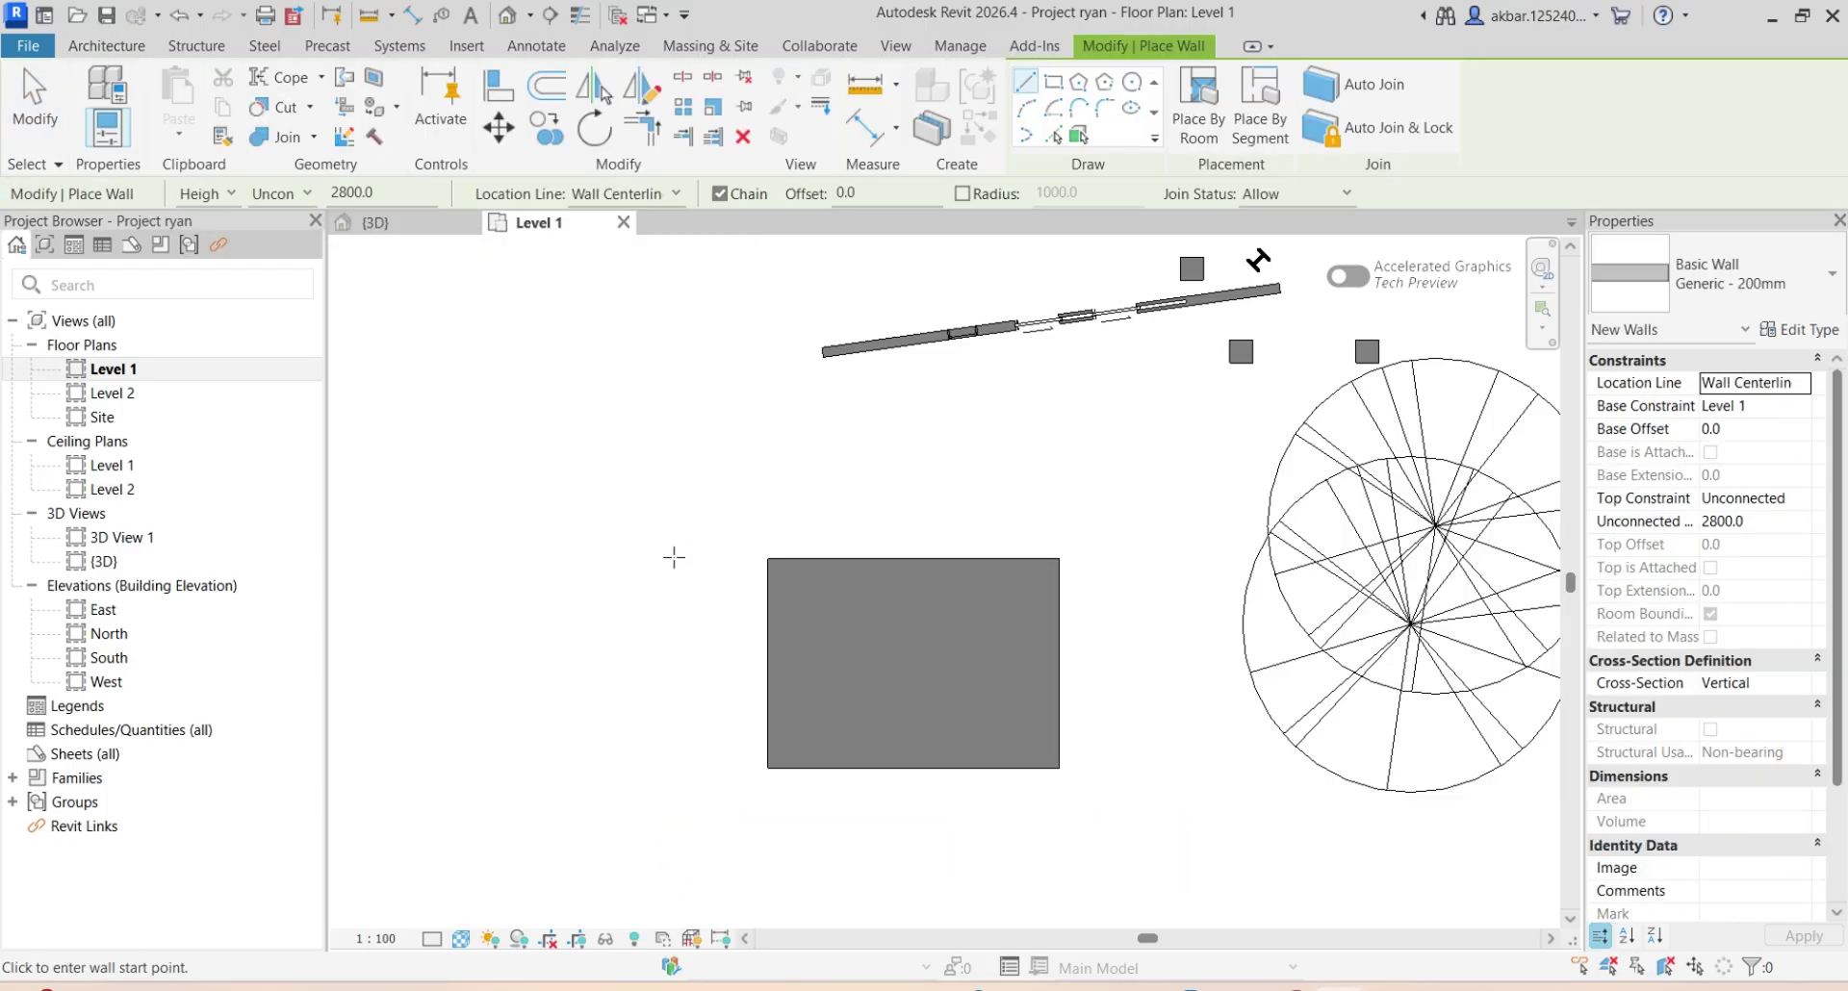
scroll(948, 462, up, 2)
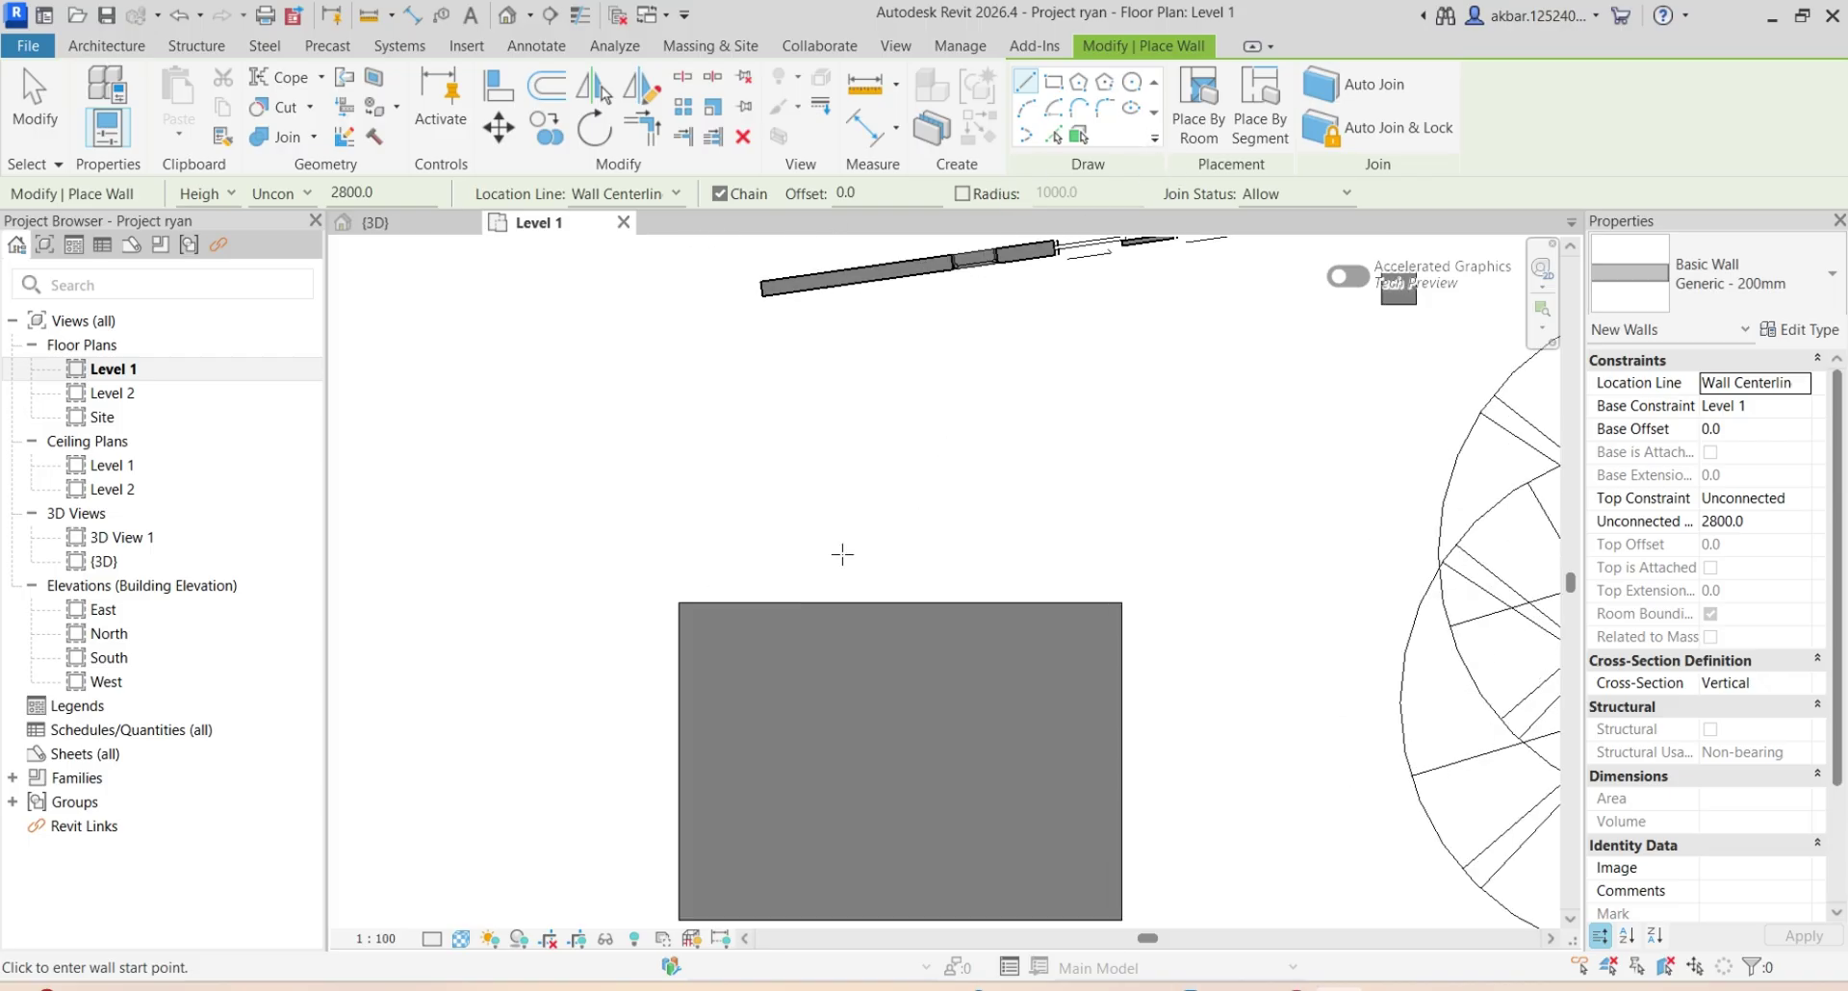
click(679, 604)
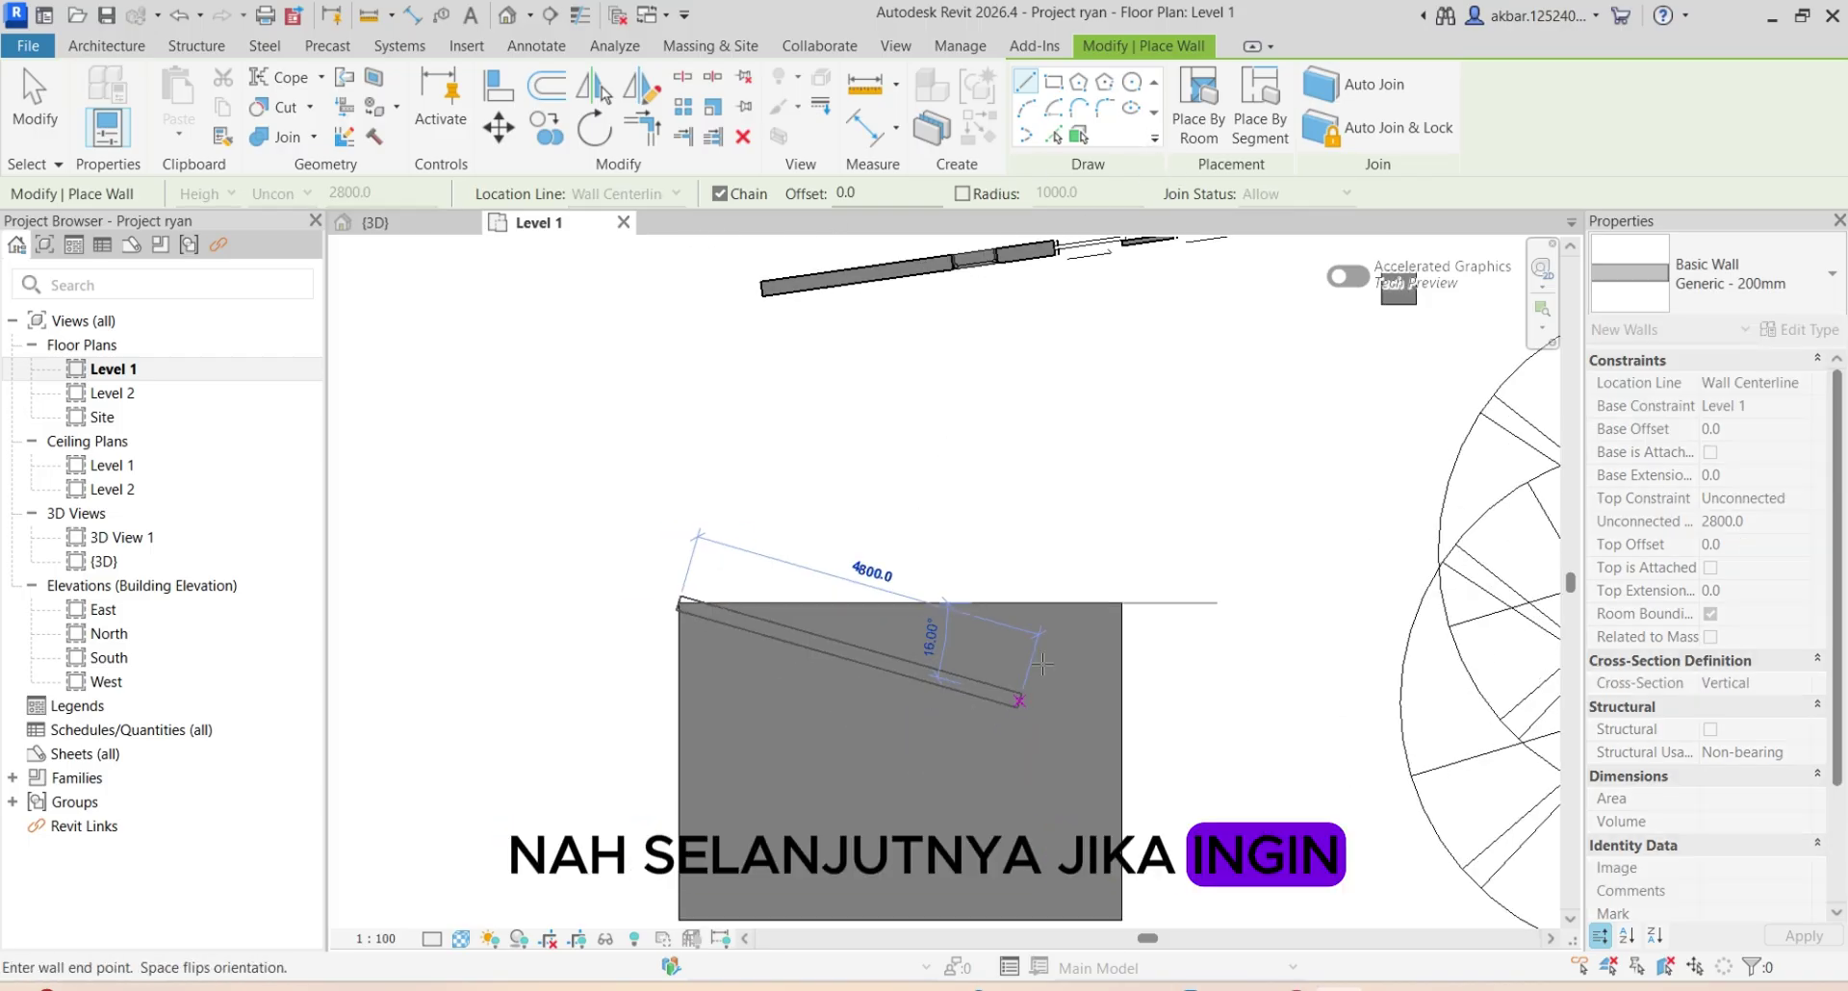
click(1121, 604)
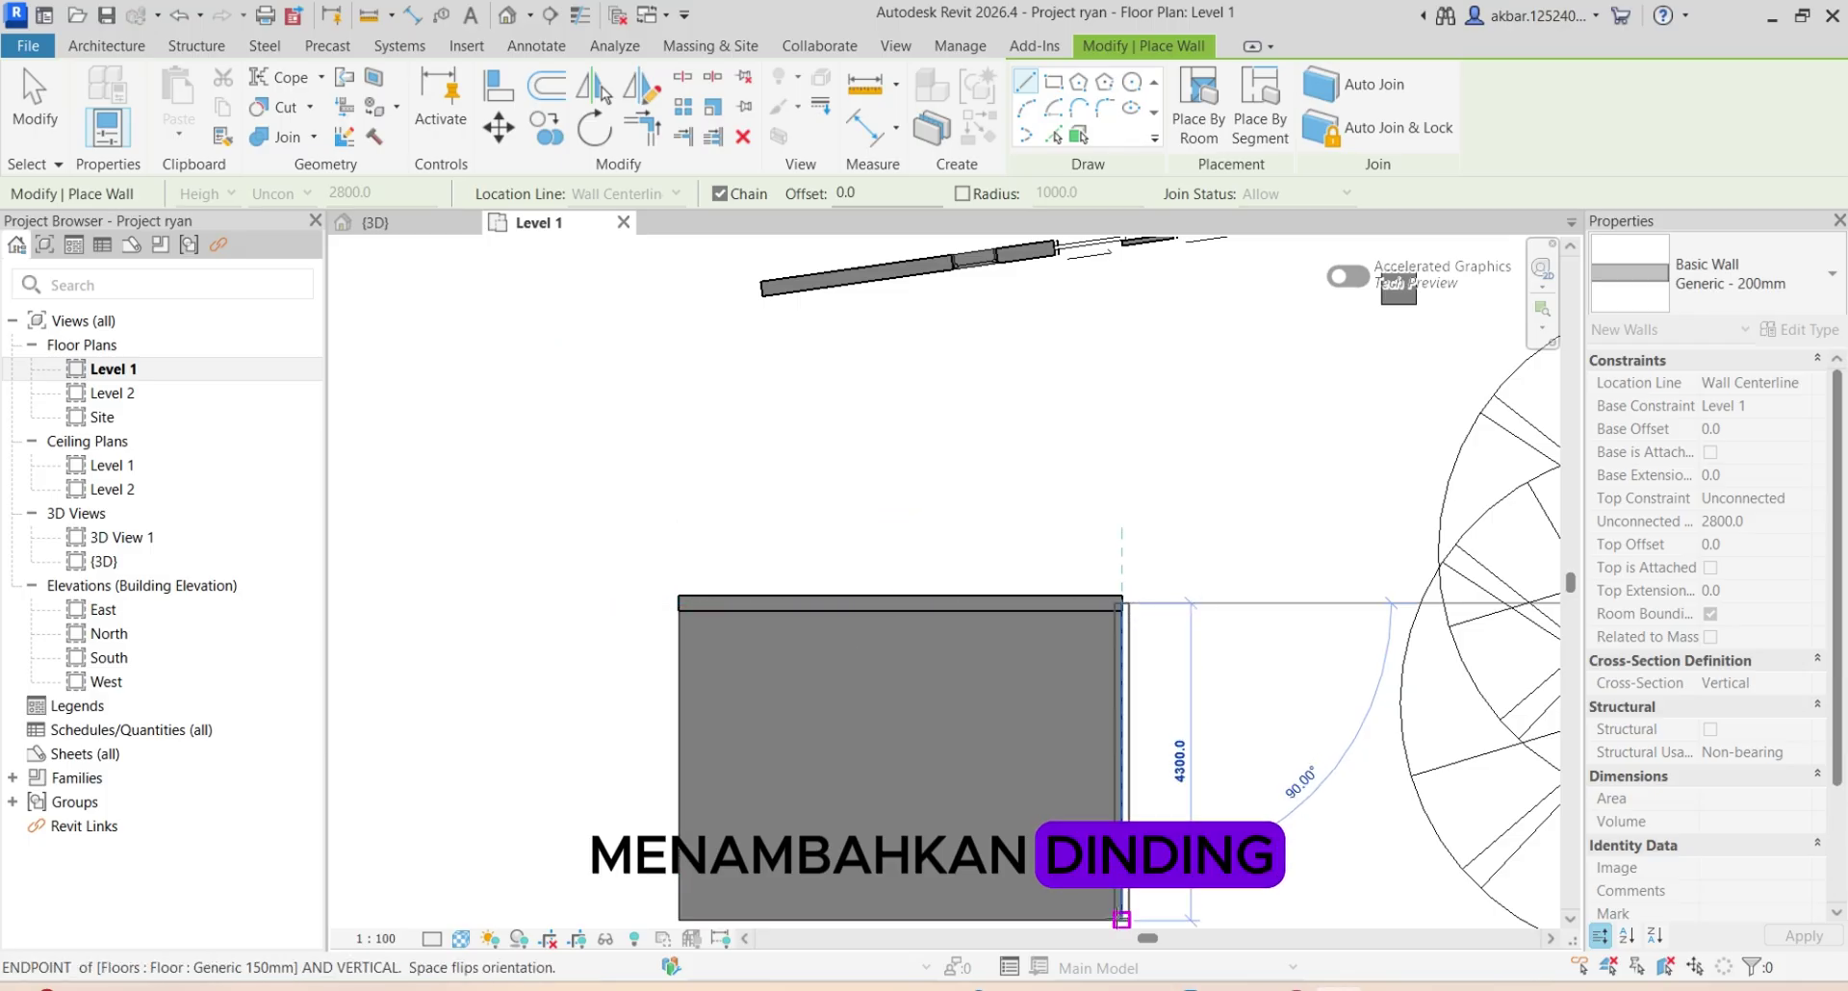
click(1118, 919)
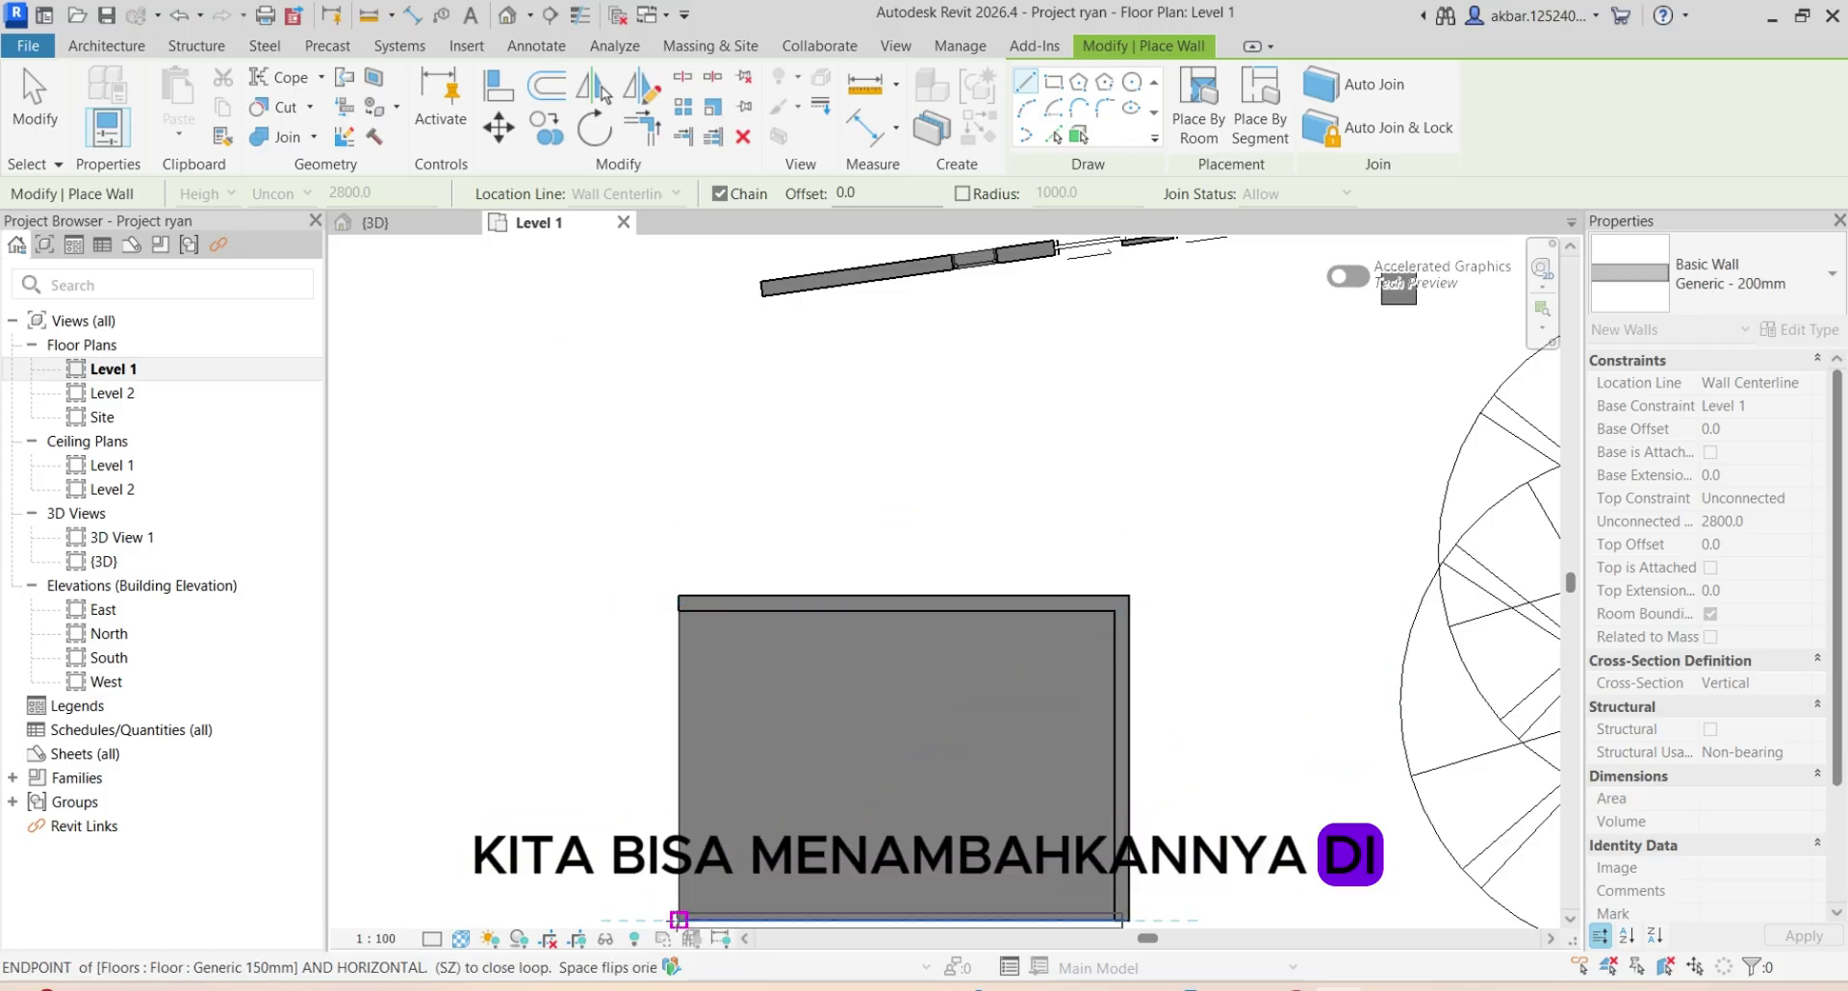
click(680, 916)
click(678, 603)
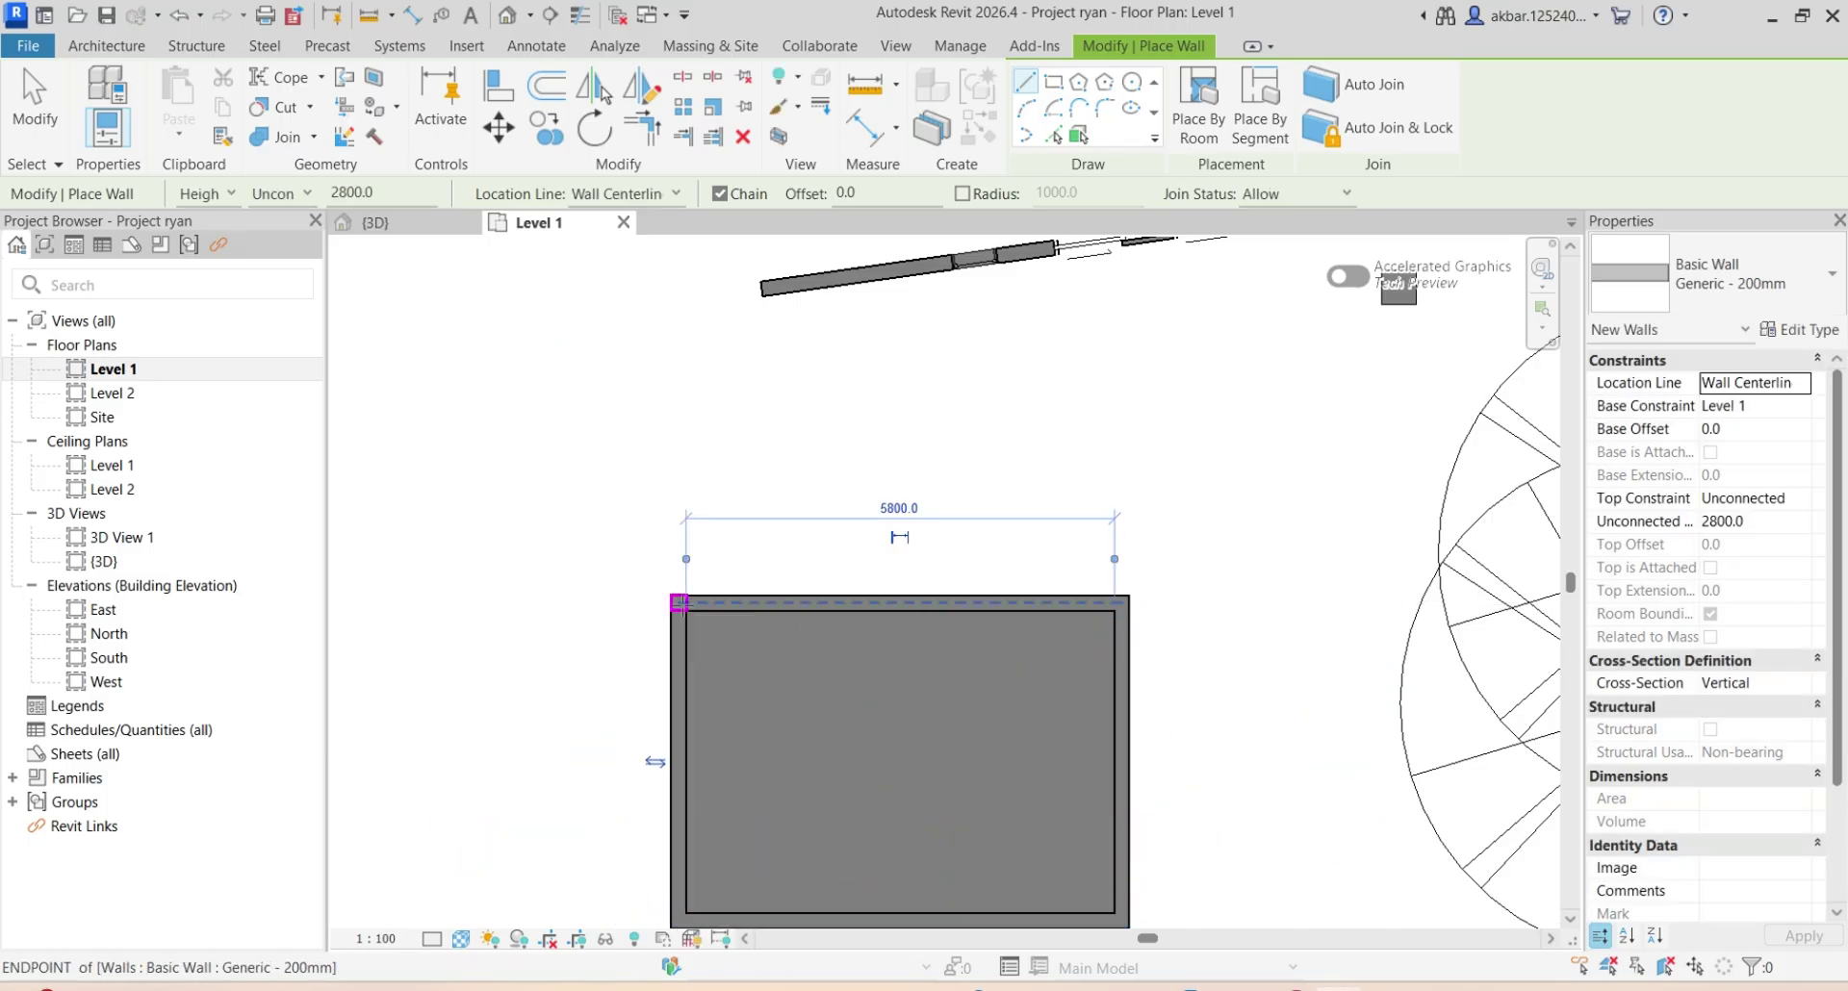
scroll(822, 627, down, 2)
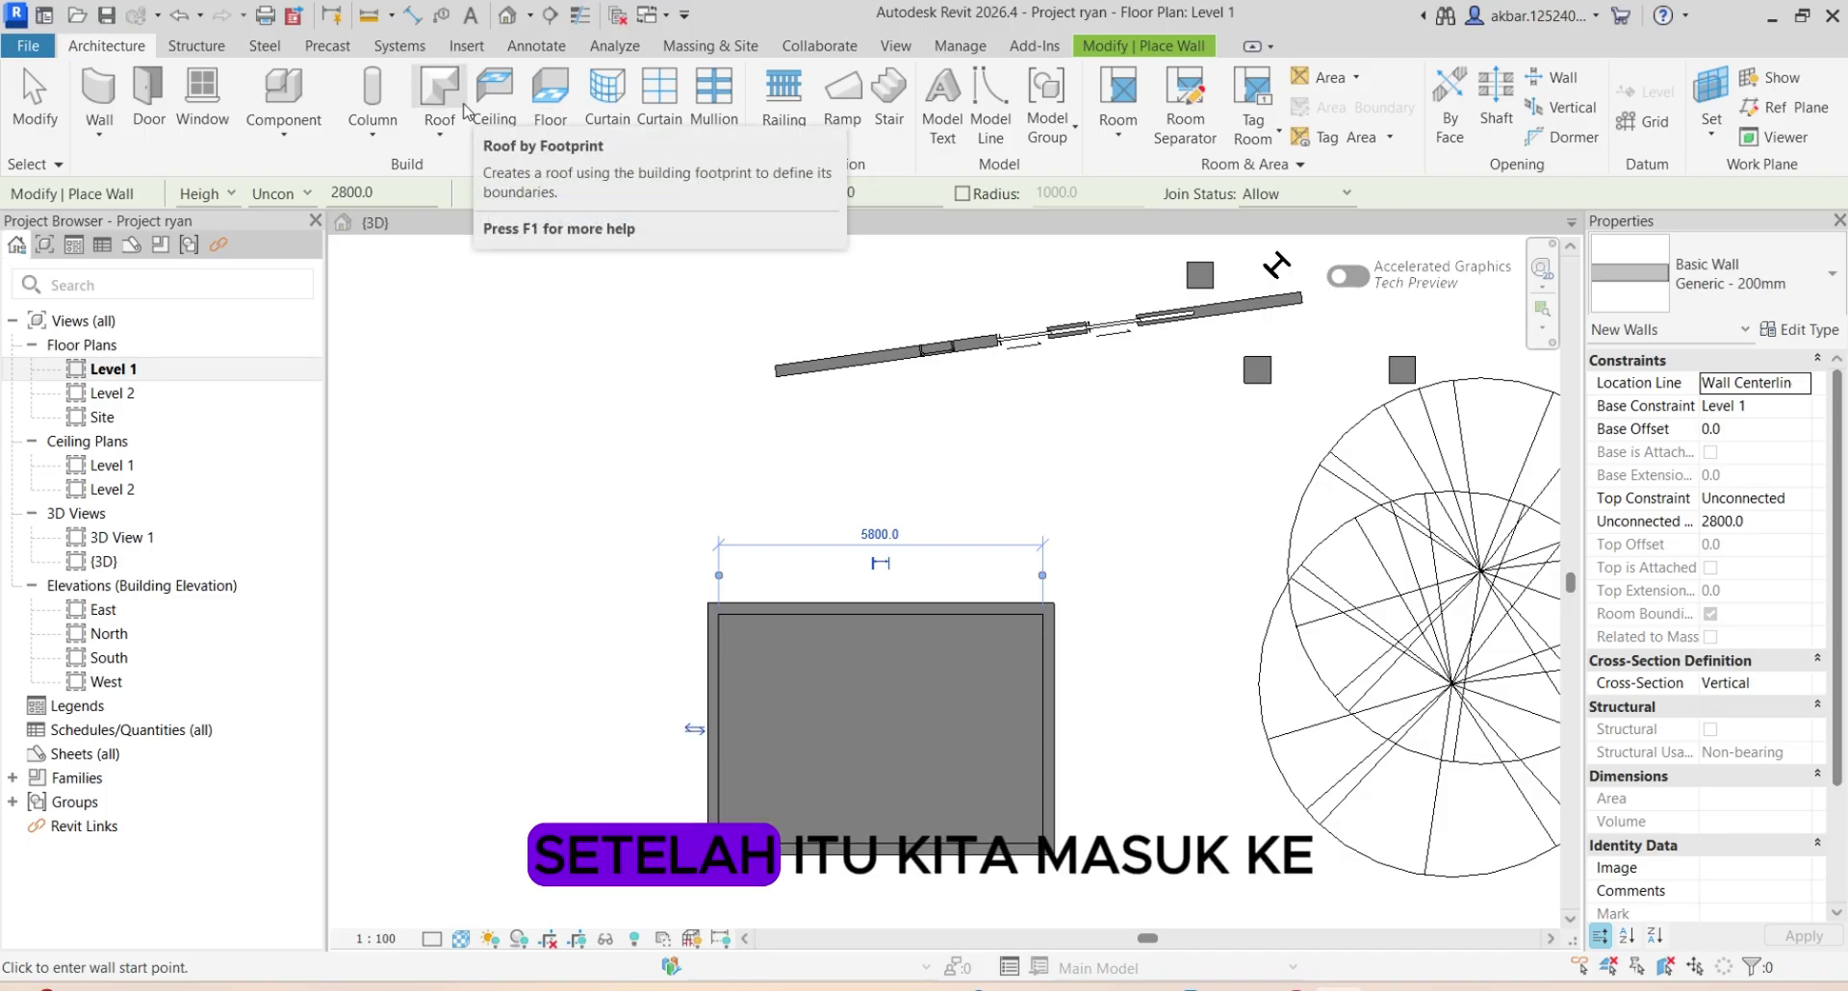
Place an automatic Compound Ceiling Plain inside the four new walls, with a height offset of 2600 mm from Level 1
click(493, 96)
middle_drag(770, 613, 773, 542)
scroll(773, 541, up, 2)
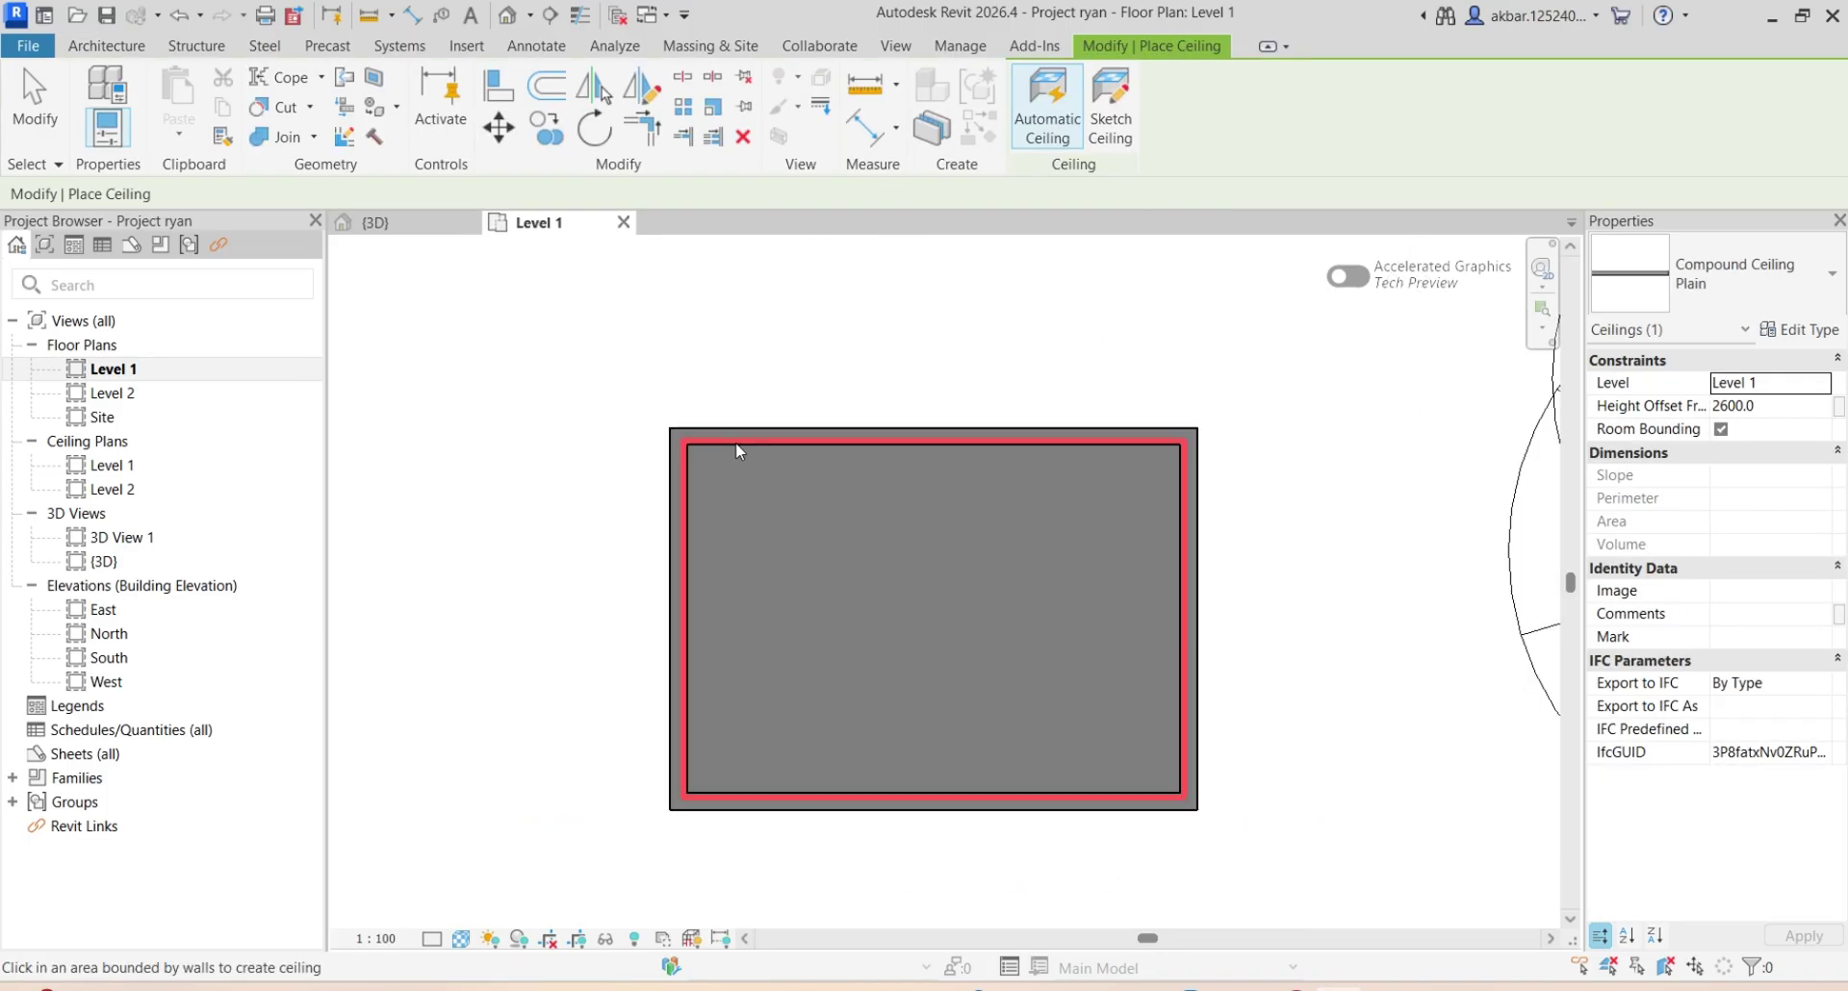
click(735, 442)
Sketch a second Compound Ceiling Plain as a 5800 x 4100 mm rectangle along the room's inner wall faces
click(1111, 110)
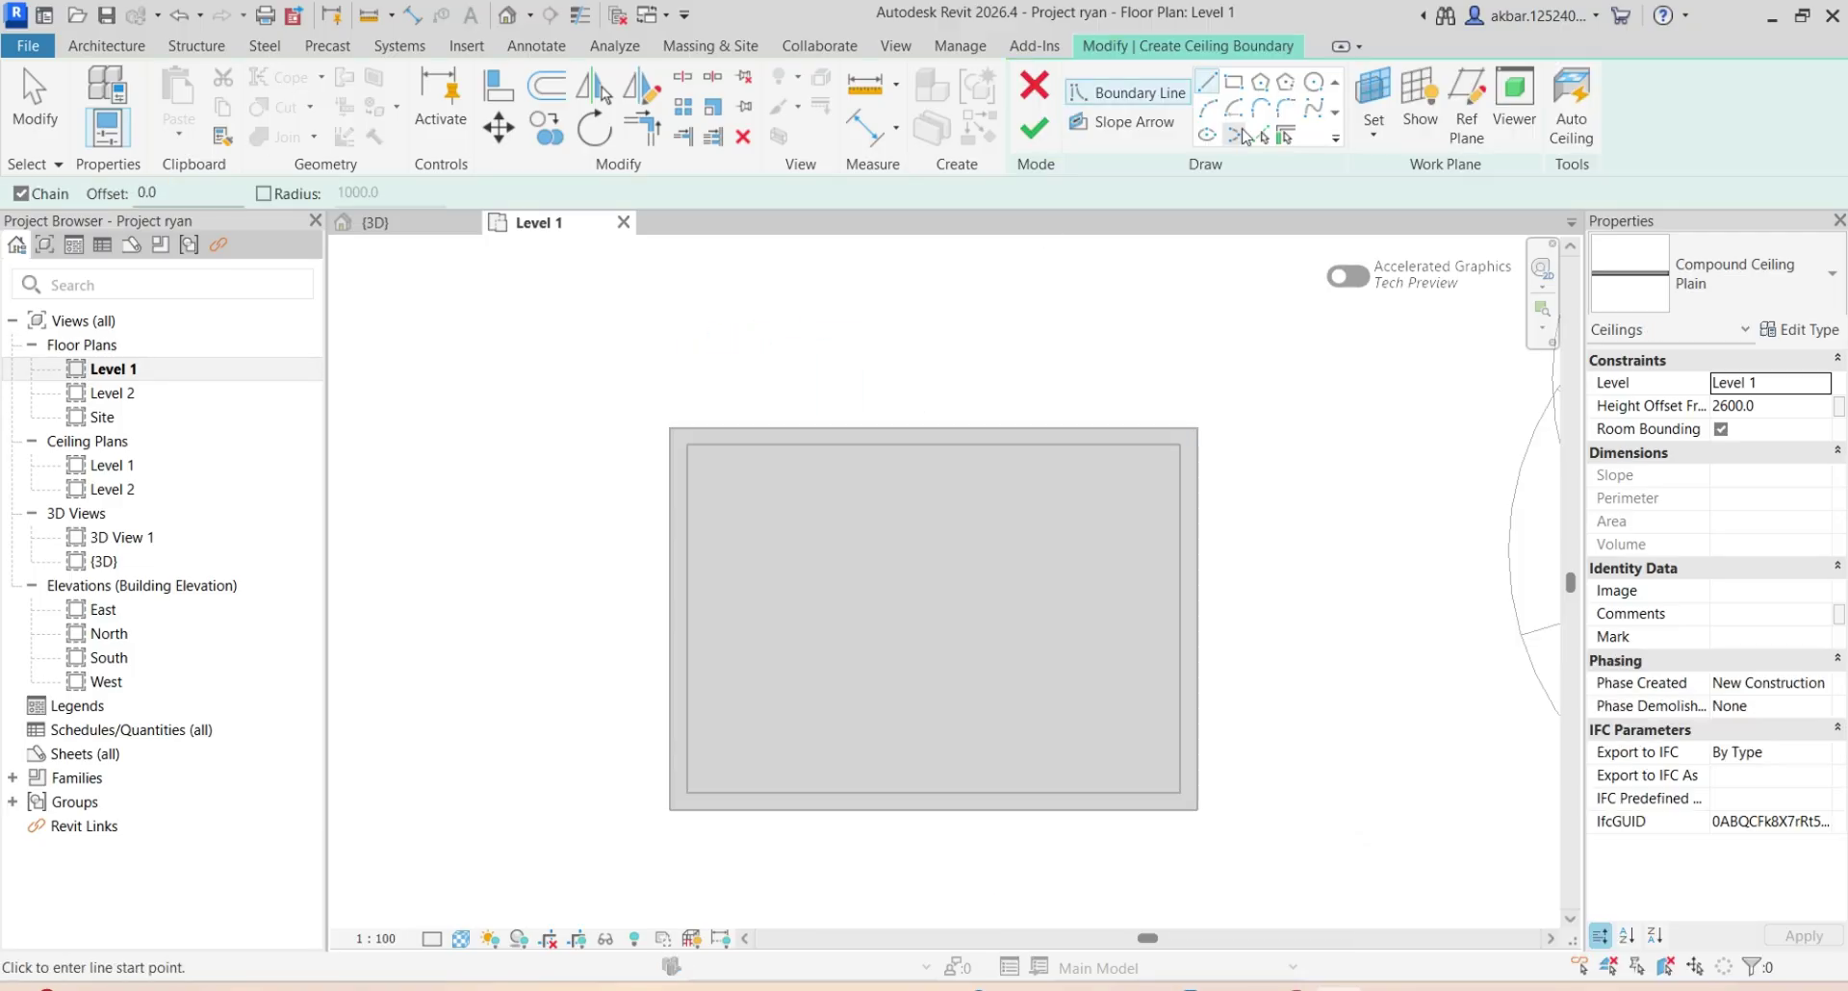
click(1235, 82)
scroll(590, 610, up, 2)
click(784, 287)
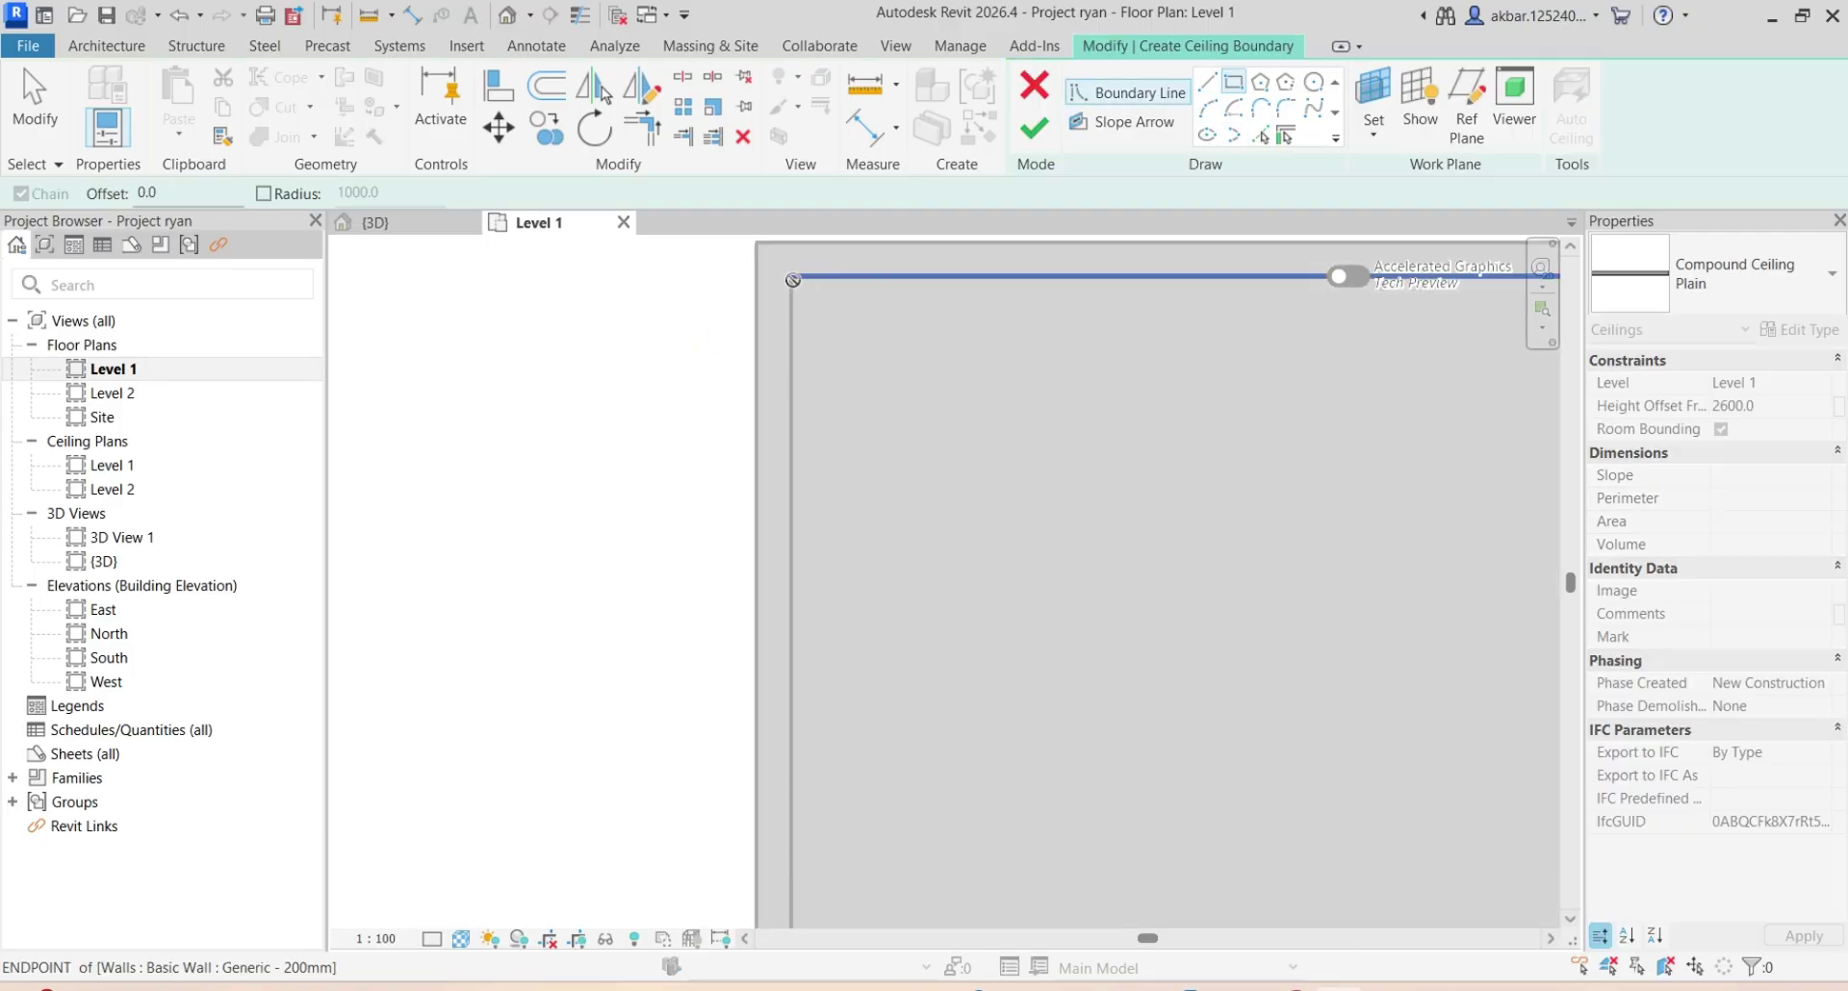
scroll(844, 452, down, 2)
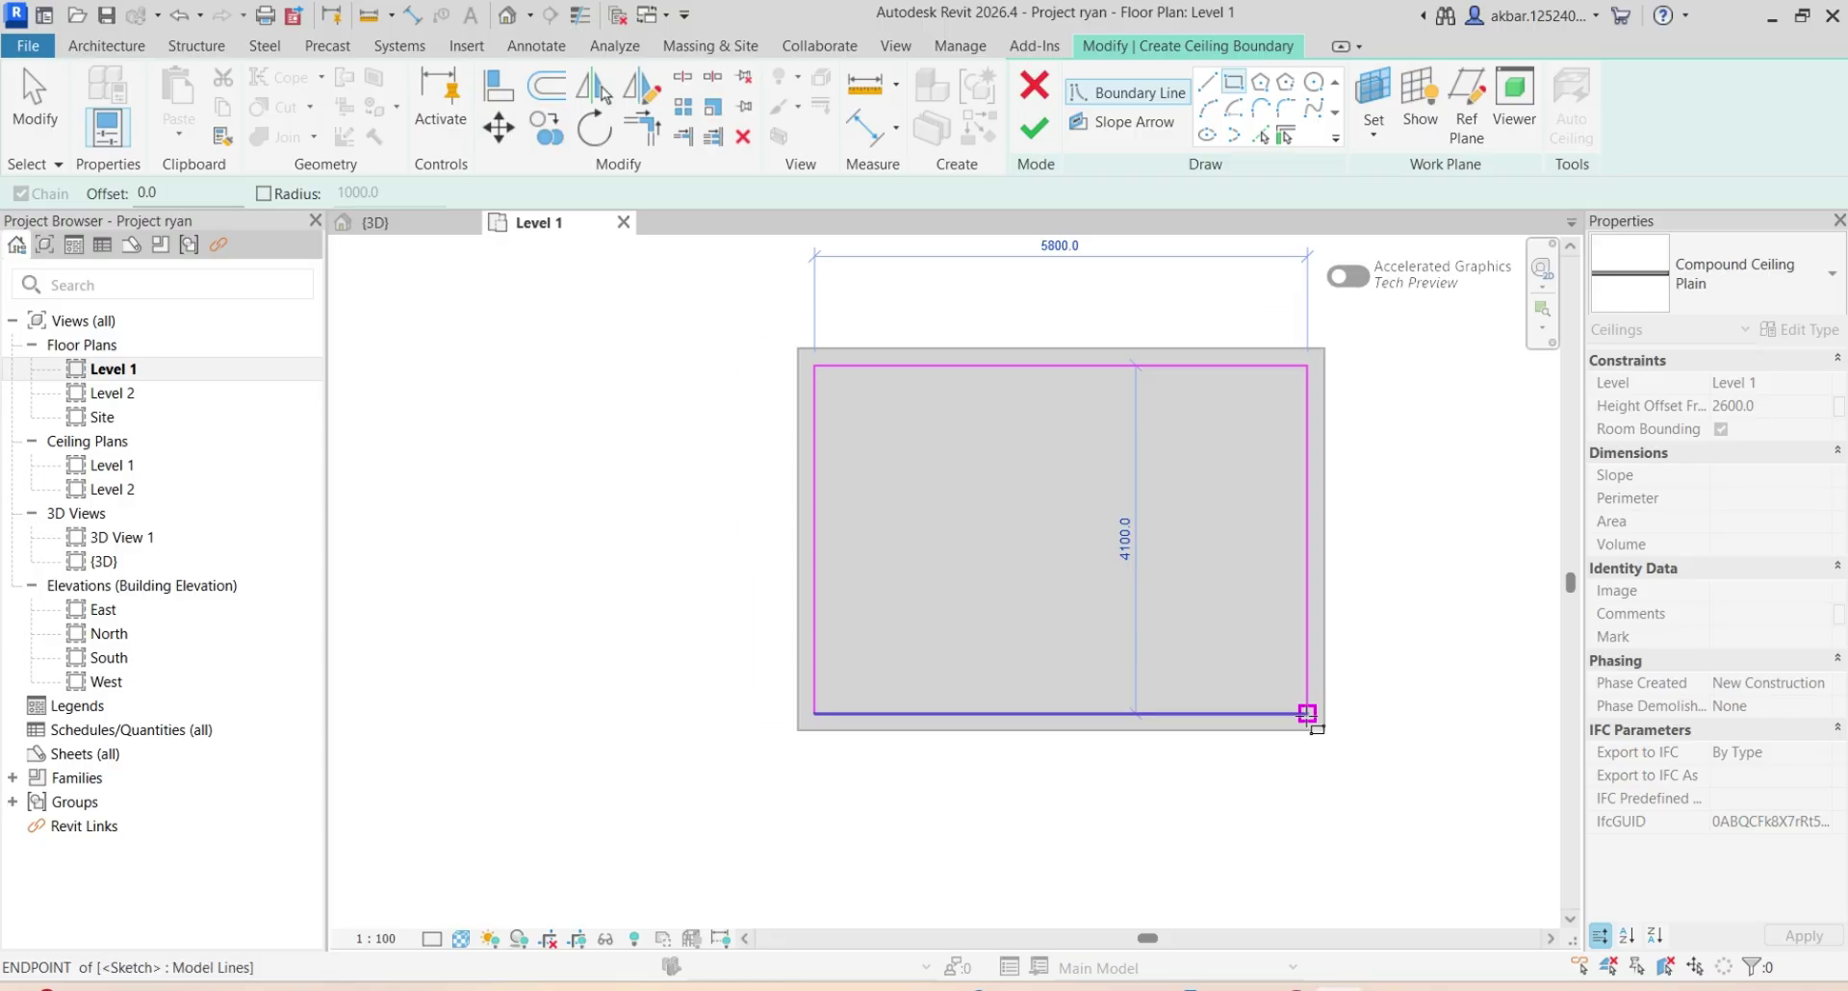
click(1307, 713)
click(1036, 126)
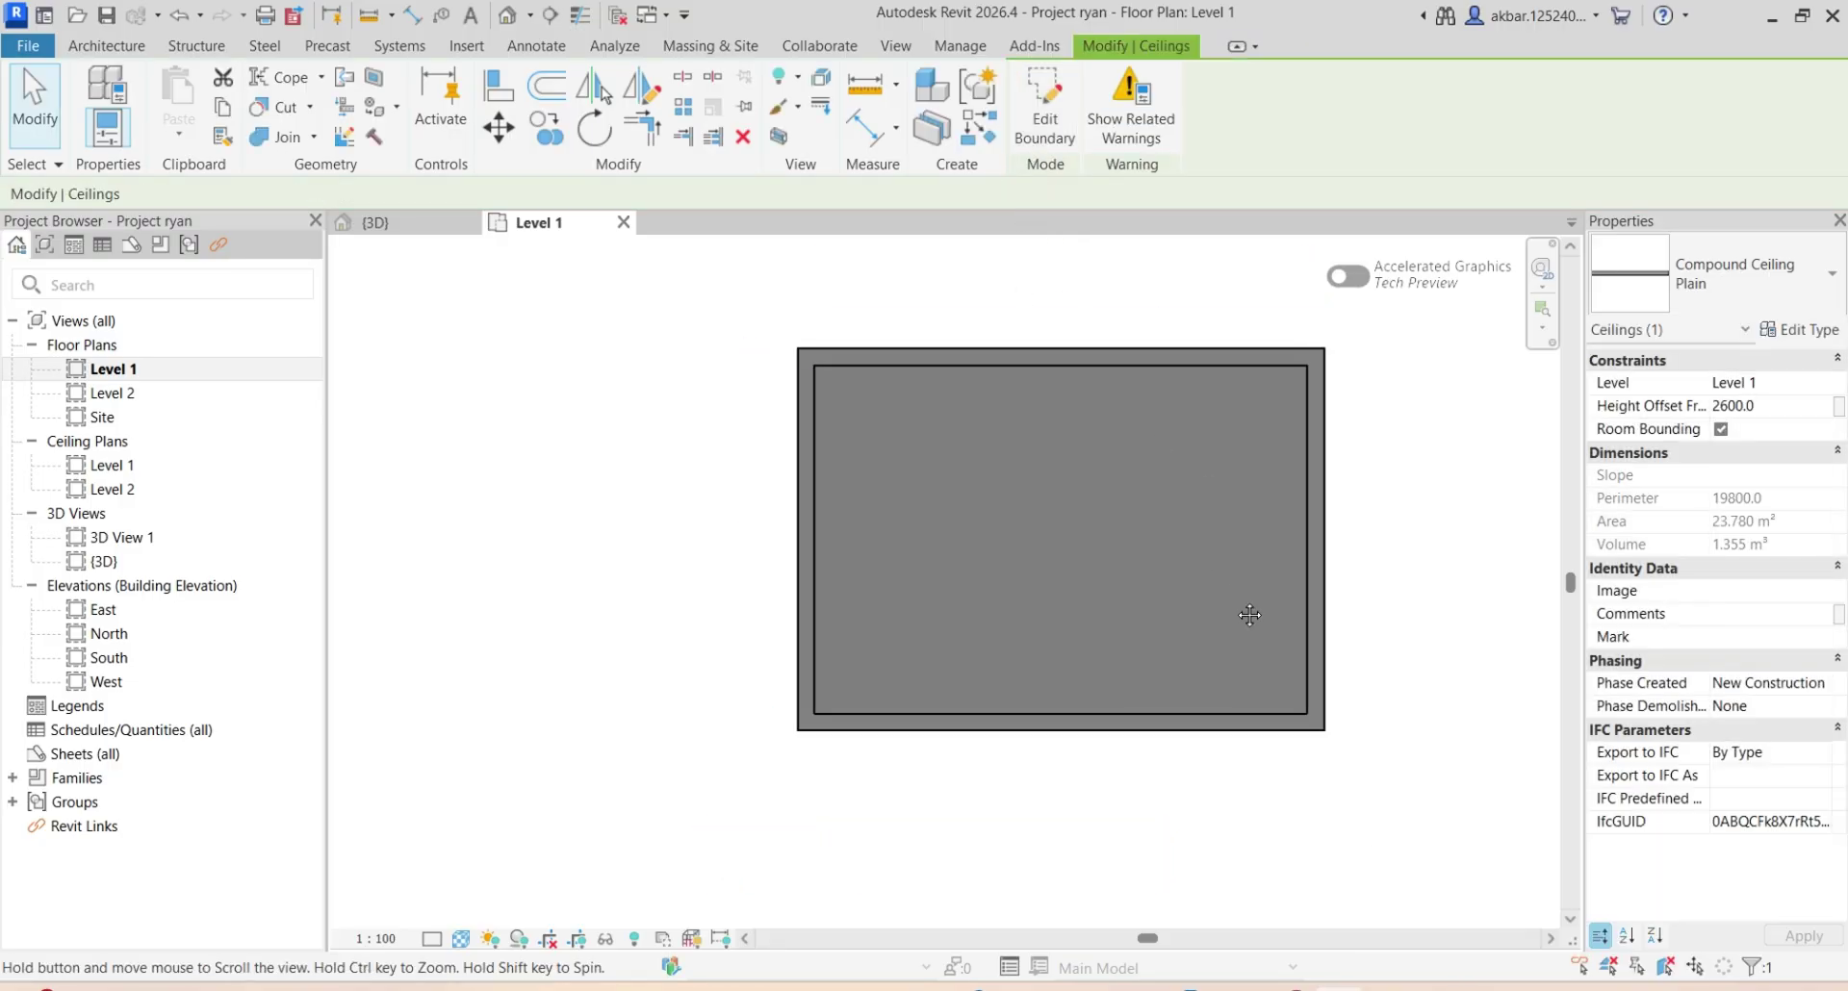
In the 3D view, set the height offset of the uppermost ceiling inside the small room to 2000 mm
middle_drag(1245, 615, 1200, 446)
click(429, 227)
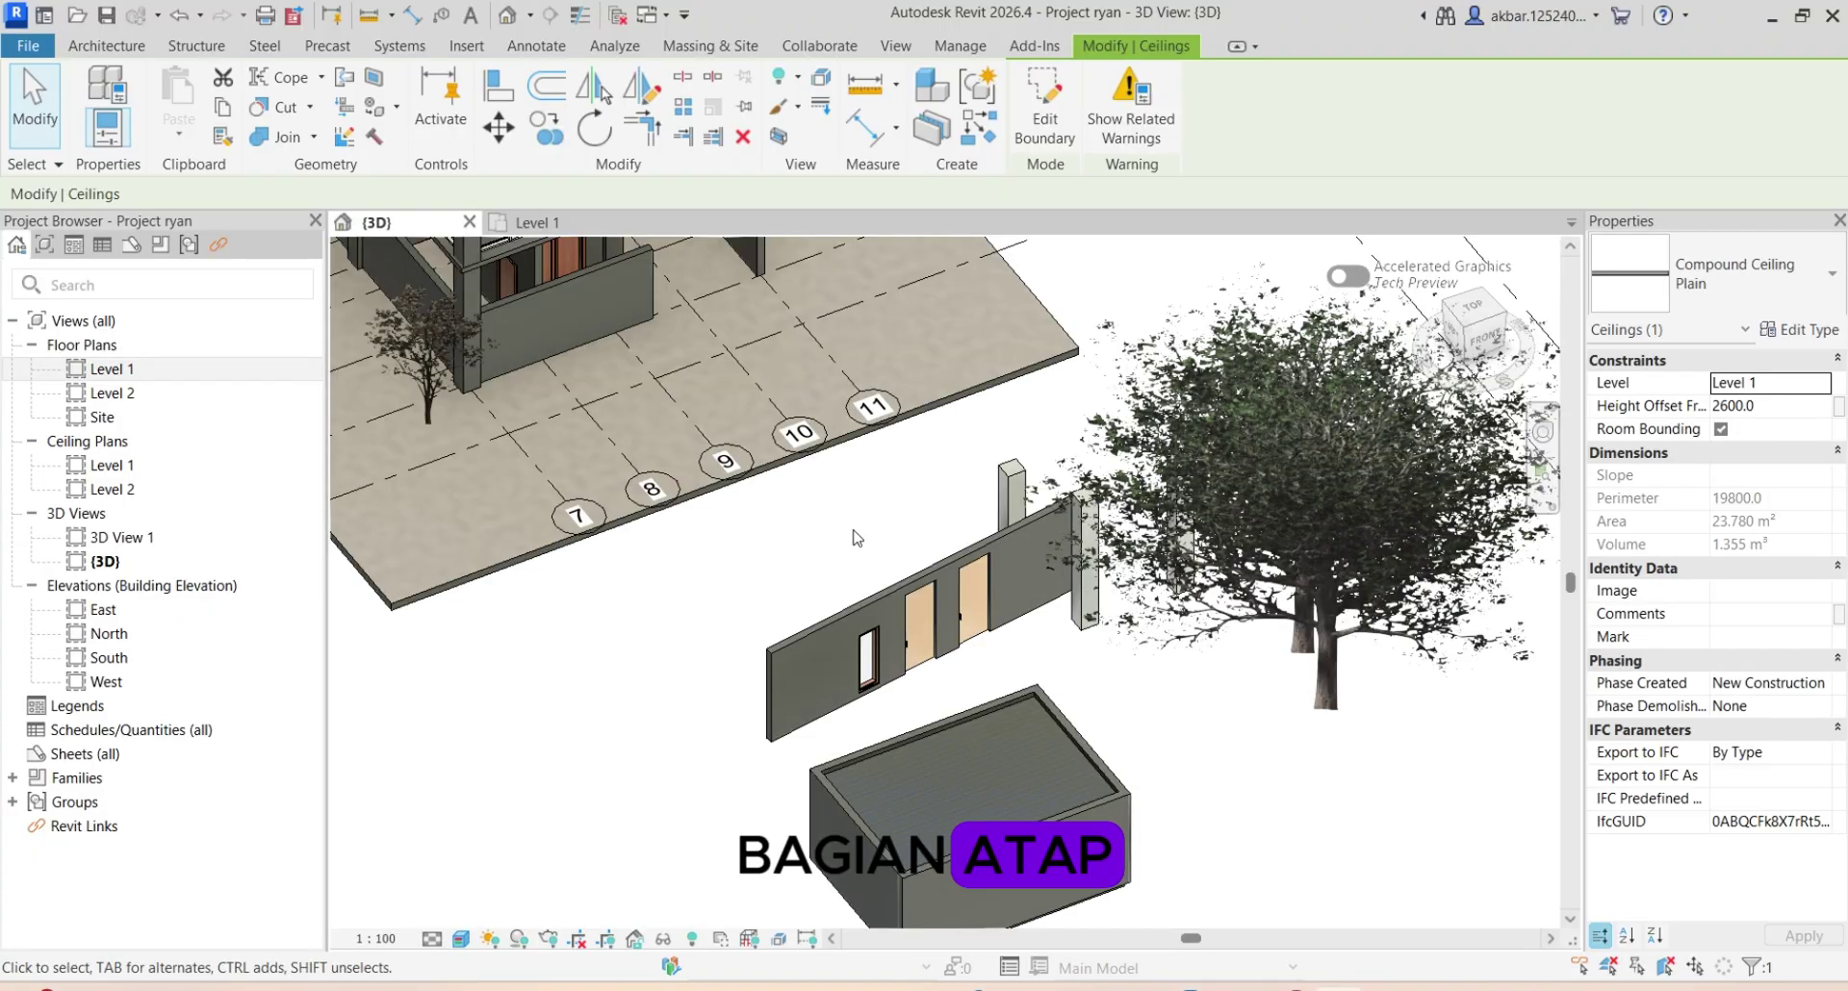
scroll(955, 749, up, 6)
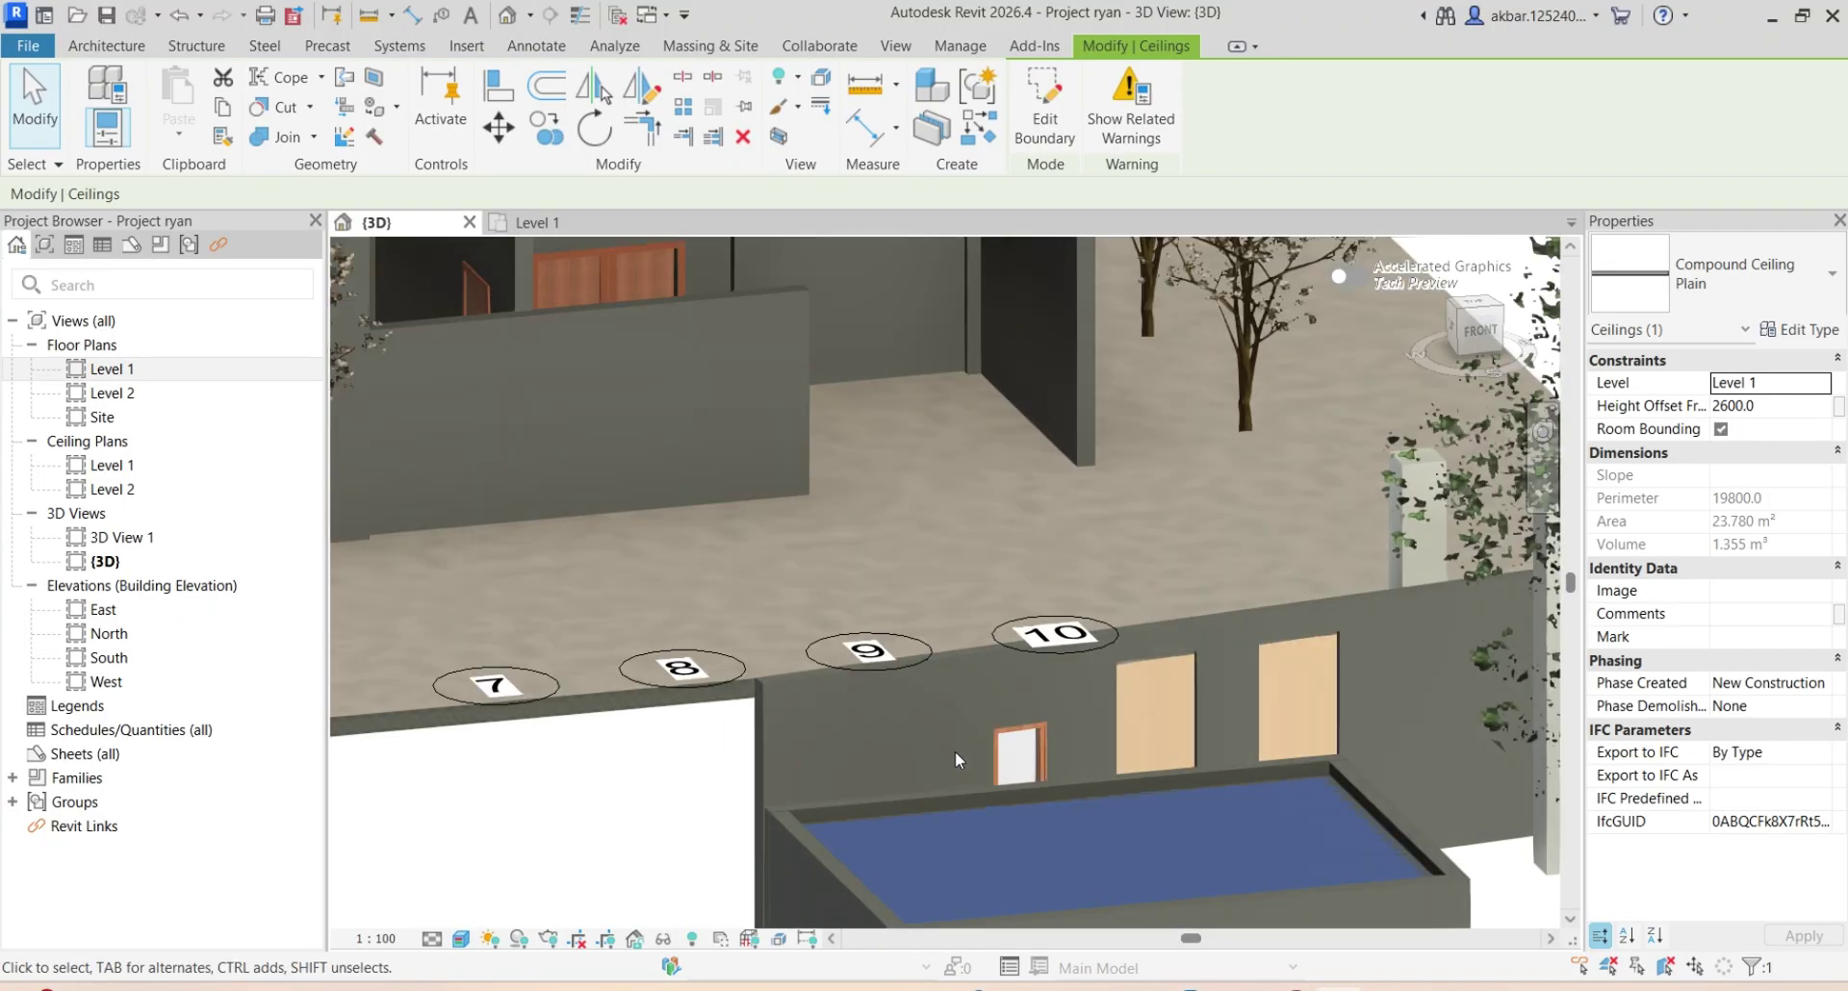
key(Escape)
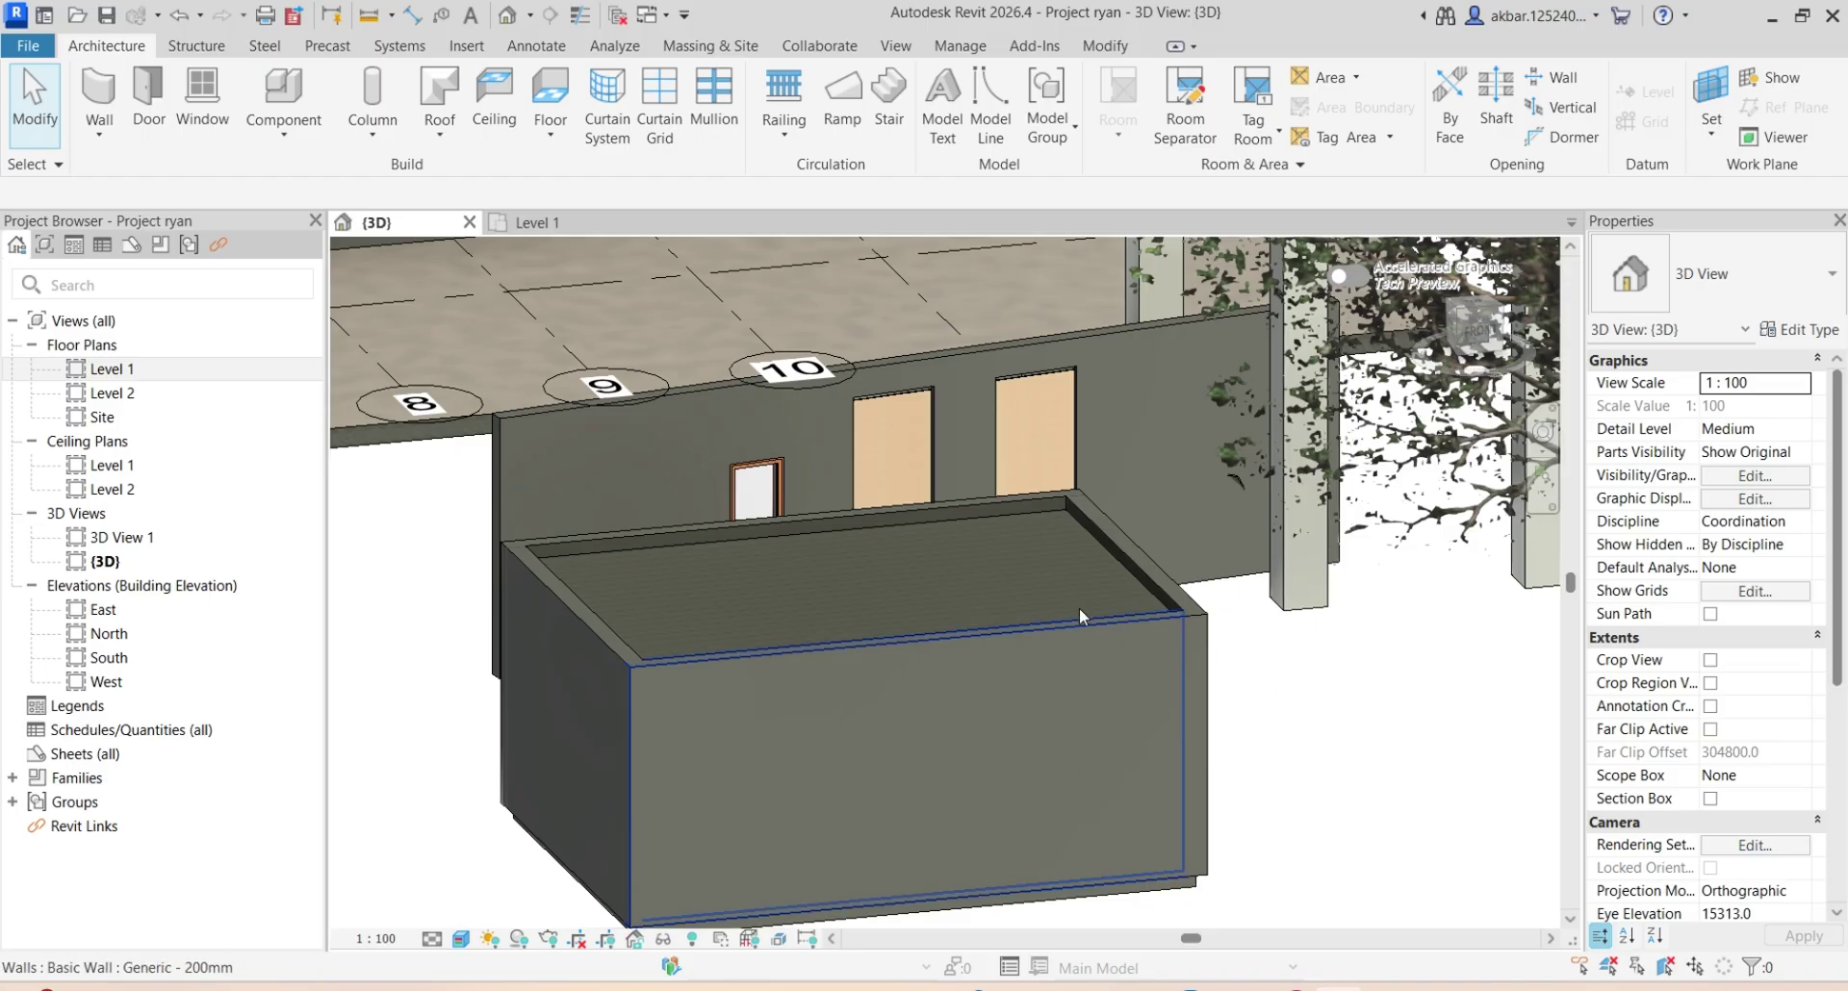
click(1042, 515)
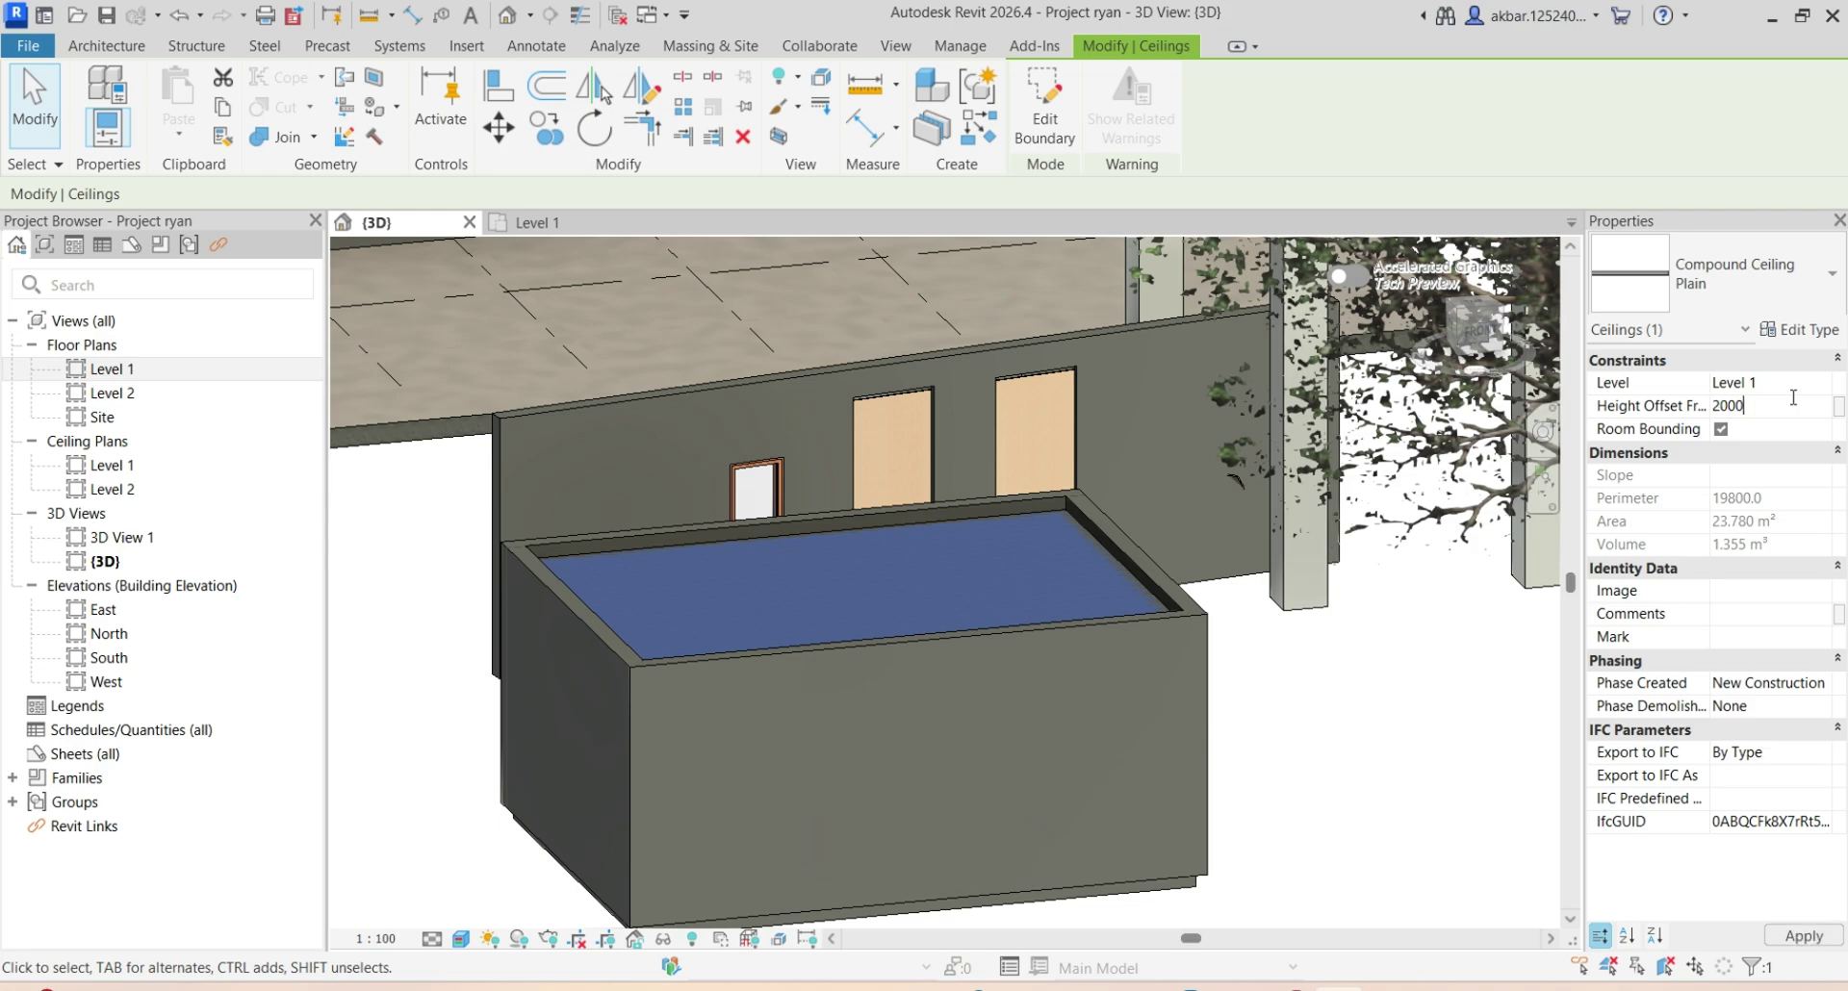
key(Escape)
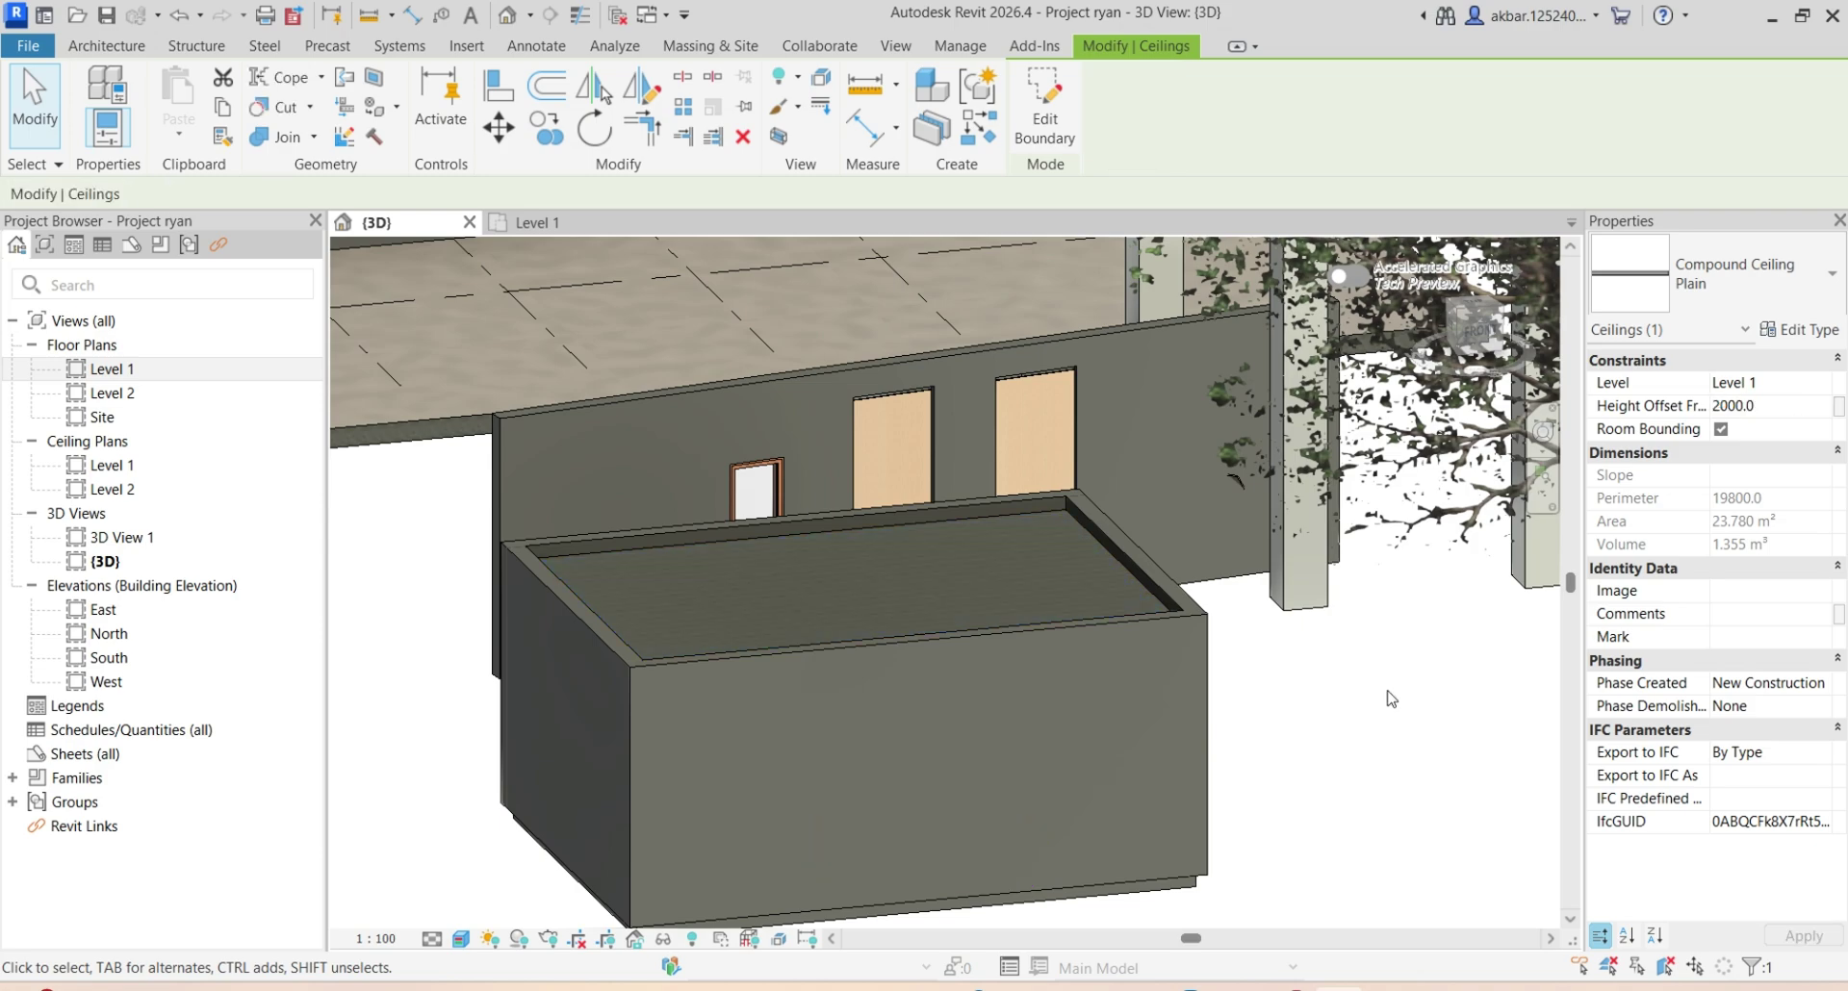
Set the height offset of the remaining 2600 mm ceiling to 2000 mm as well
scroll(910, 580, up, 4)
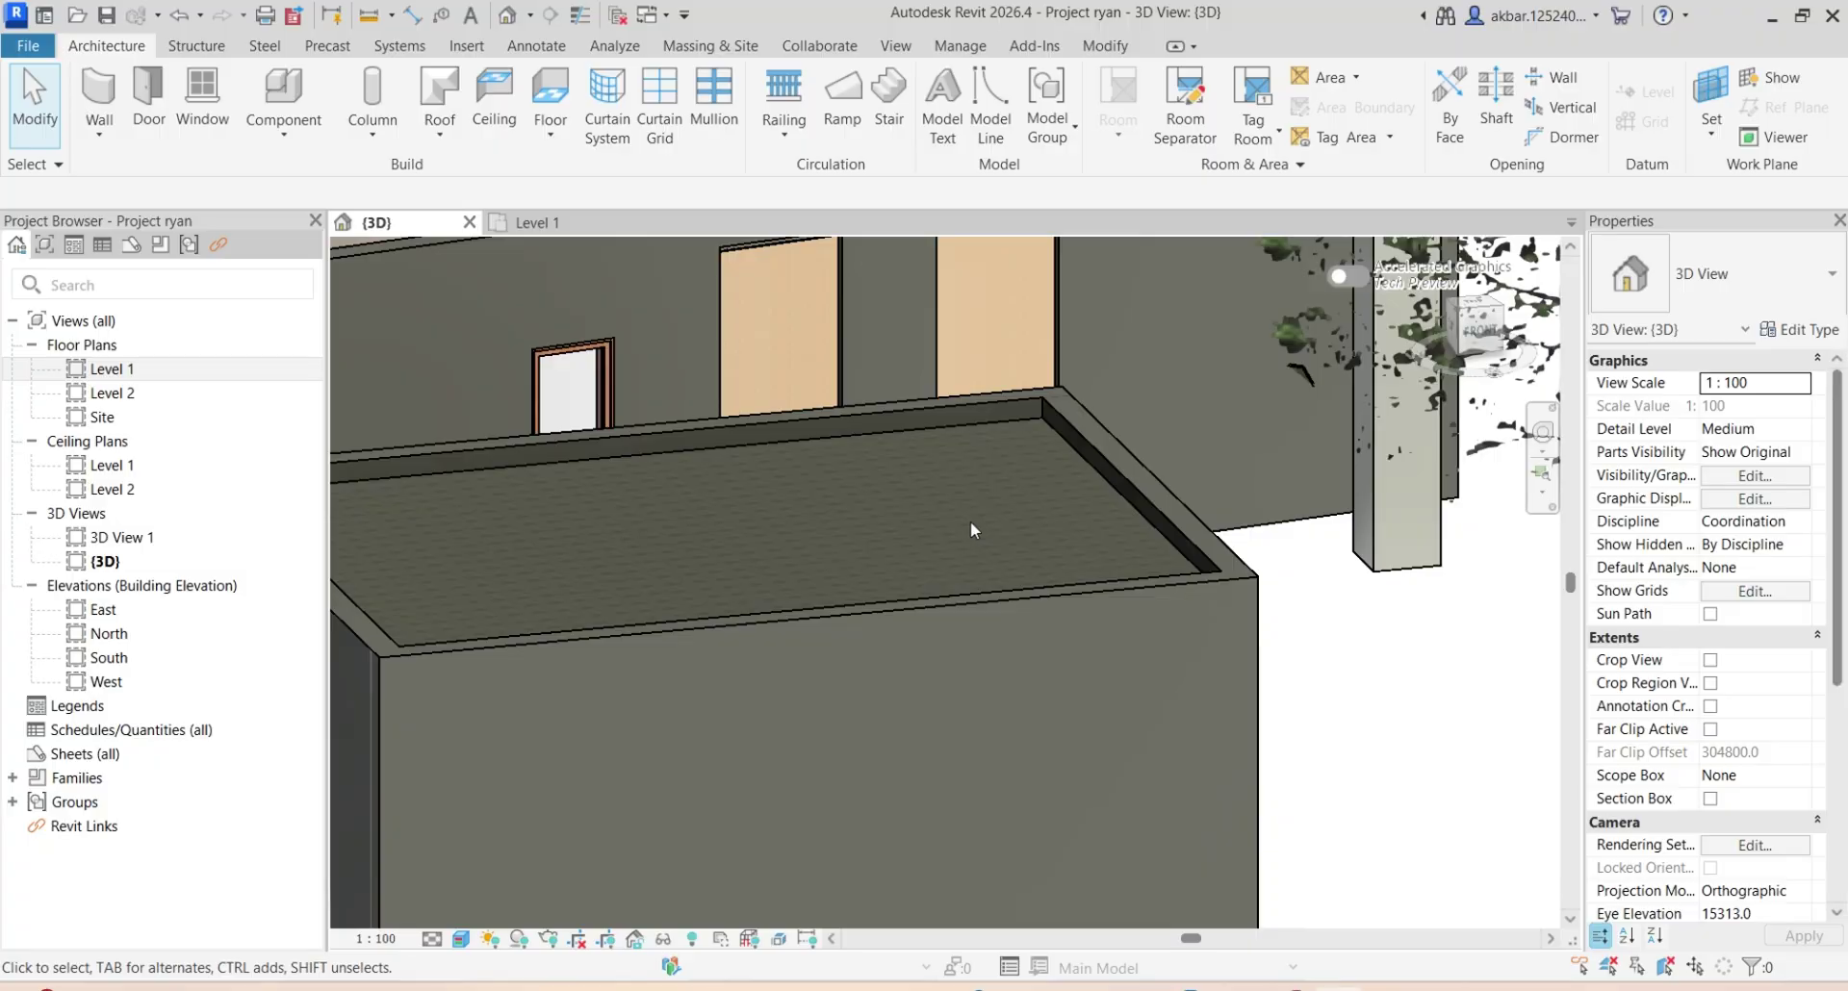
click(1153, 518)
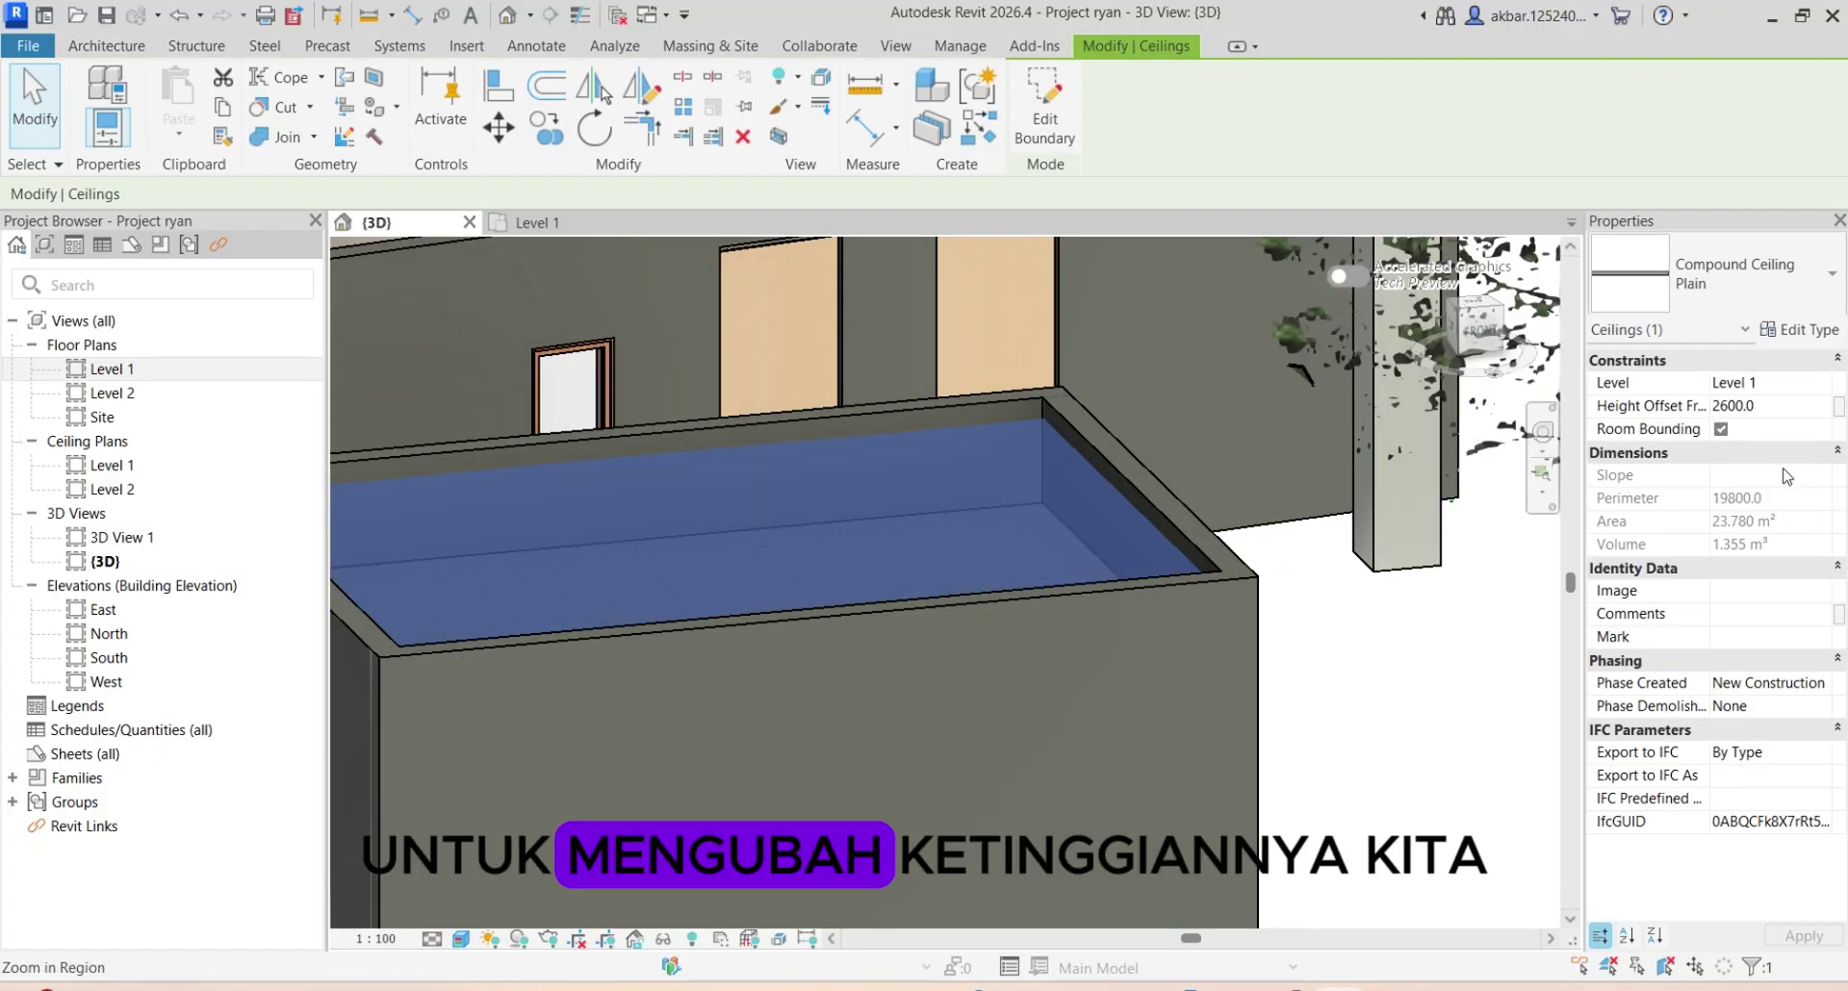
key(BackSpace)
key(BackSpace)
key(BackSpace)
key(BackSpace)
text(000)
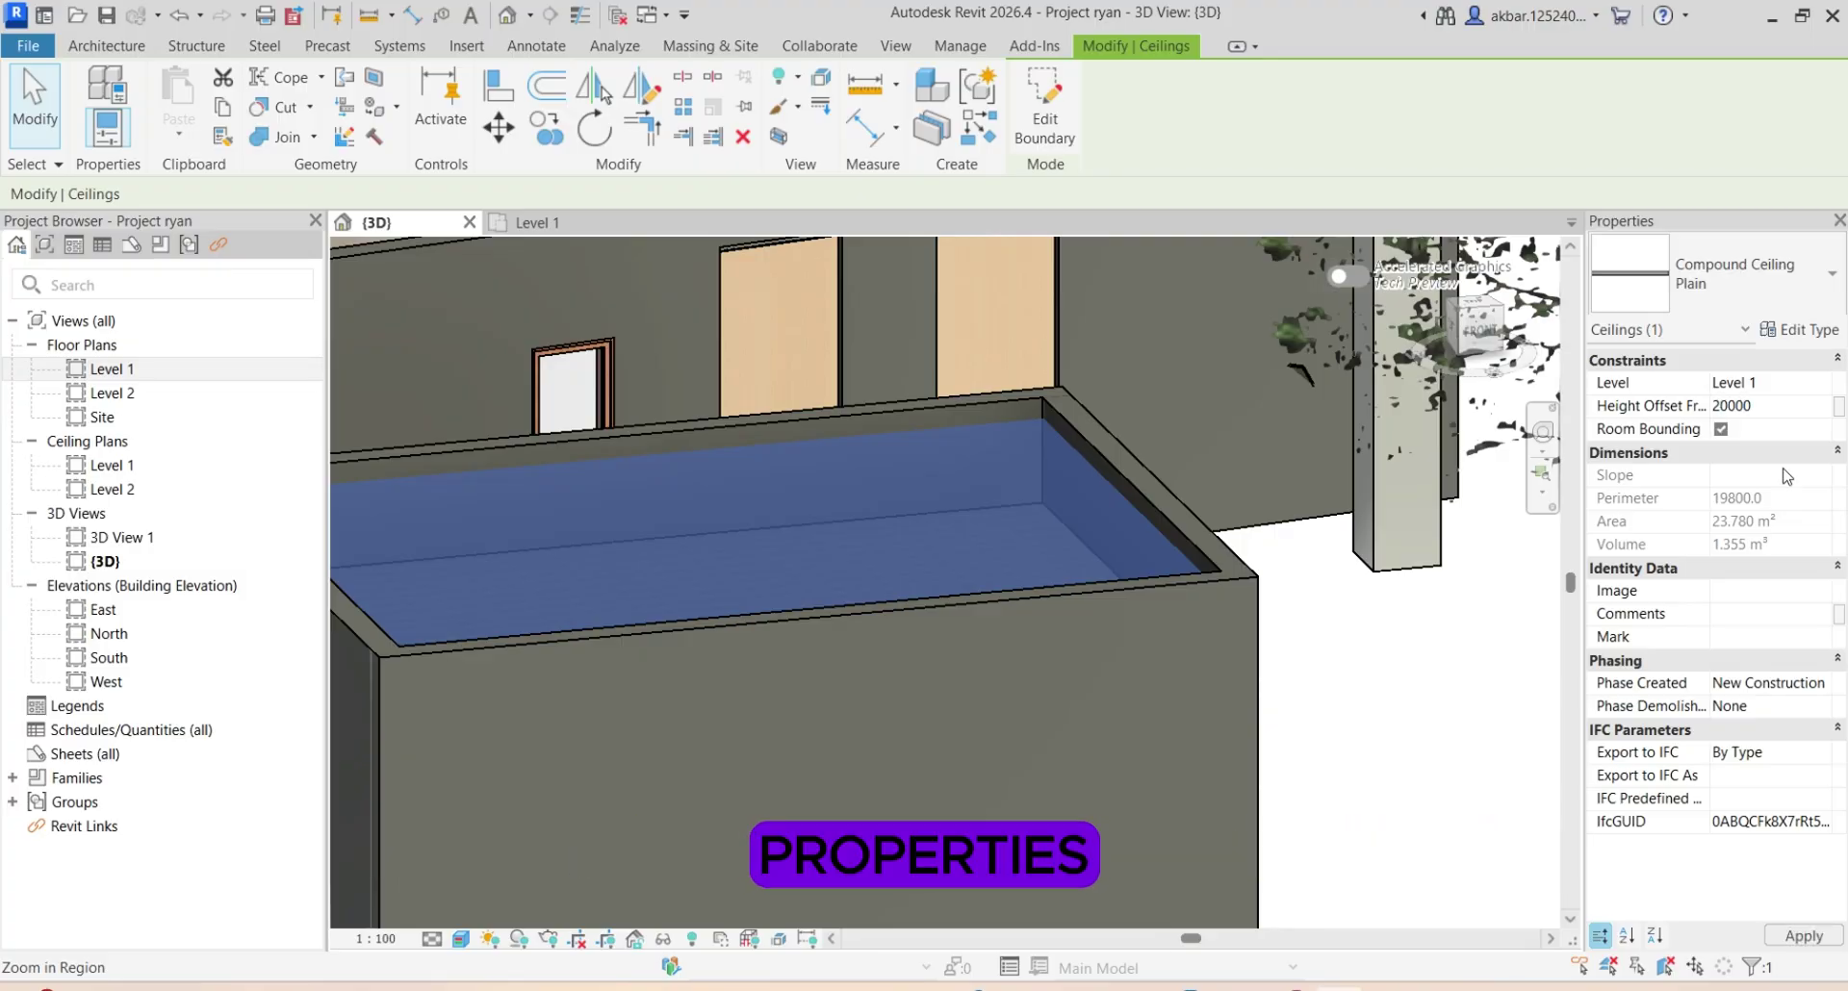
key(Return)
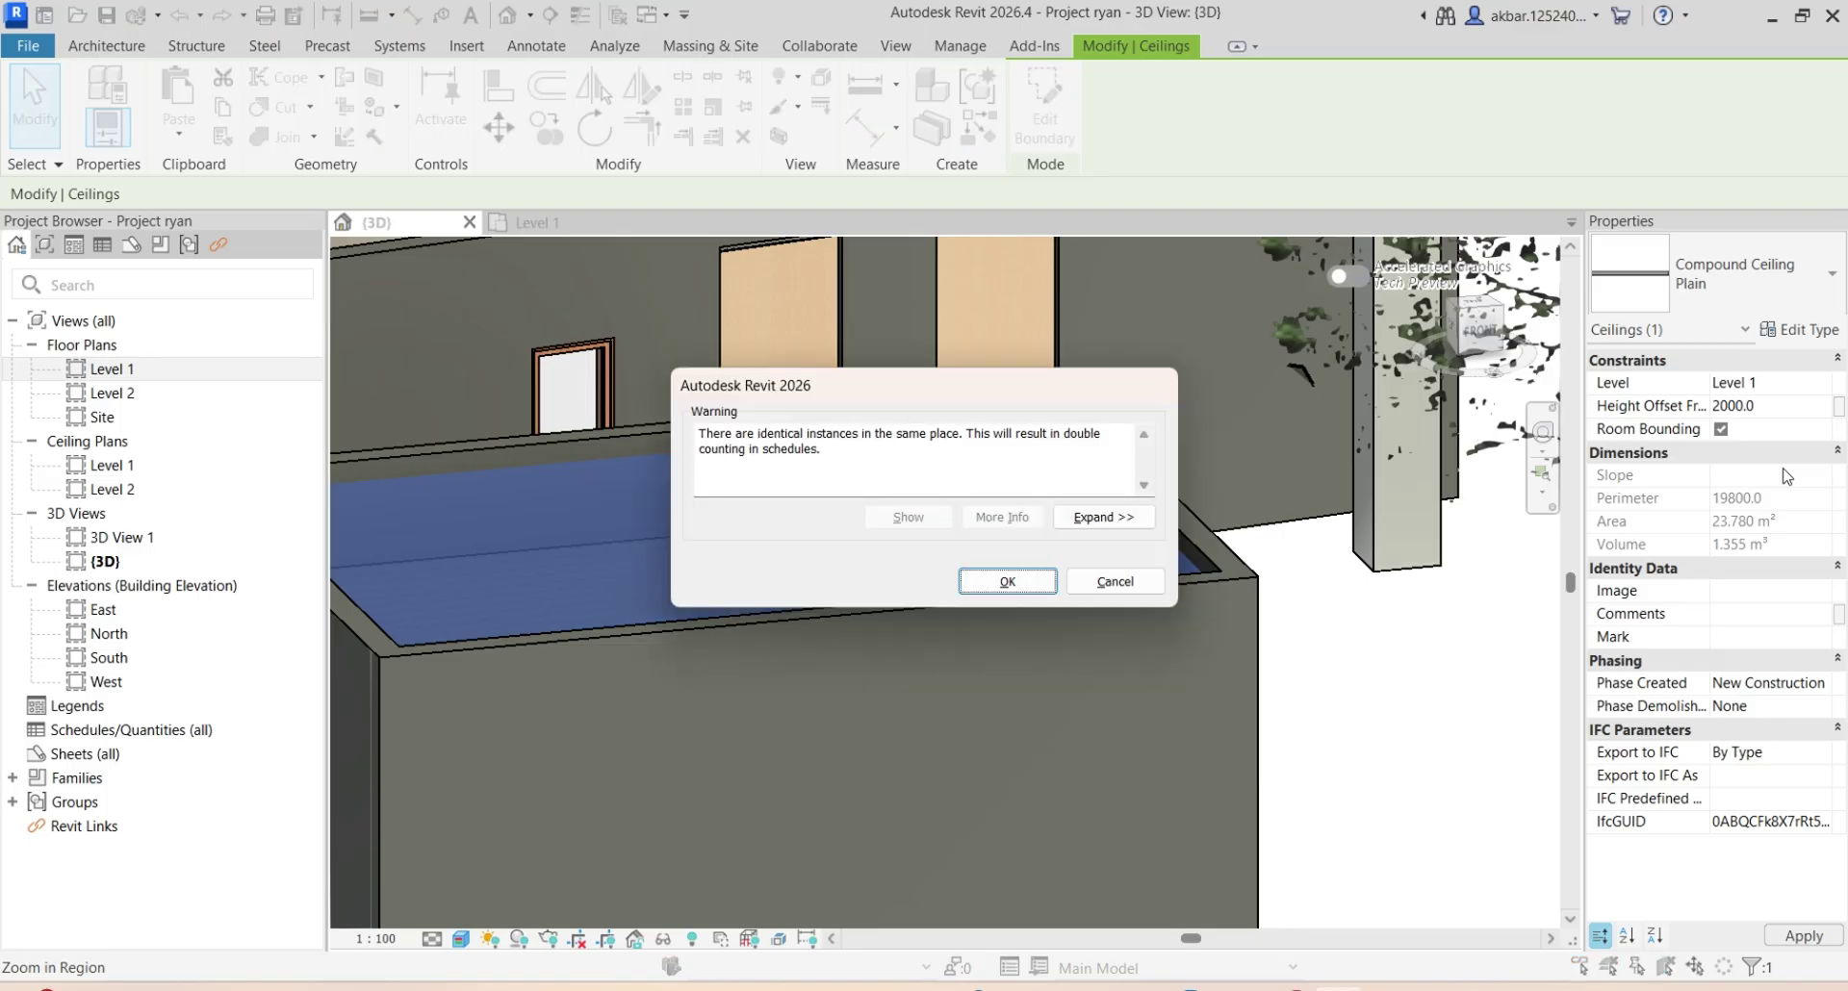
click(1001, 582)
key(Escape)
scroll(921, 559, down, 1)
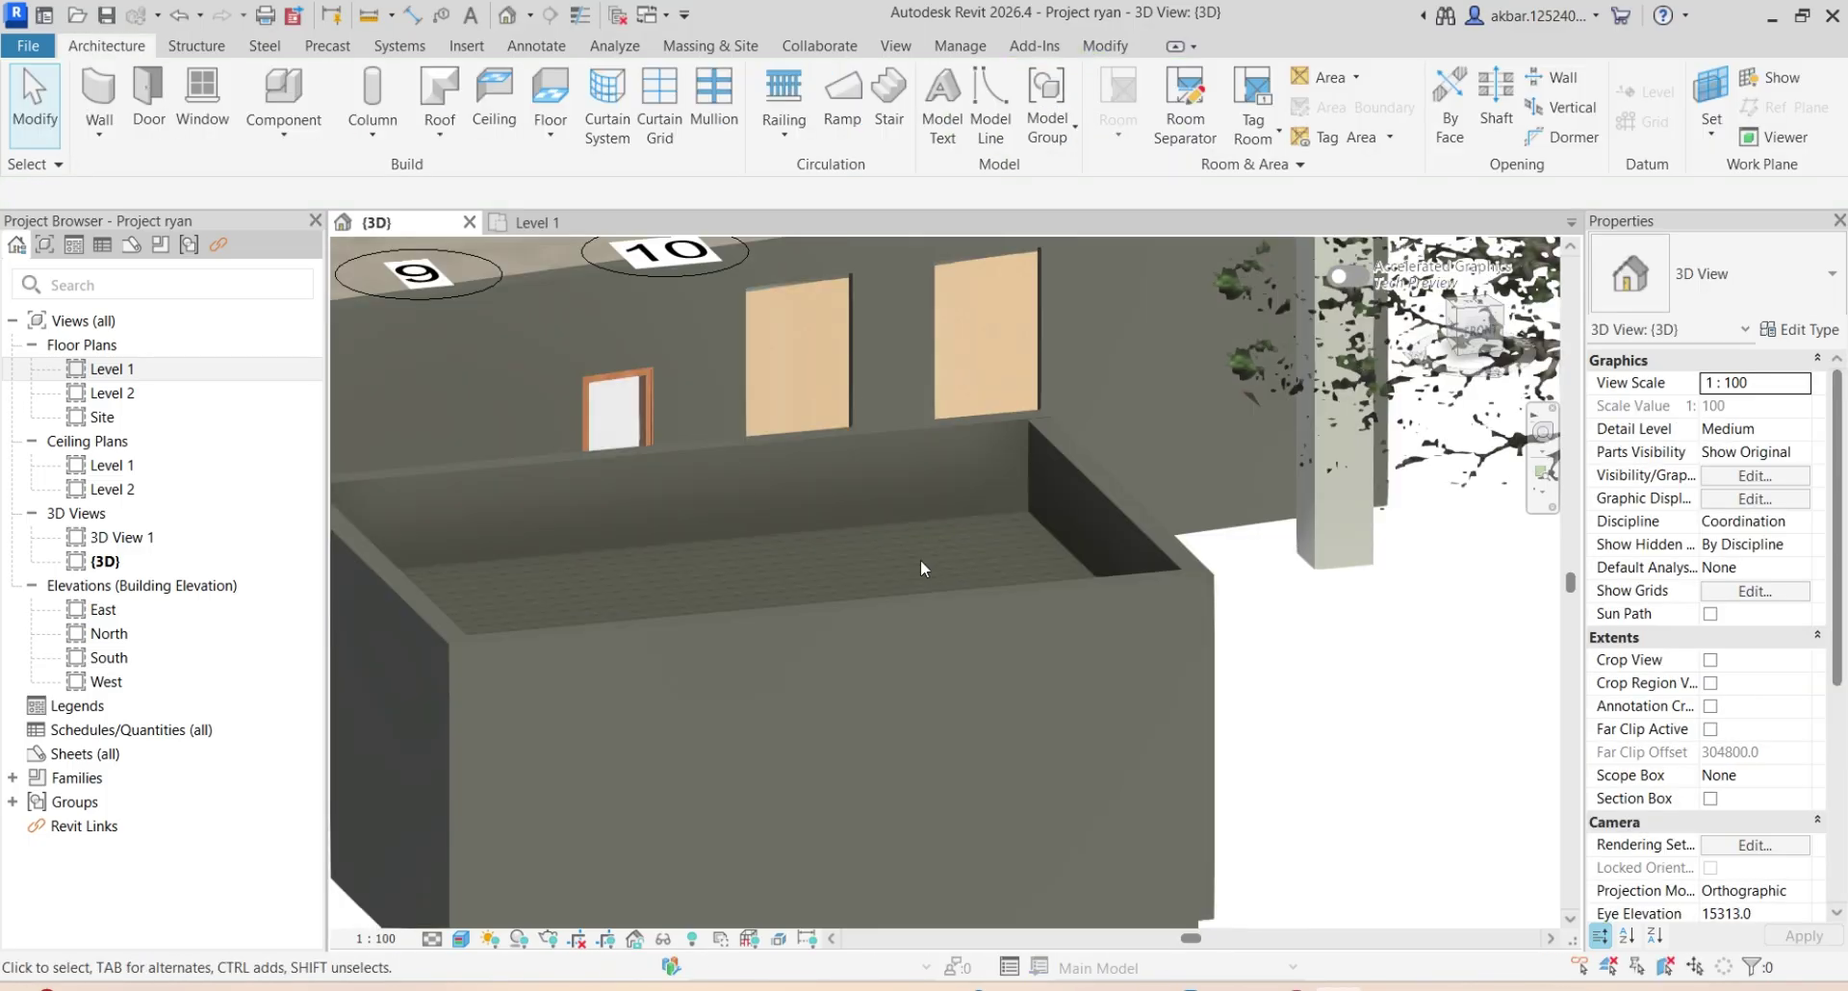
scroll(920, 558, down, 1)
shift+middle_drag(920, 558, 926, 697)
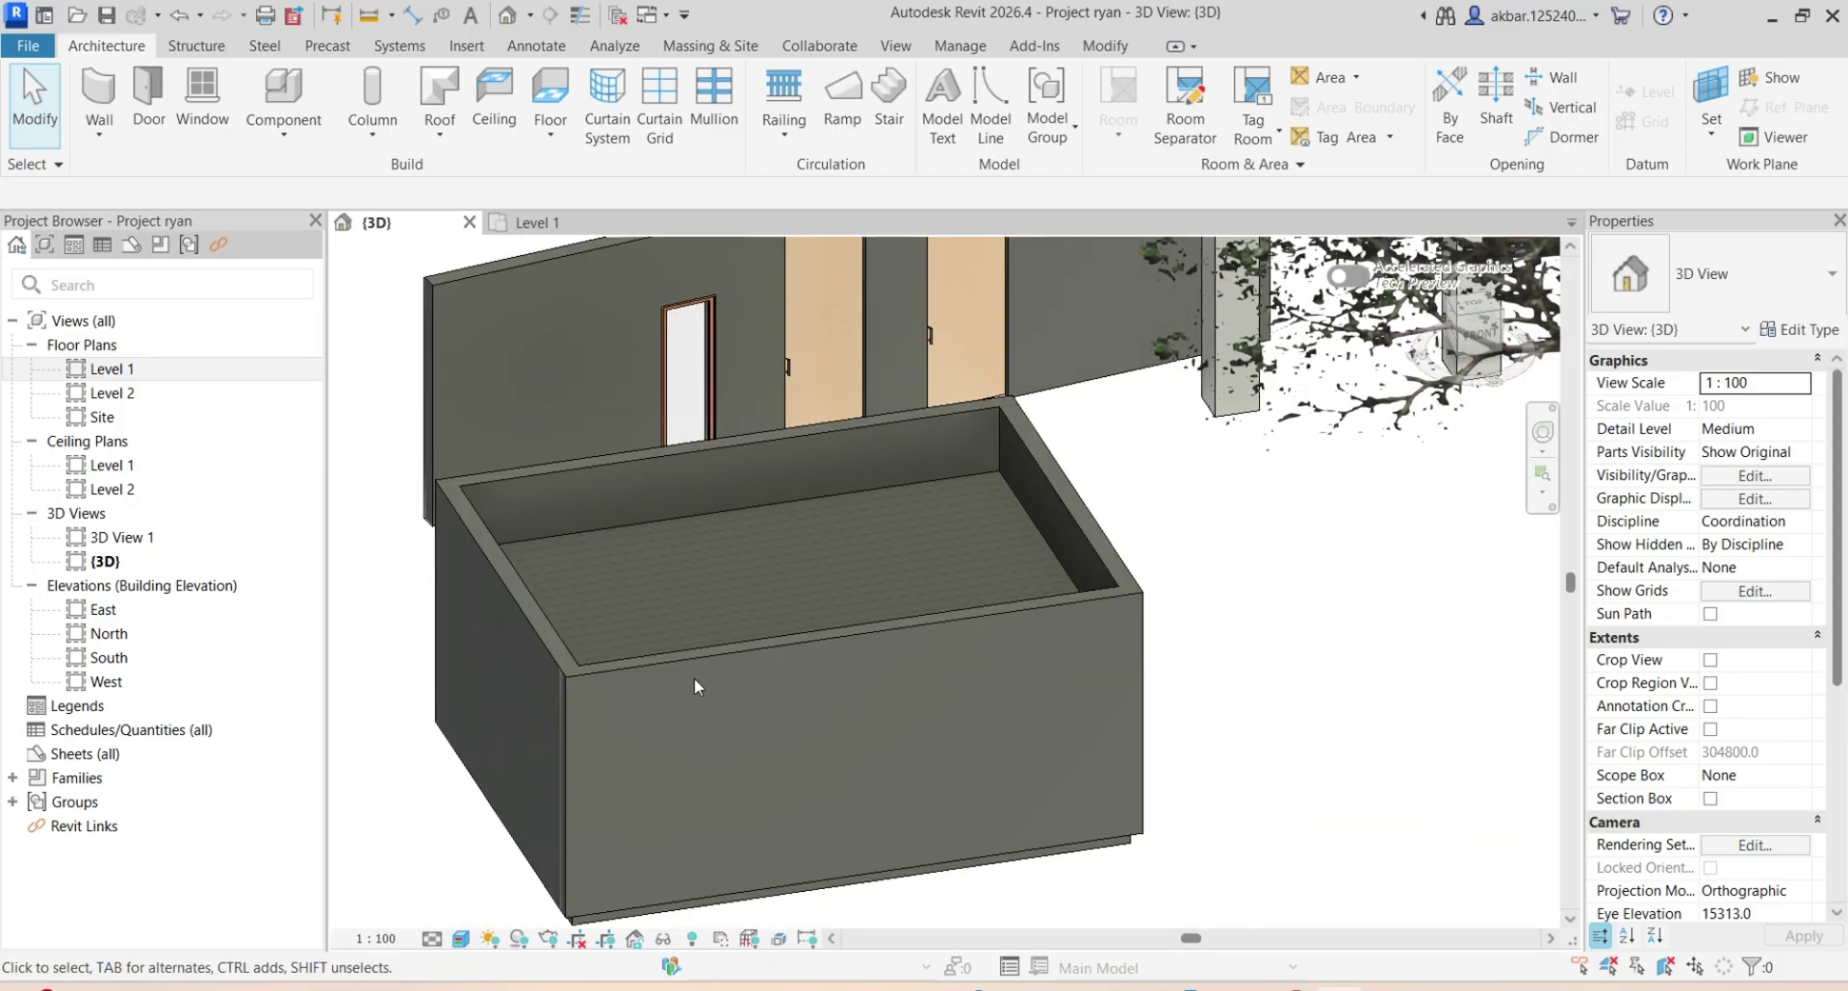
shift+middle_drag(695, 678, 741, 374)
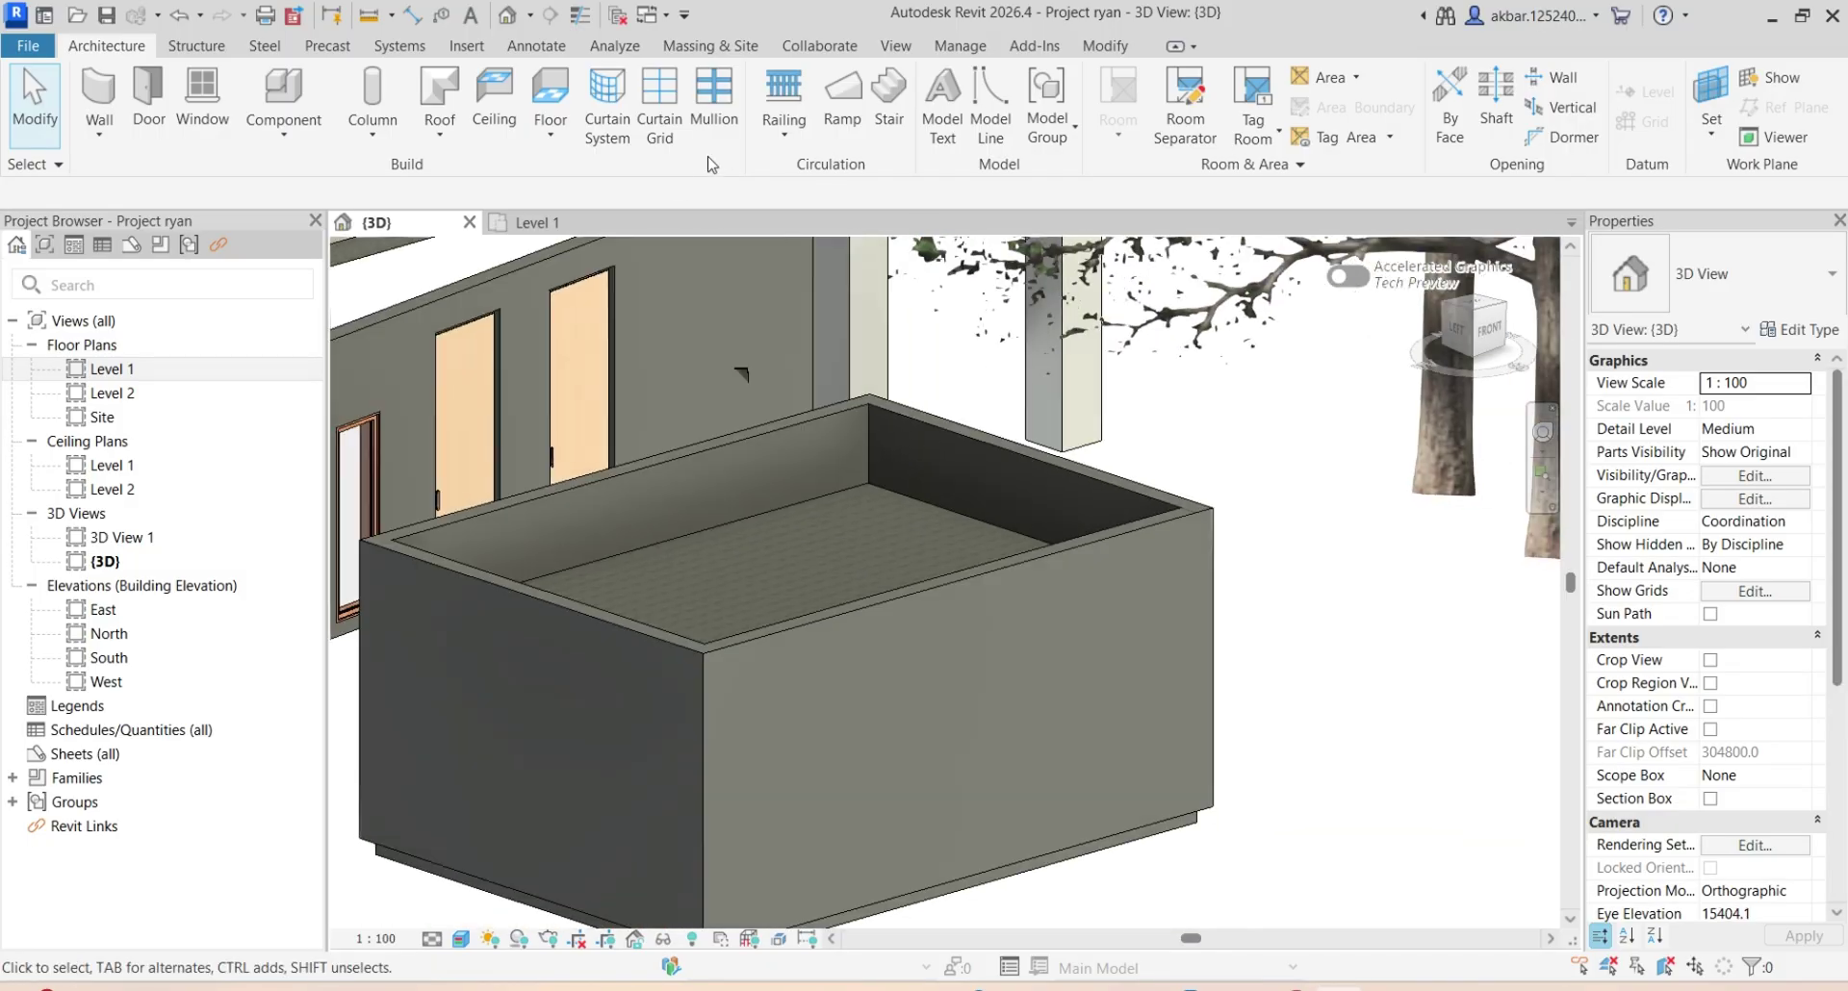
Create a Generic - 400mm footprint roof on Level 2 with a rectangular boundary along the room's outer wall faces, all edges sloping 30°
click(439, 94)
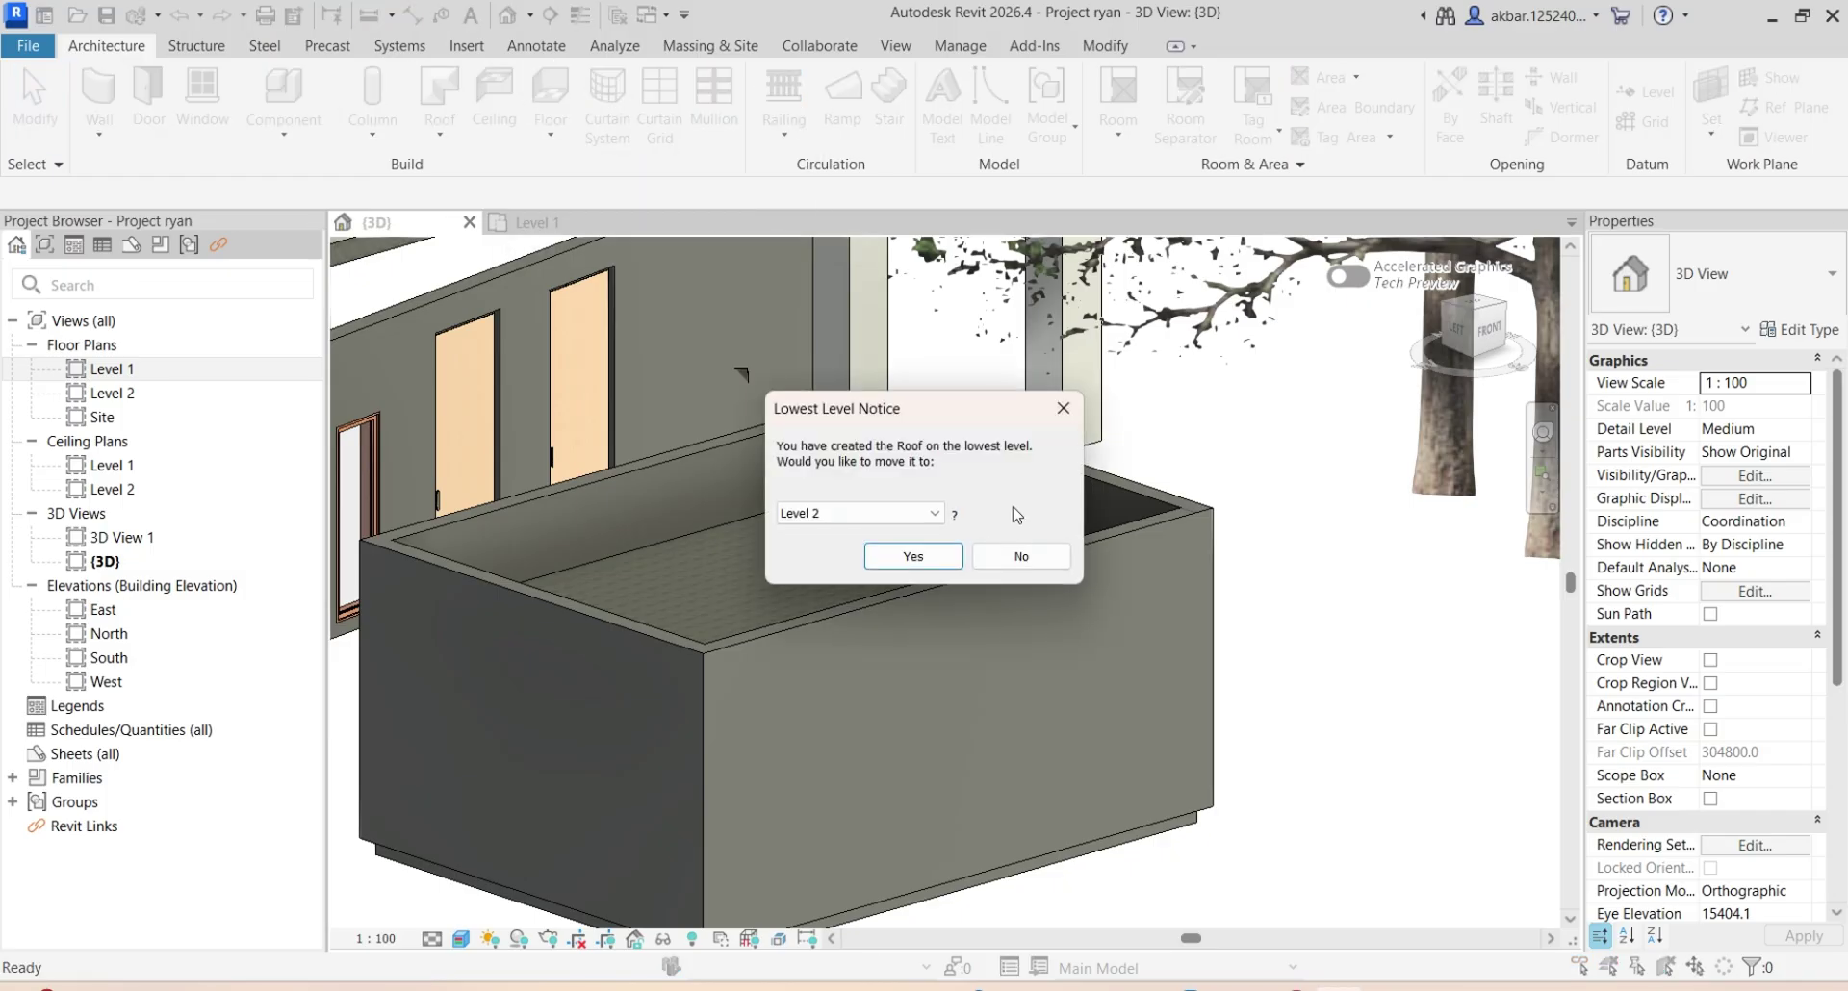
click(913, 557)
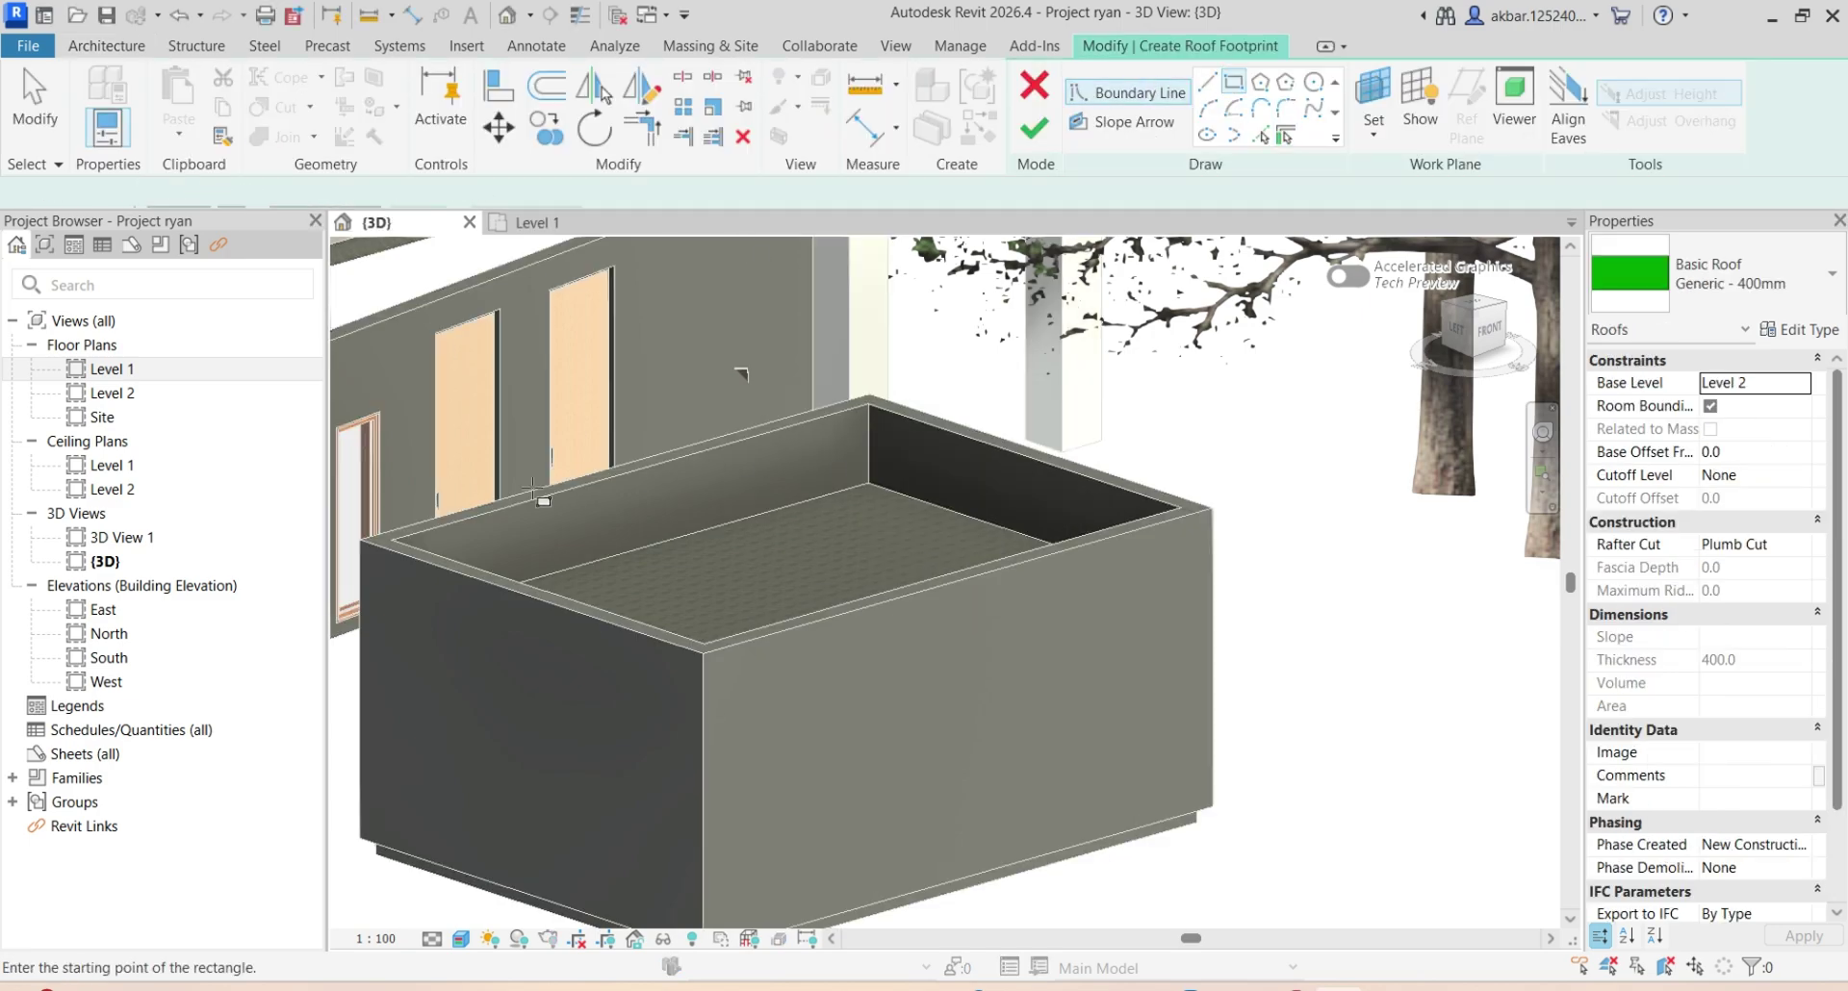
click(535, 223)
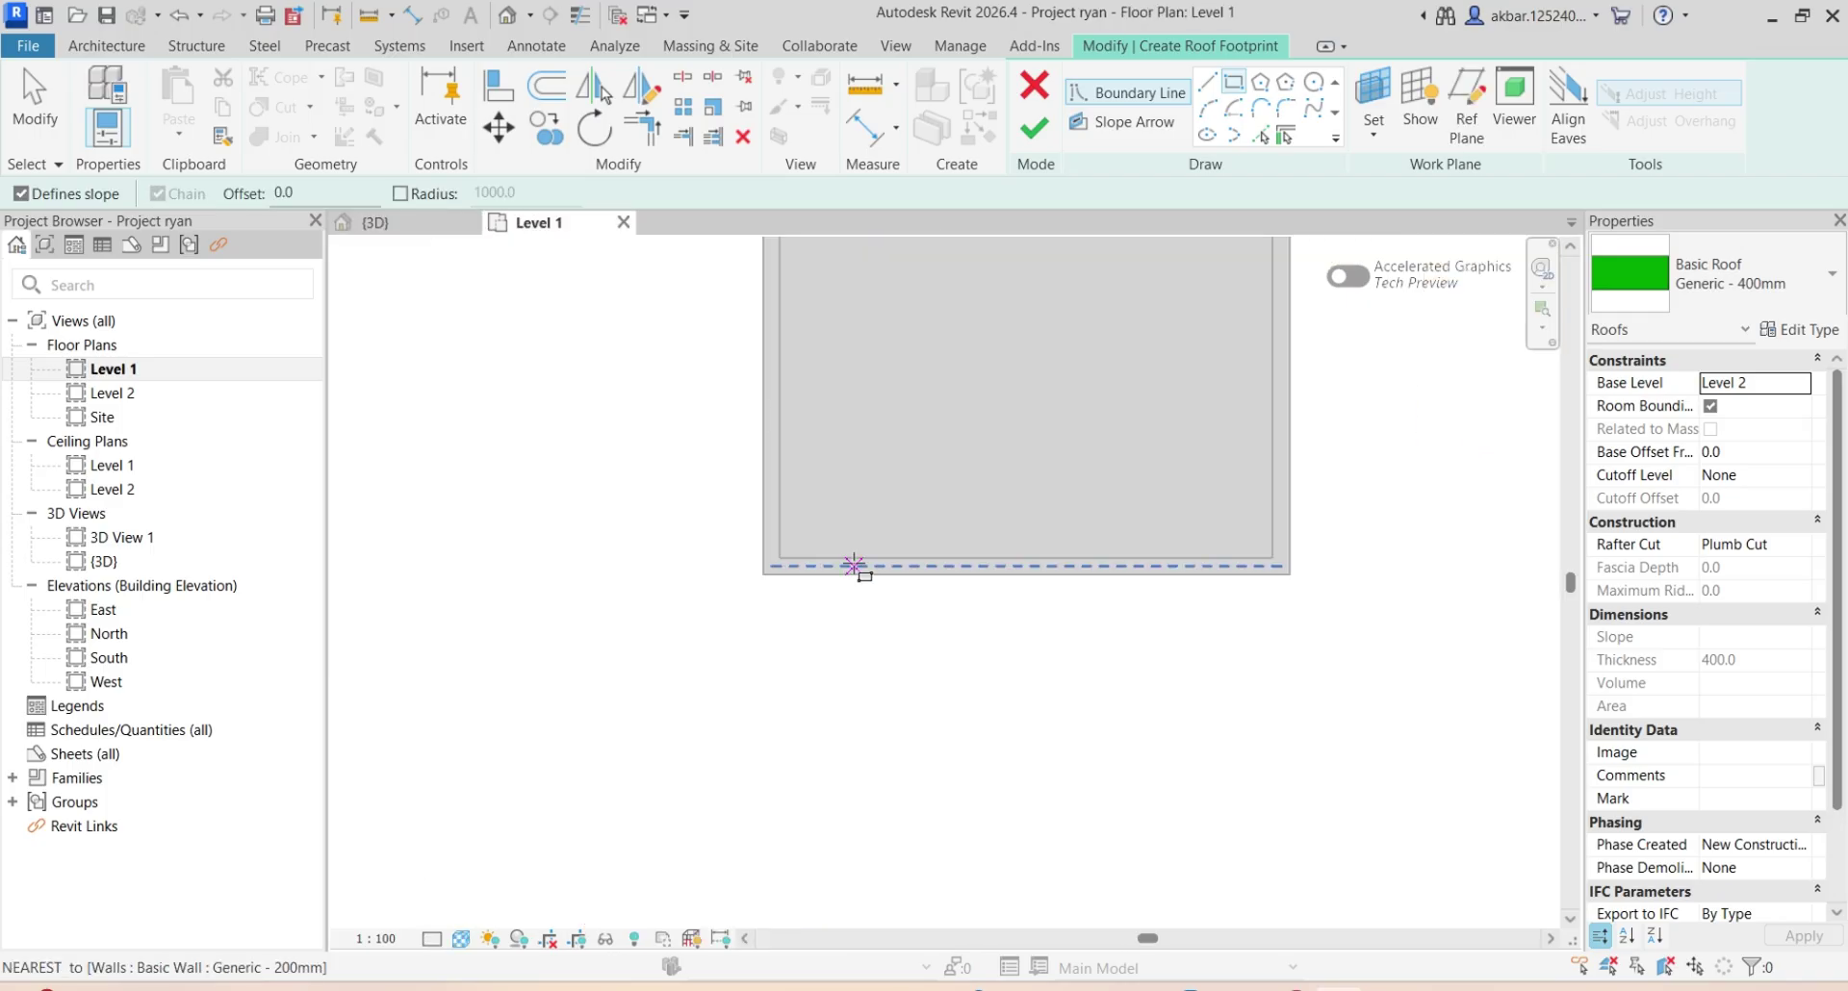
middle_drag(865, 573, 936, 921)
scroll(907, 912, down, 1)
scroll(849, 780, down, 2)
middle_drag(836, 739, 803, 679)
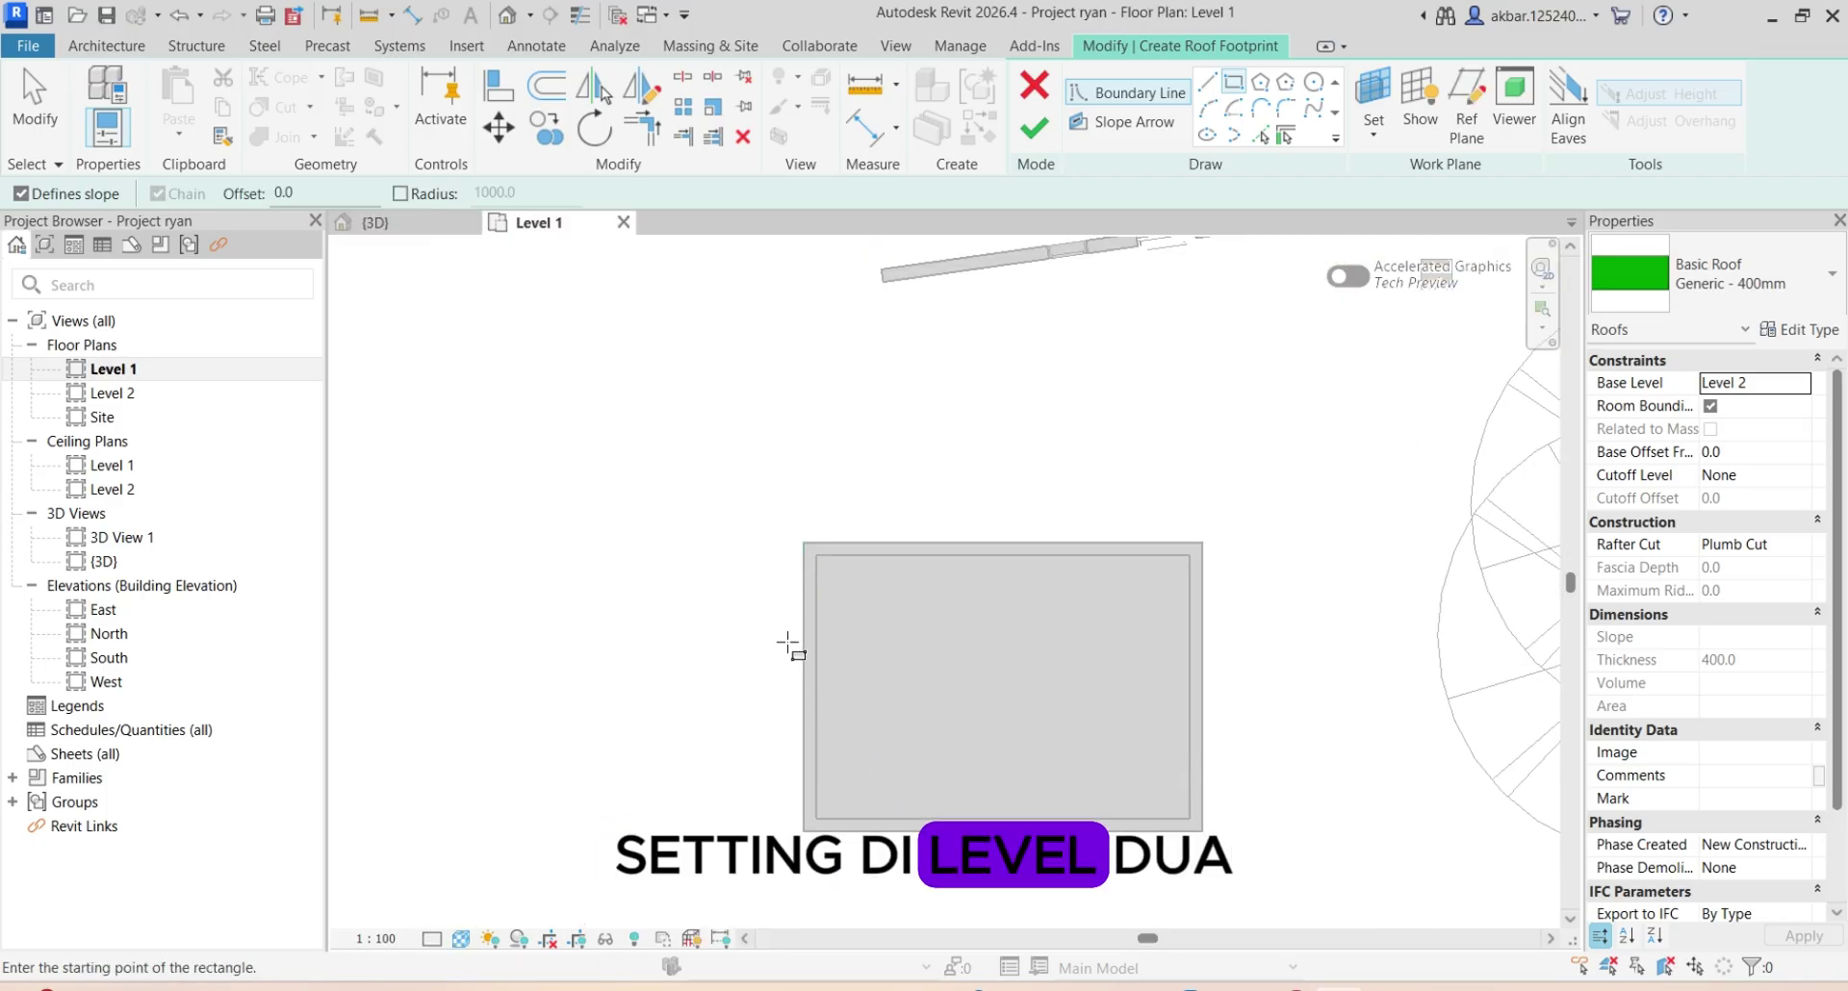
click(804, 542)
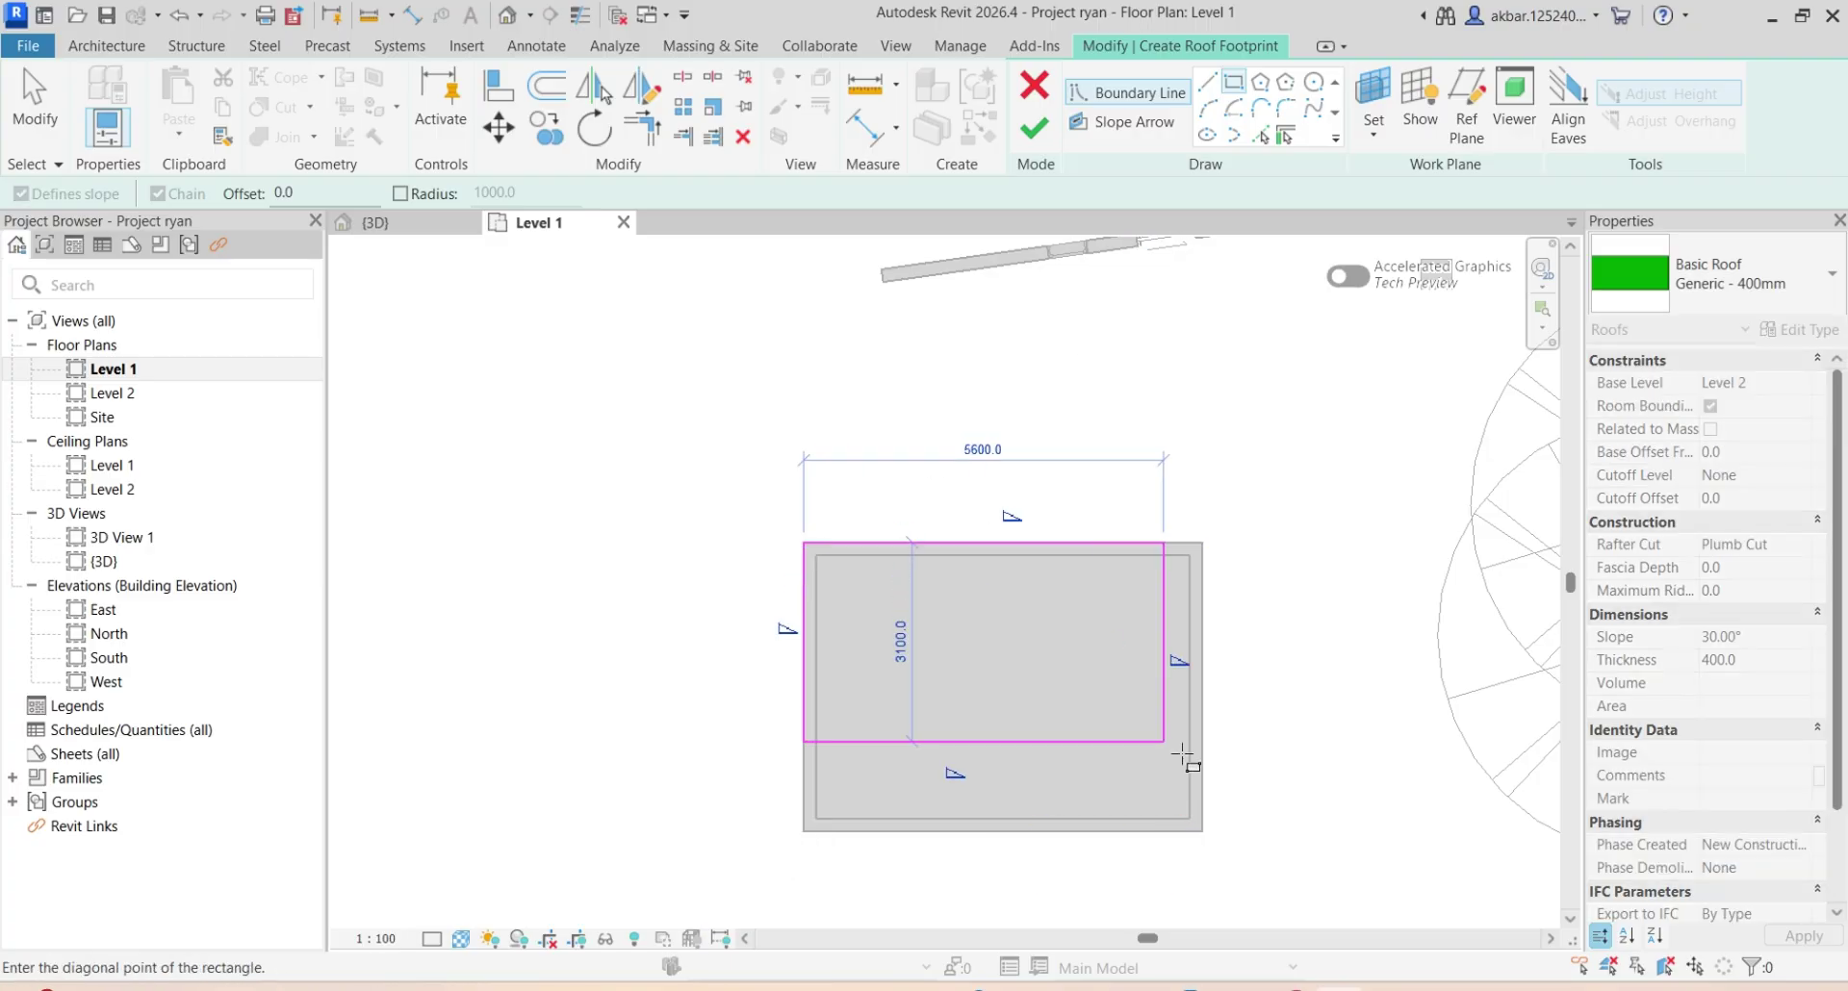
click(1202, 831)
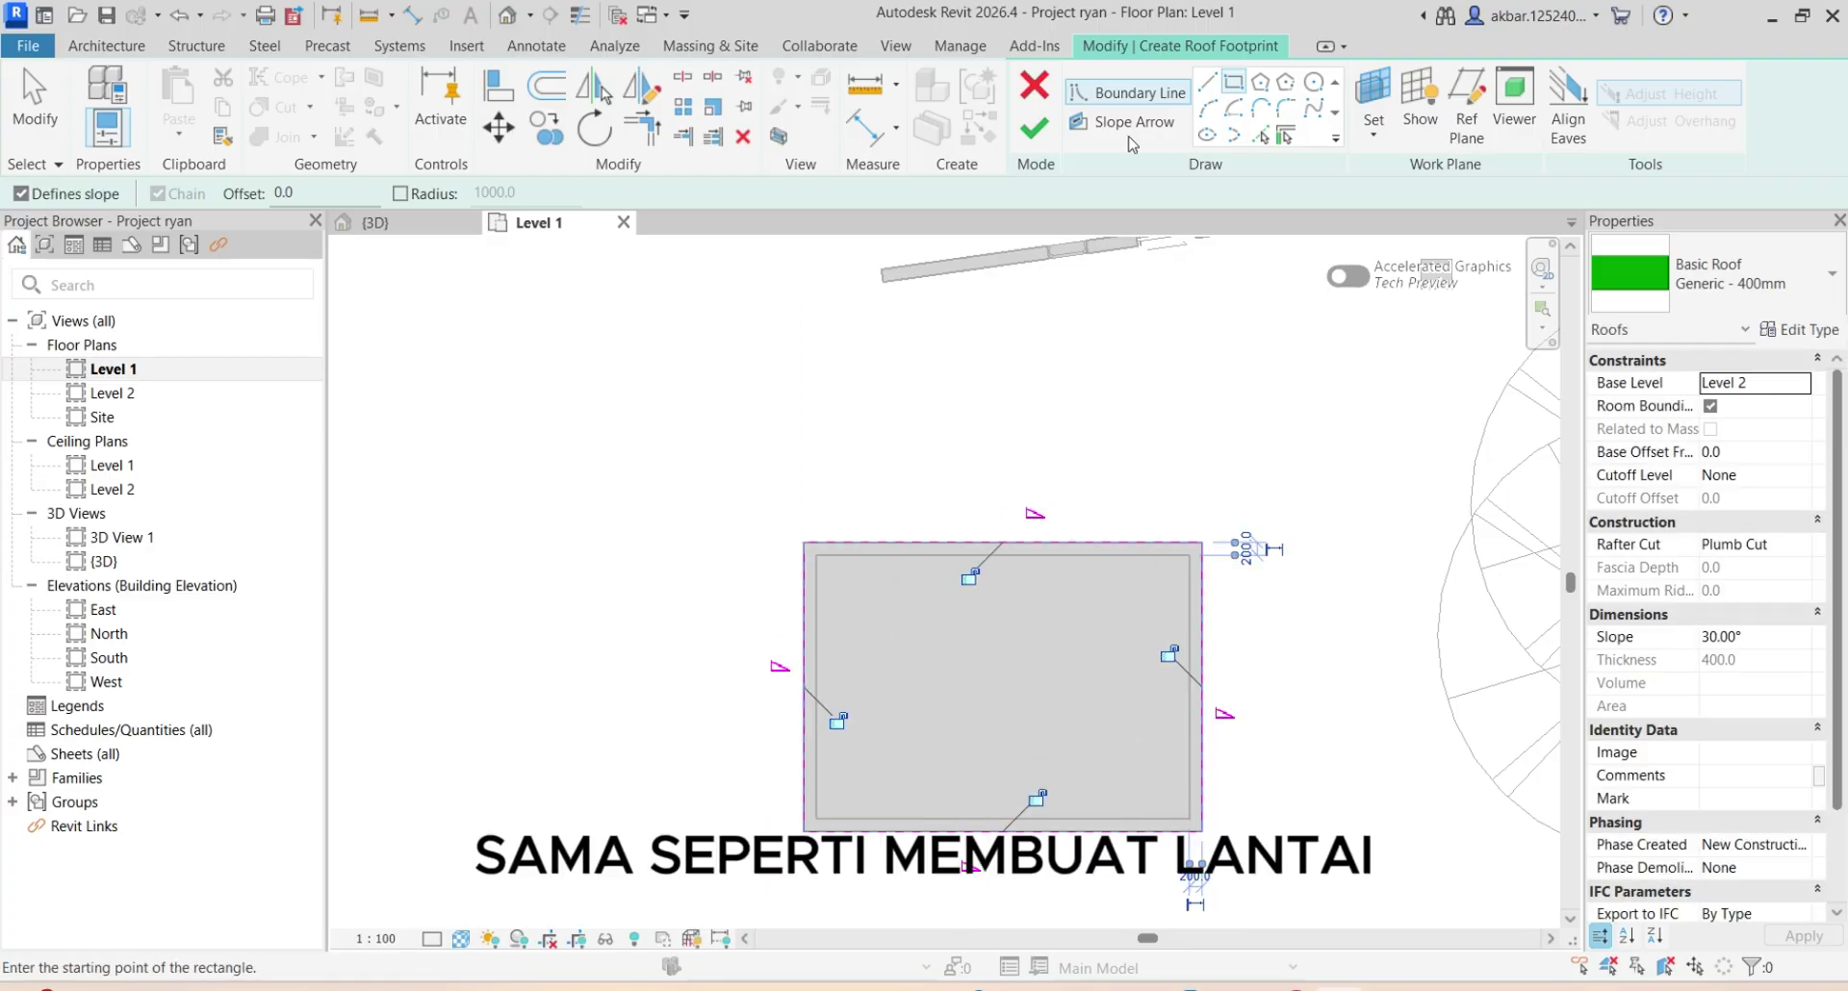
click(1035, 128)
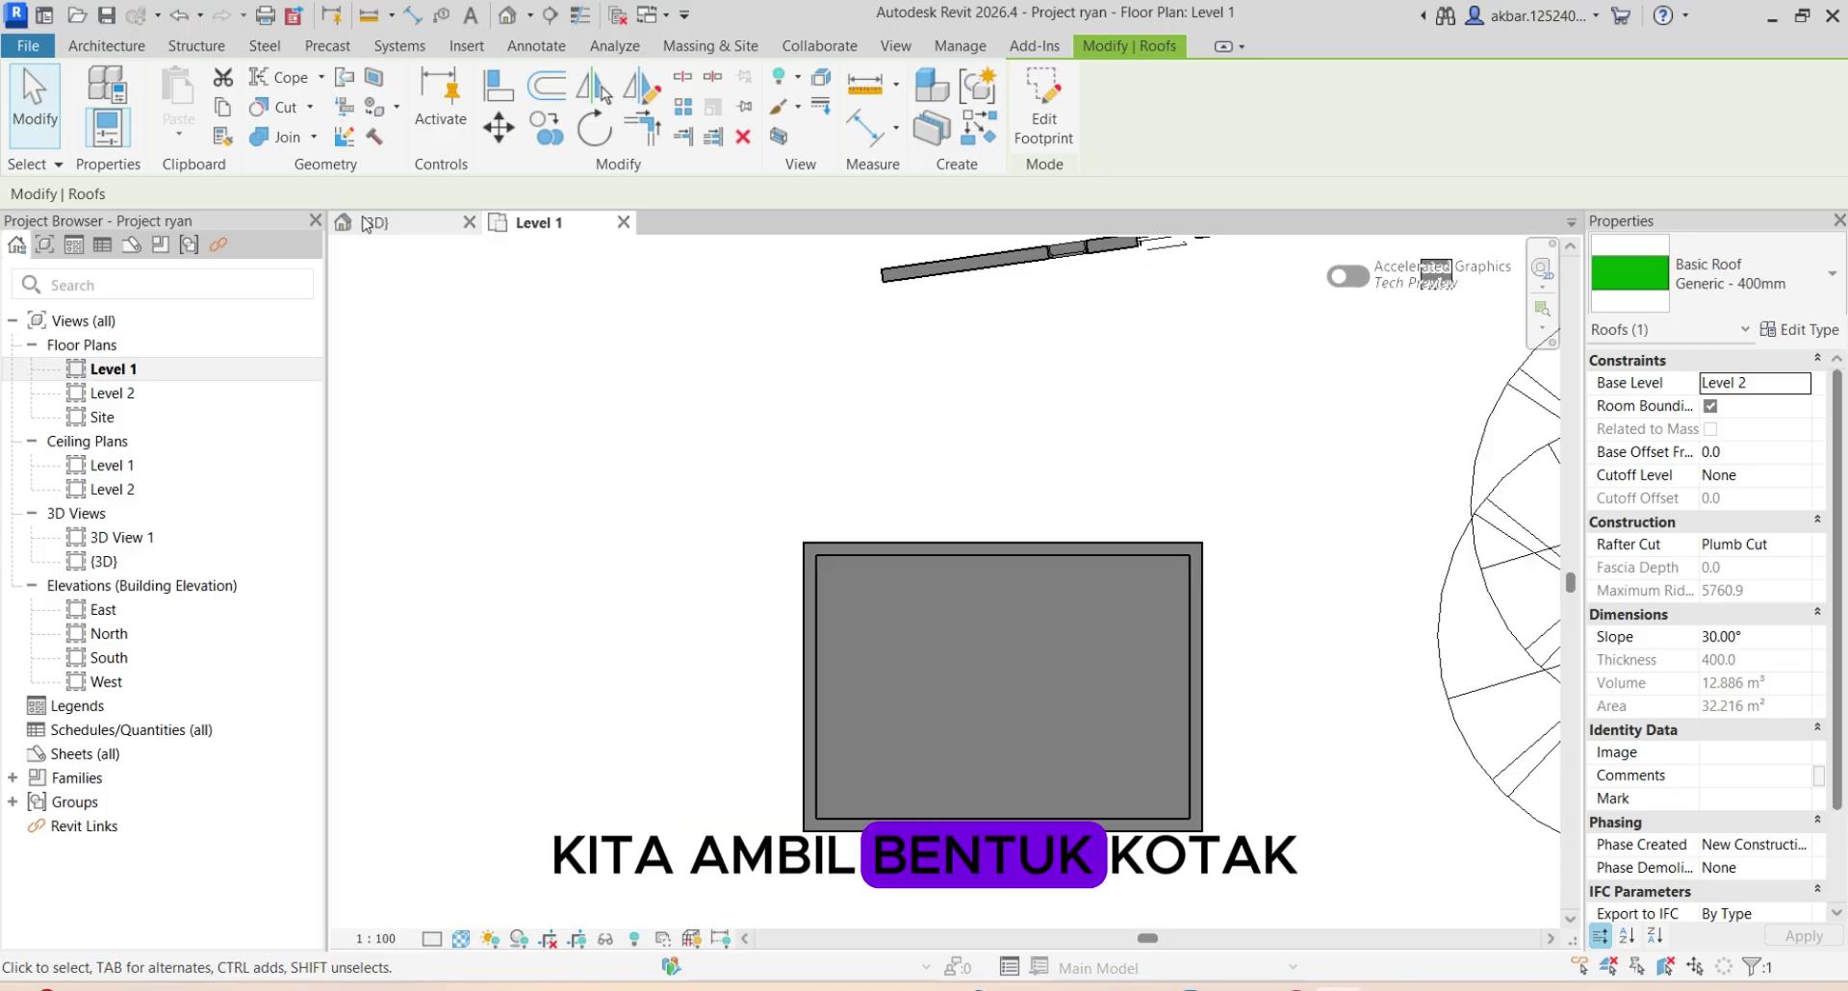
Examine the new roof's position above the small room's walls from several sides in the 3D view
click(429, 224)
scroll(797, 436, down, 2)
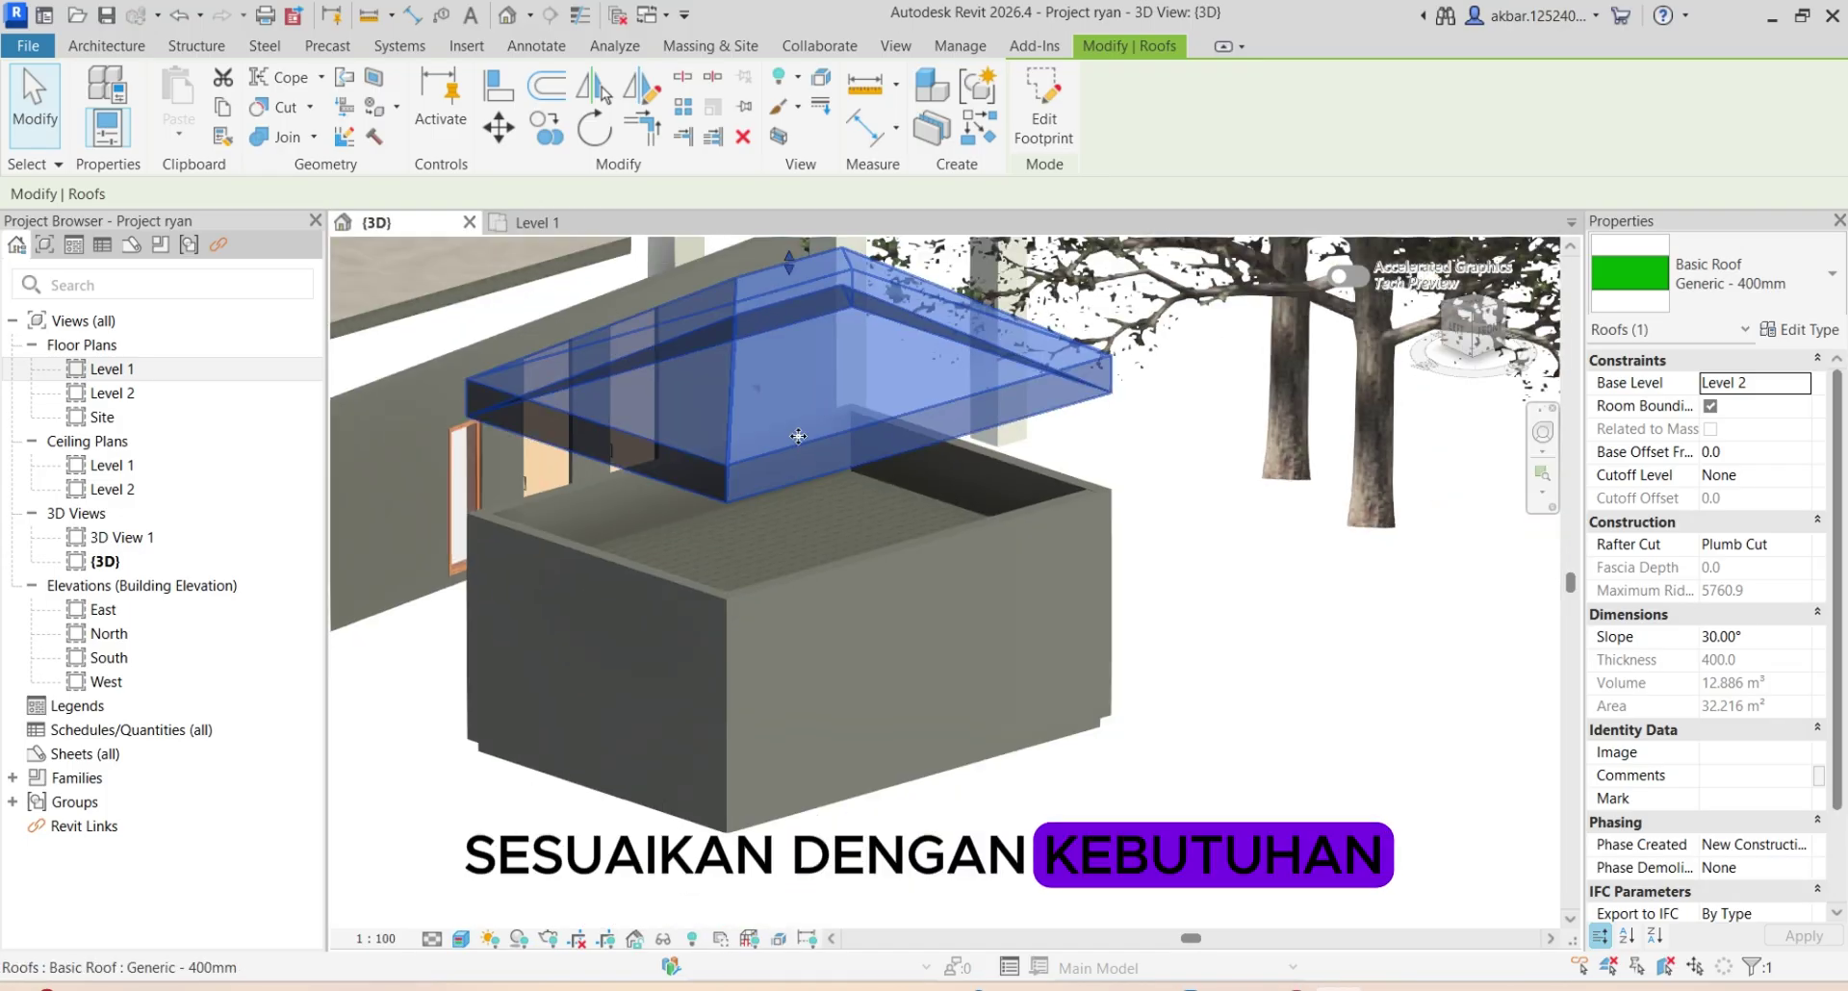
click(1095, 602)
scroll(1266, 631, up, 1)
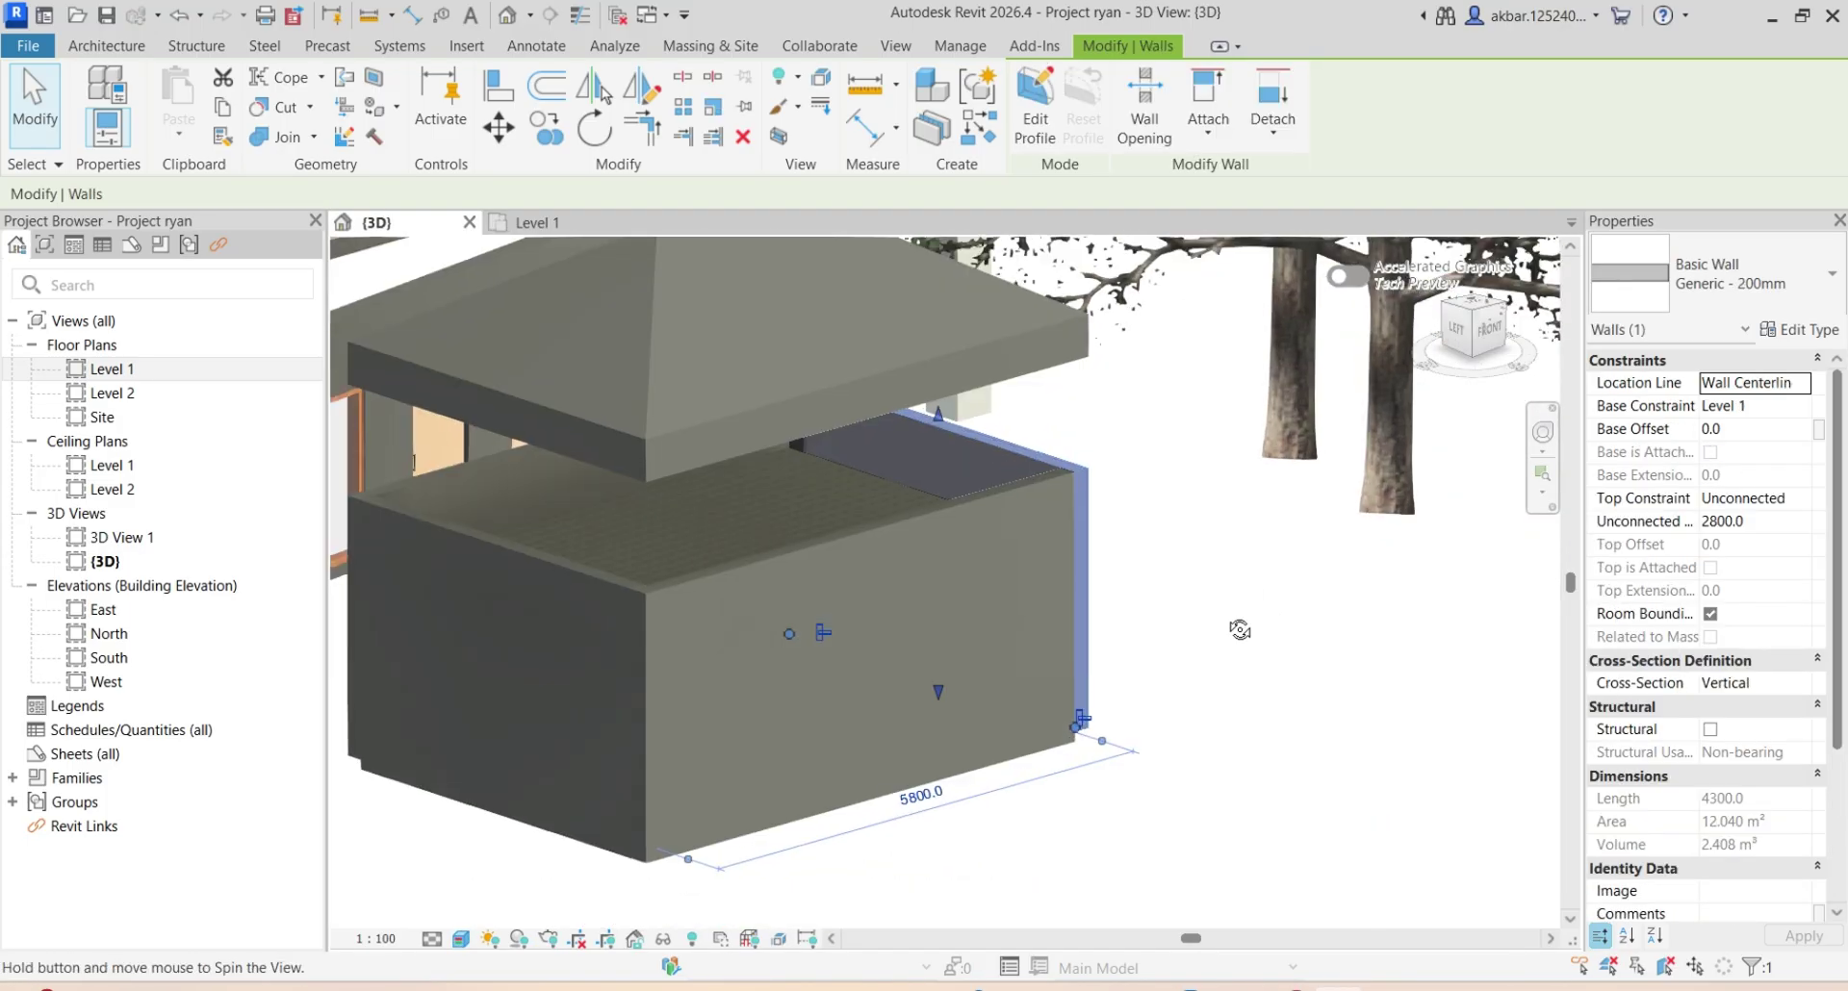
shift+middle_drag(1269, 637, 1083, 621)
scroll(770, 488, down, 4)
scroll(967, 581, up, 2)
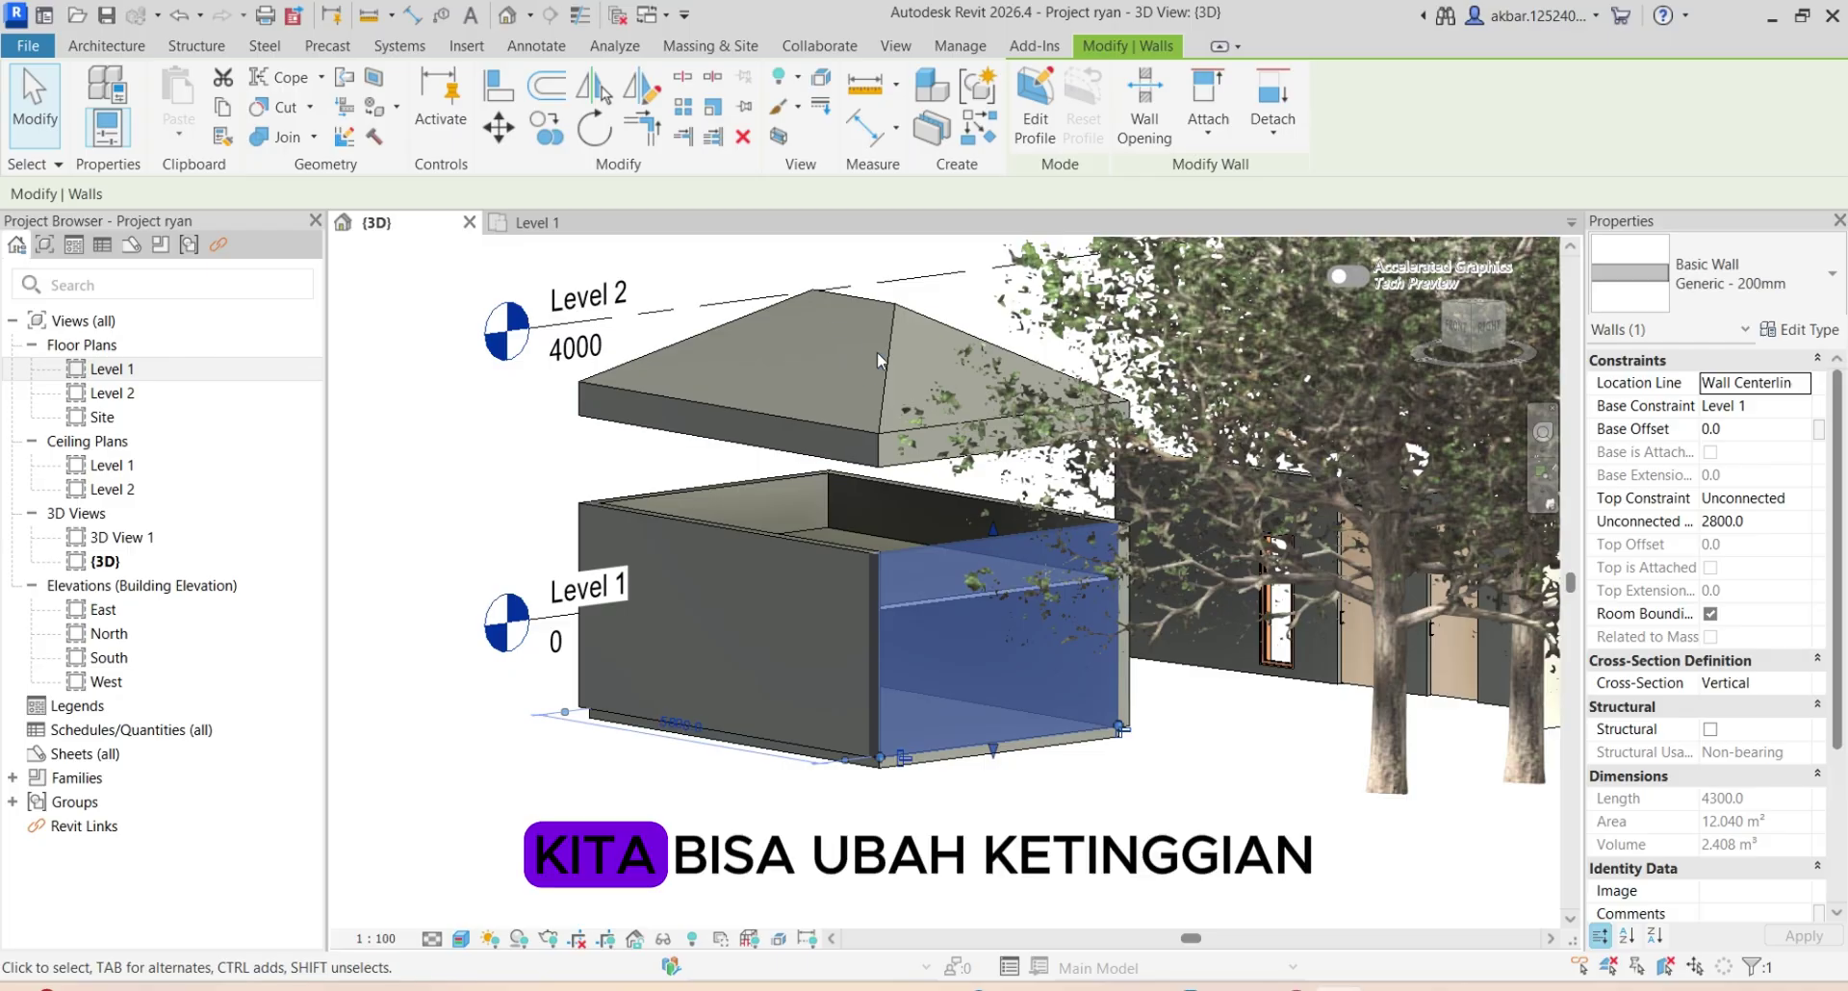
click(885, 396)
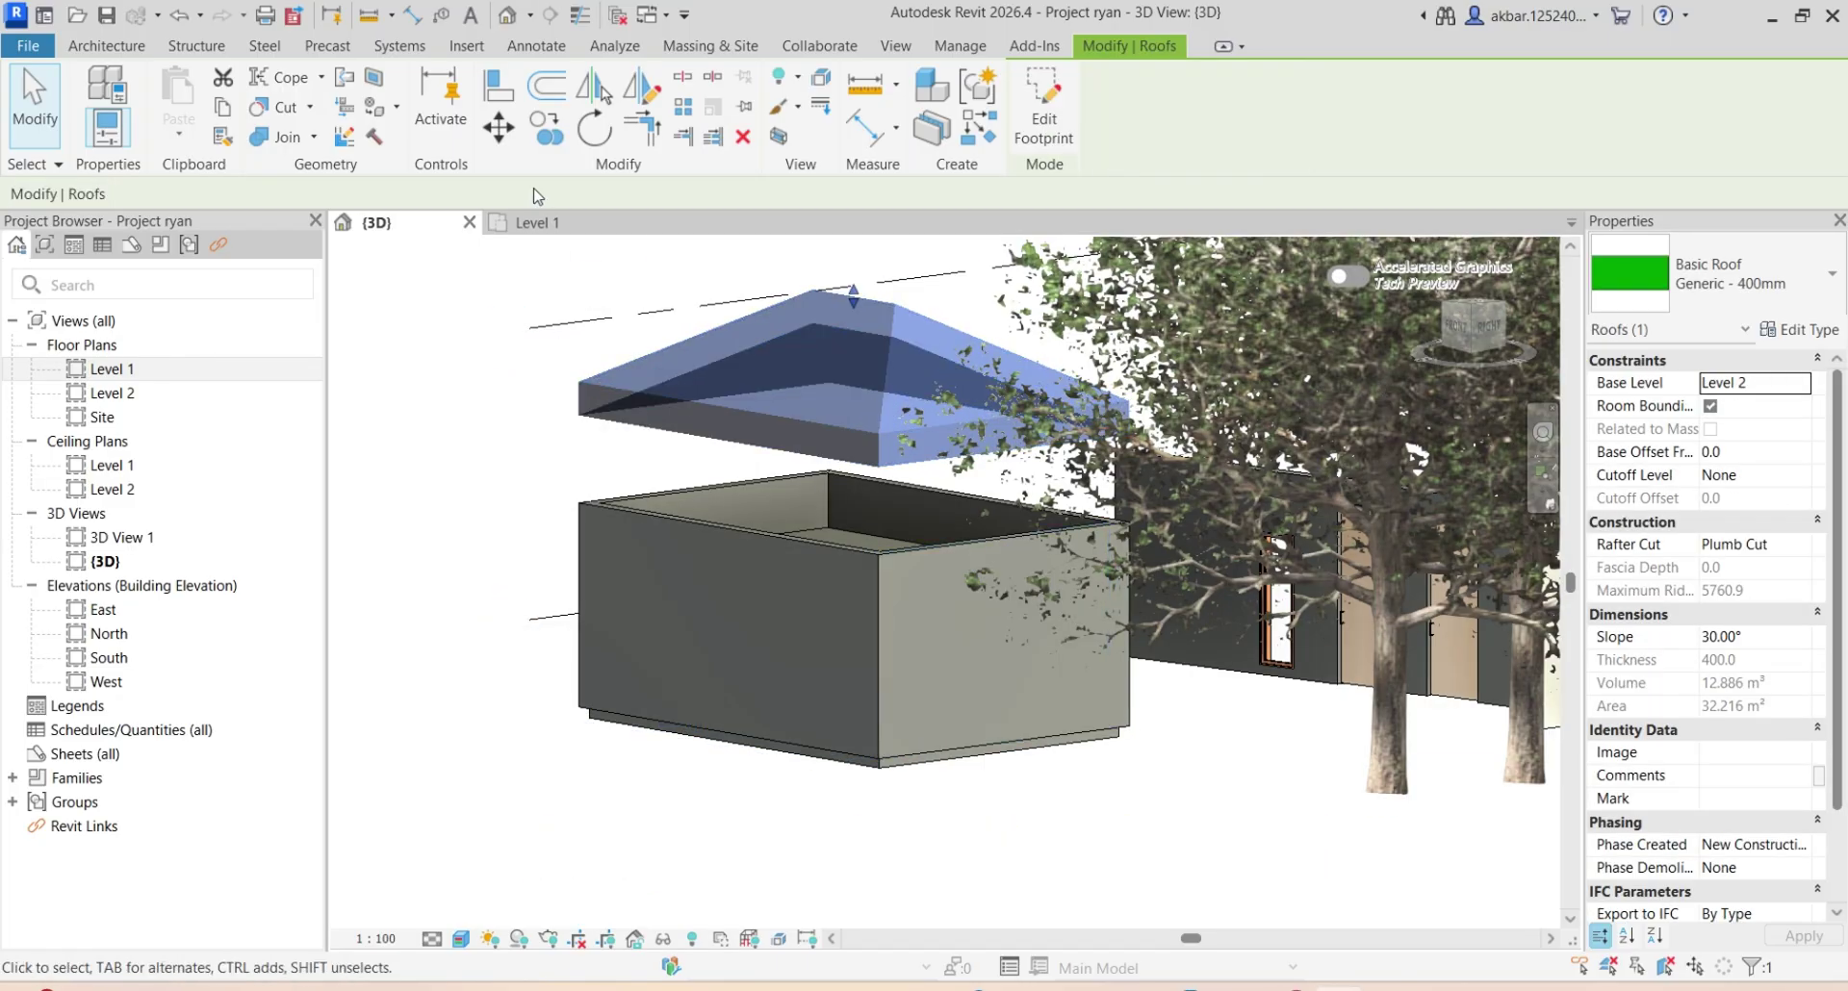
click(502, 478)
Attach the top of one 6000 mm long wall of the small room to the hipped roof
click(638, 517)
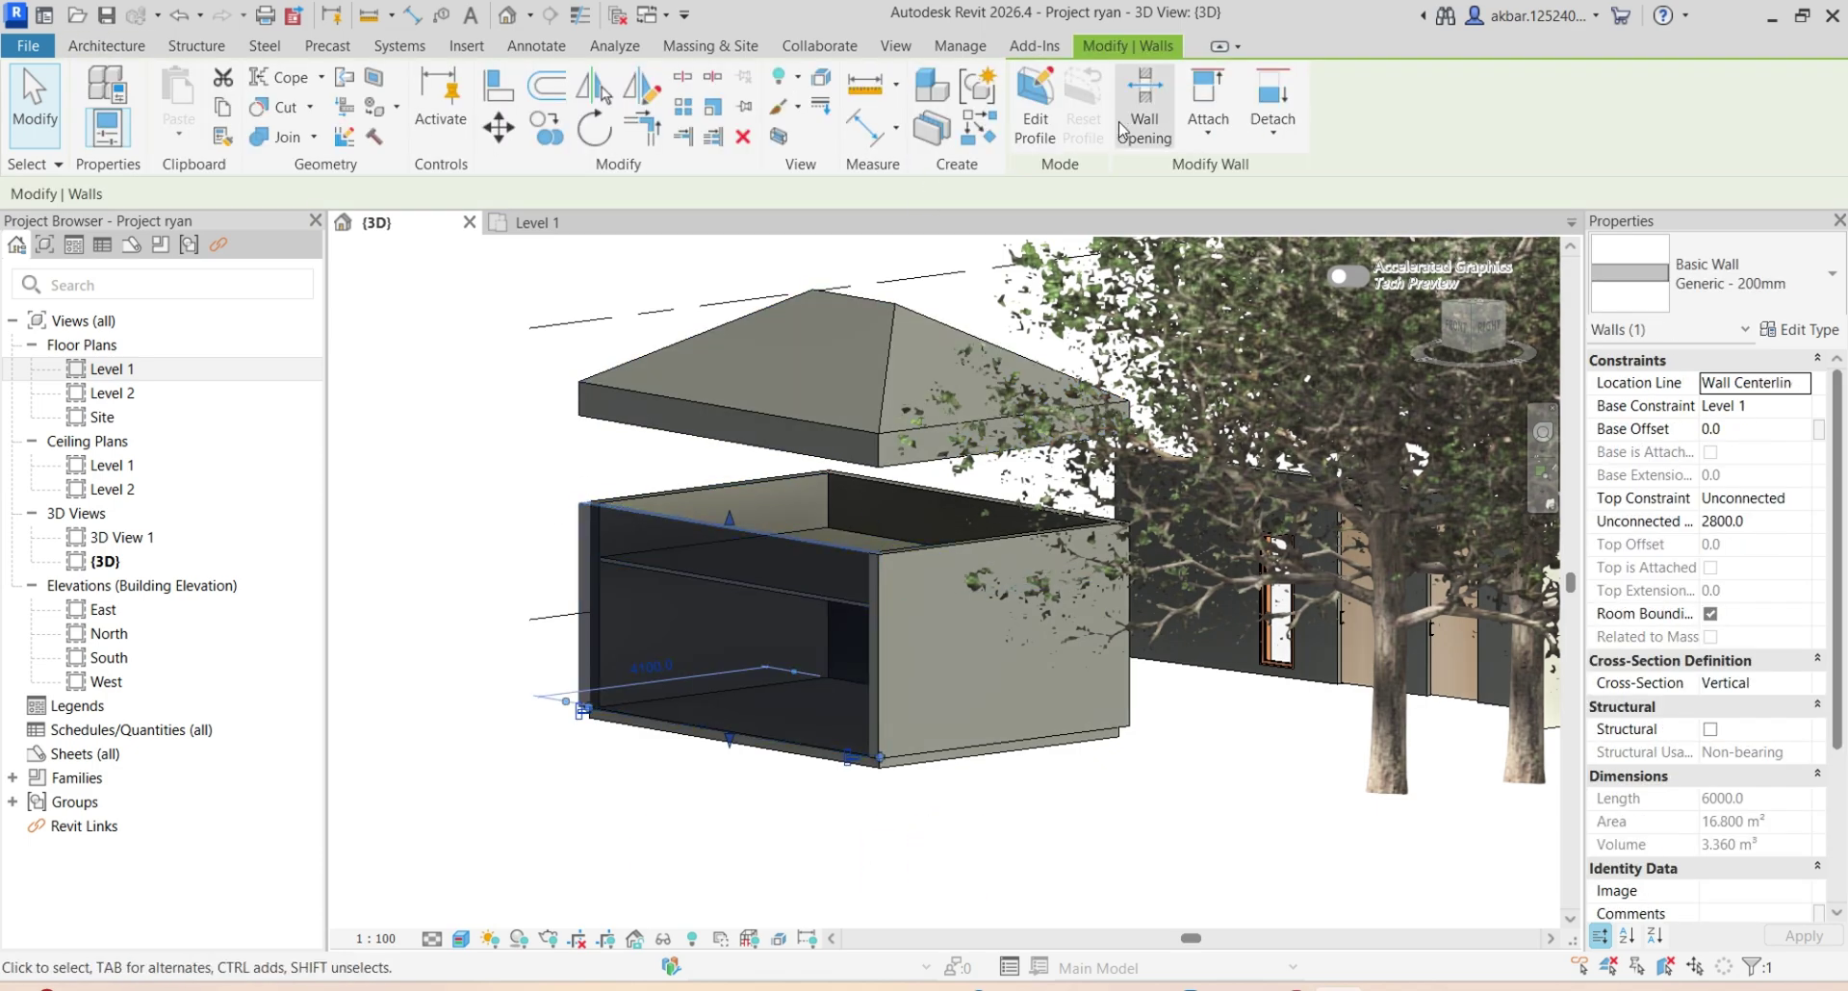
click(1208, 96)
click(1215, 169)
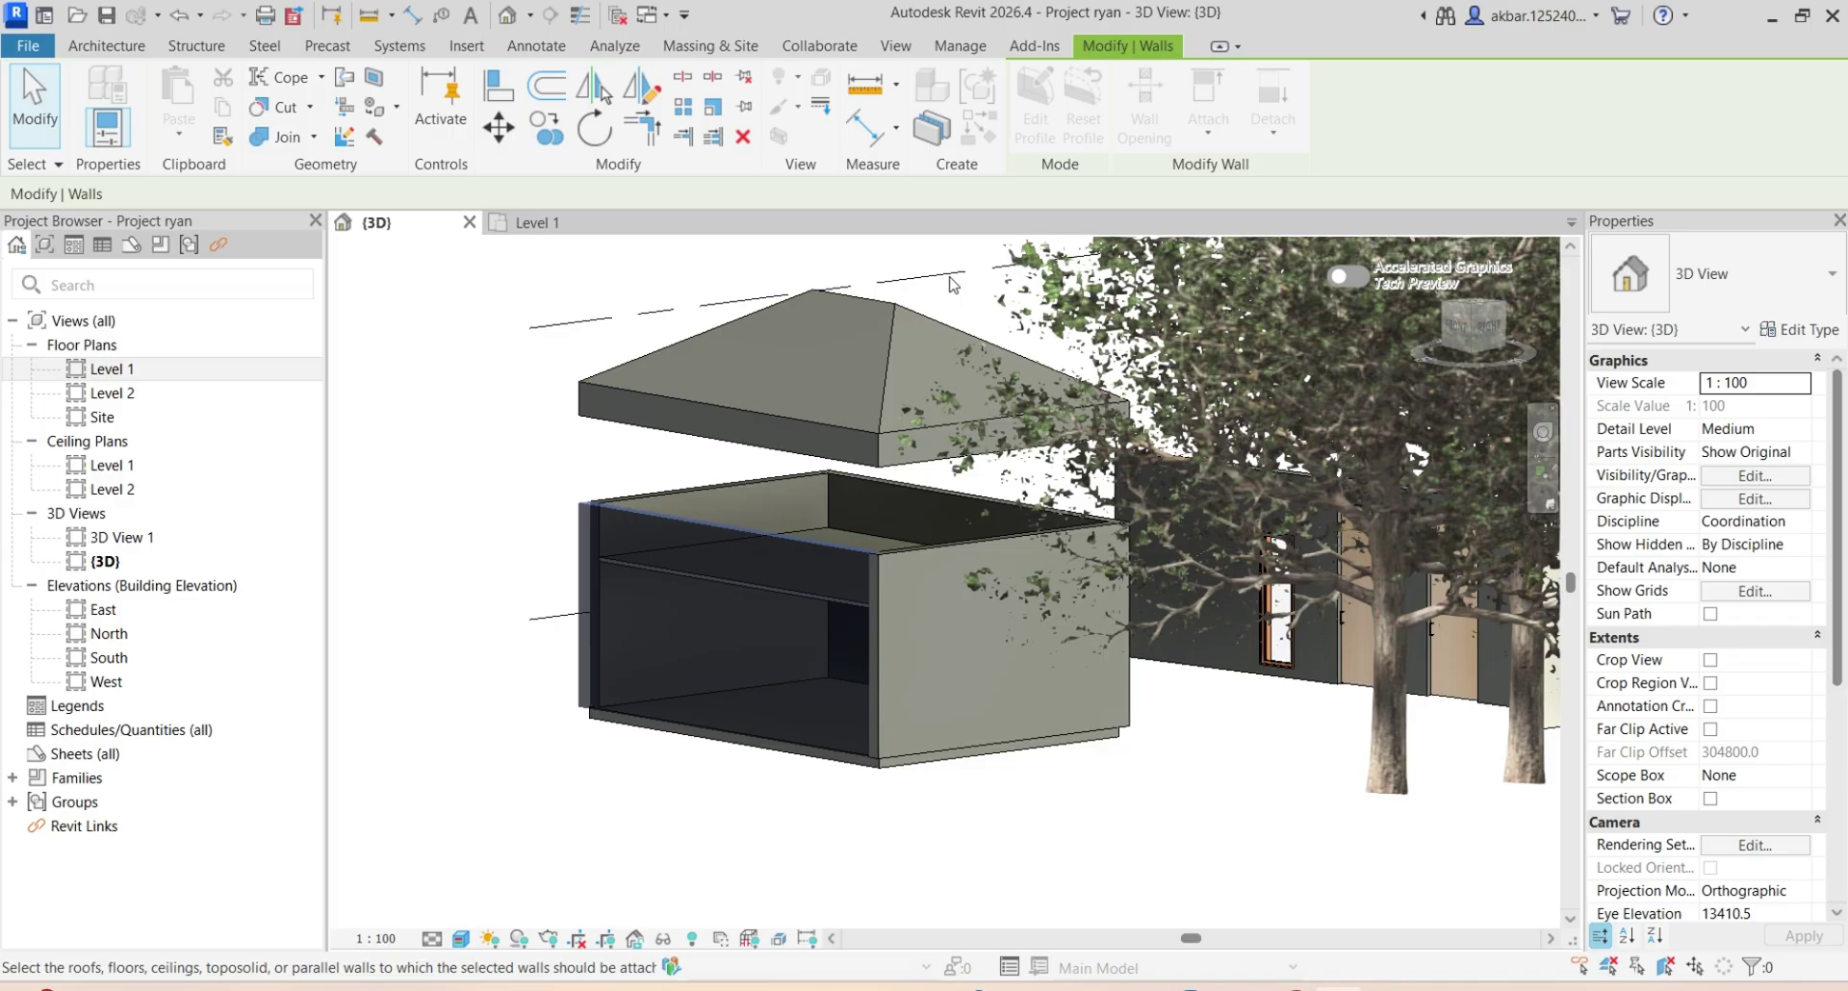
click(851, 431)
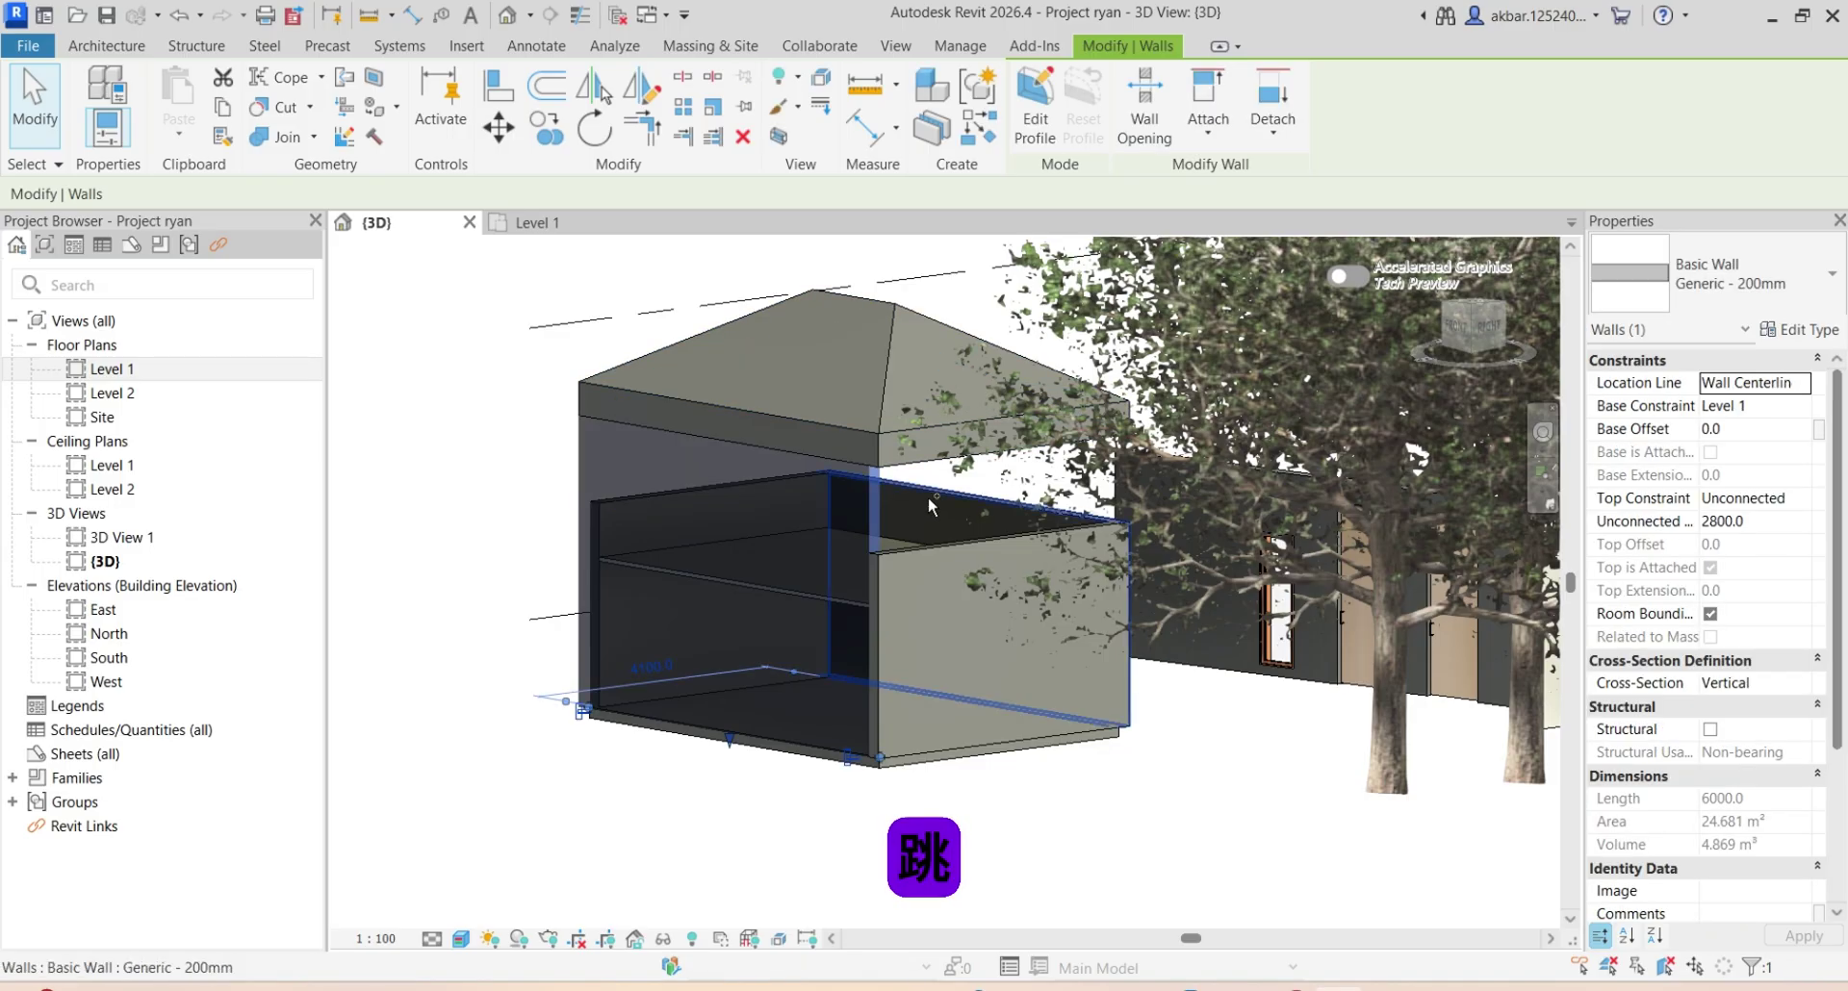
Add the room's other three walls to the selection and attach the tops of all four to the roof
ctrl+click(998, 537)
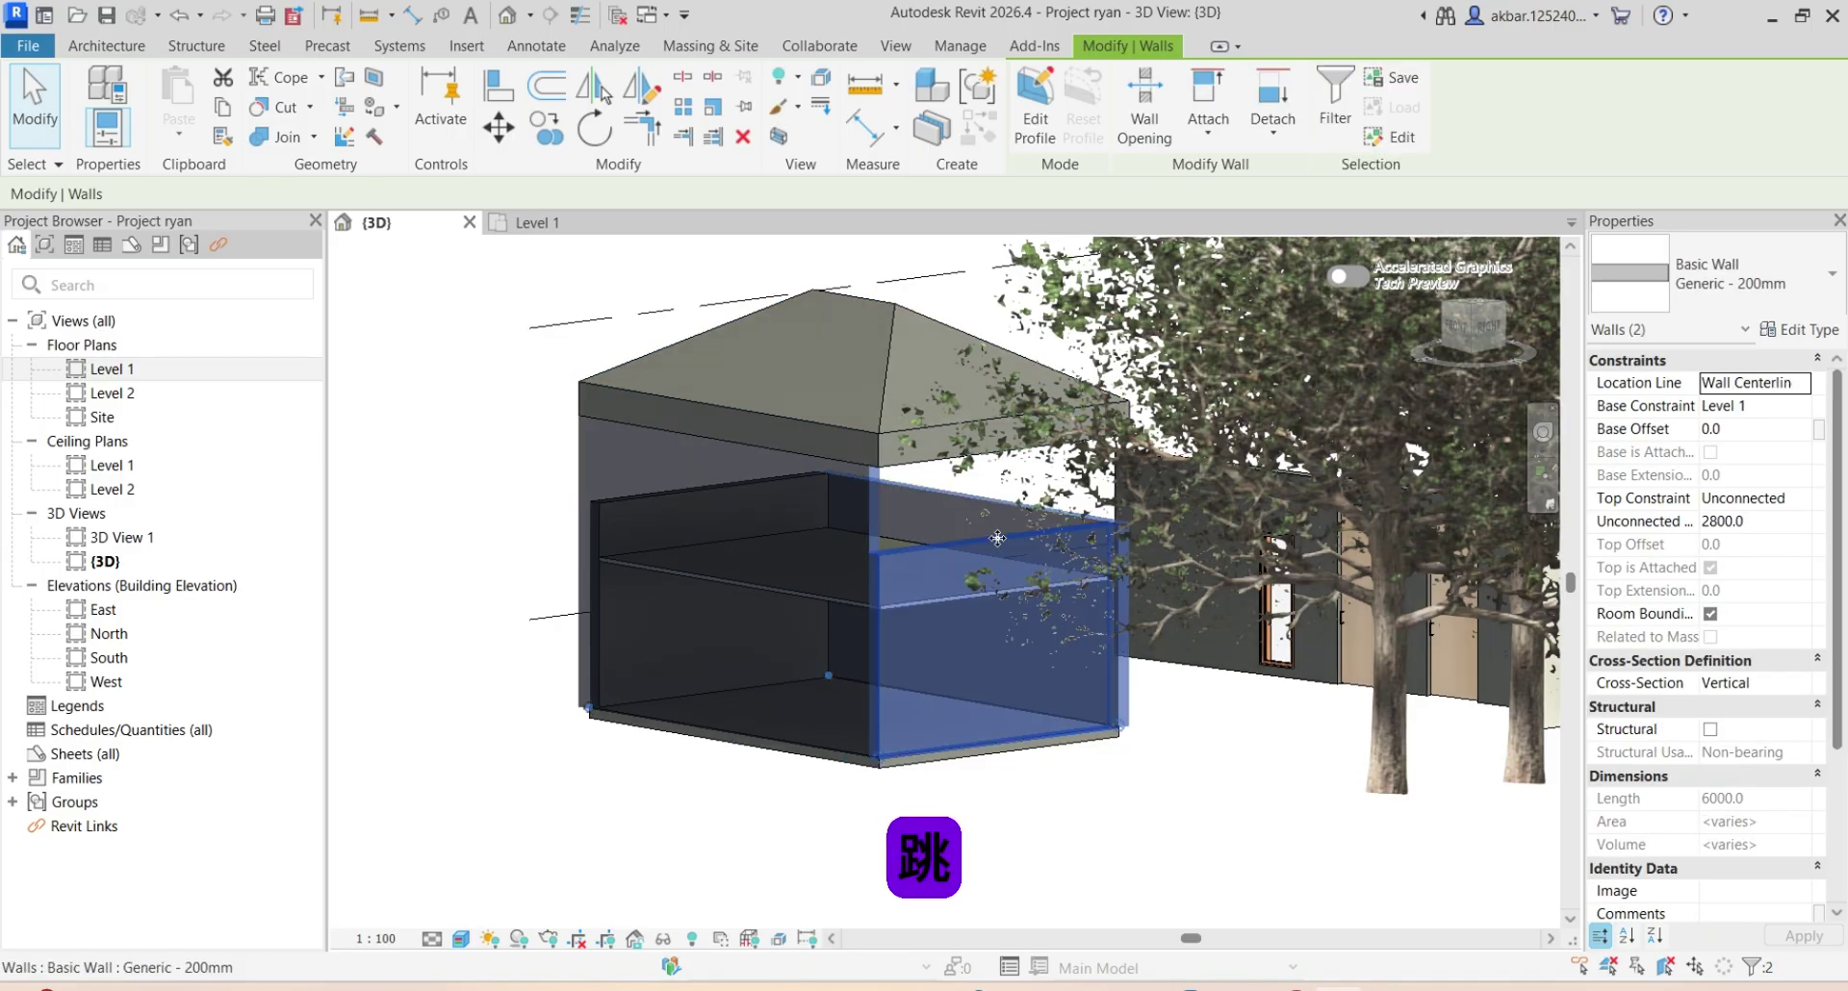
shift+middle_drag(742, 511, 1182, 556)
ctrl+click(914, 553)
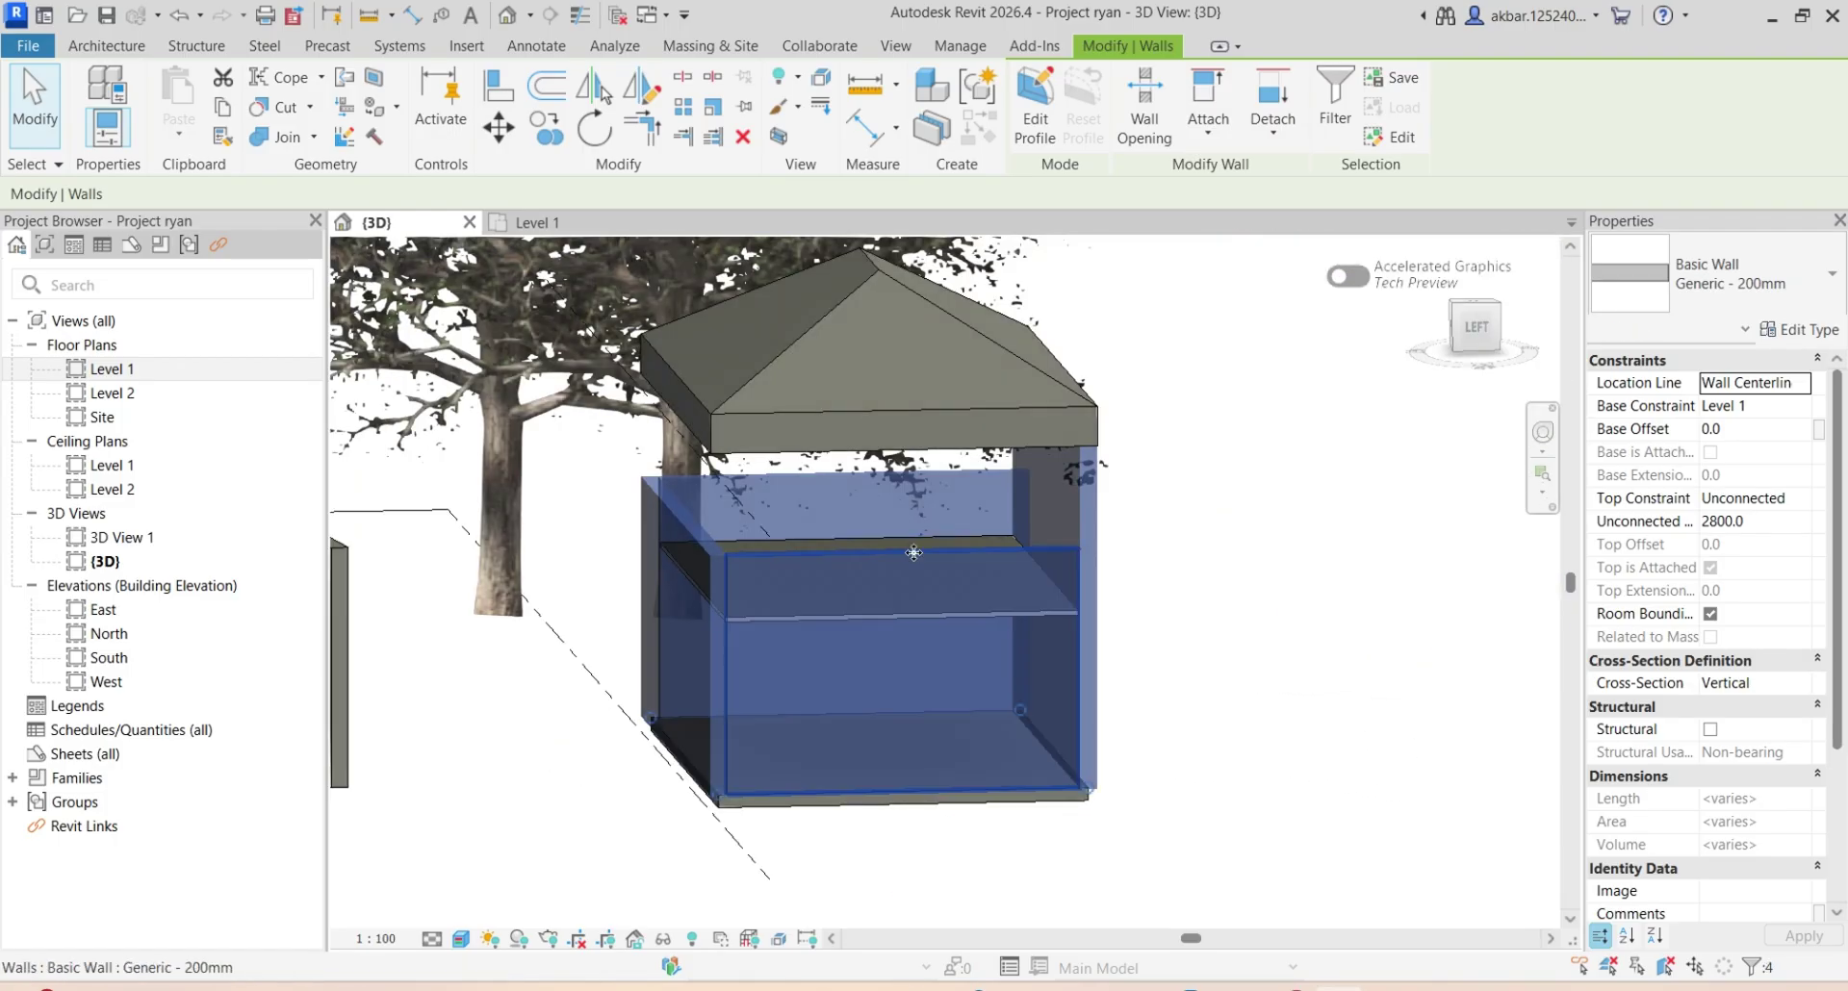
click(1208, 119)
click(1252, 177)
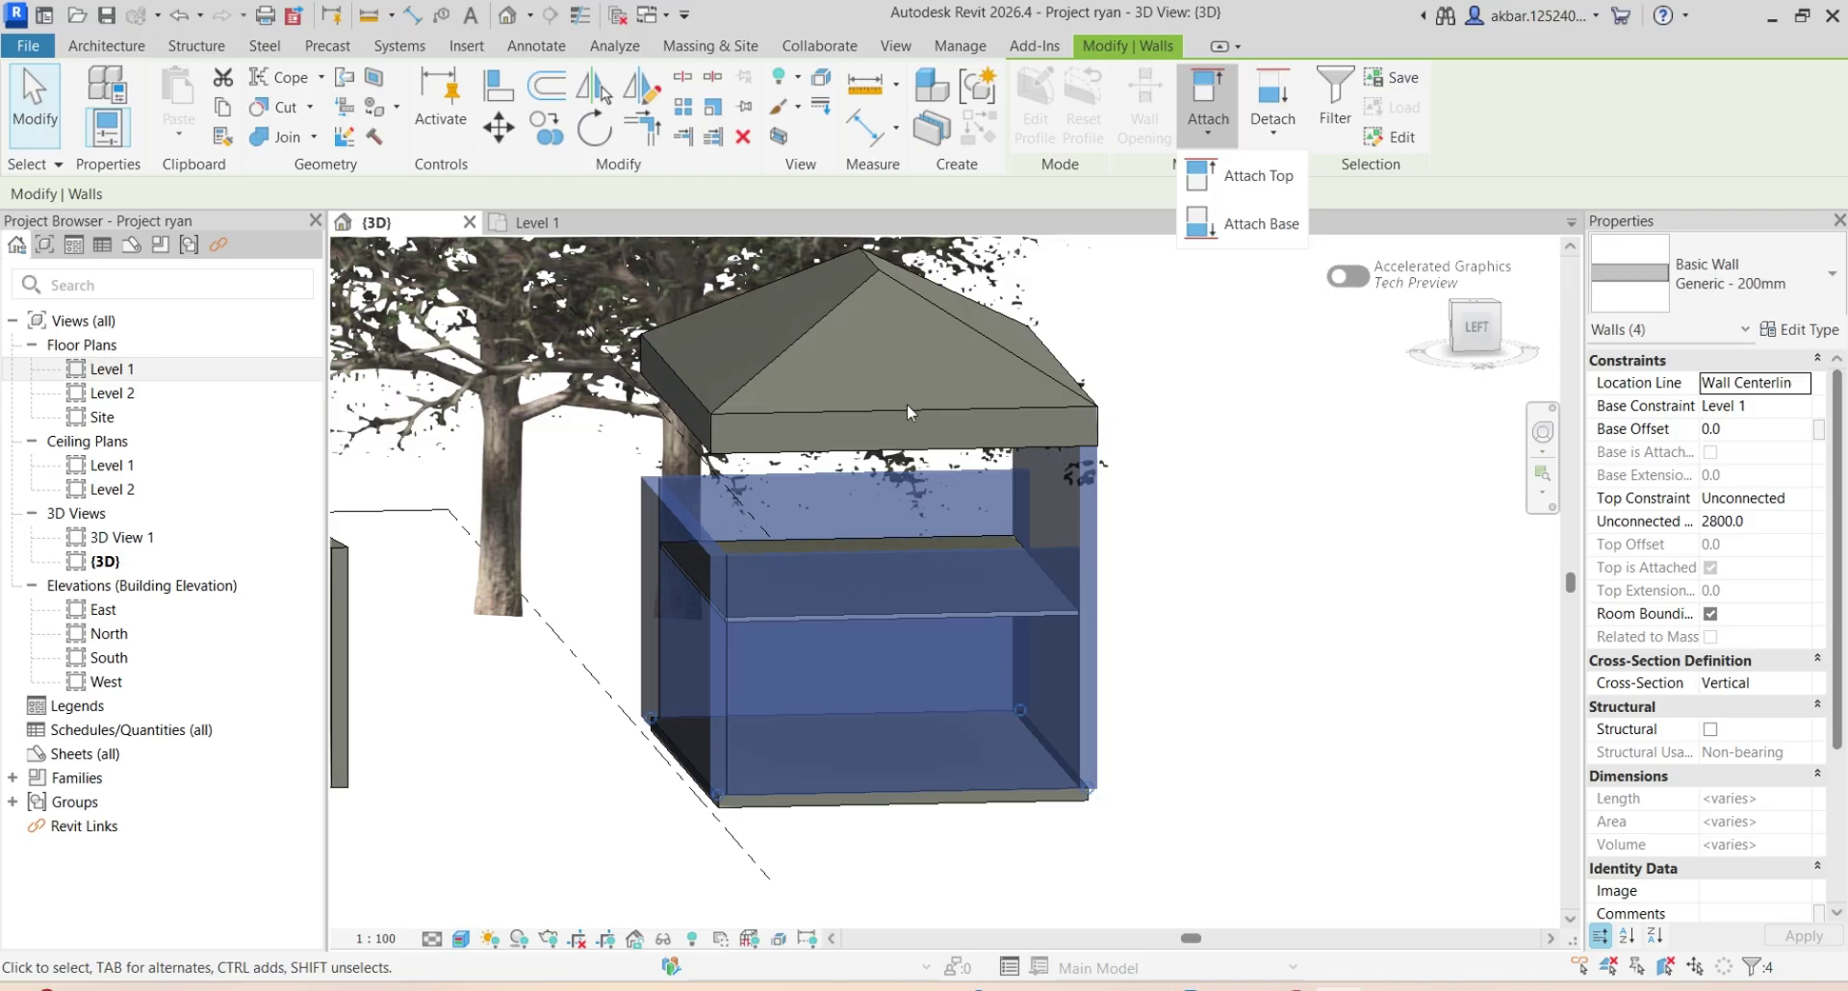
click(872, 268)
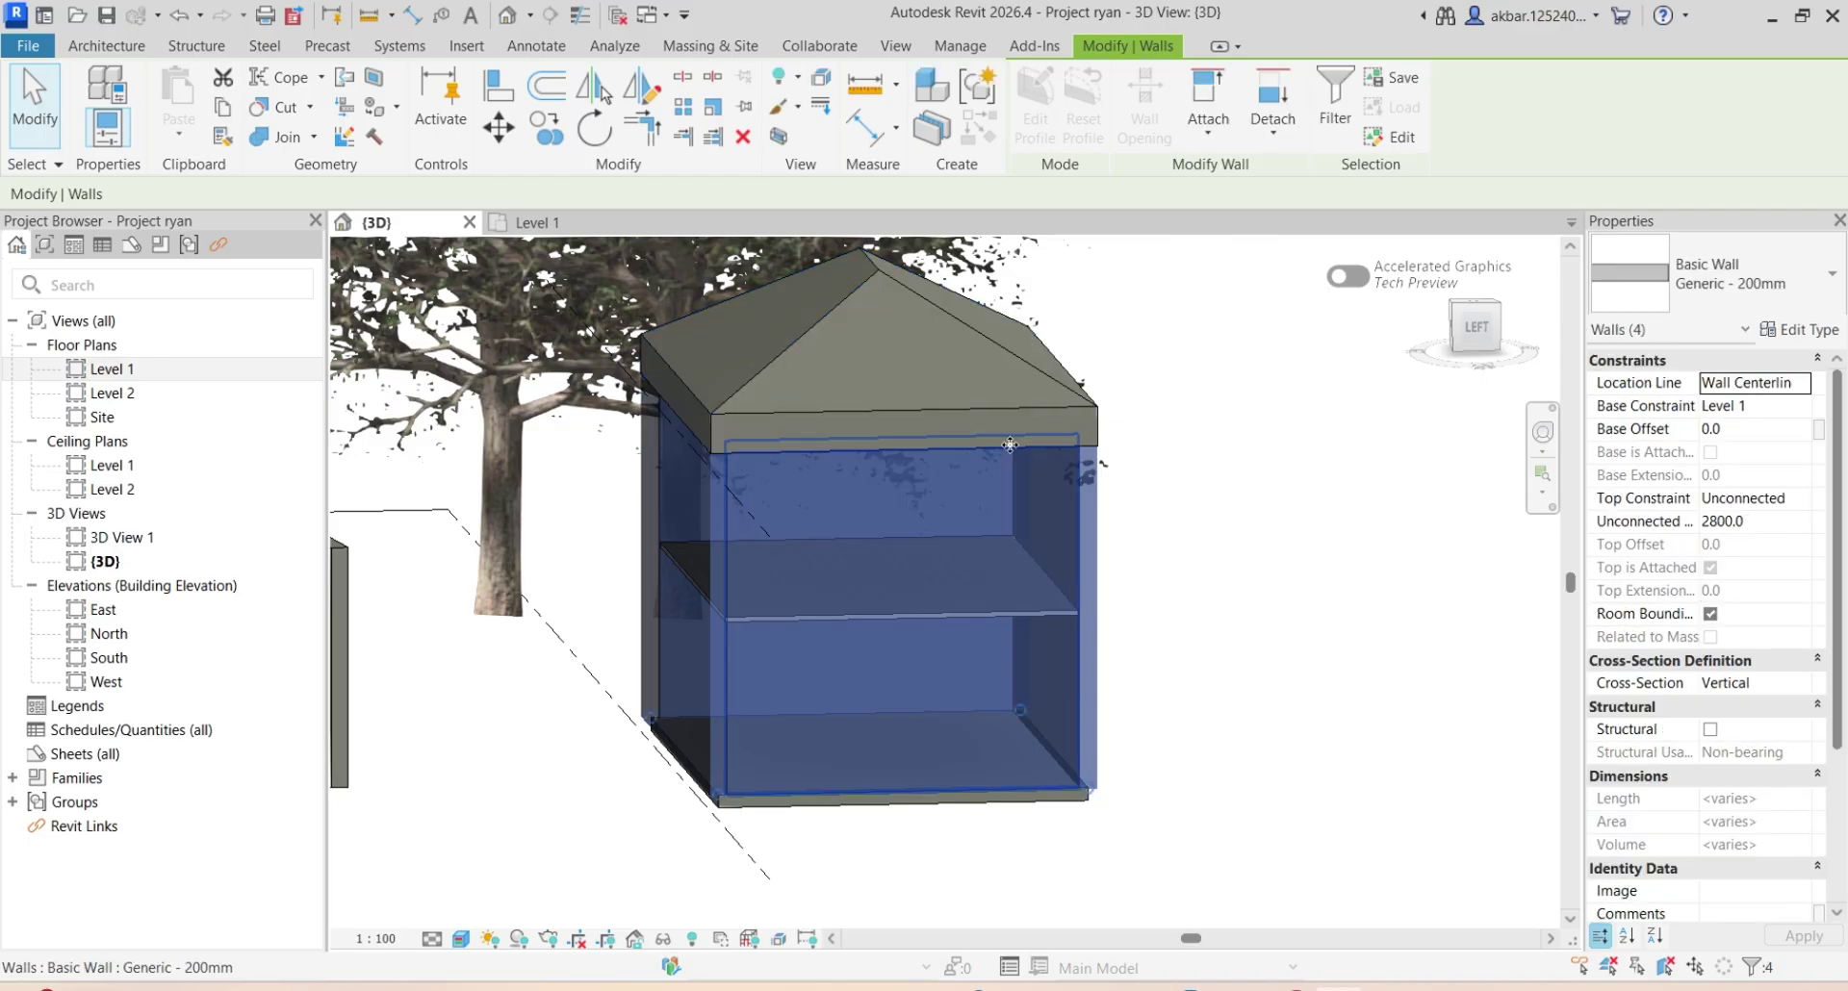
Edit the small room's roof footprint so its two short end edges no longer define a slope, turning the hip roof into a gable roof
click(1295, 452)
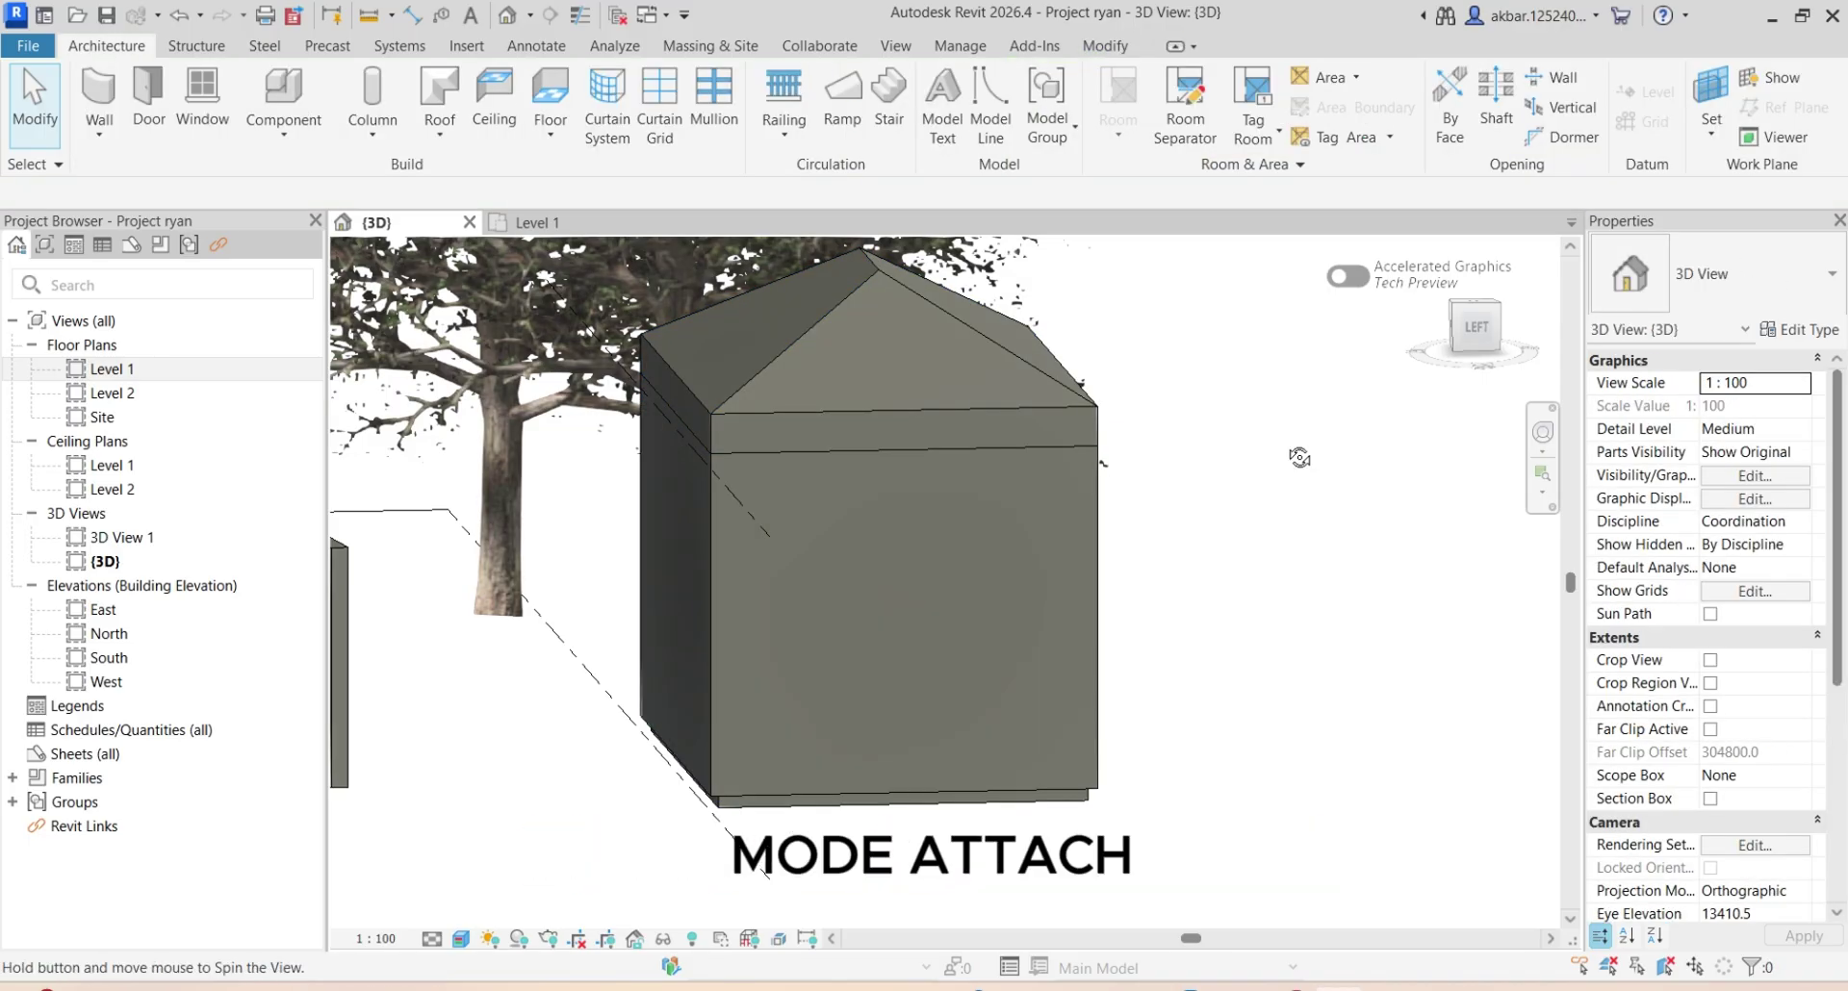
shift+middle_drag(1299, 457, 955, 499)
scroll(869, 412, up, 3)
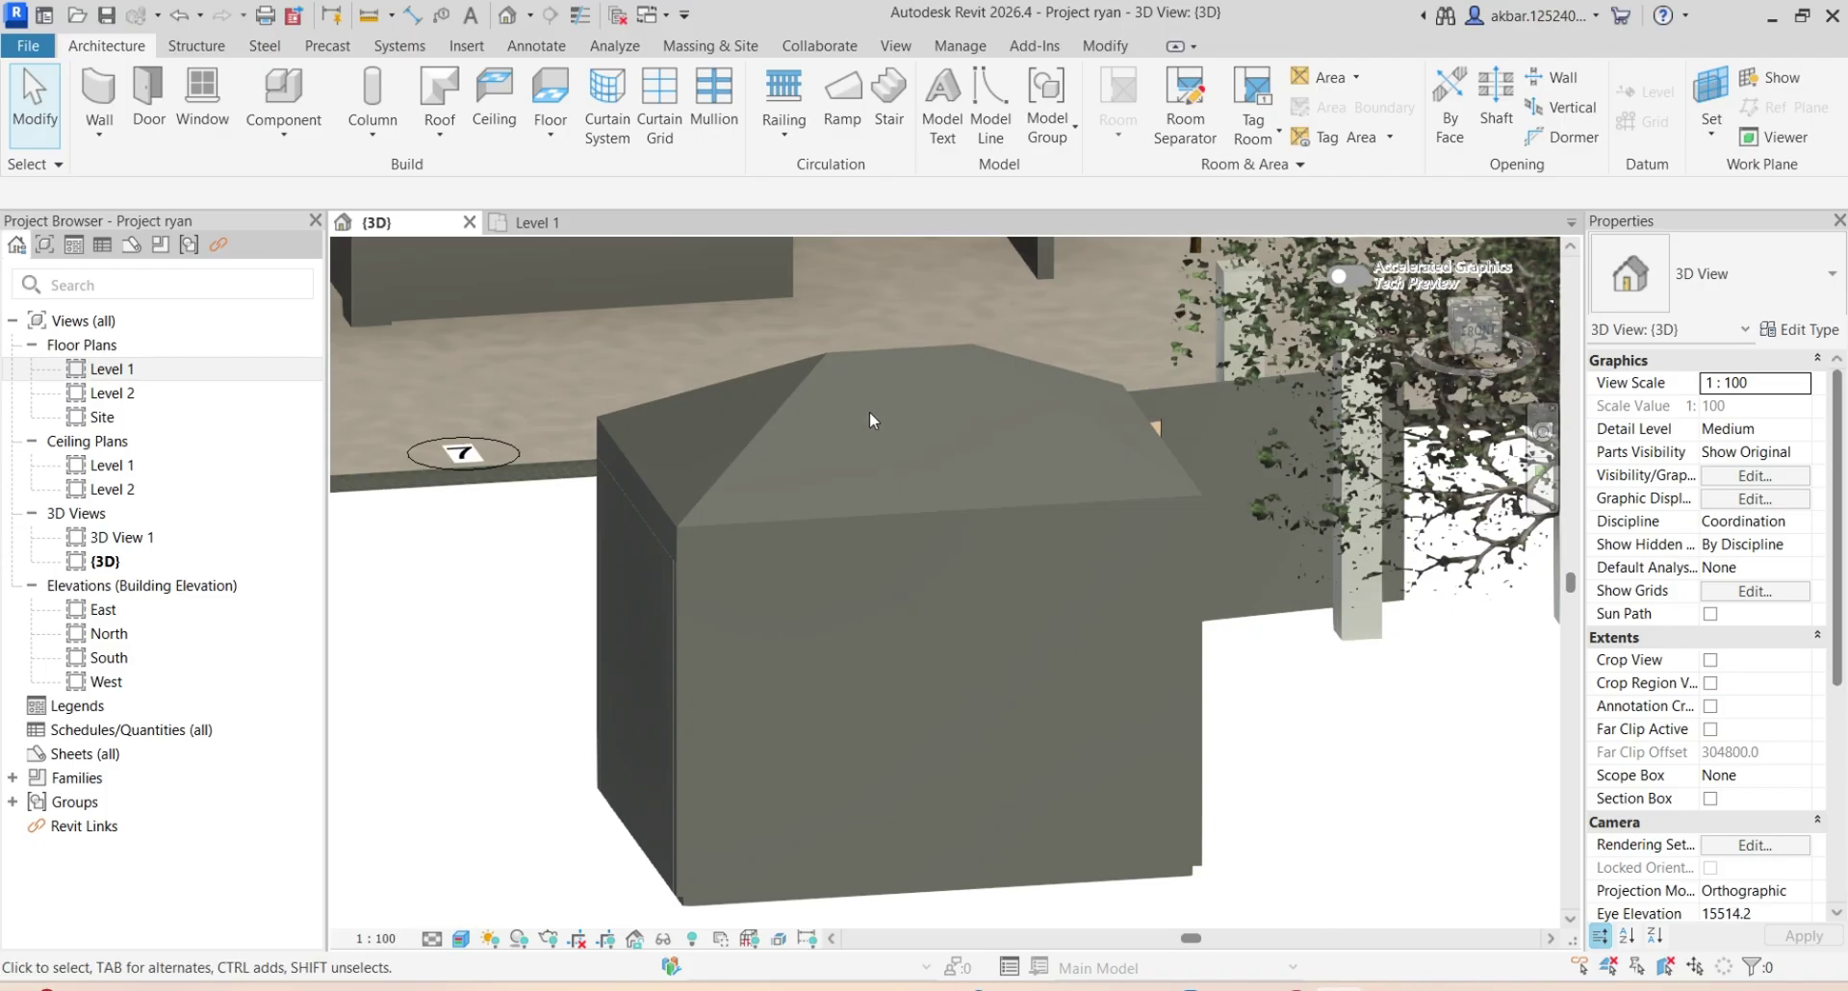
shift+middle_drag(869, 412, 836, 372)
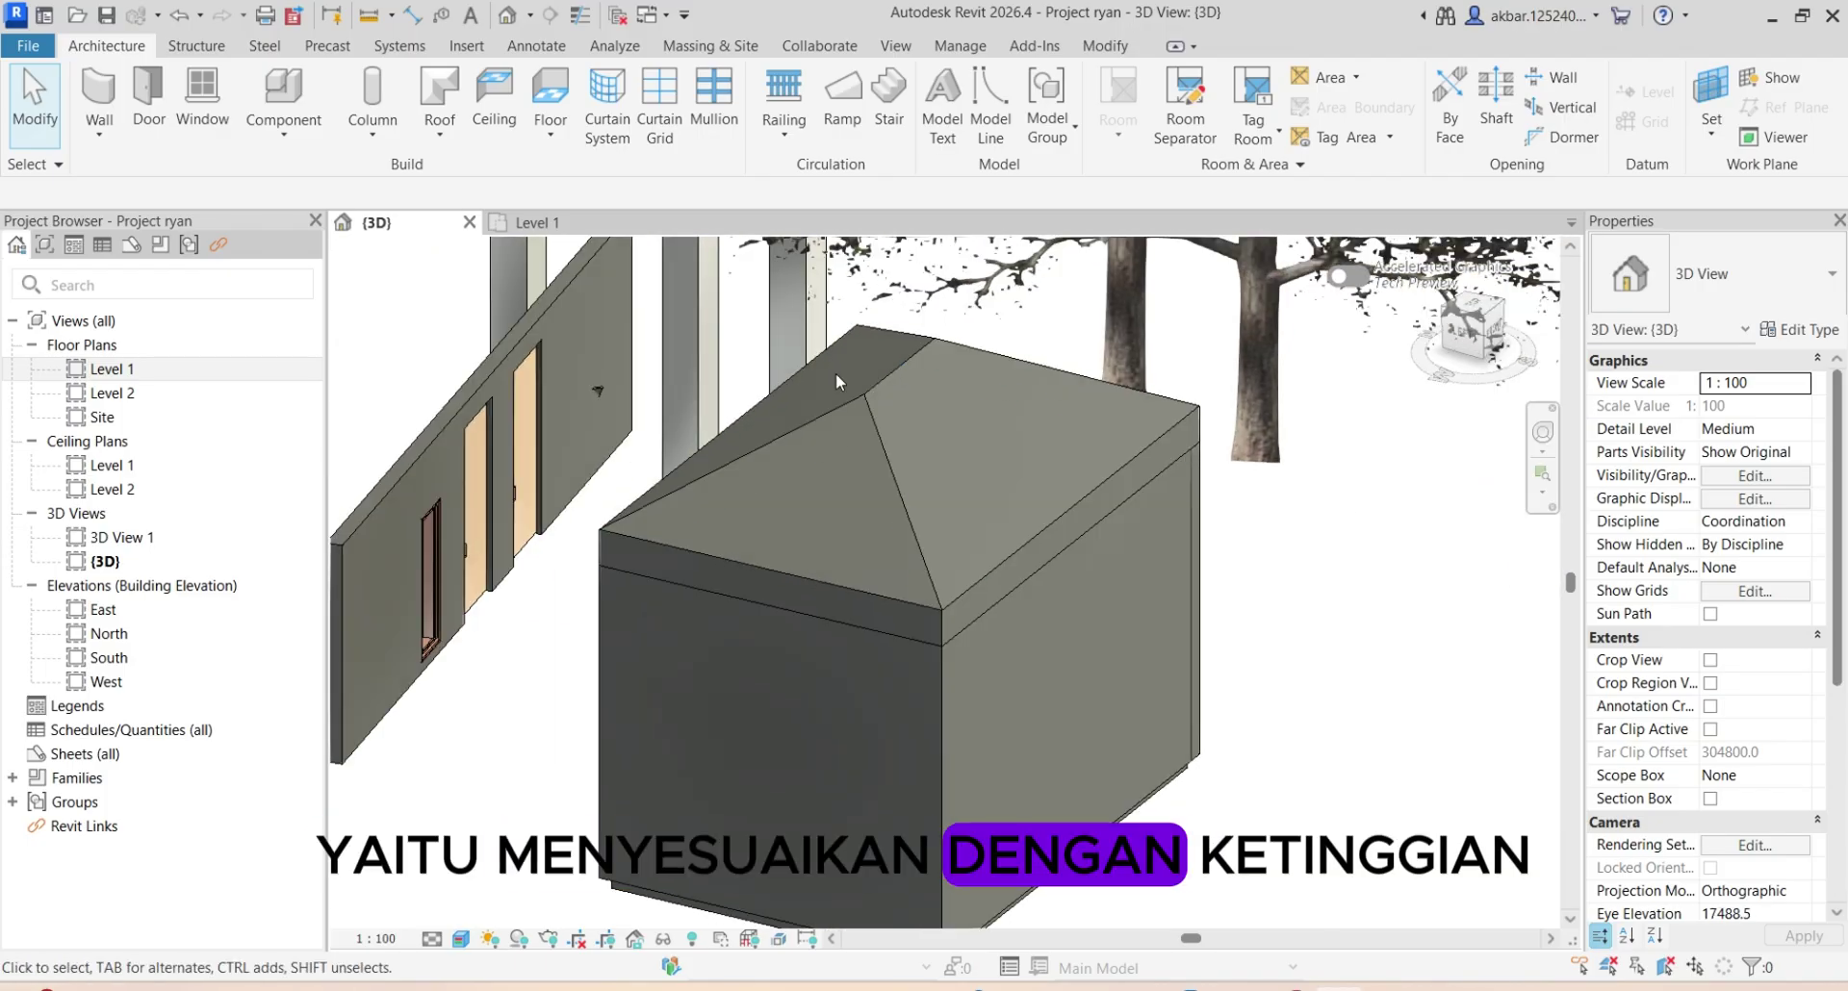
click(905, 385)
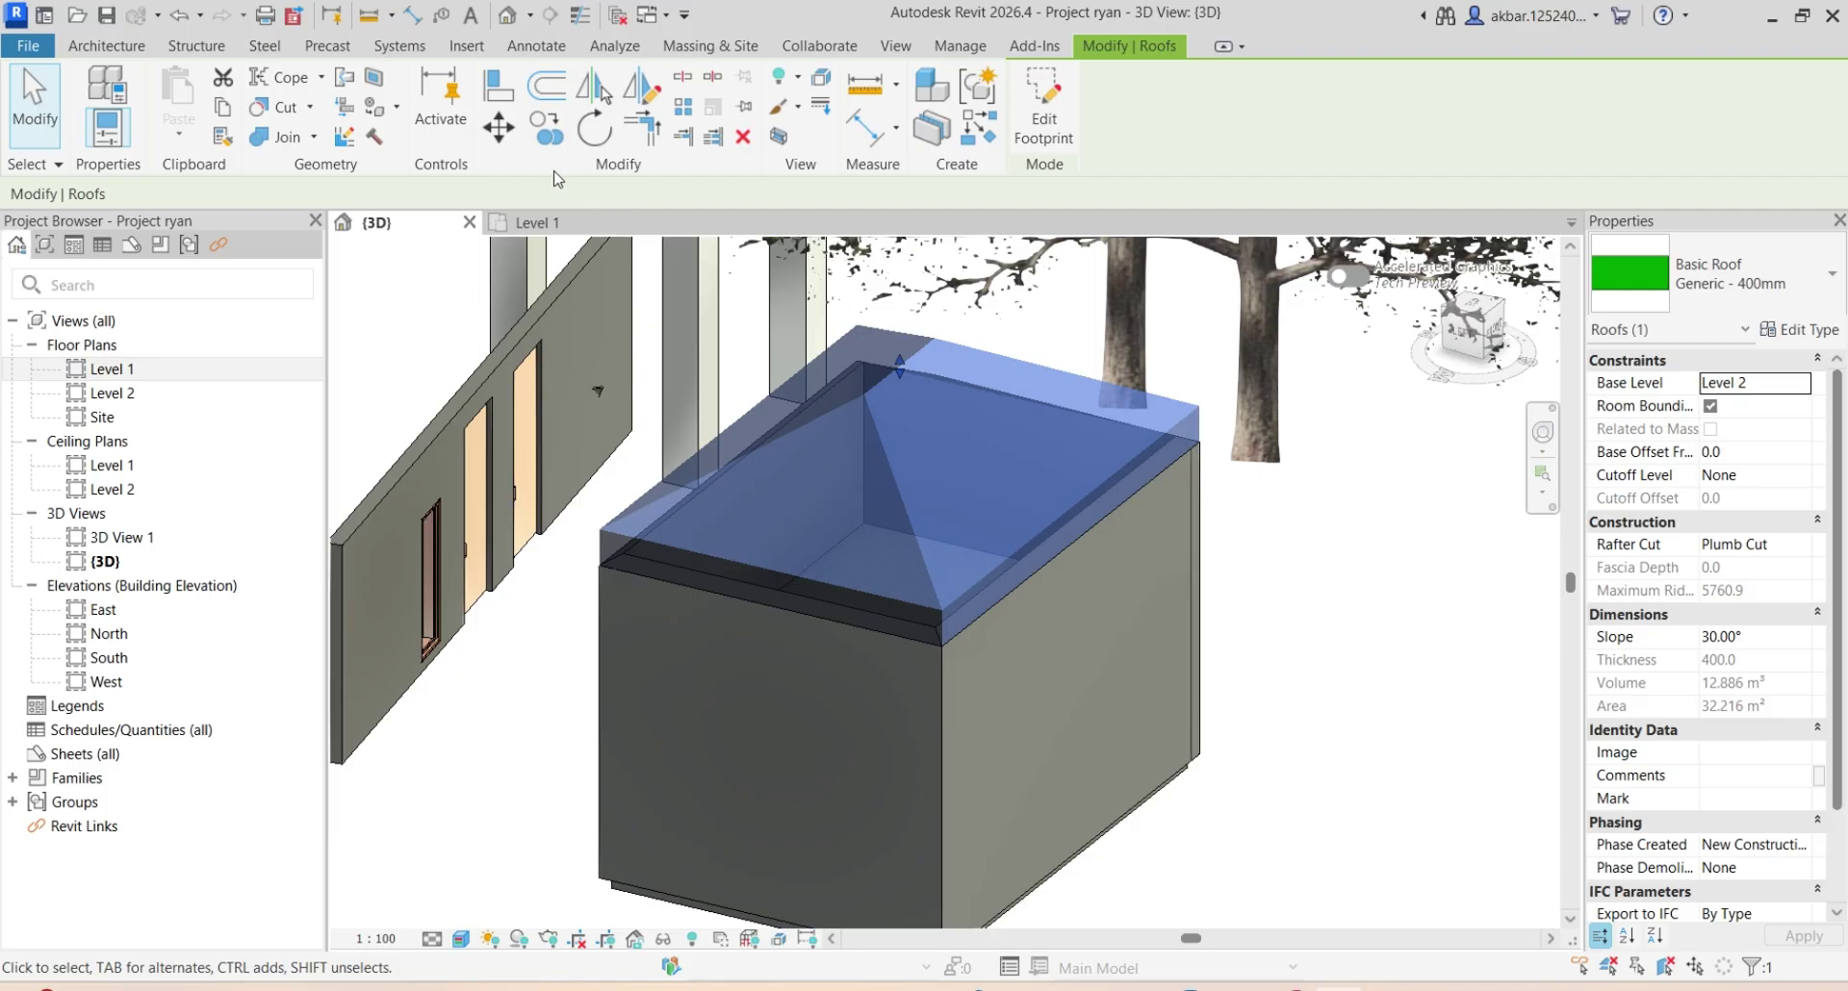
click(1045, 106)
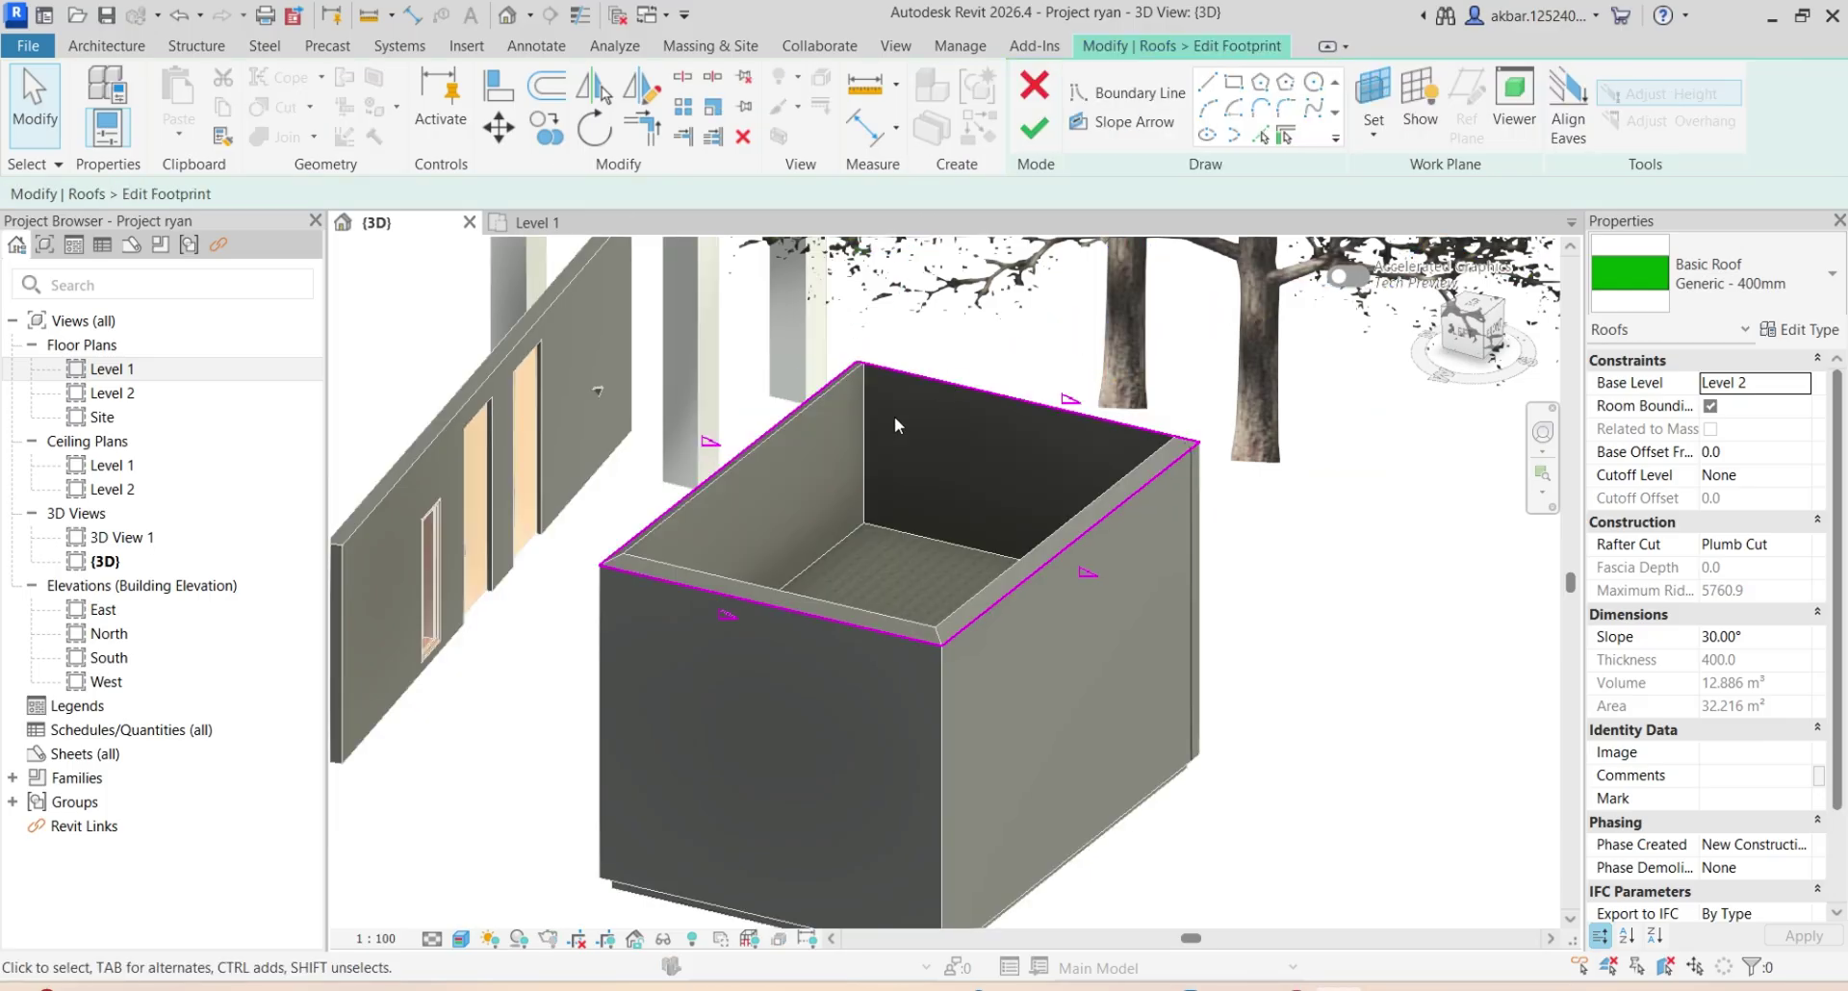
click(732, 587)
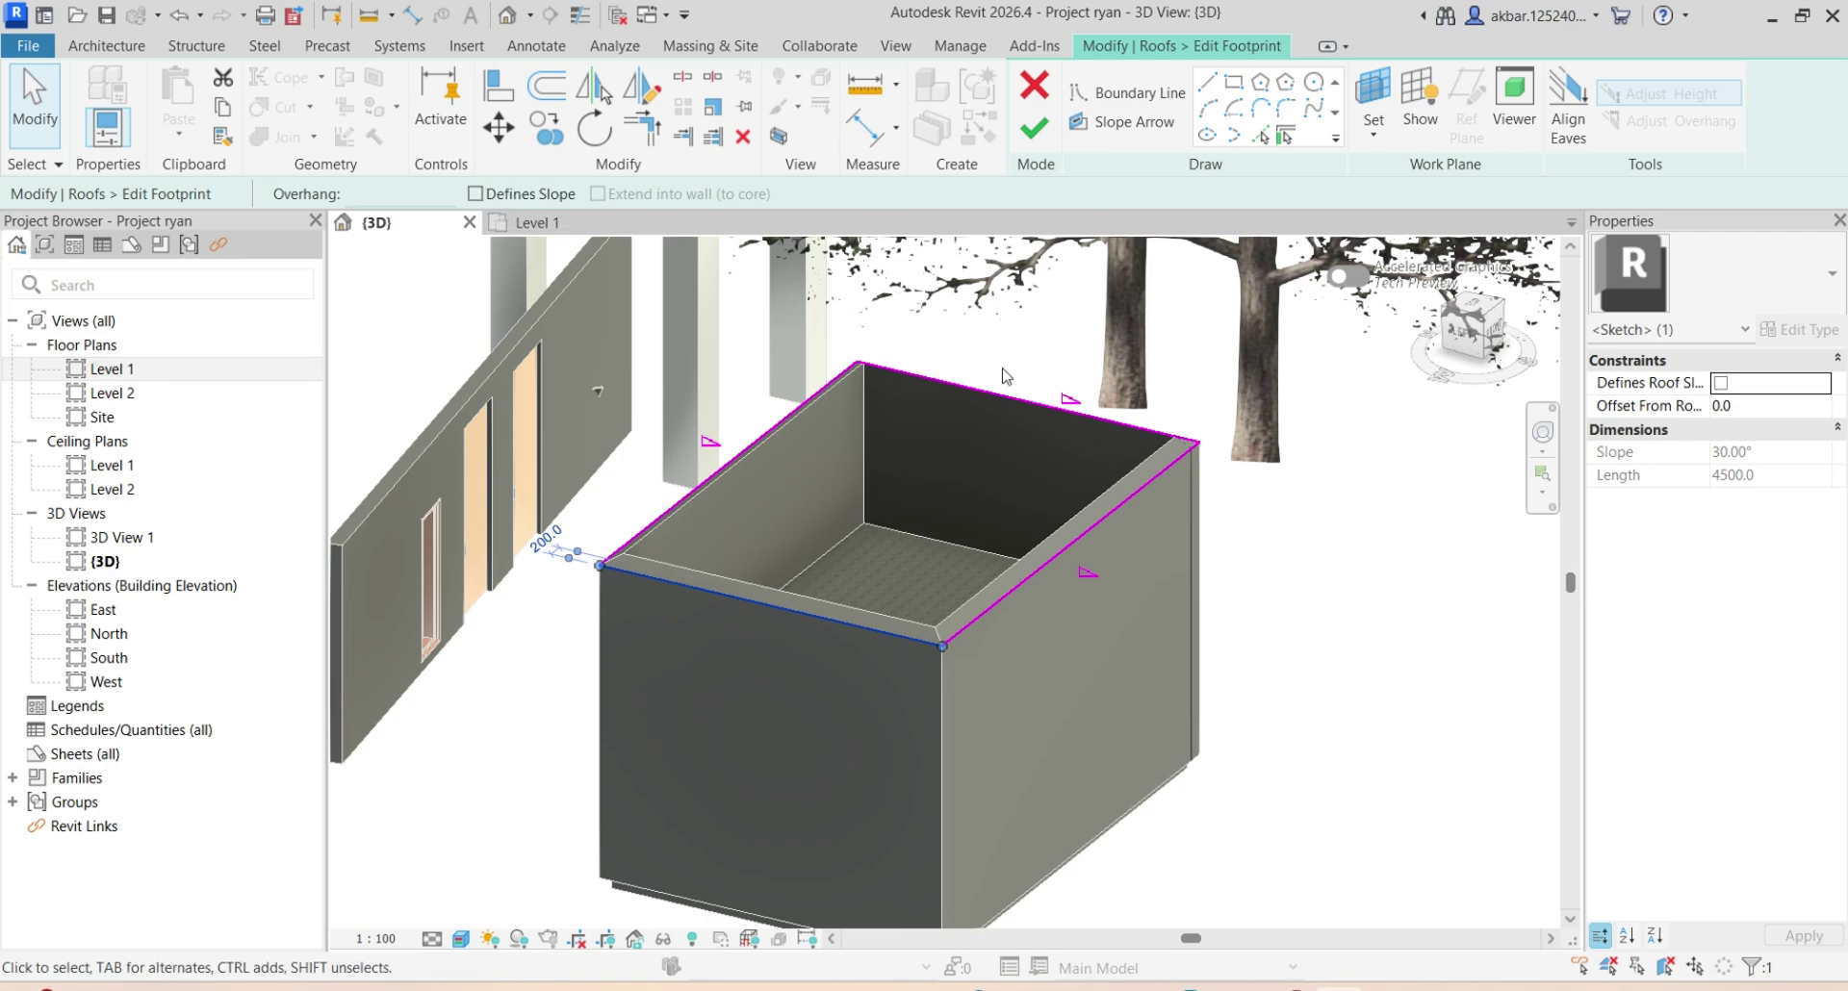
click(1018, 403)
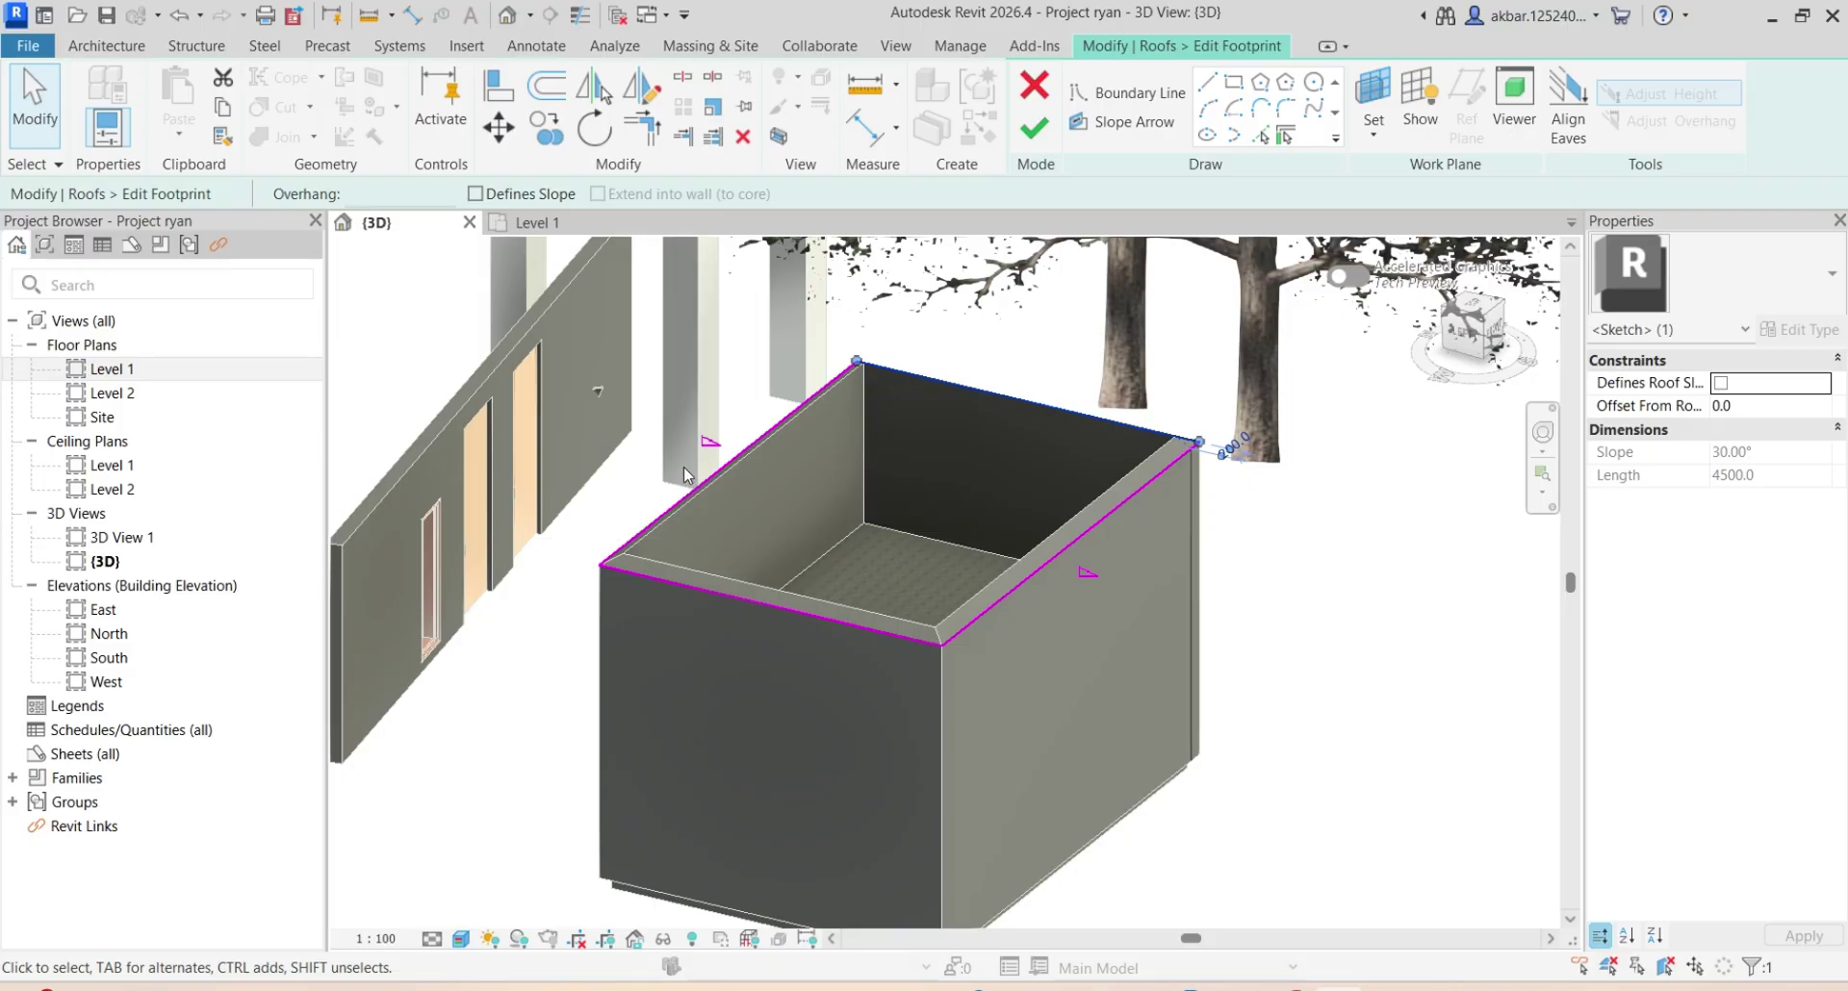
click(1022, 130)
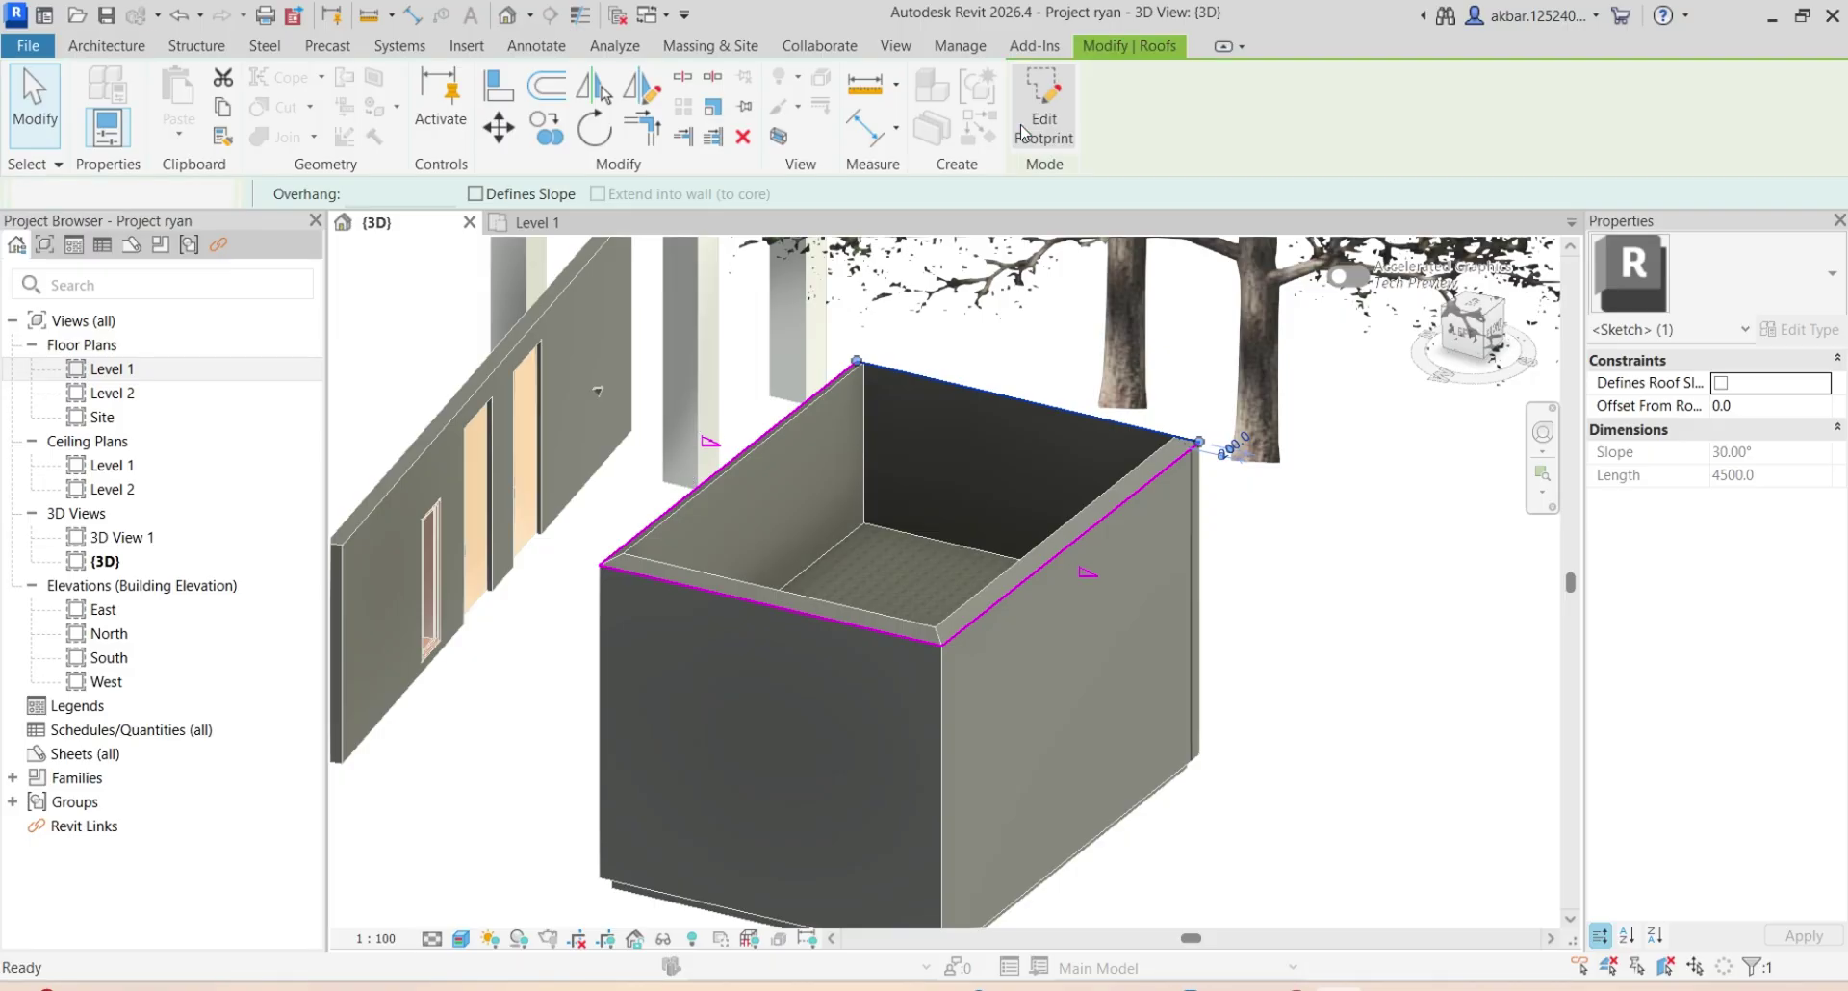
key(Escape)
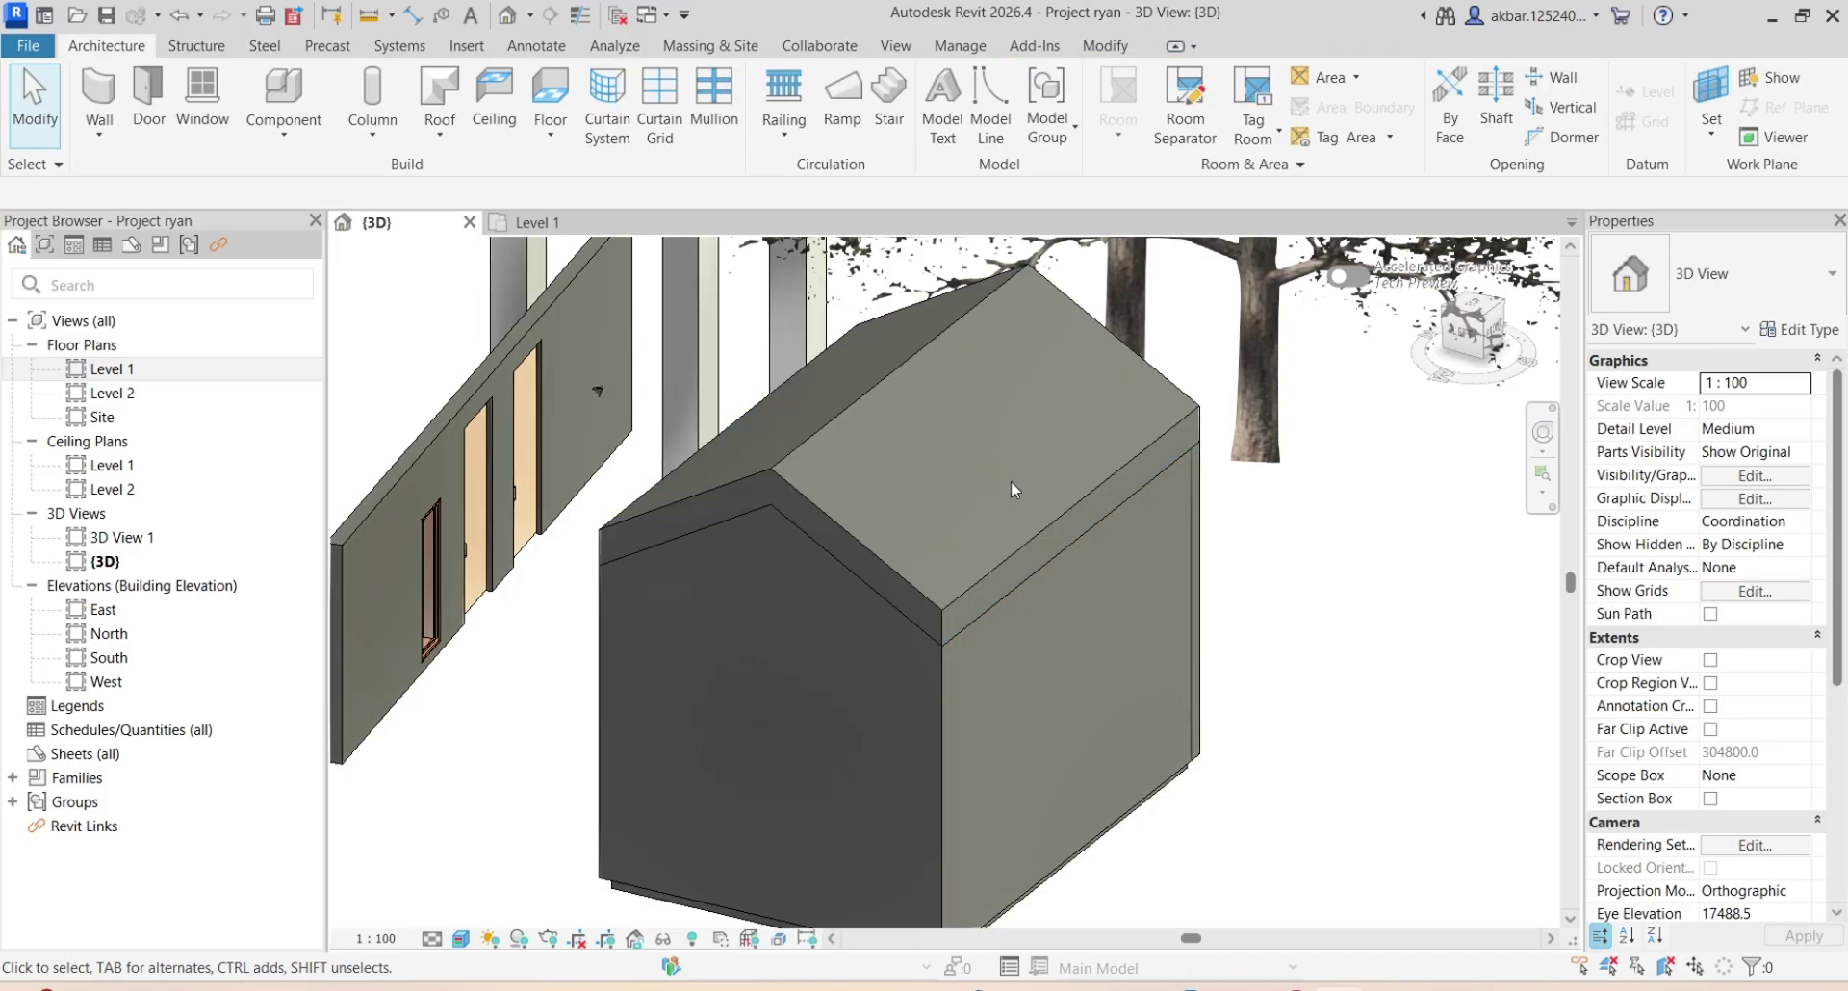
Start a stair from Level 1 to Level 2 in the Level 1 plan with a straight run 1000 mm wide and 3500 mm long south of the room
scroll(1003, 421, down, 8)
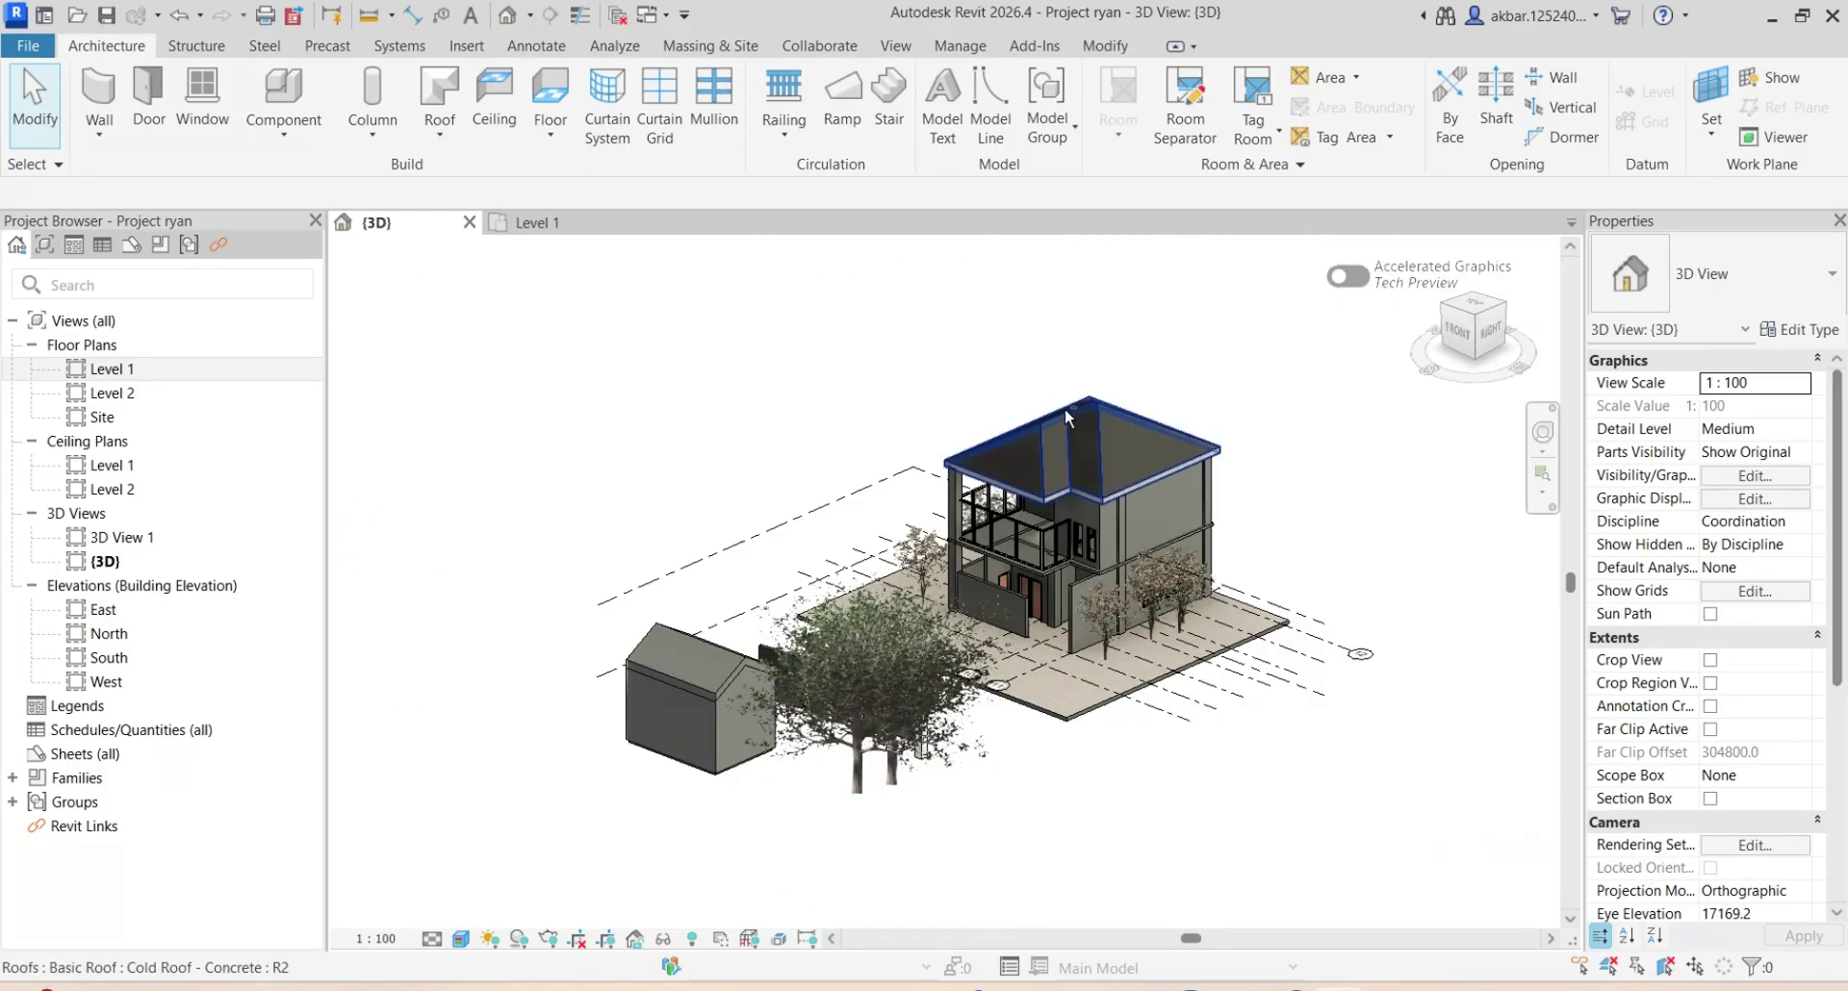
scroll(684, 568, up, 3)
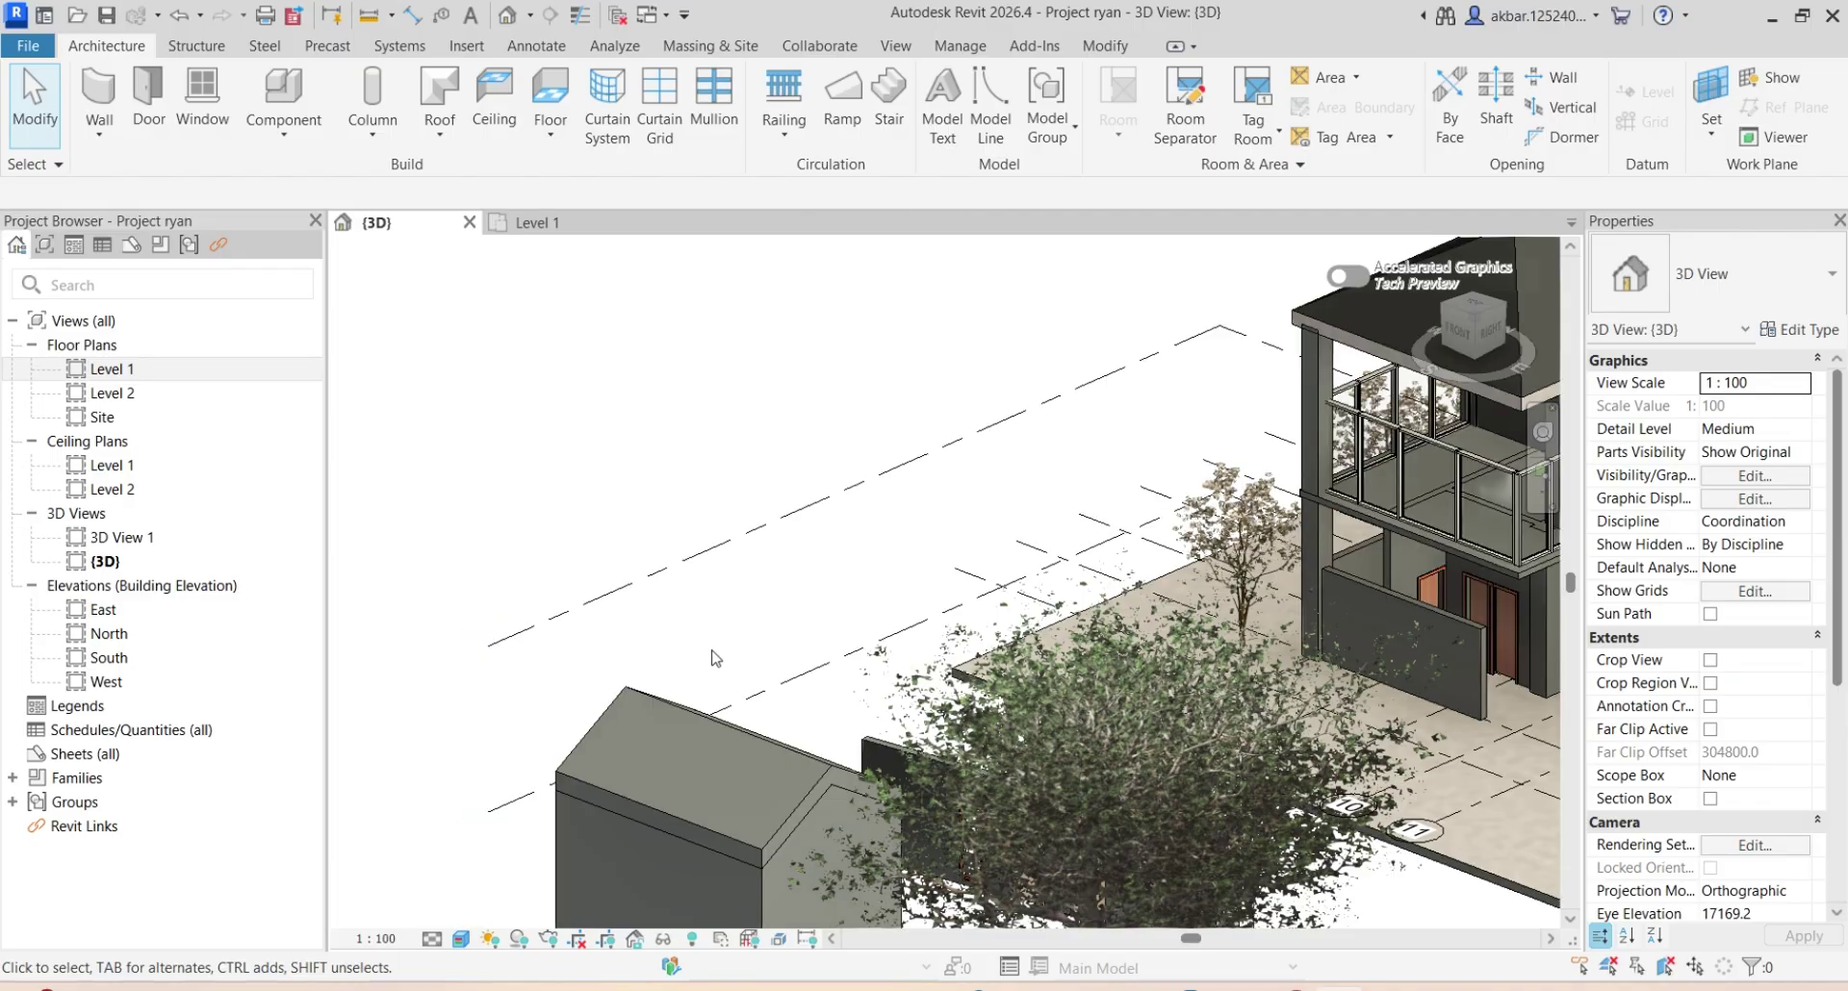
shift+middle_drag(714, 652, 1085, 618)
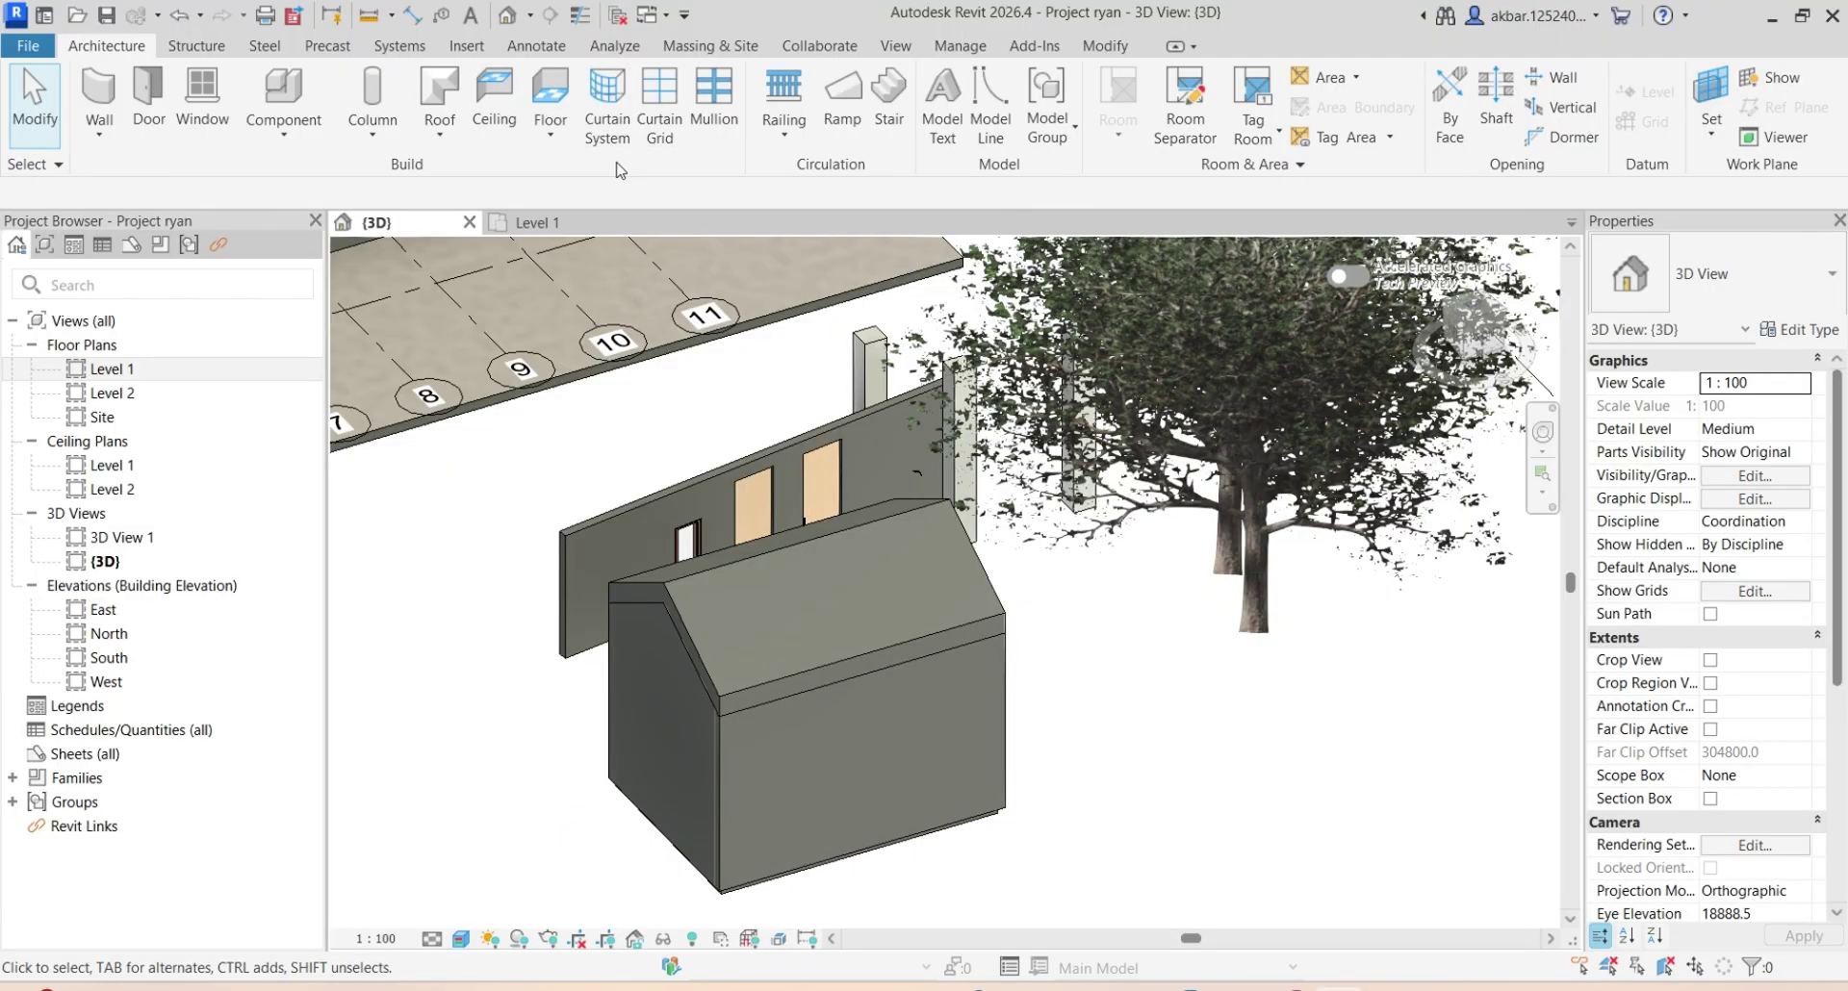
click(888, 106)
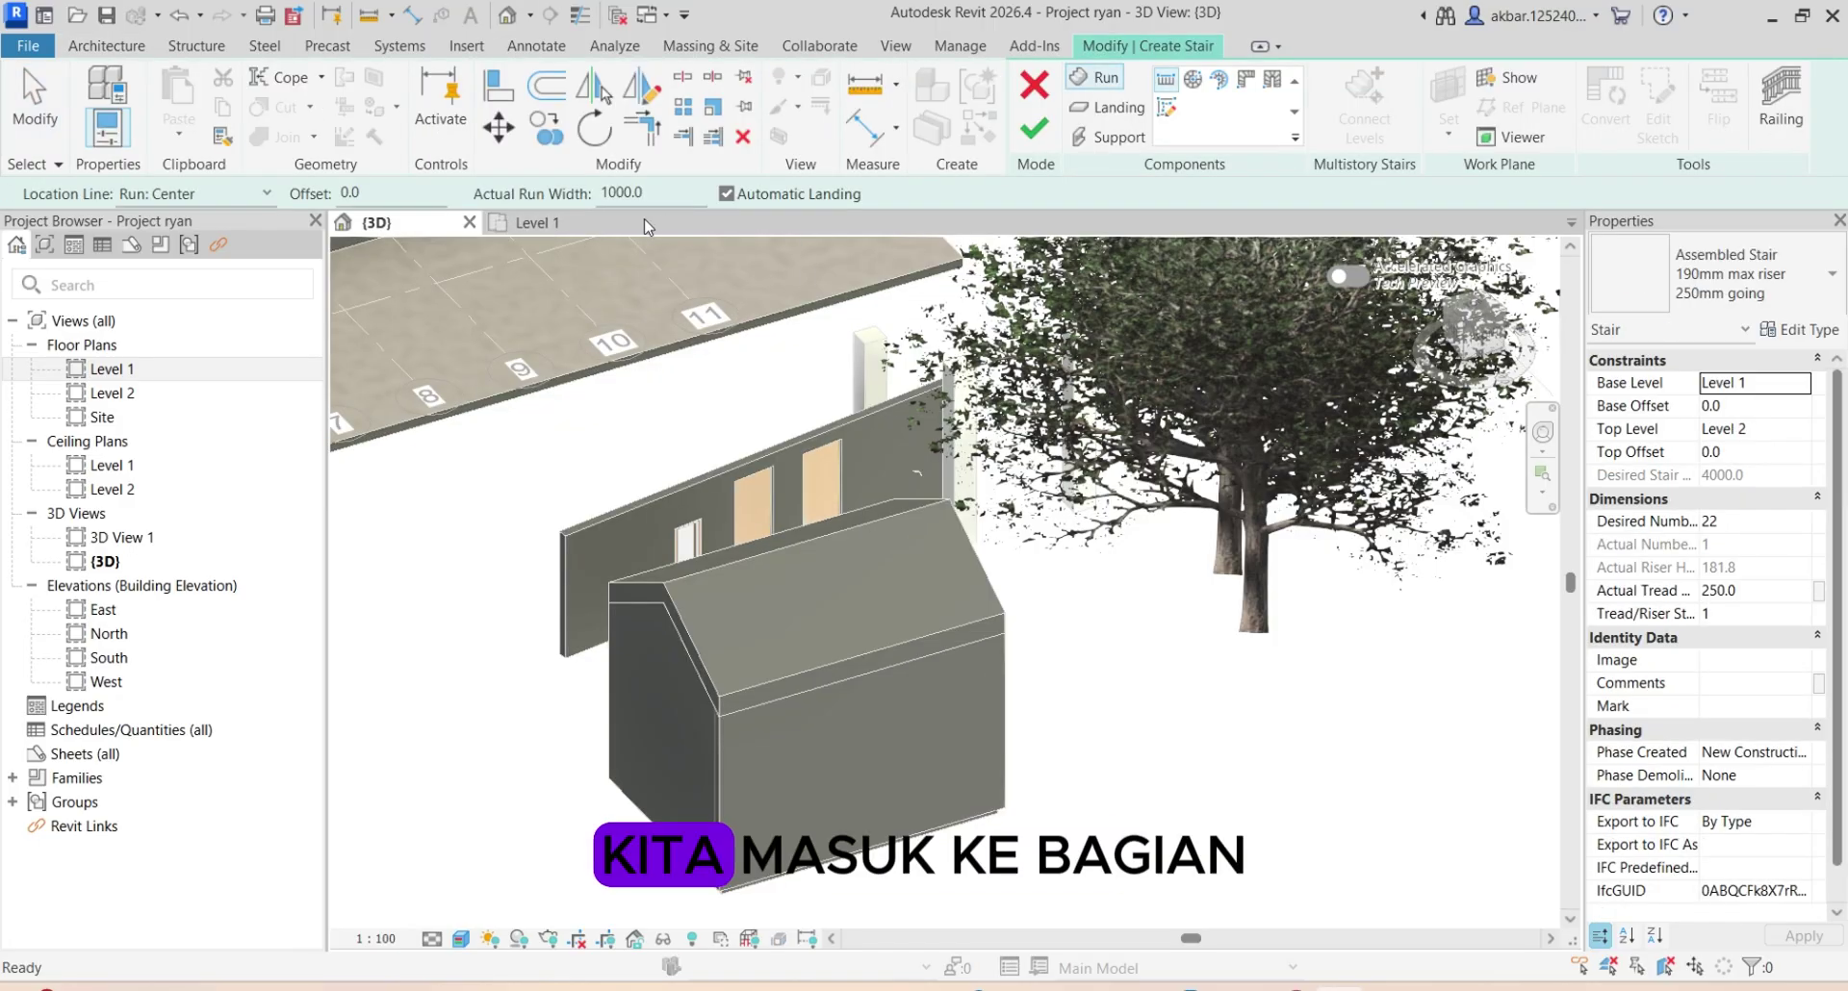
click(568, 223)
middle_drag(920, 686, 870, 379)
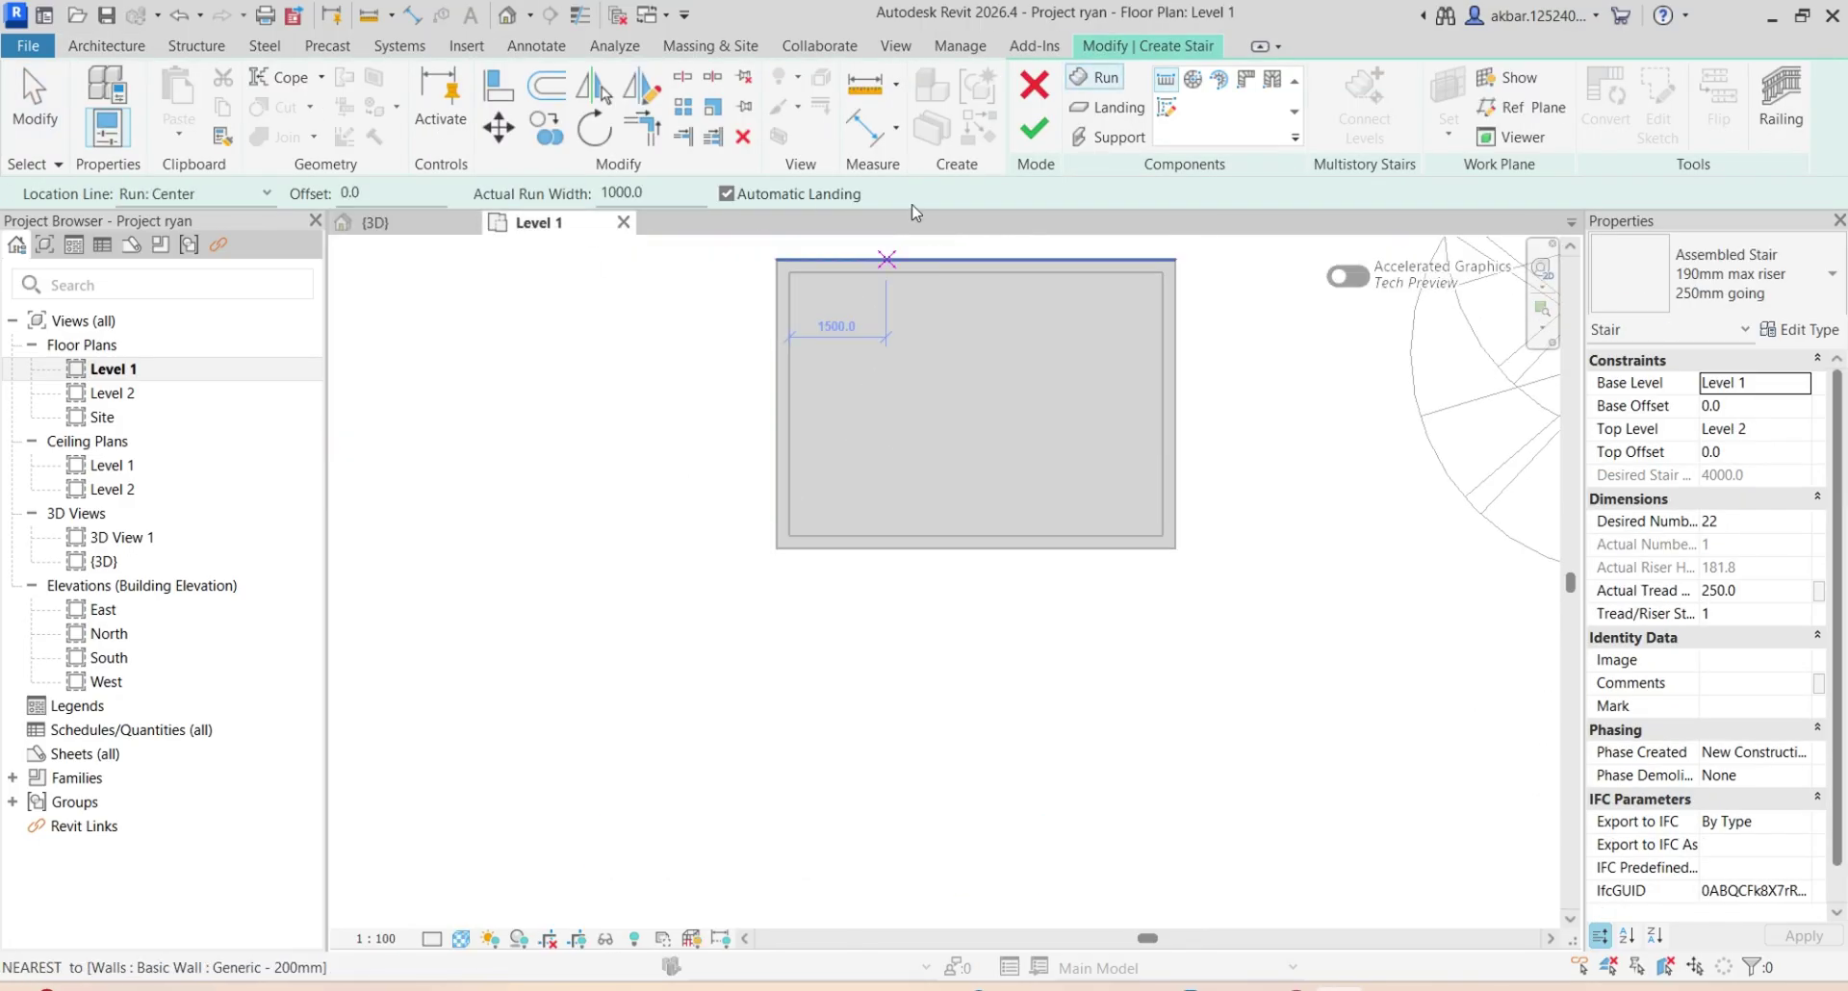
click(755, 658)
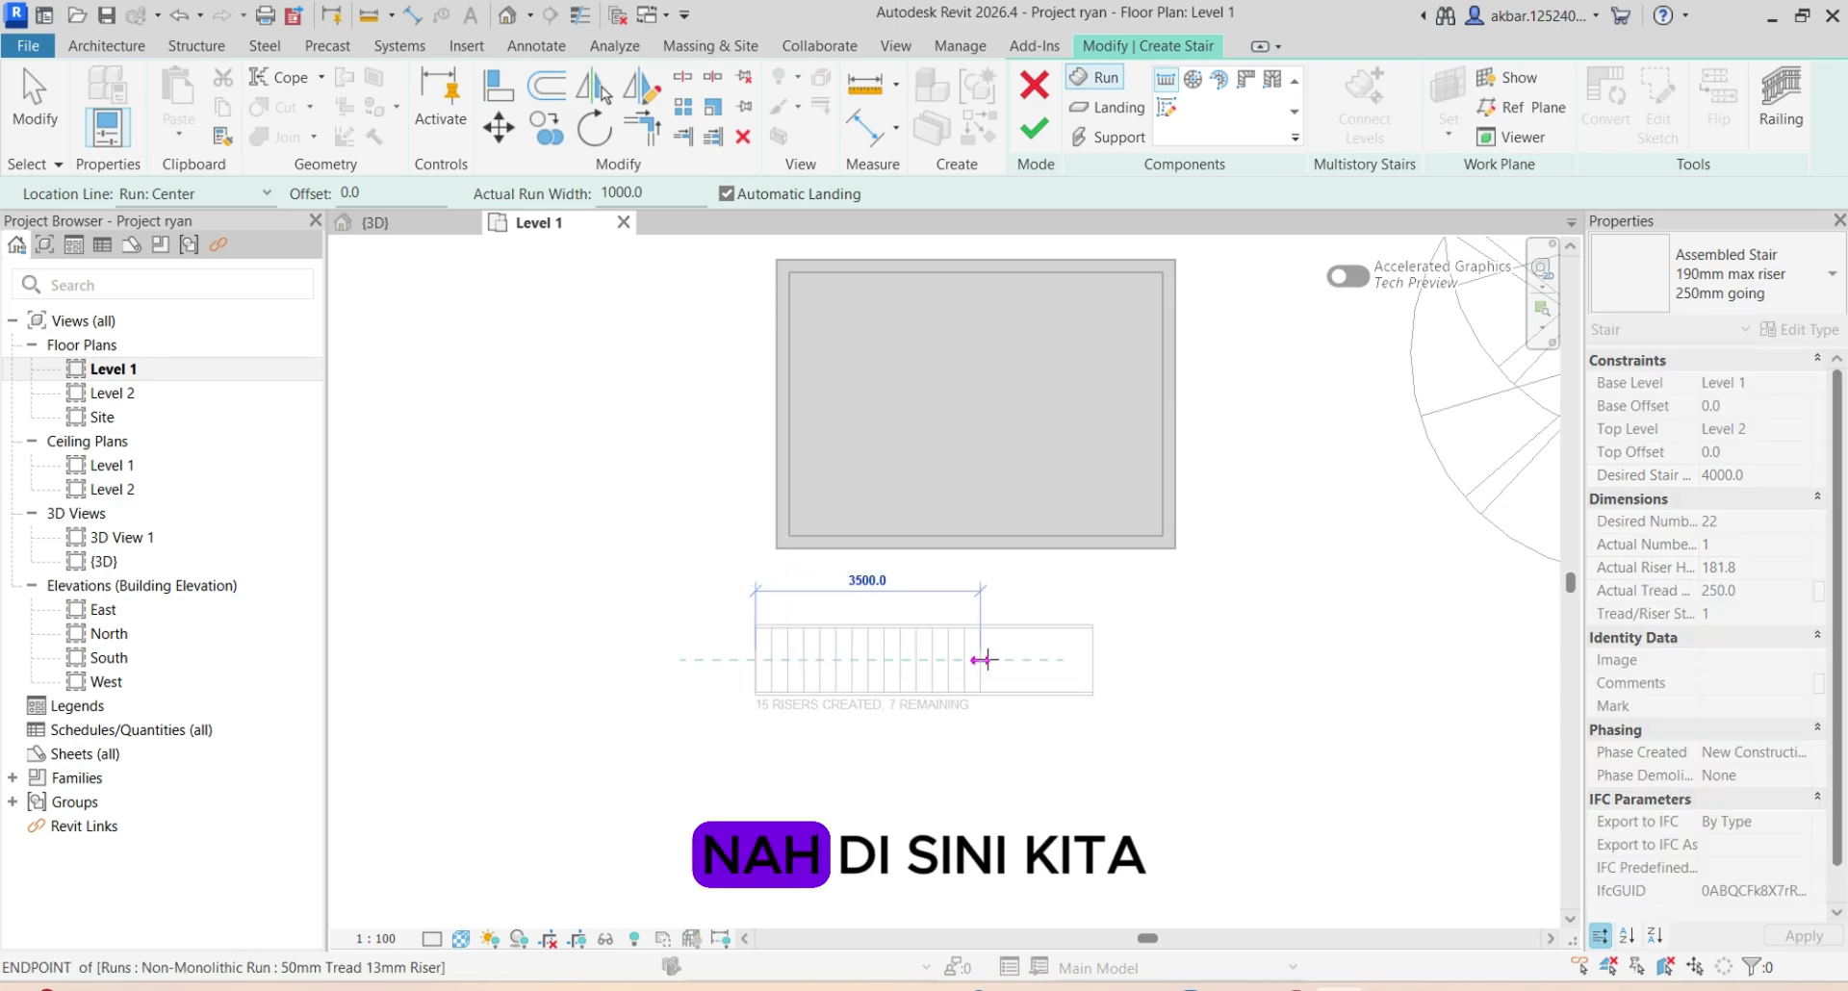
click(982, 659)
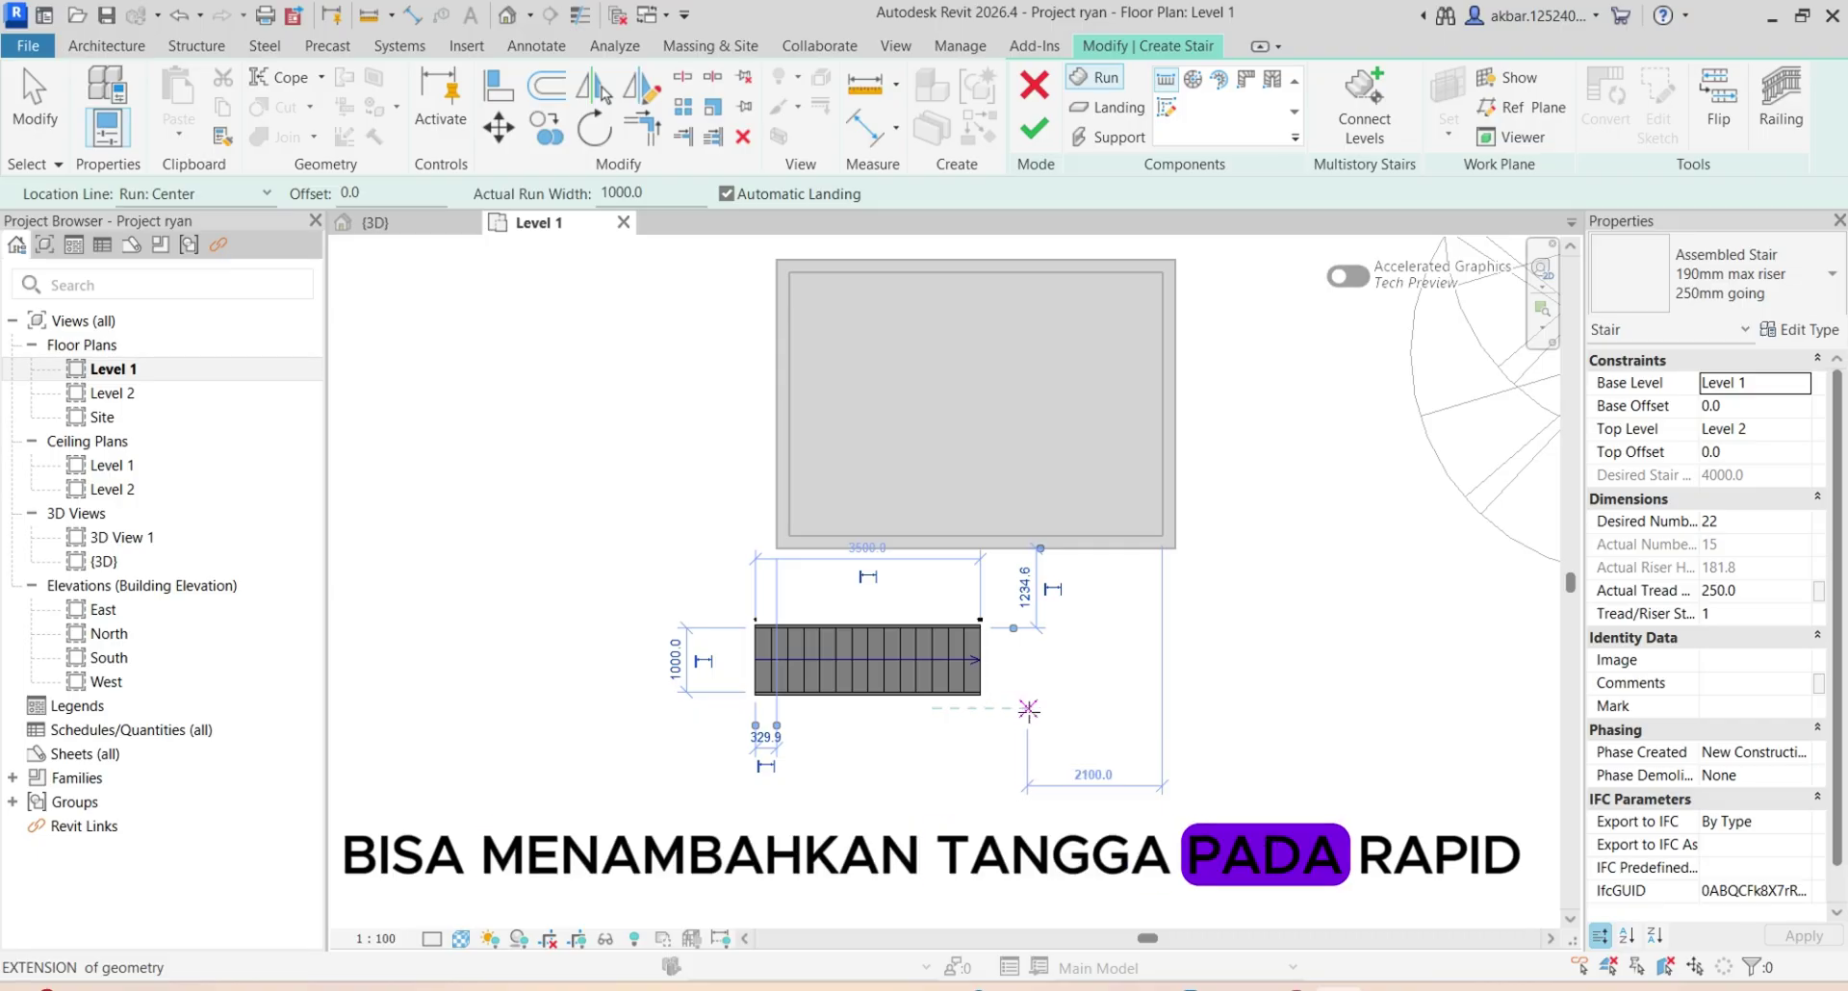
Add a perpendicular second run heading south with an automatic landing at the turn, and finish the L-shaped stair with its railings
click(1028, 707)
click(1028, 853)
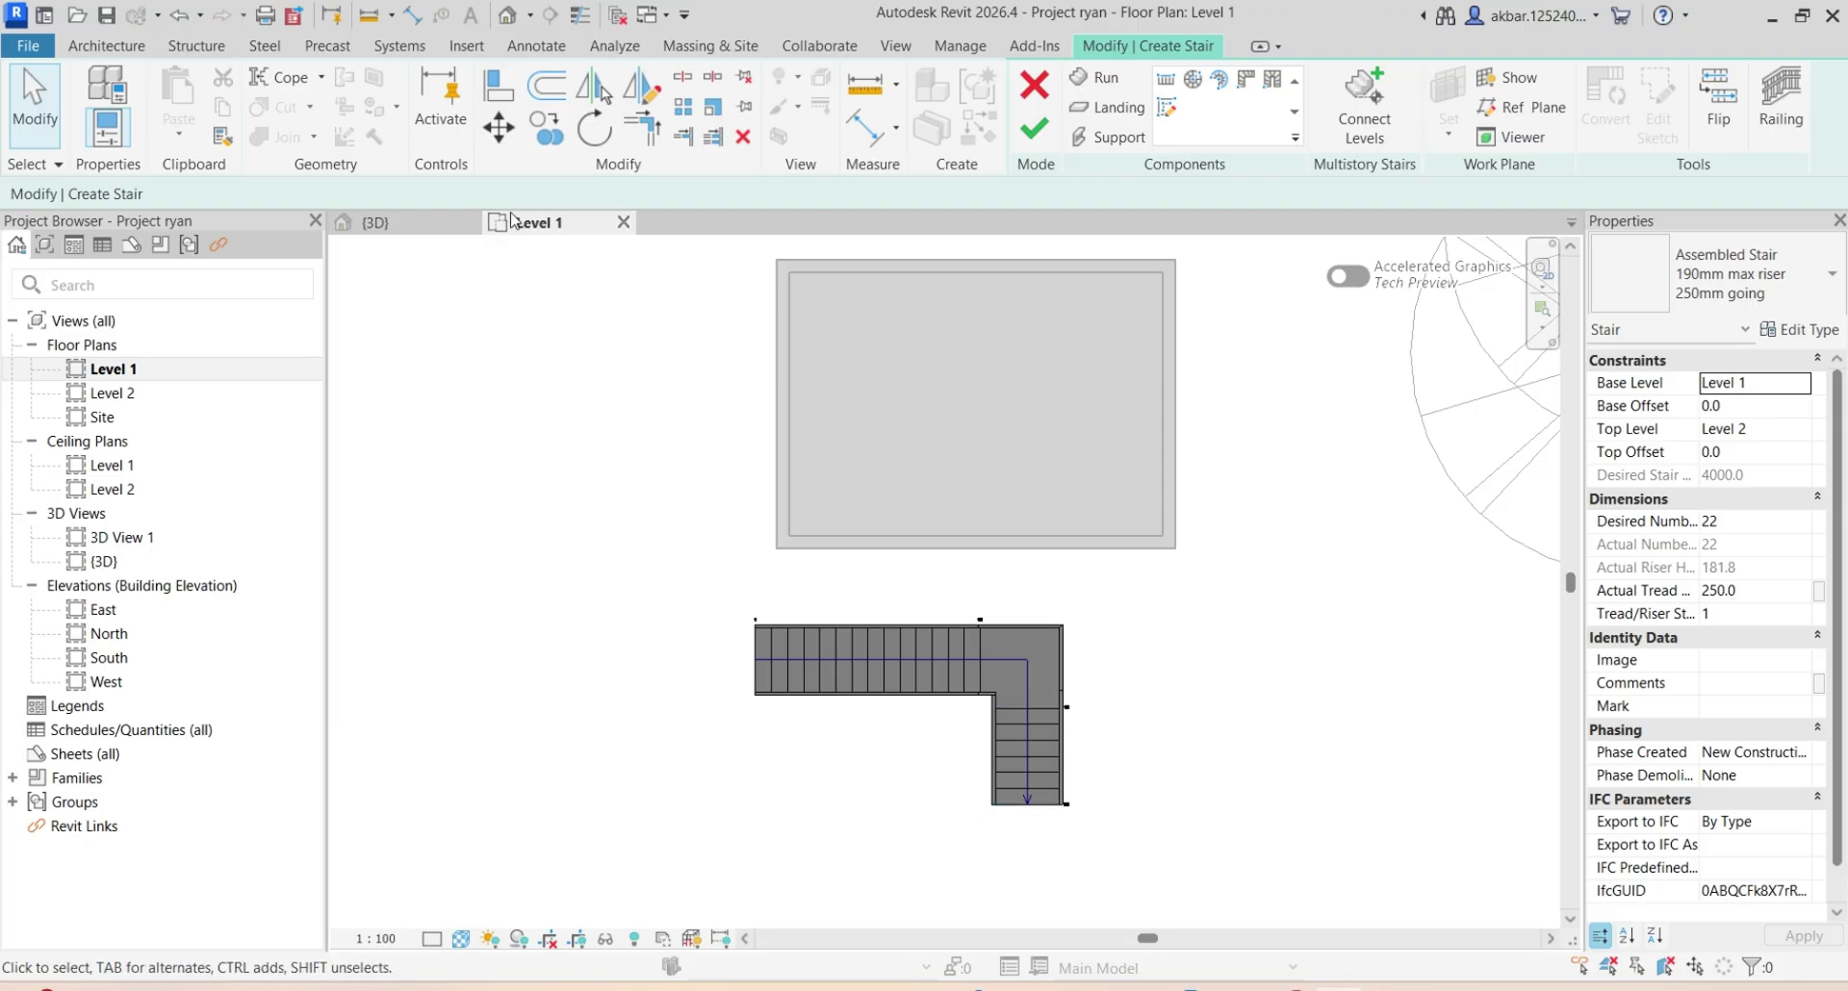
click(366, 230)
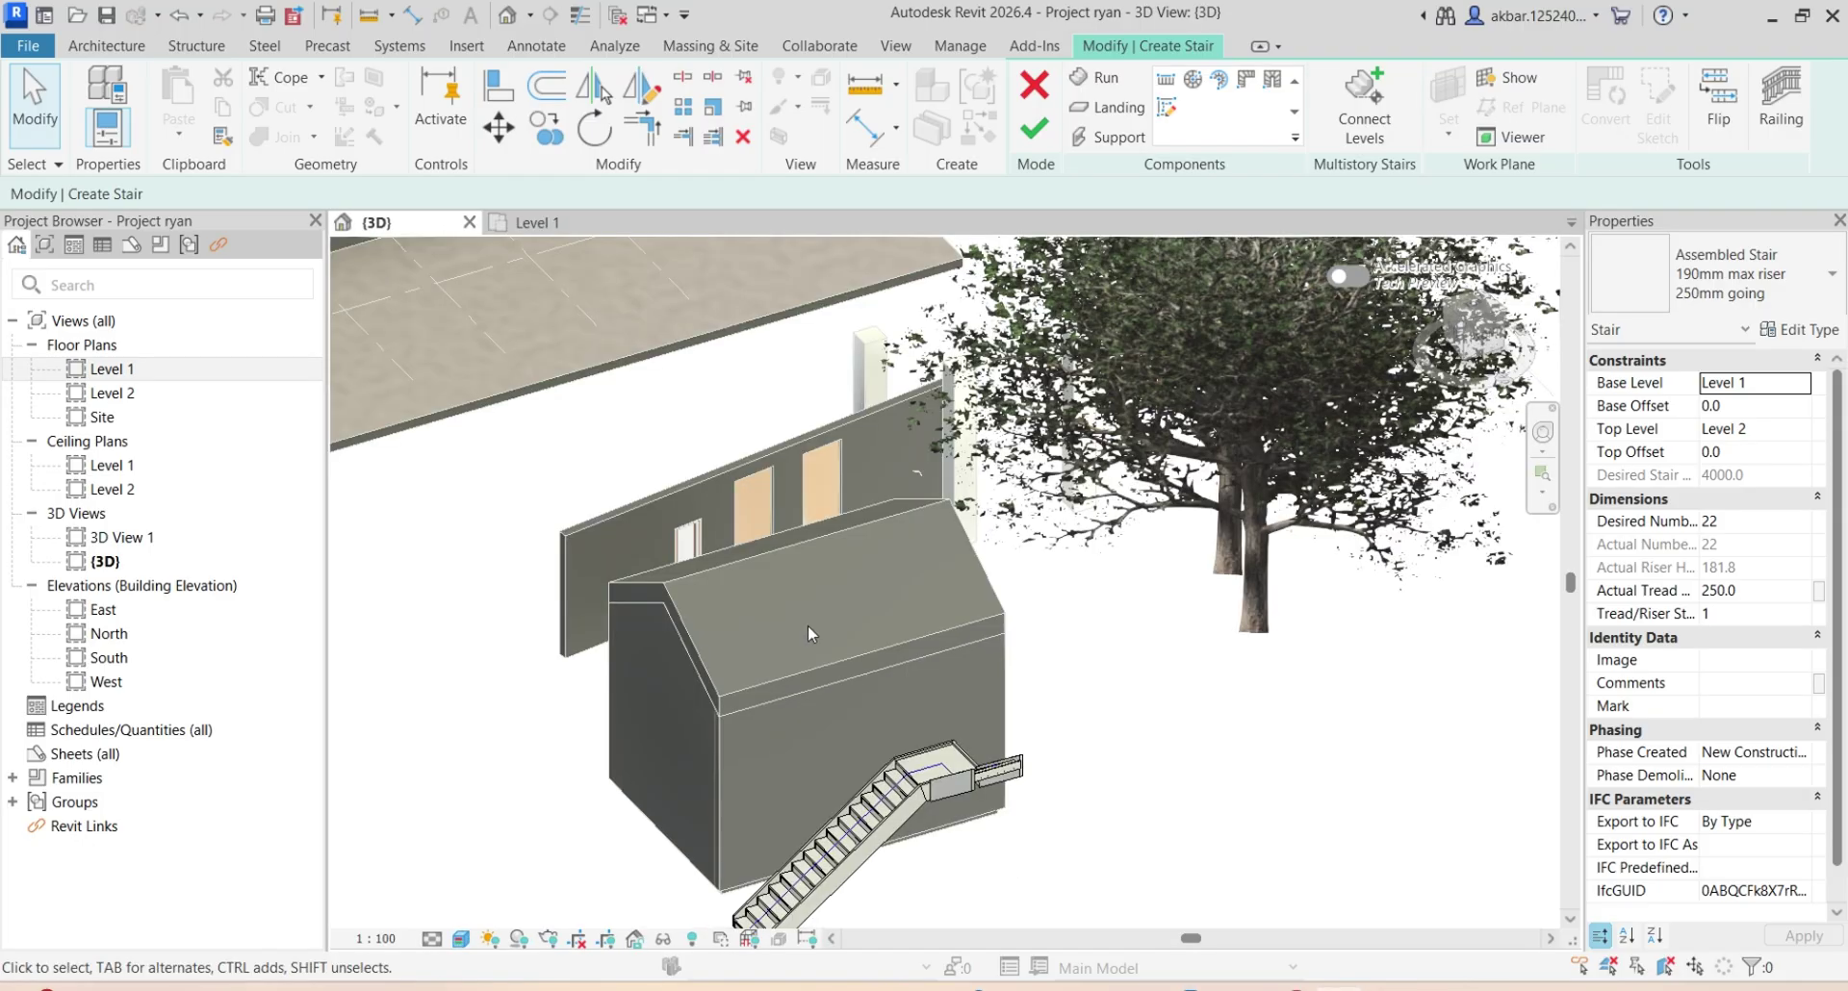
scroll(887, 546, up, 3)
click(1035, 128)
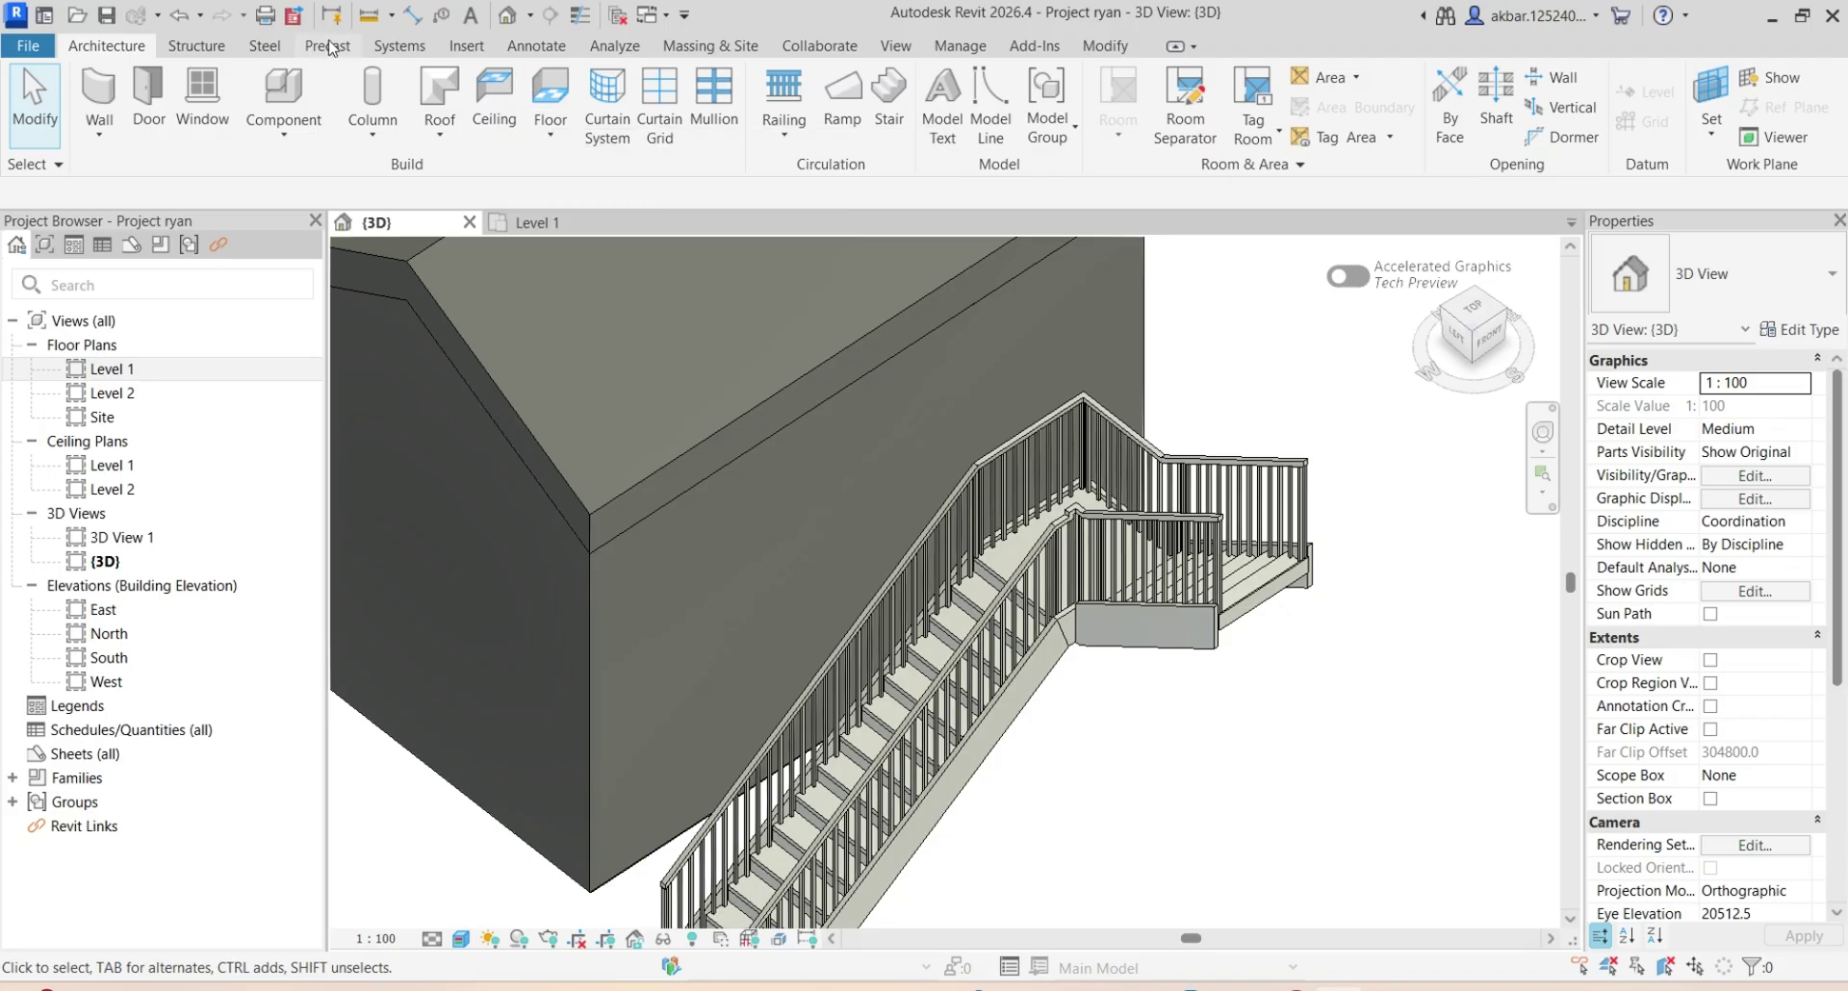
Place a UB305x165x40 universal beam about 2200 mm long on Level 1, running diagonally from the room's south-west corner to the stair
click(200, 48)
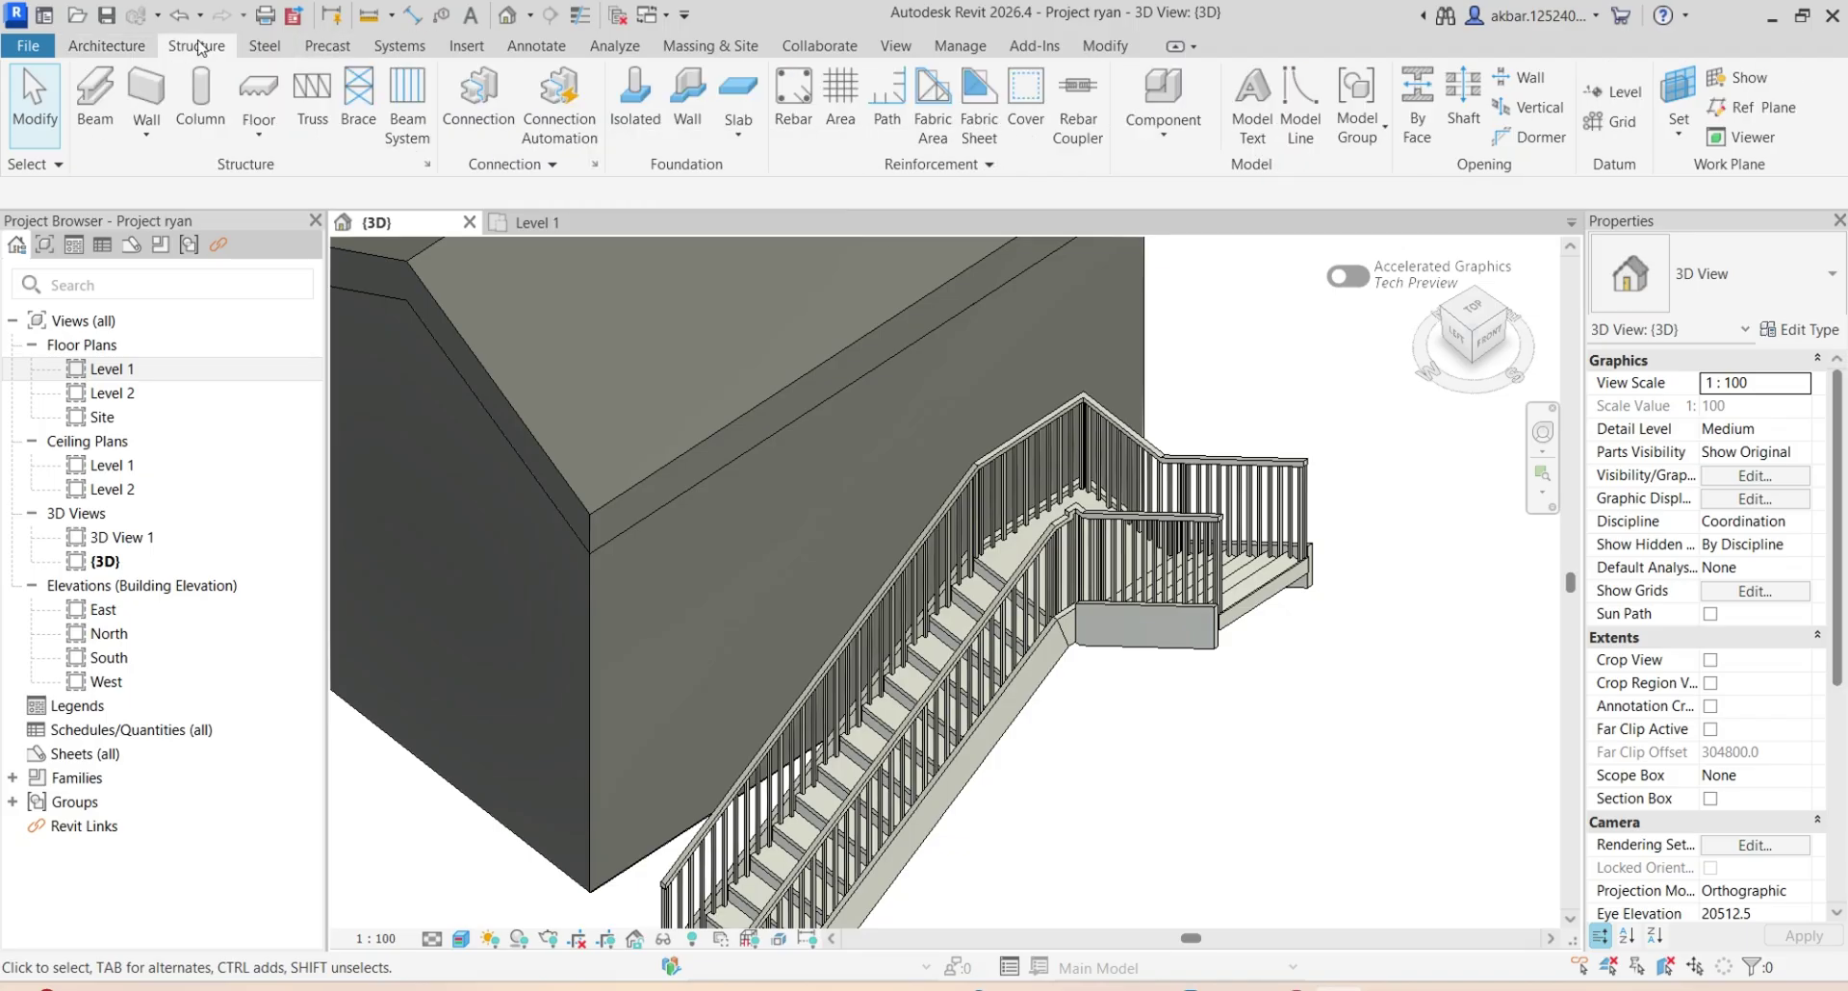
click(81, 100)
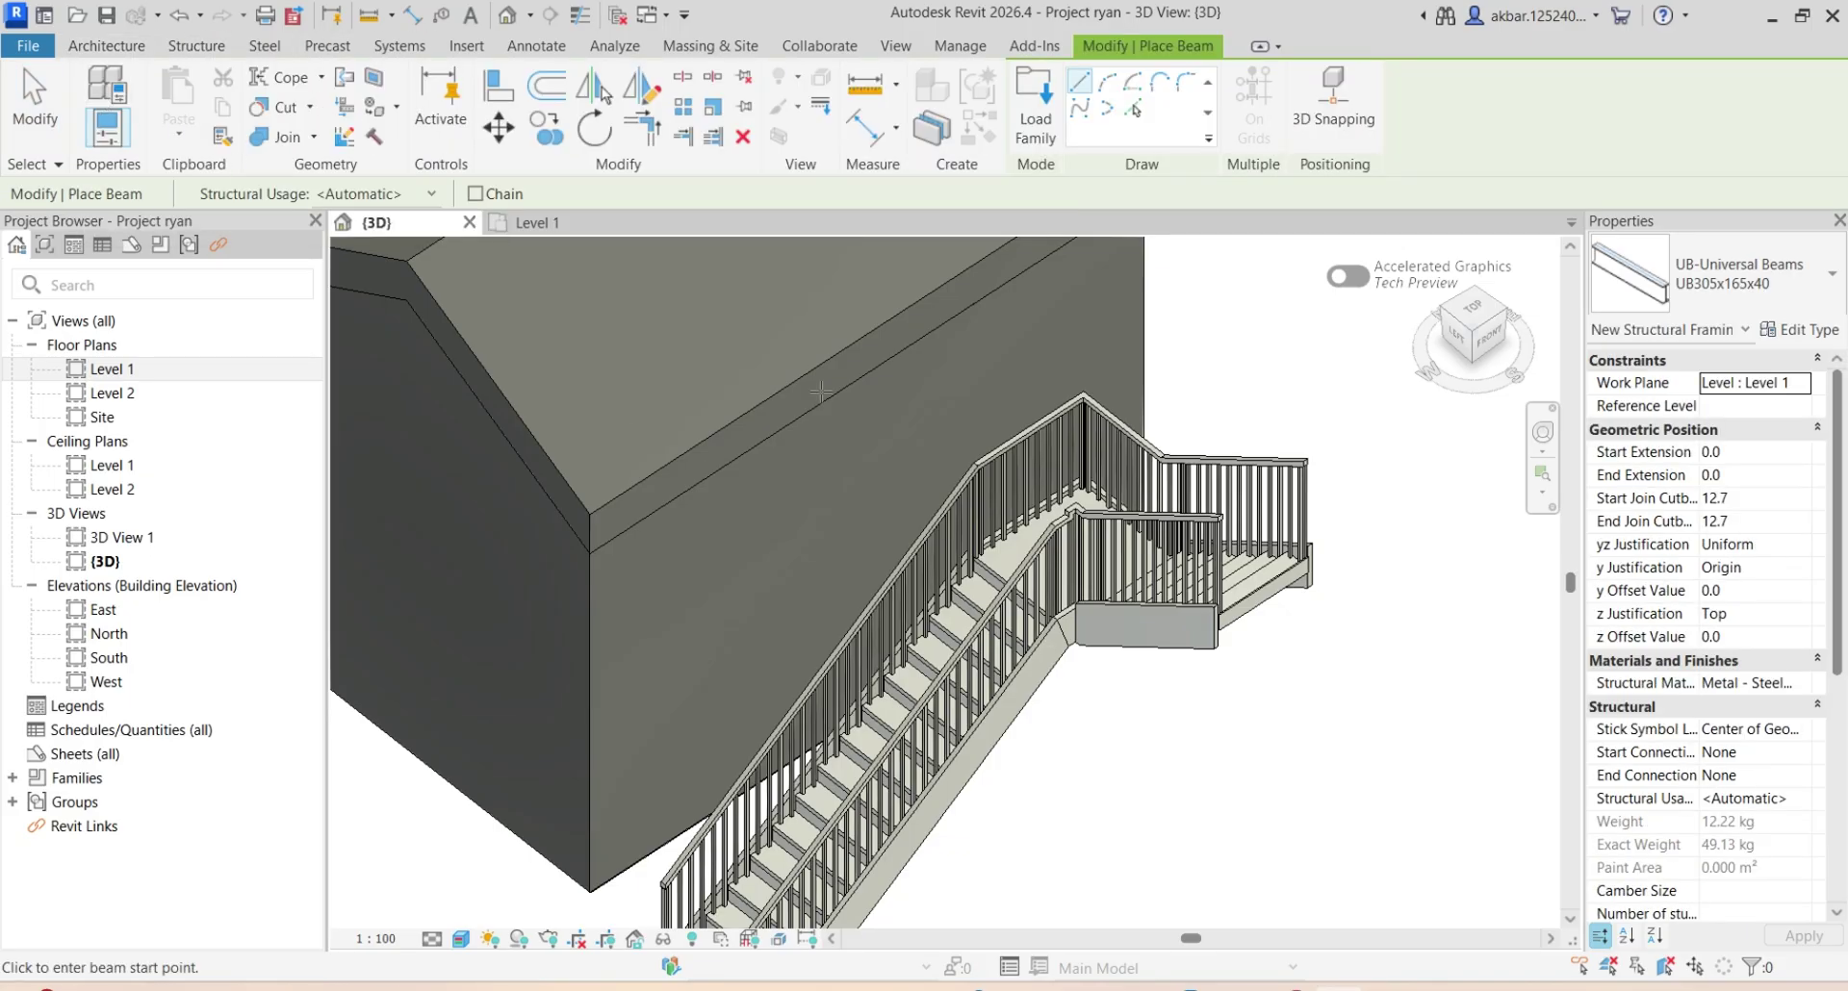
click(562, 227)
middle_drag(917, 551, 773, 466)
scroll(729, 341, up, 1)
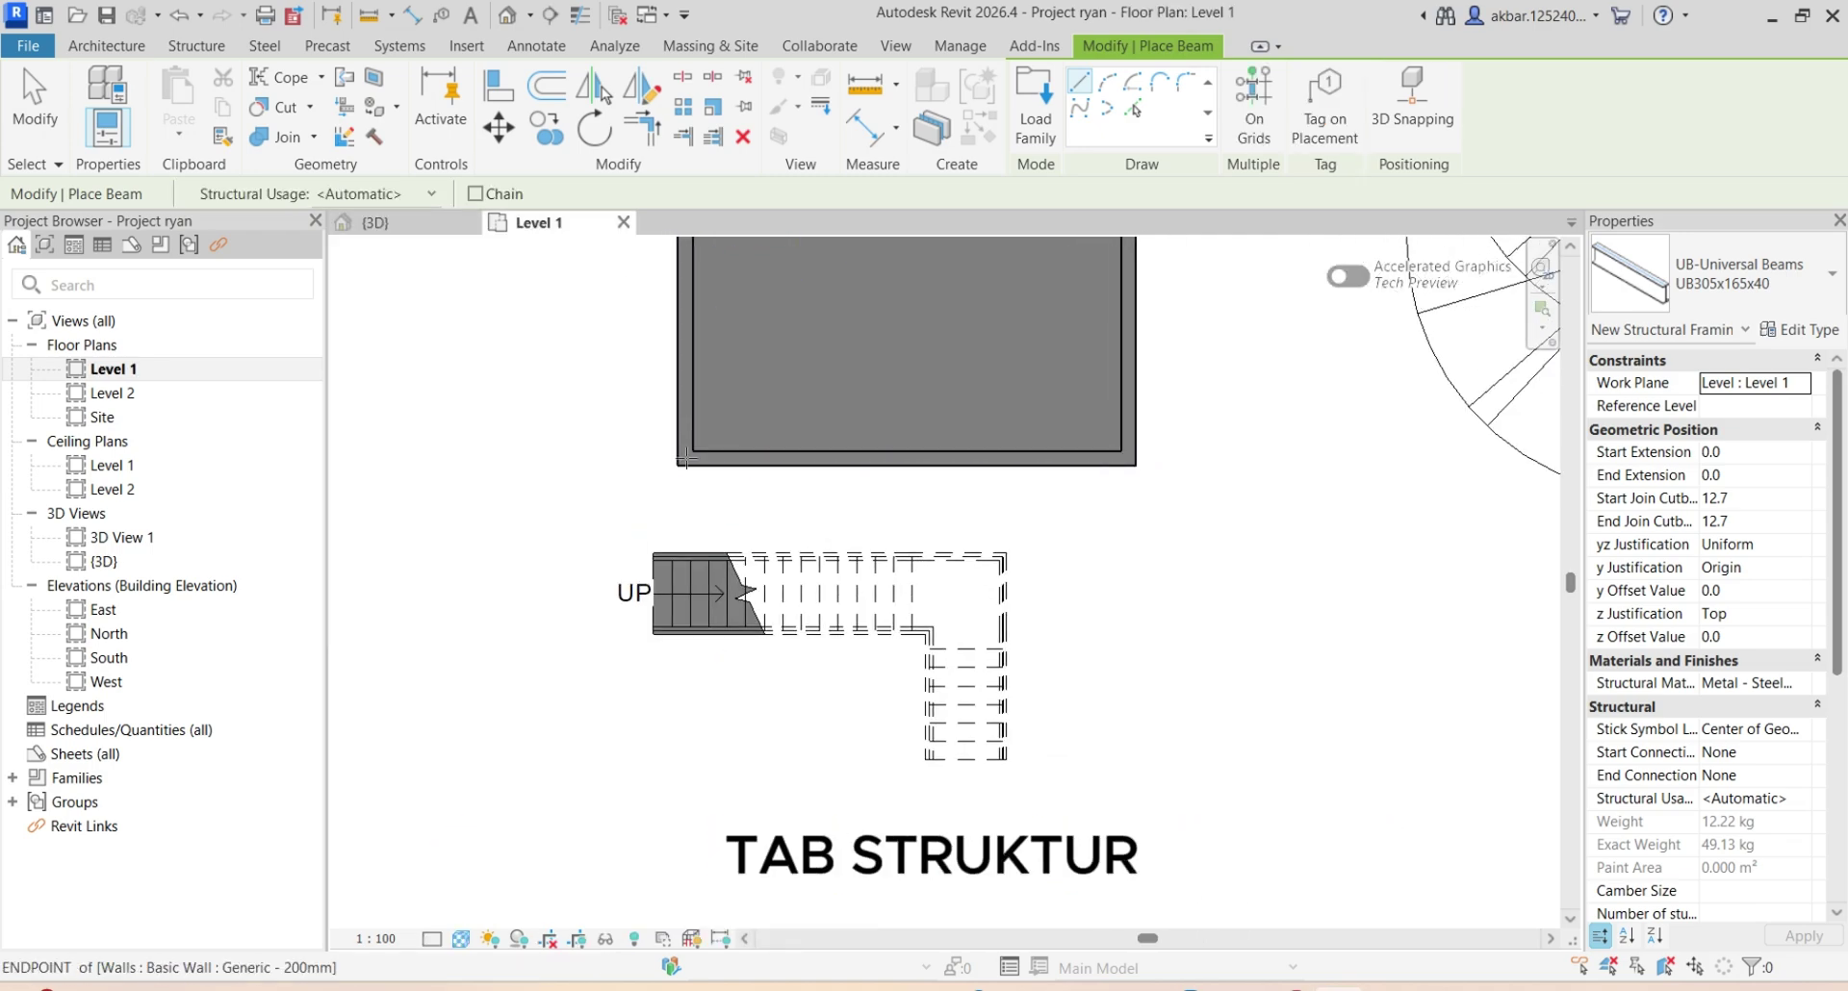
click(686, 458)
click(869, 575)
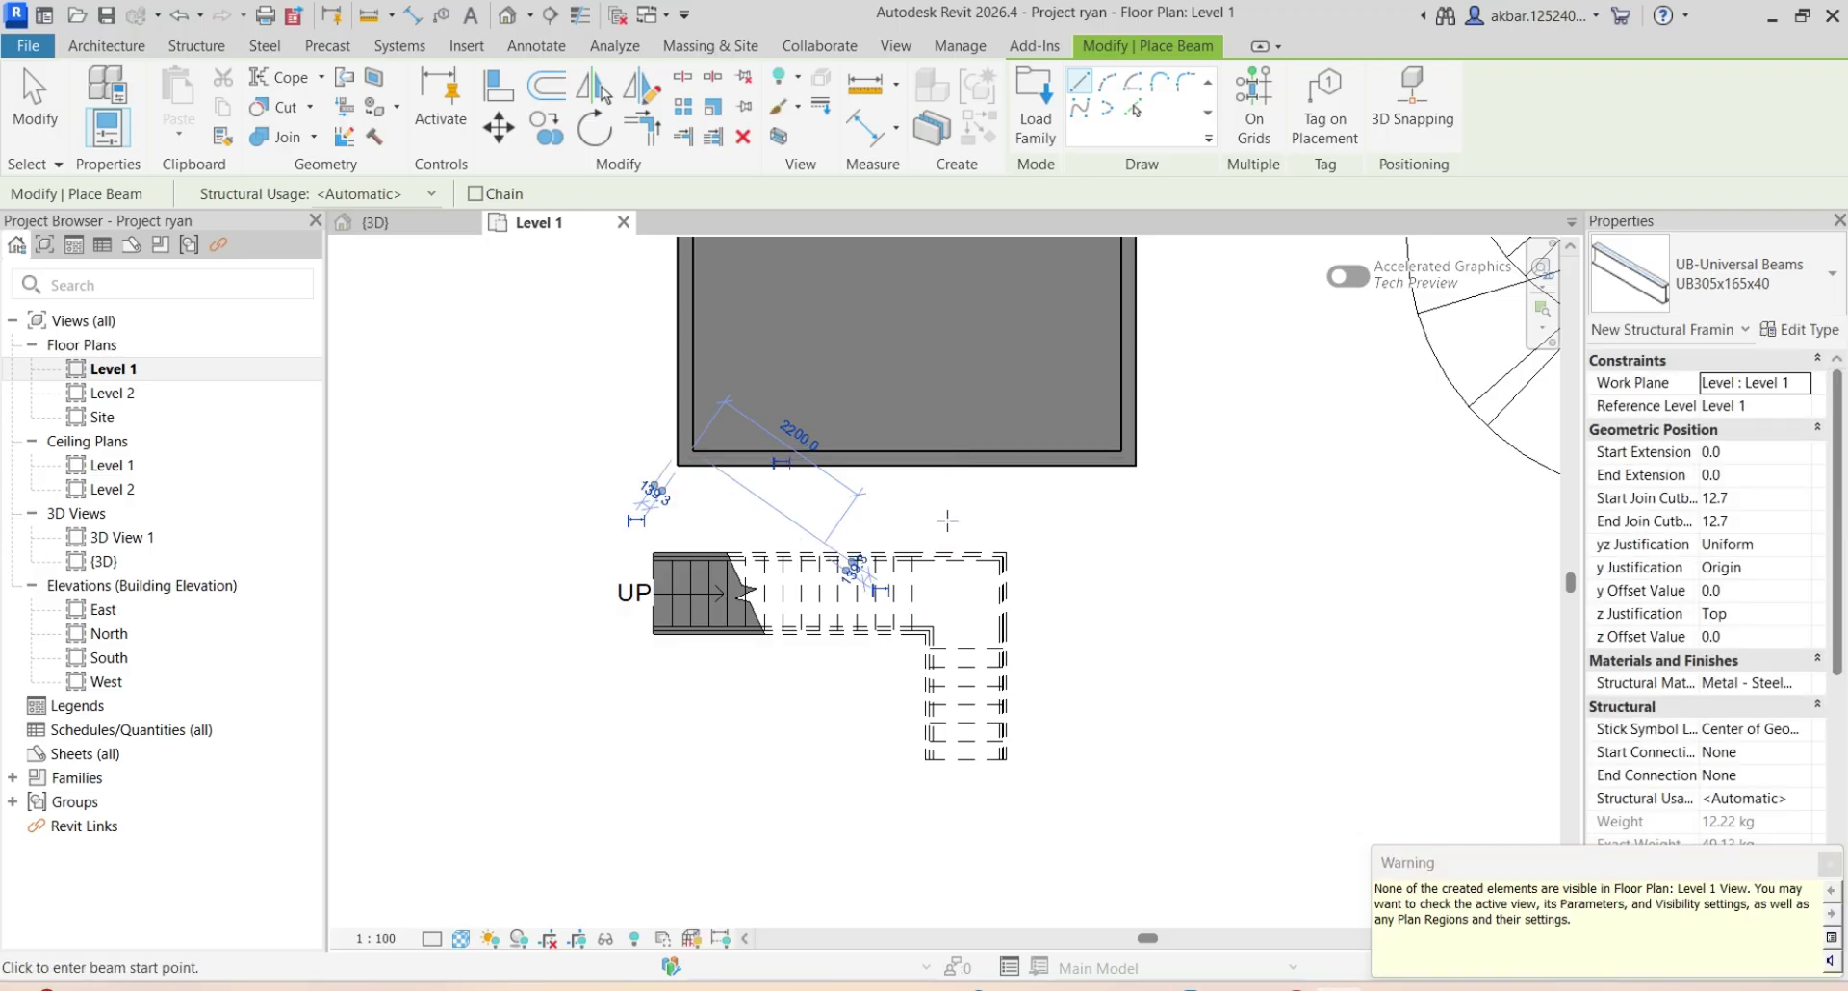
click(931, 470)
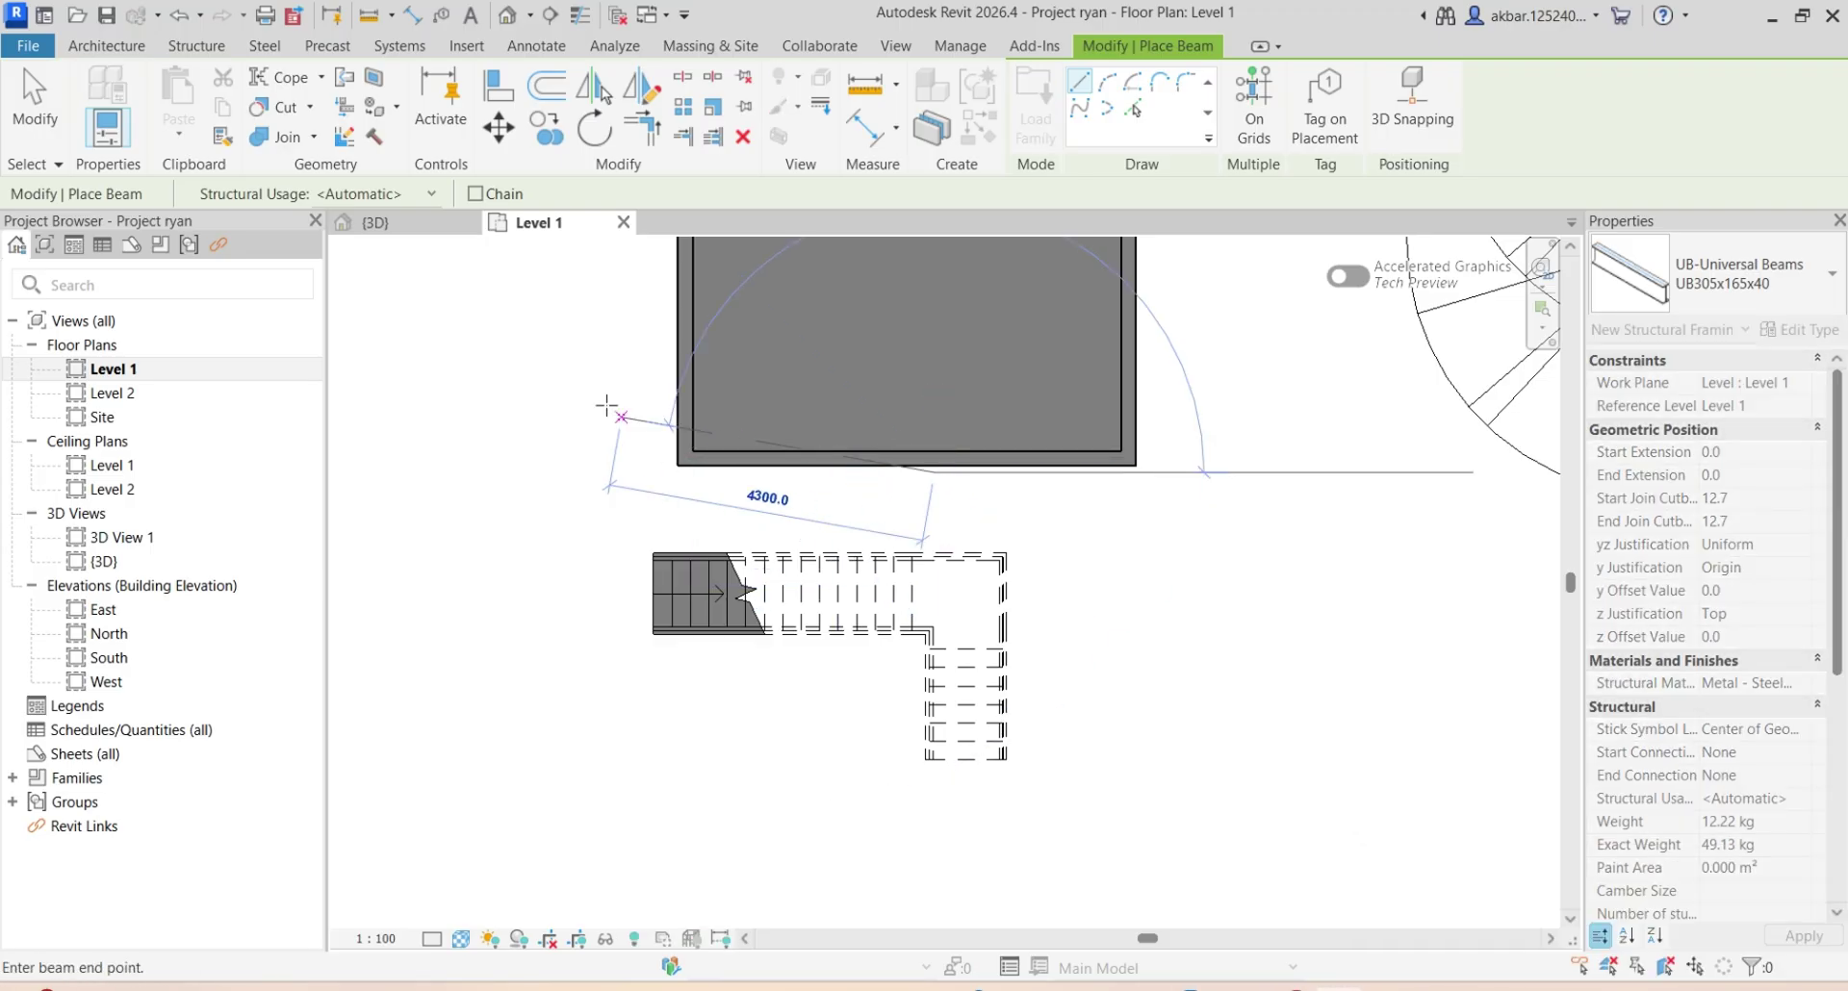
click(195, 48)
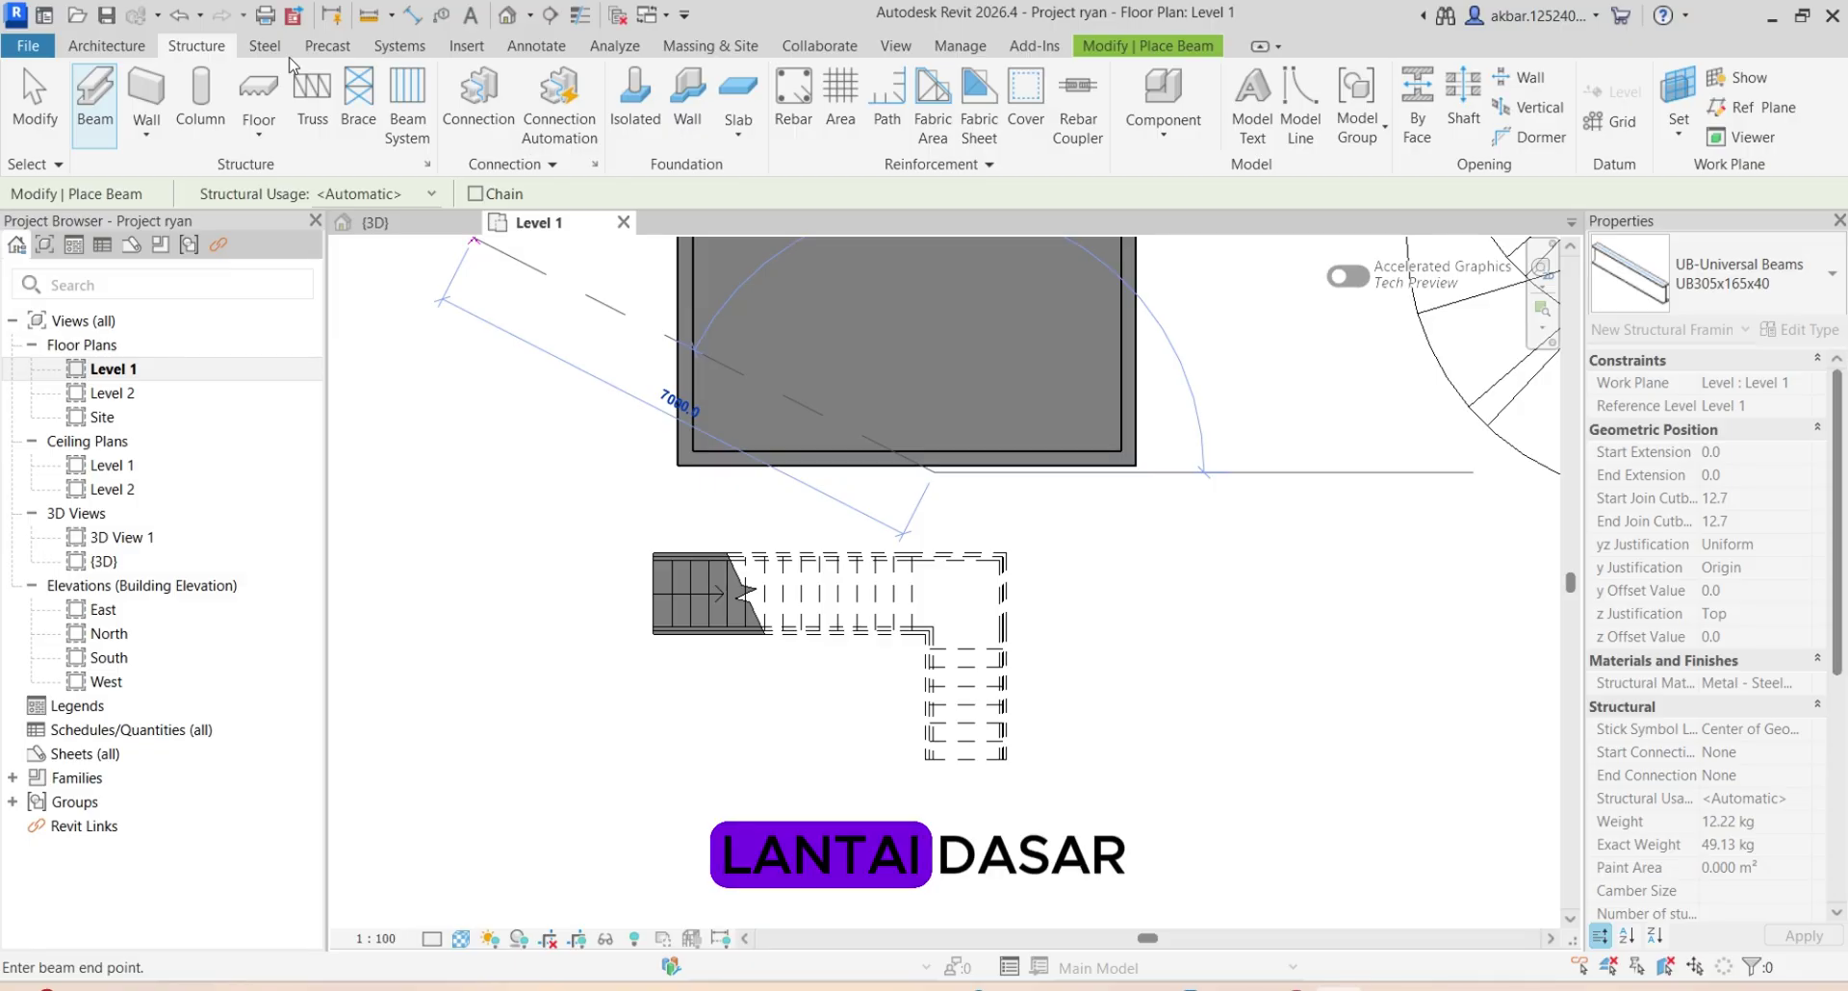
click(466, 46)
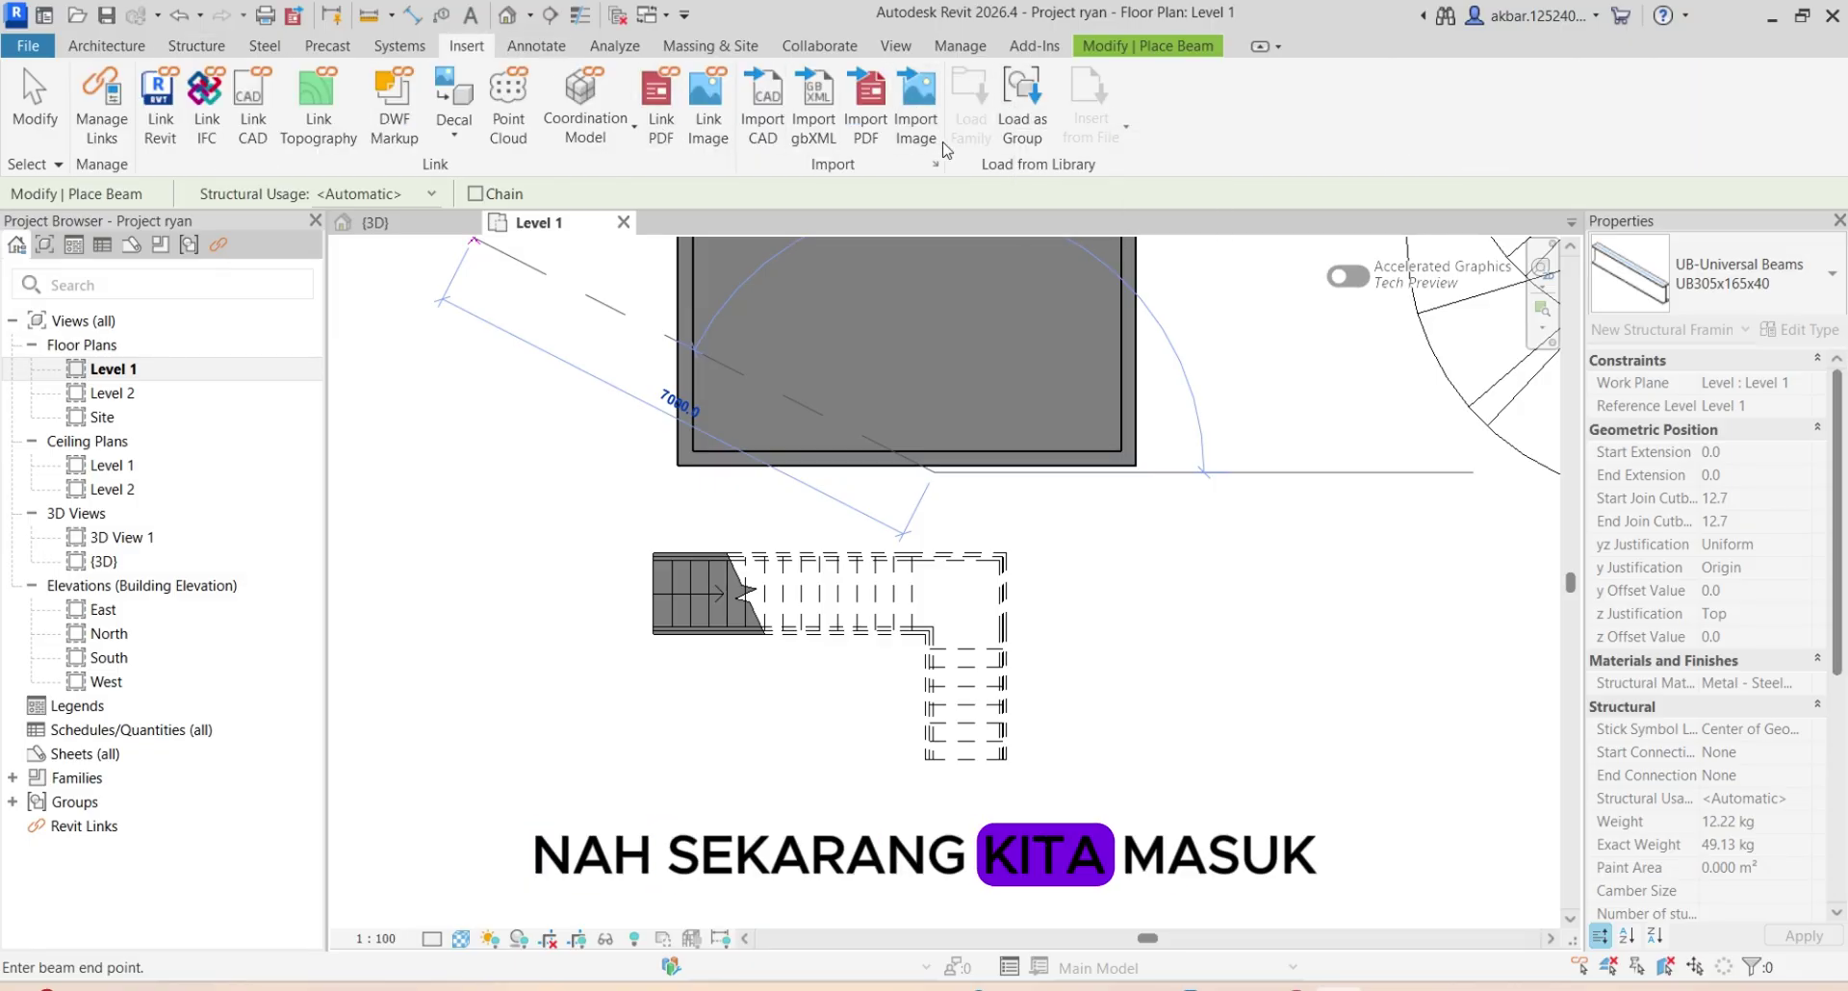
click(1155, 45)
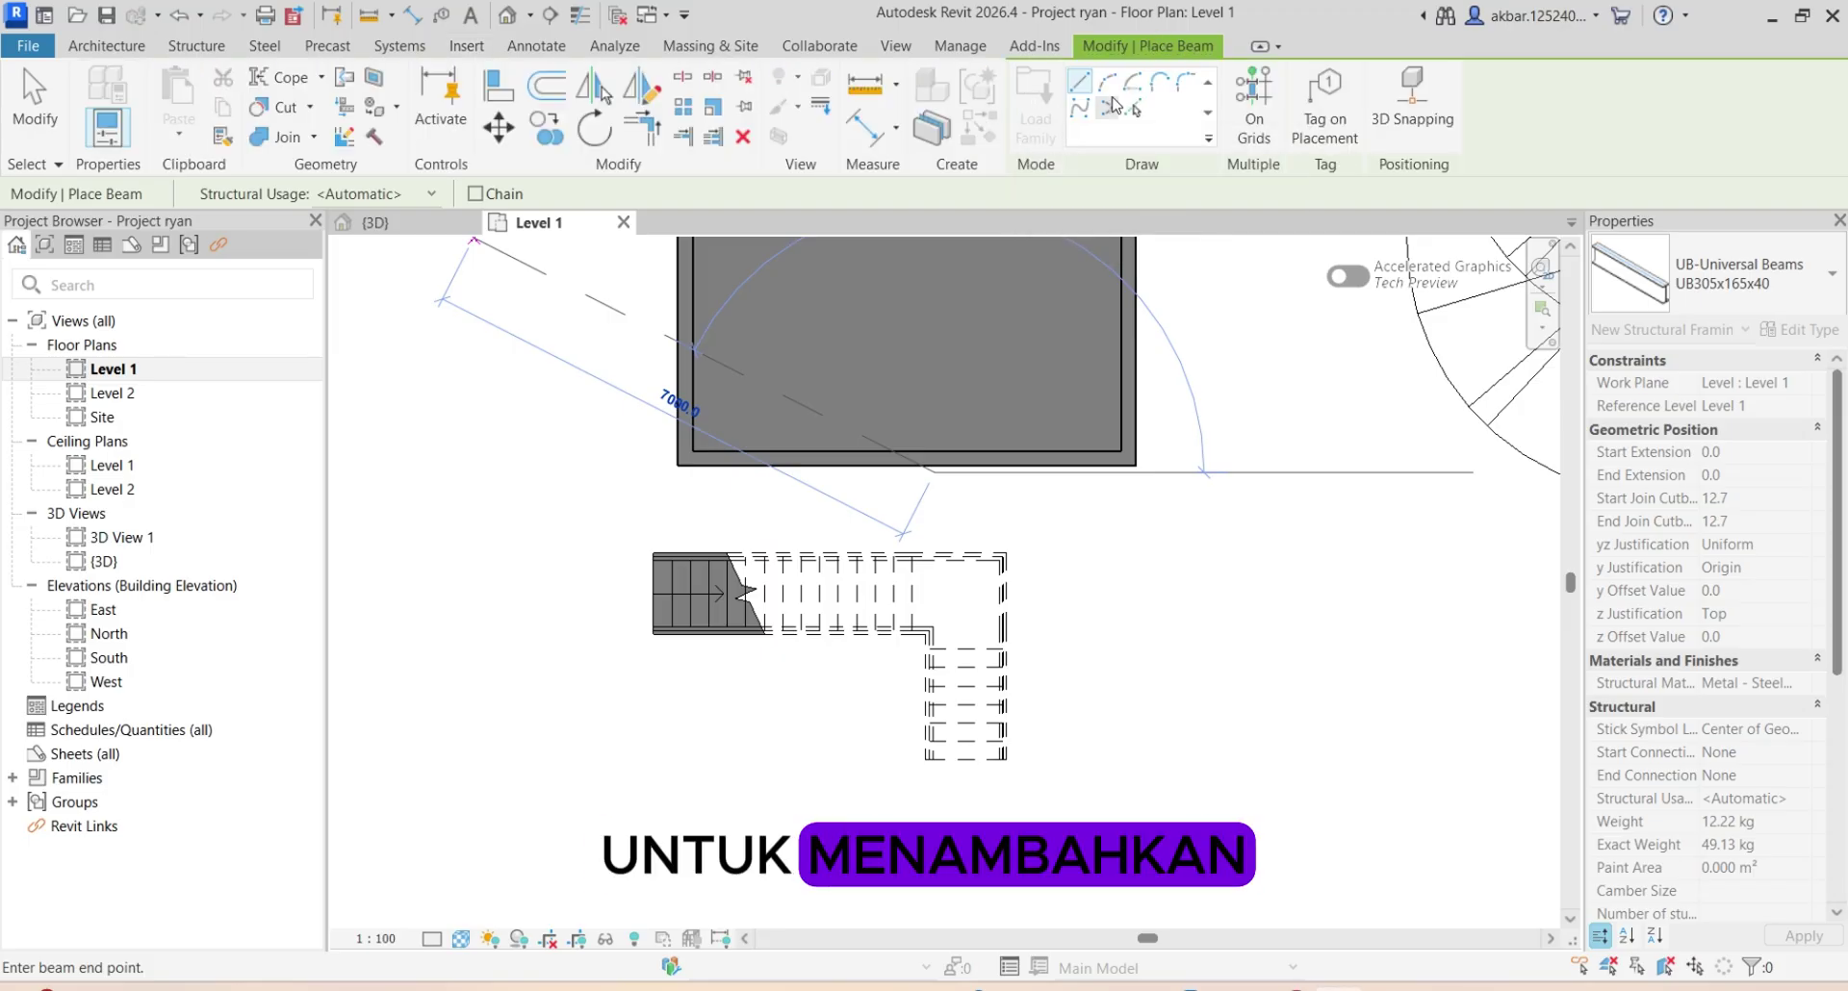
double_click(1144, 56)
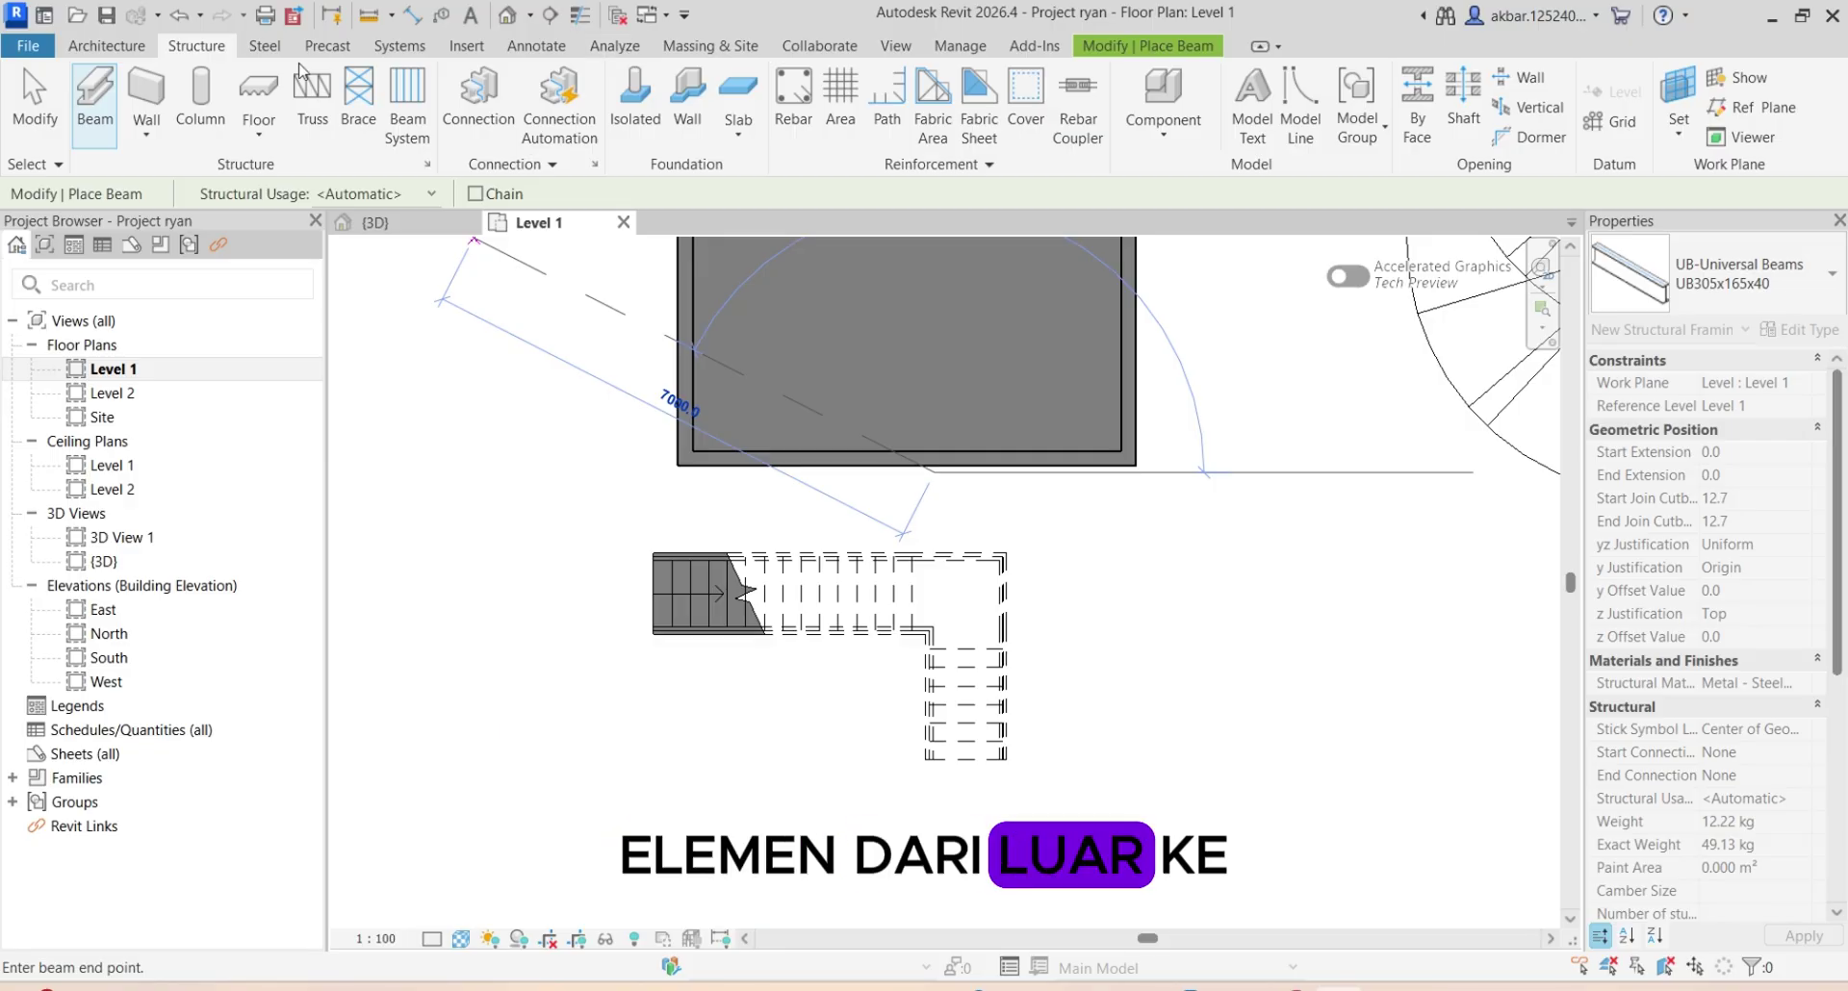
click(465, 45)
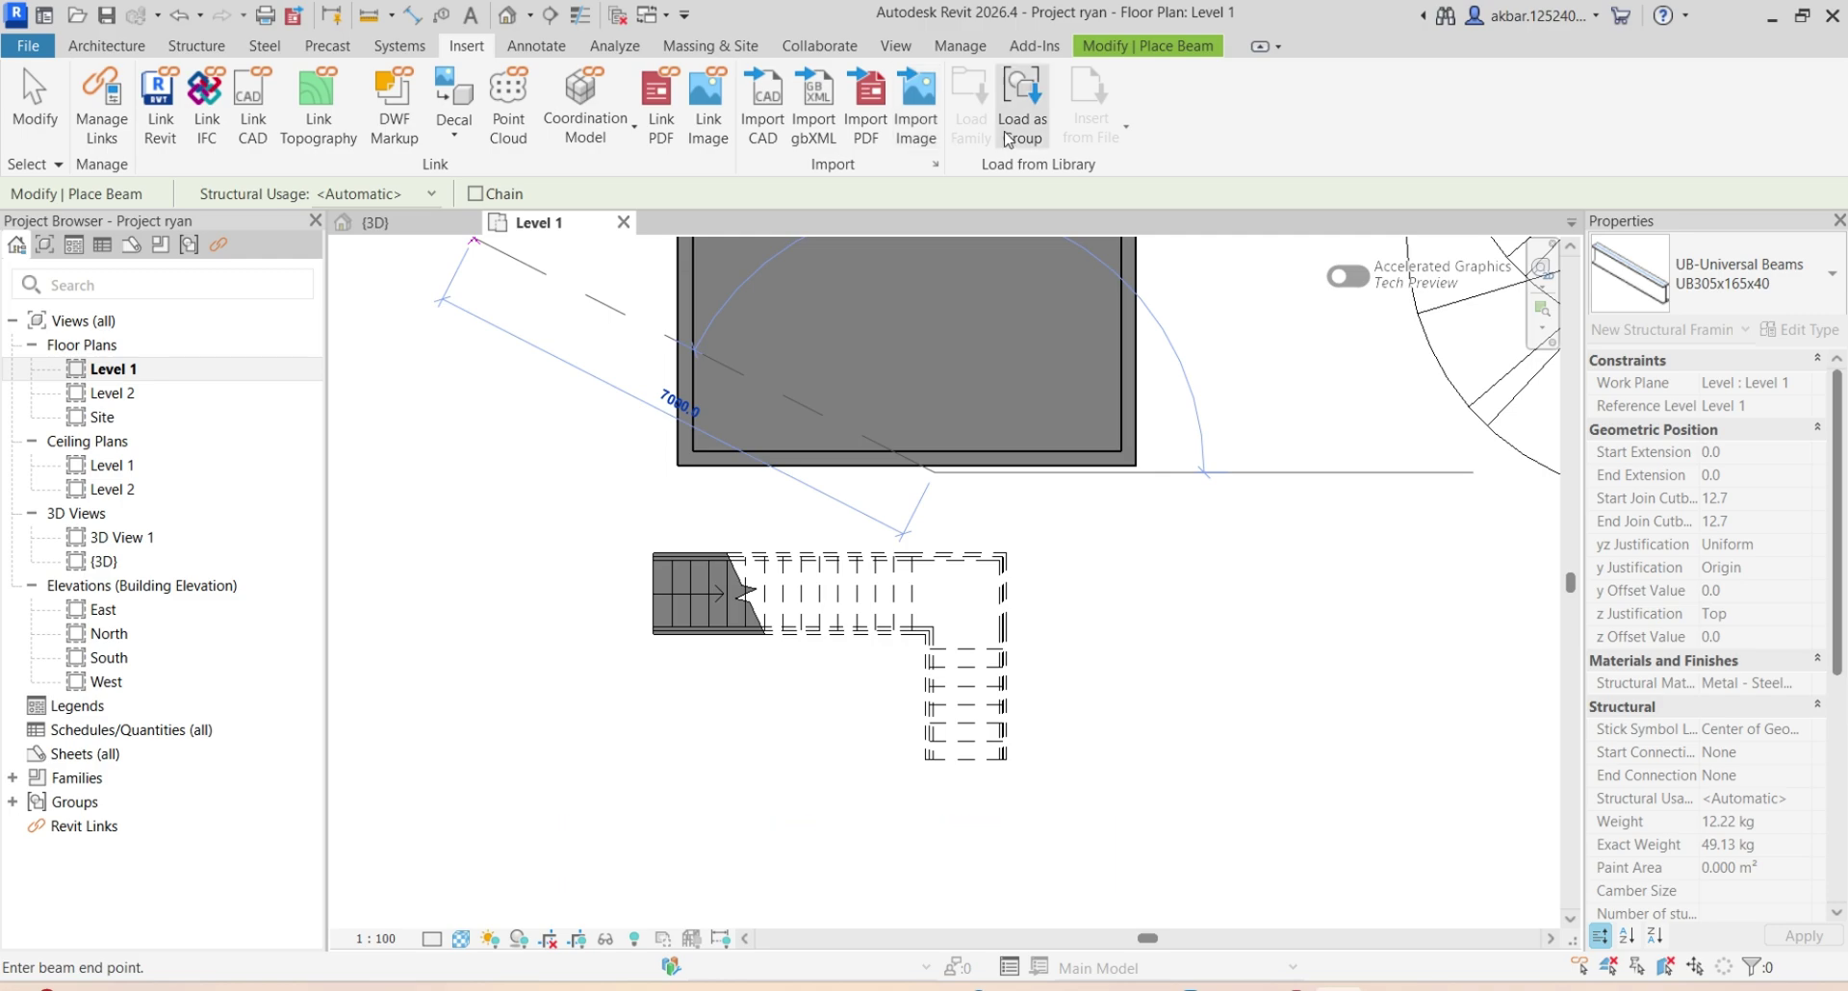
click(1176, 46)
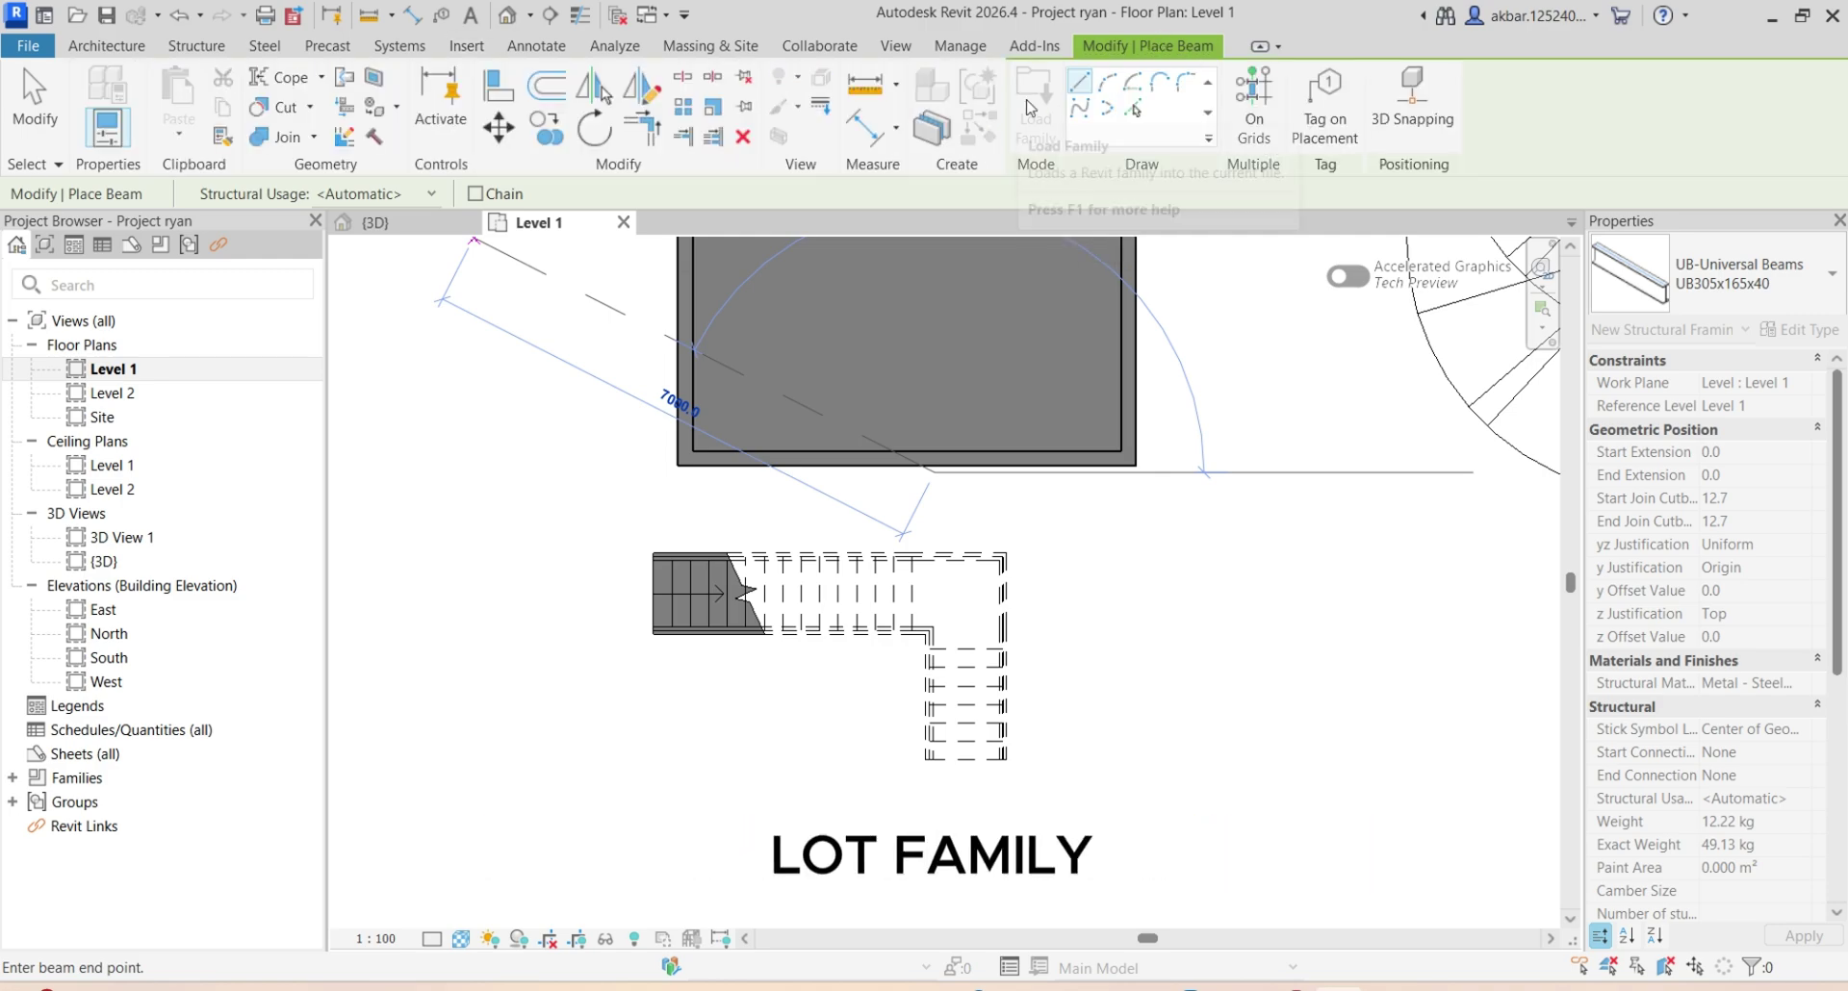
double_click(1143, 48)
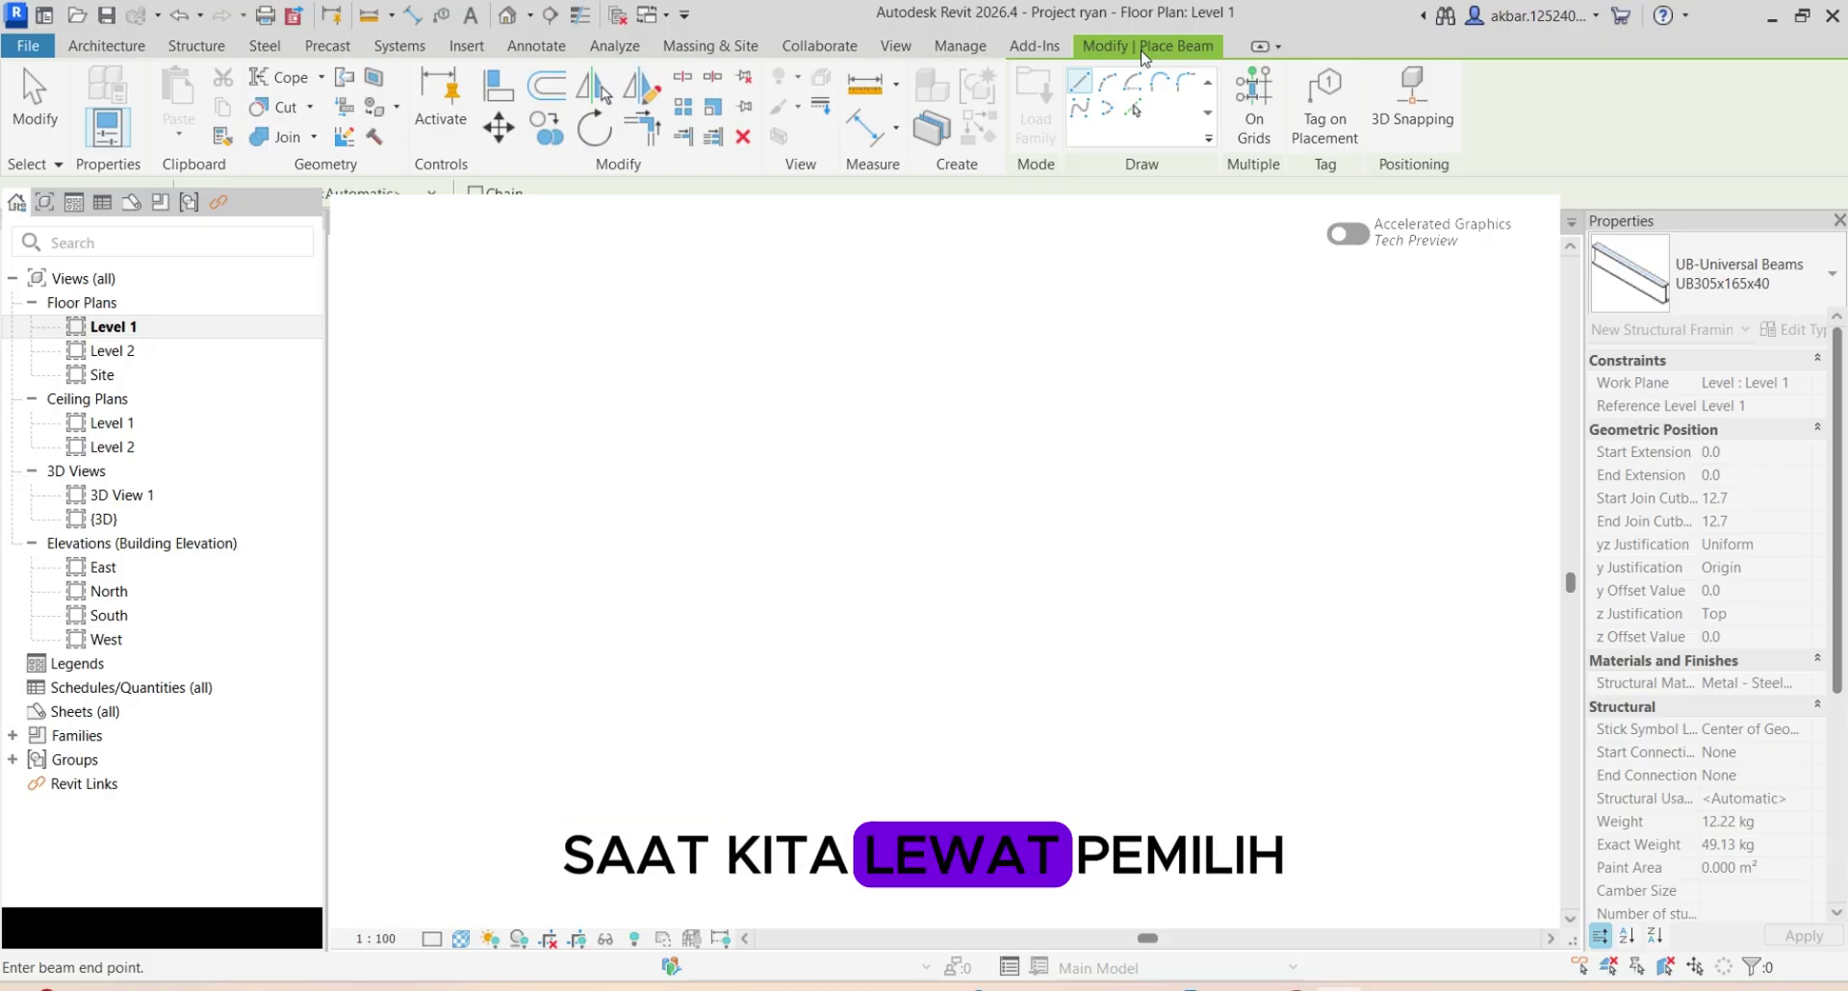
key(Escape)
key(Escape)
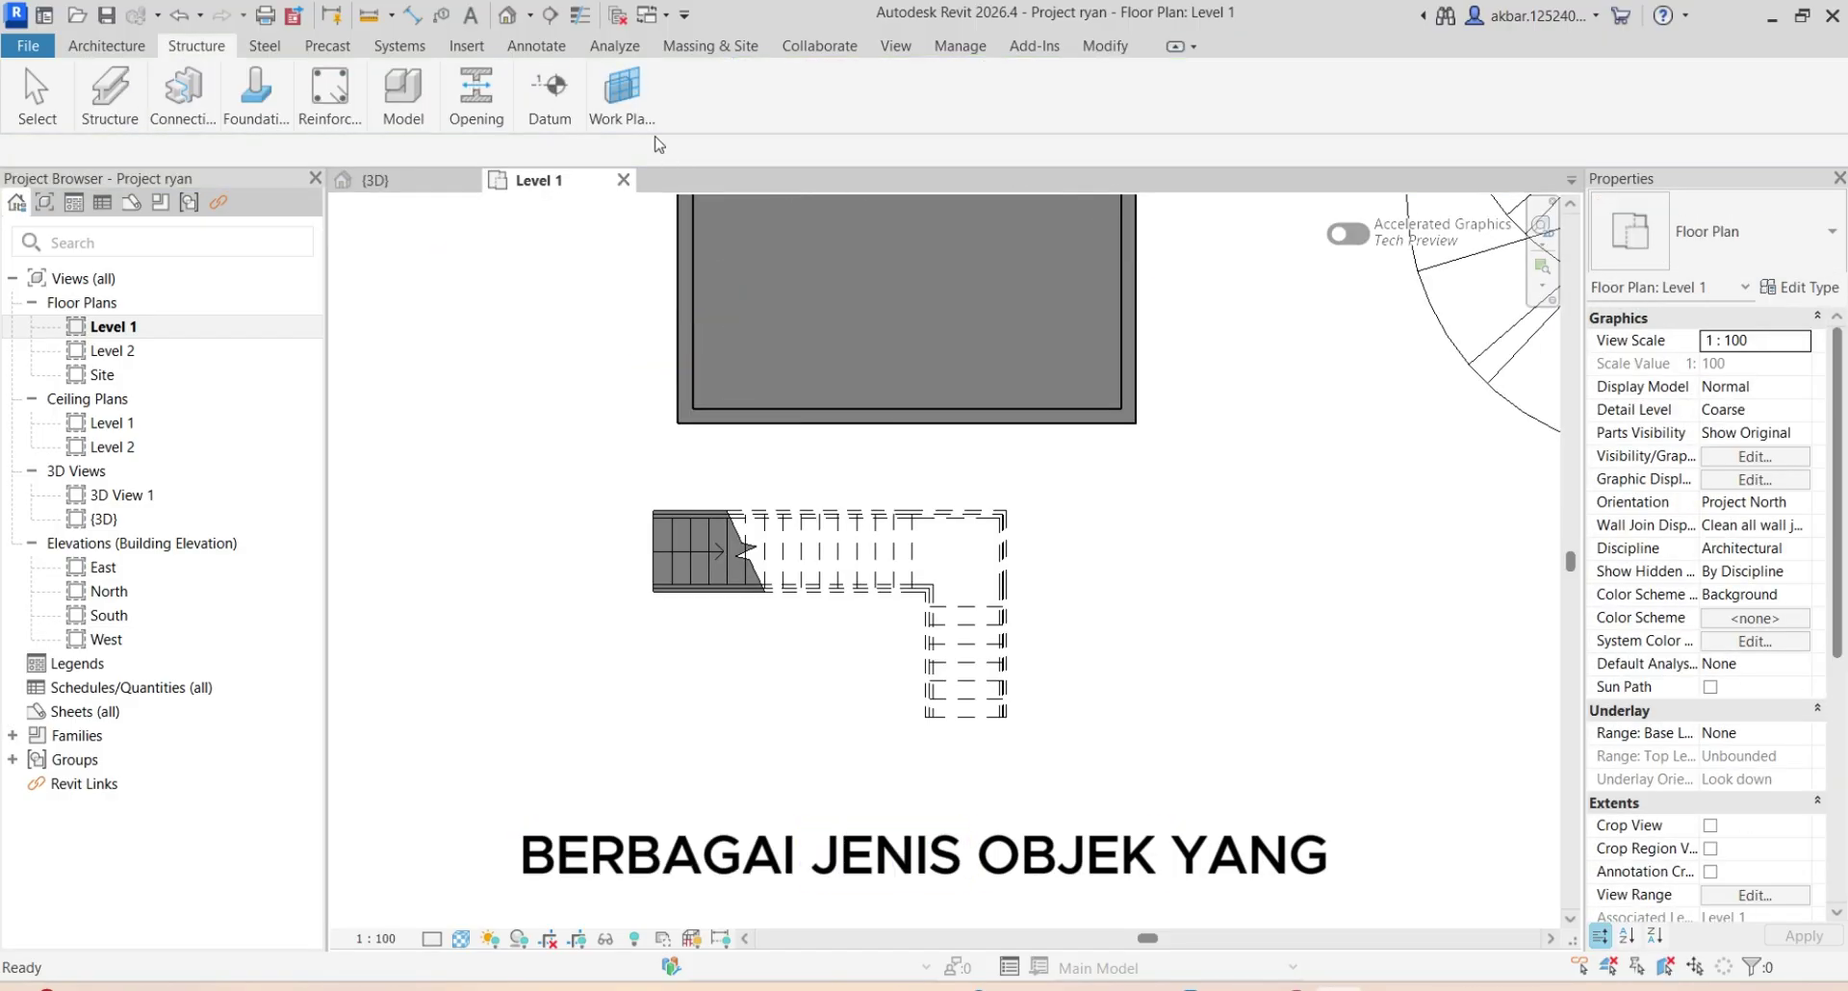
Restore the collapsed ribbon to its full size with the import and family-loading tools displayed
click(496, 48)
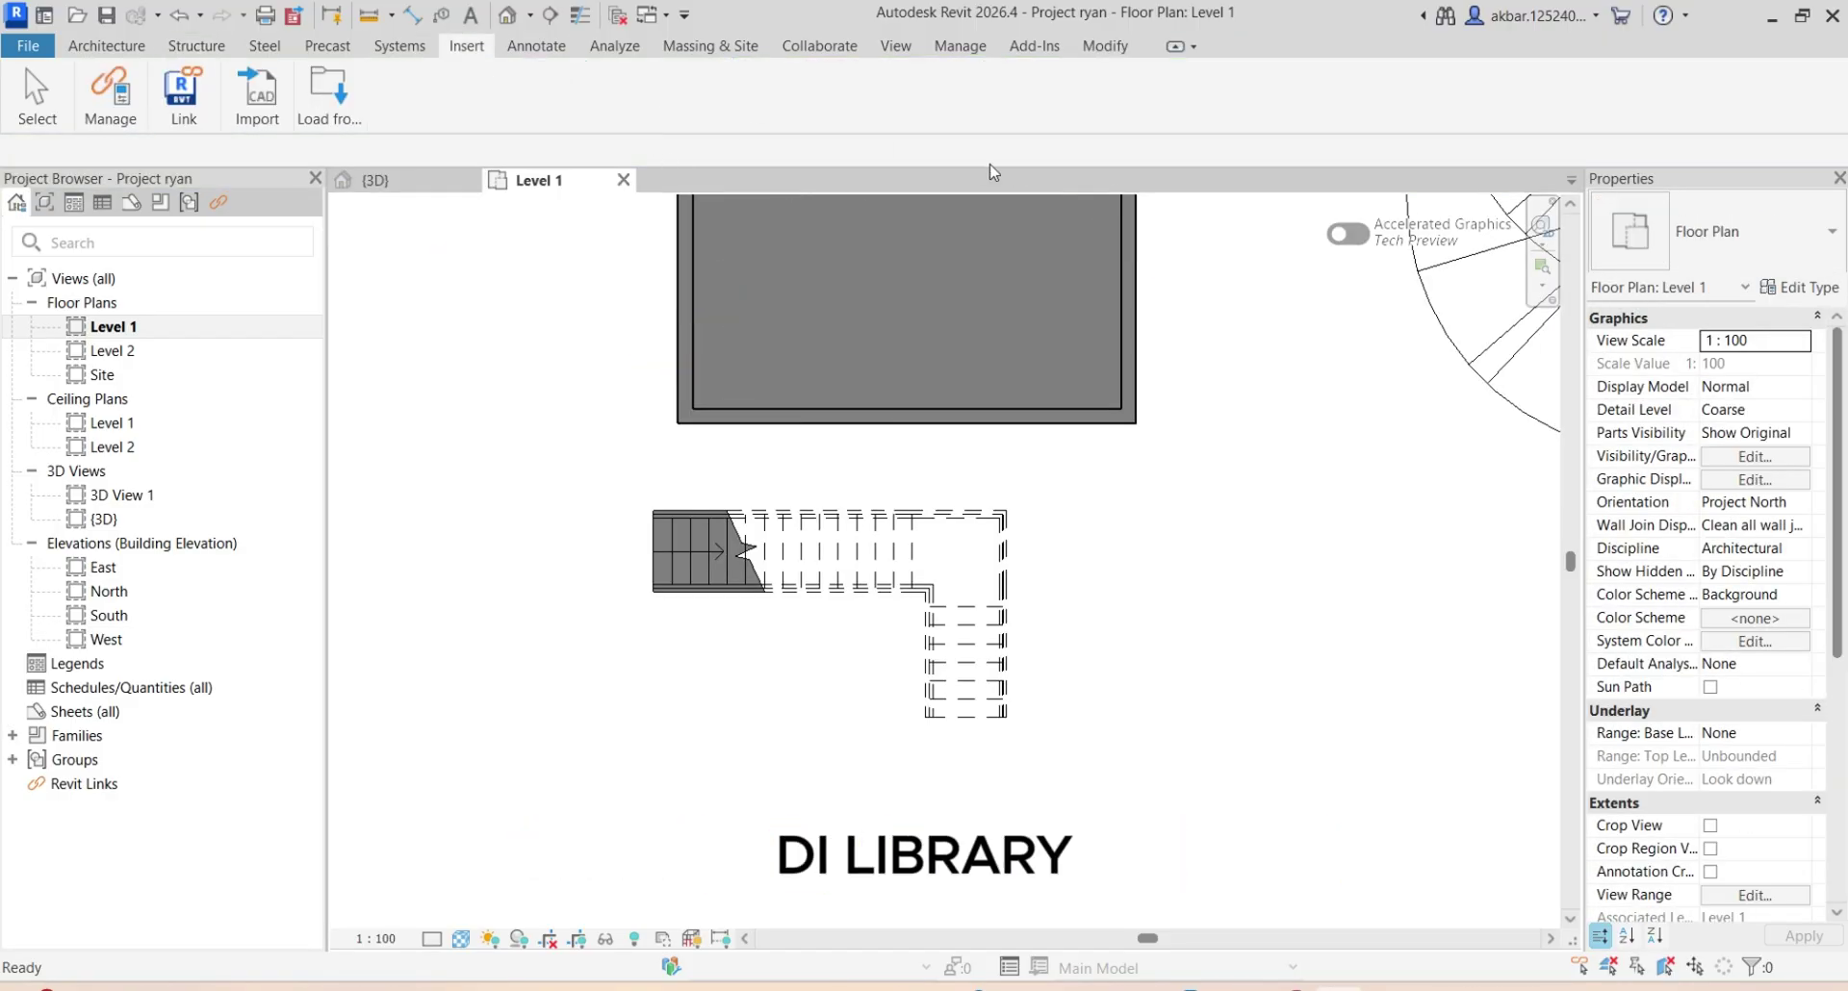
double_click(460, 51)
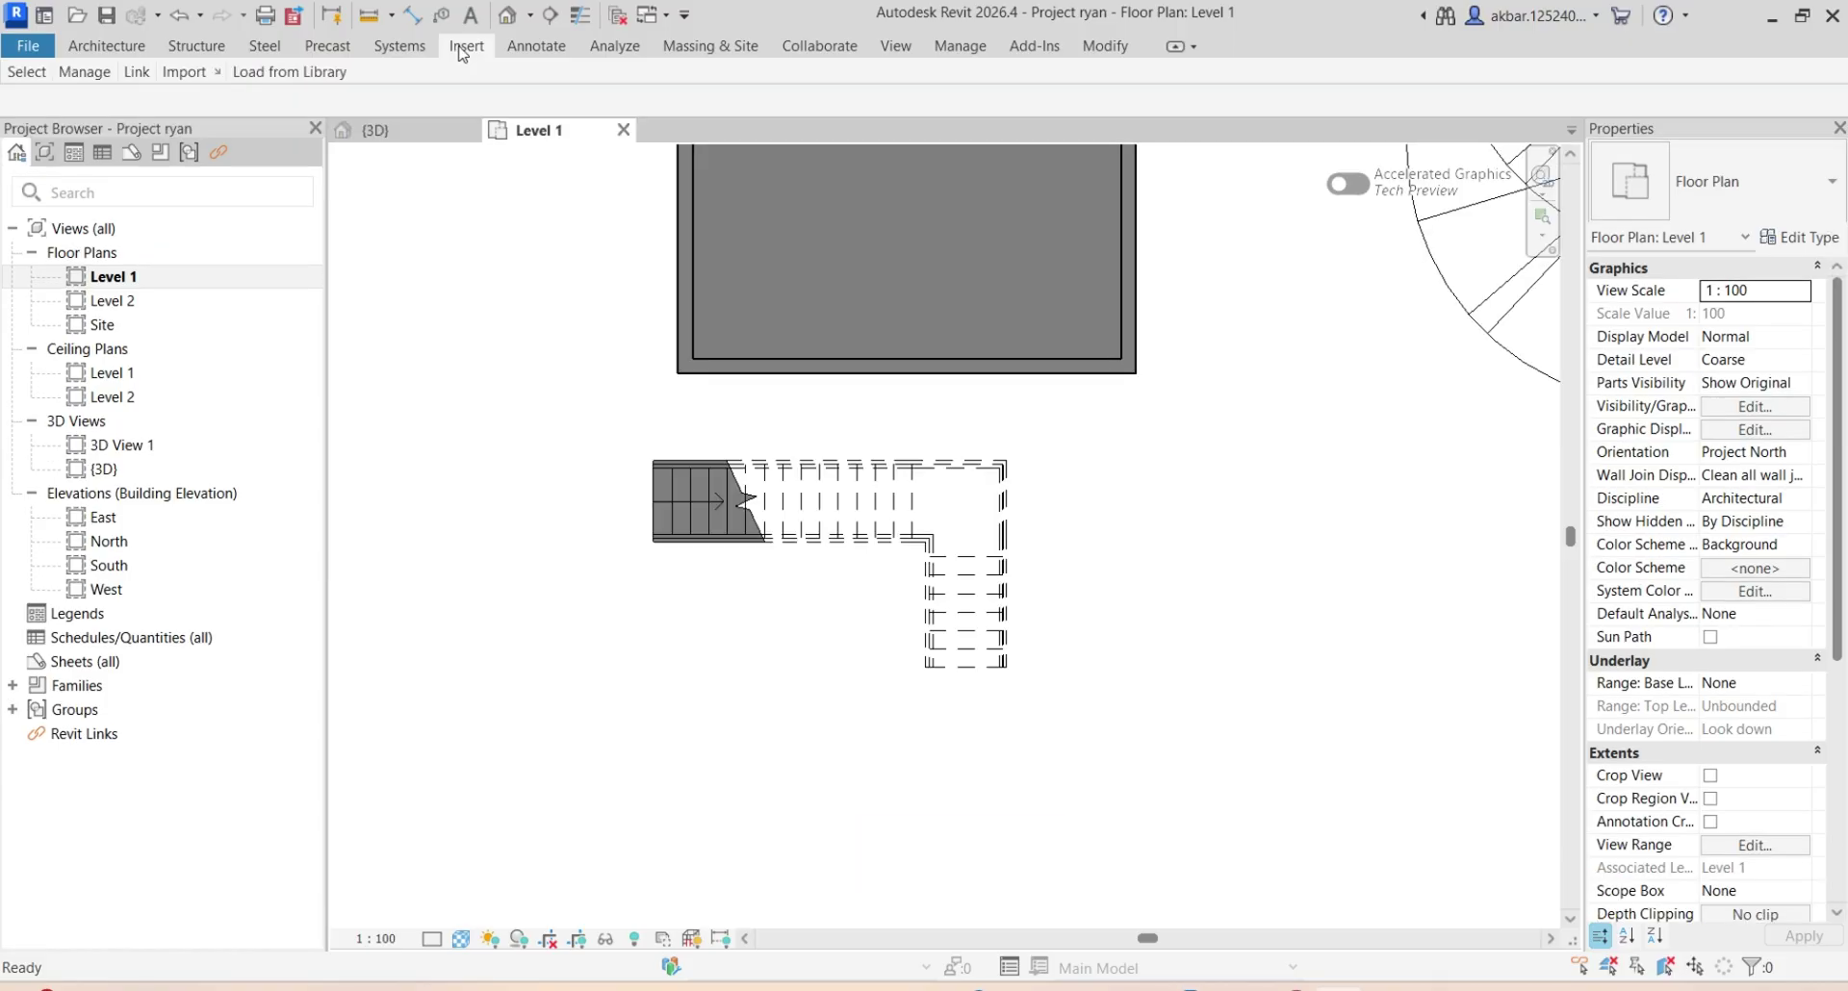
double_click(466, 46)
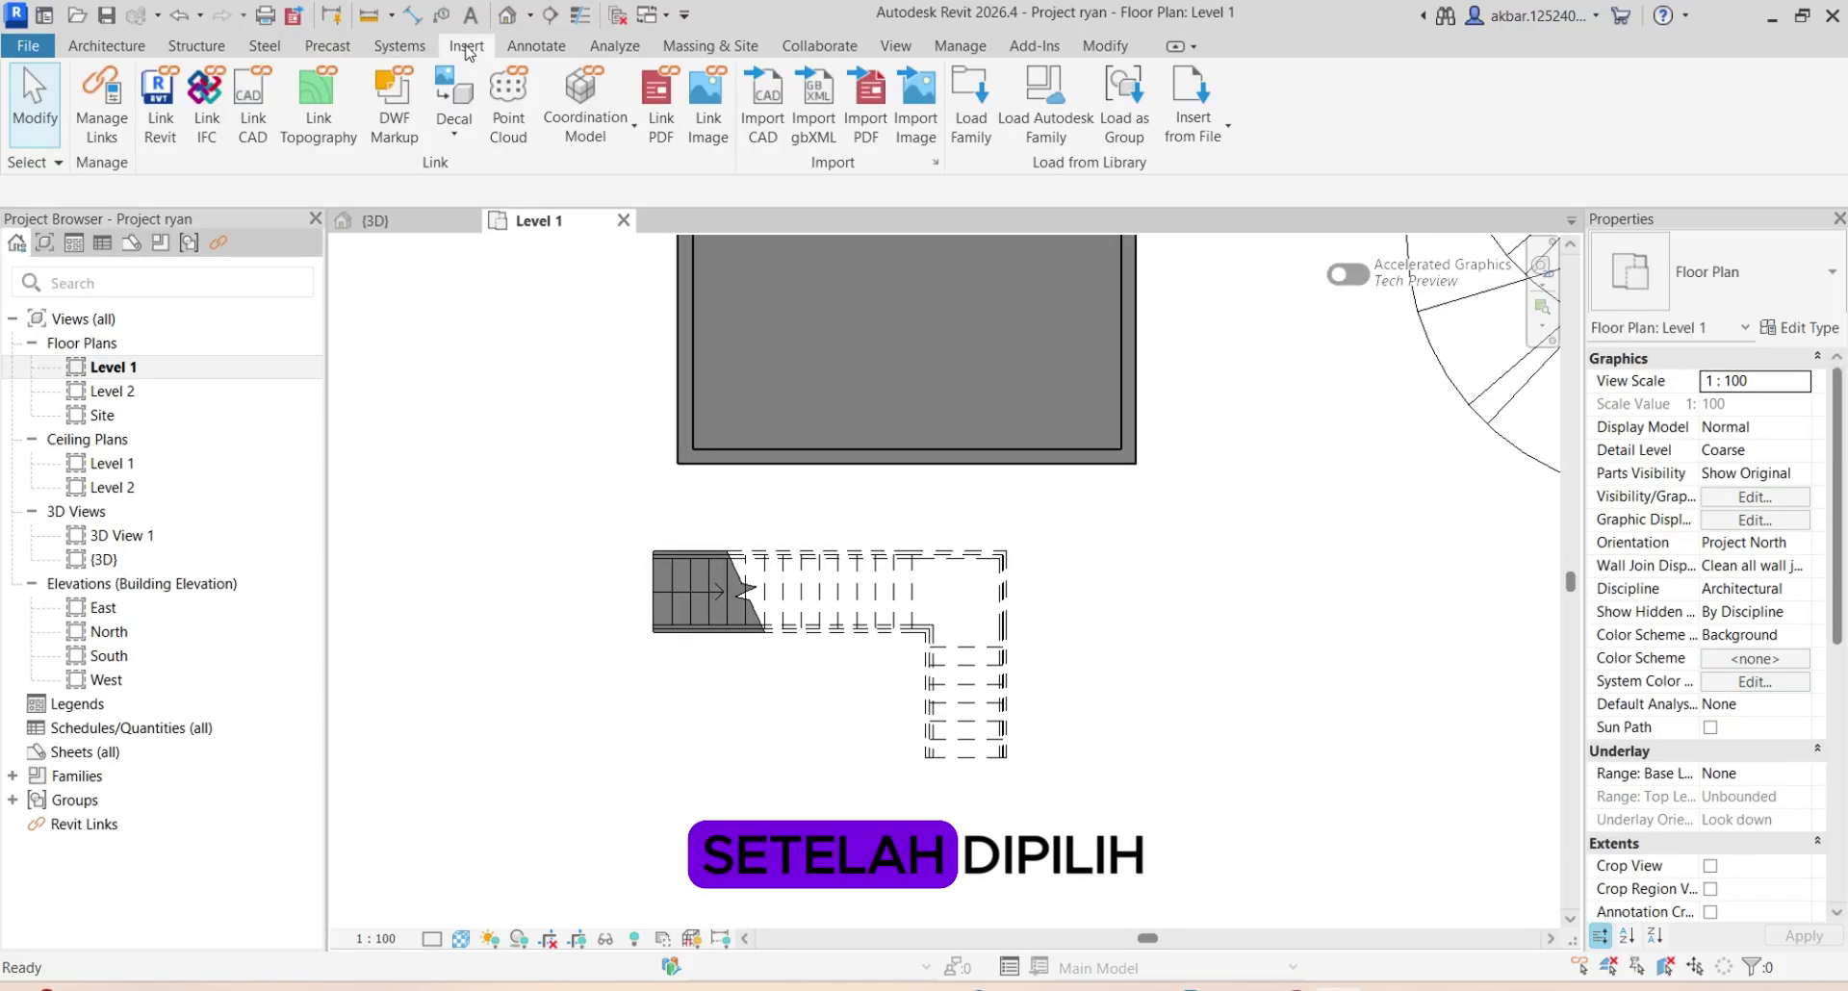
Browse the Autodesk family library, including its Furniture category, and close it without loading anything
click(1018, 118)
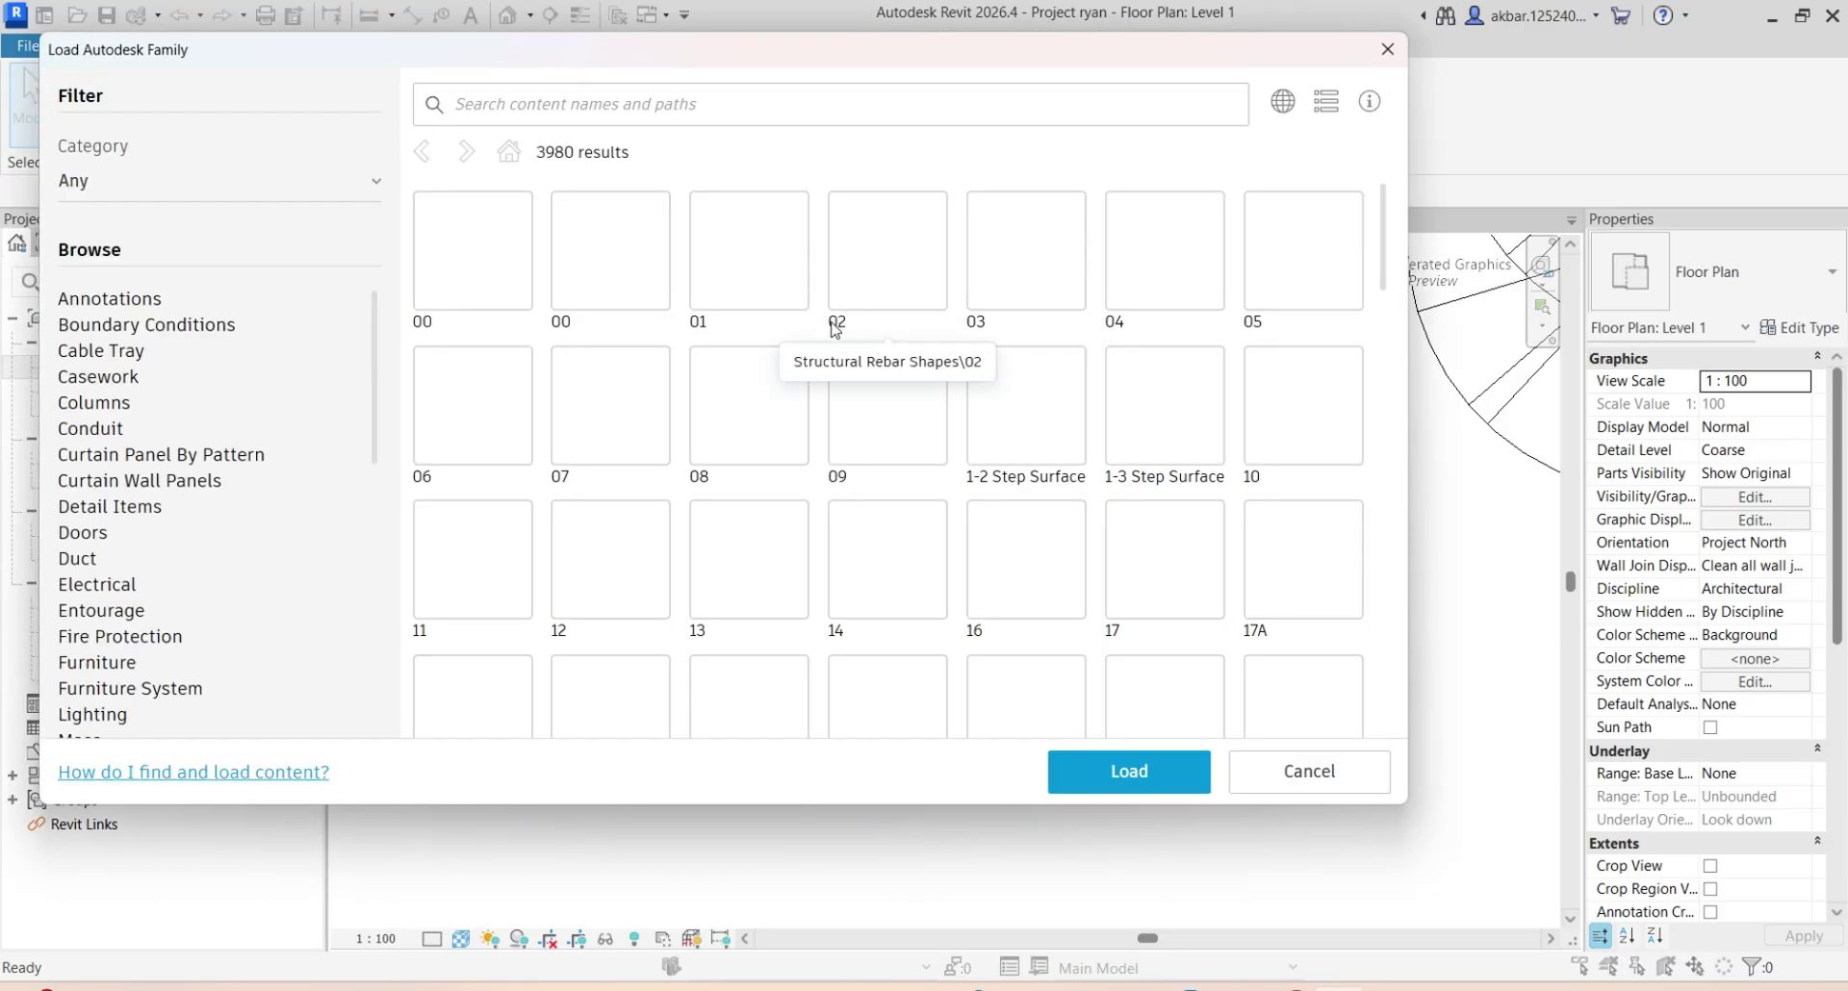
scroll(835, 330, down, 15)
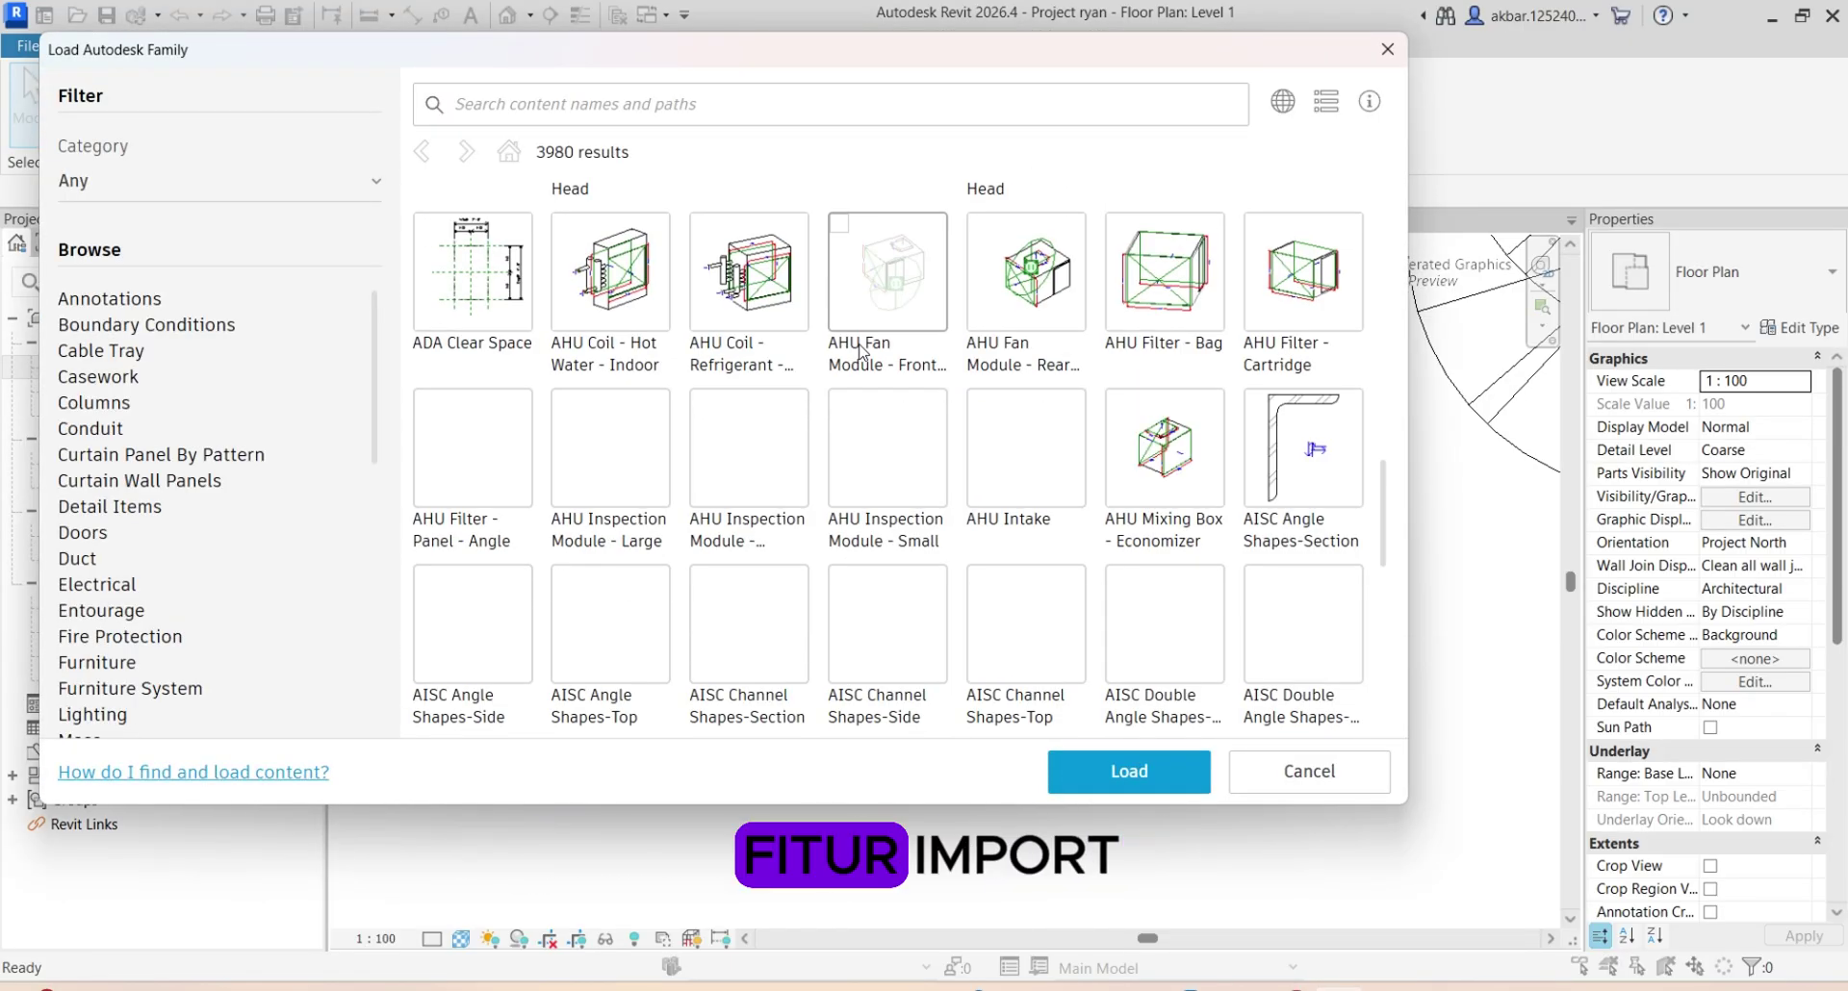
scroll(860, 351, down, 5)
scroll(125, 496, down, 5)
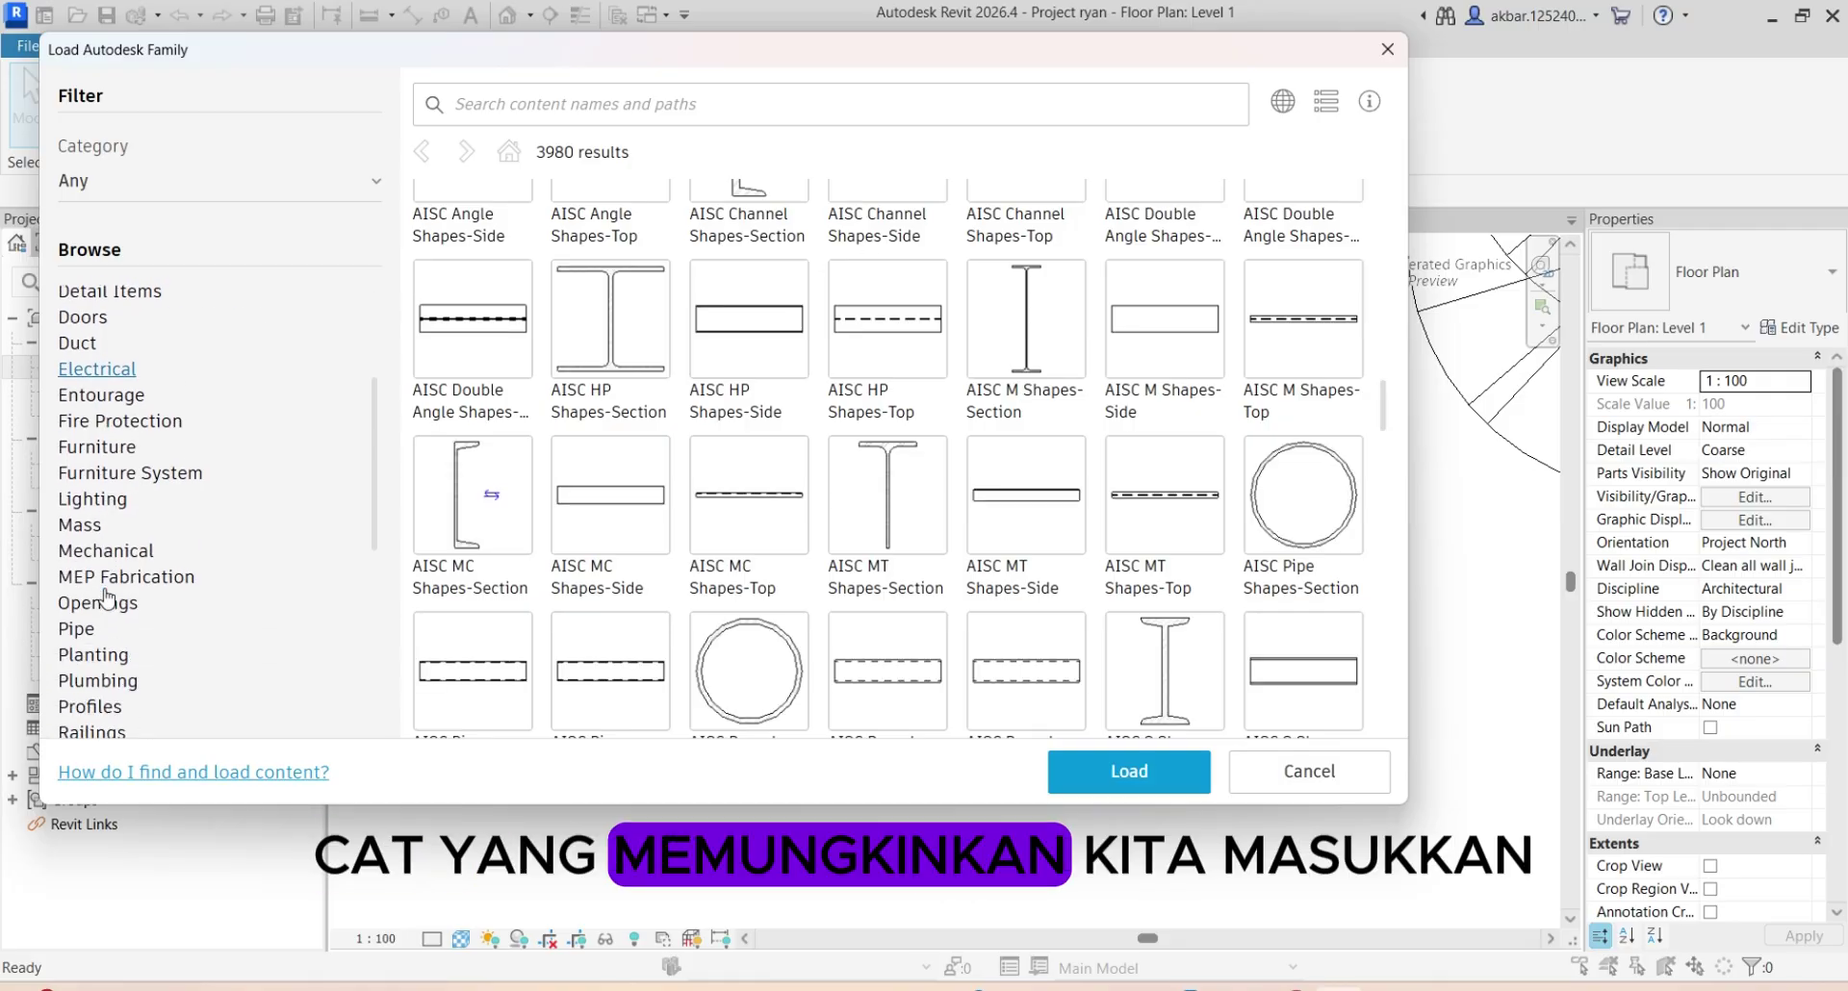
click(106, 424)
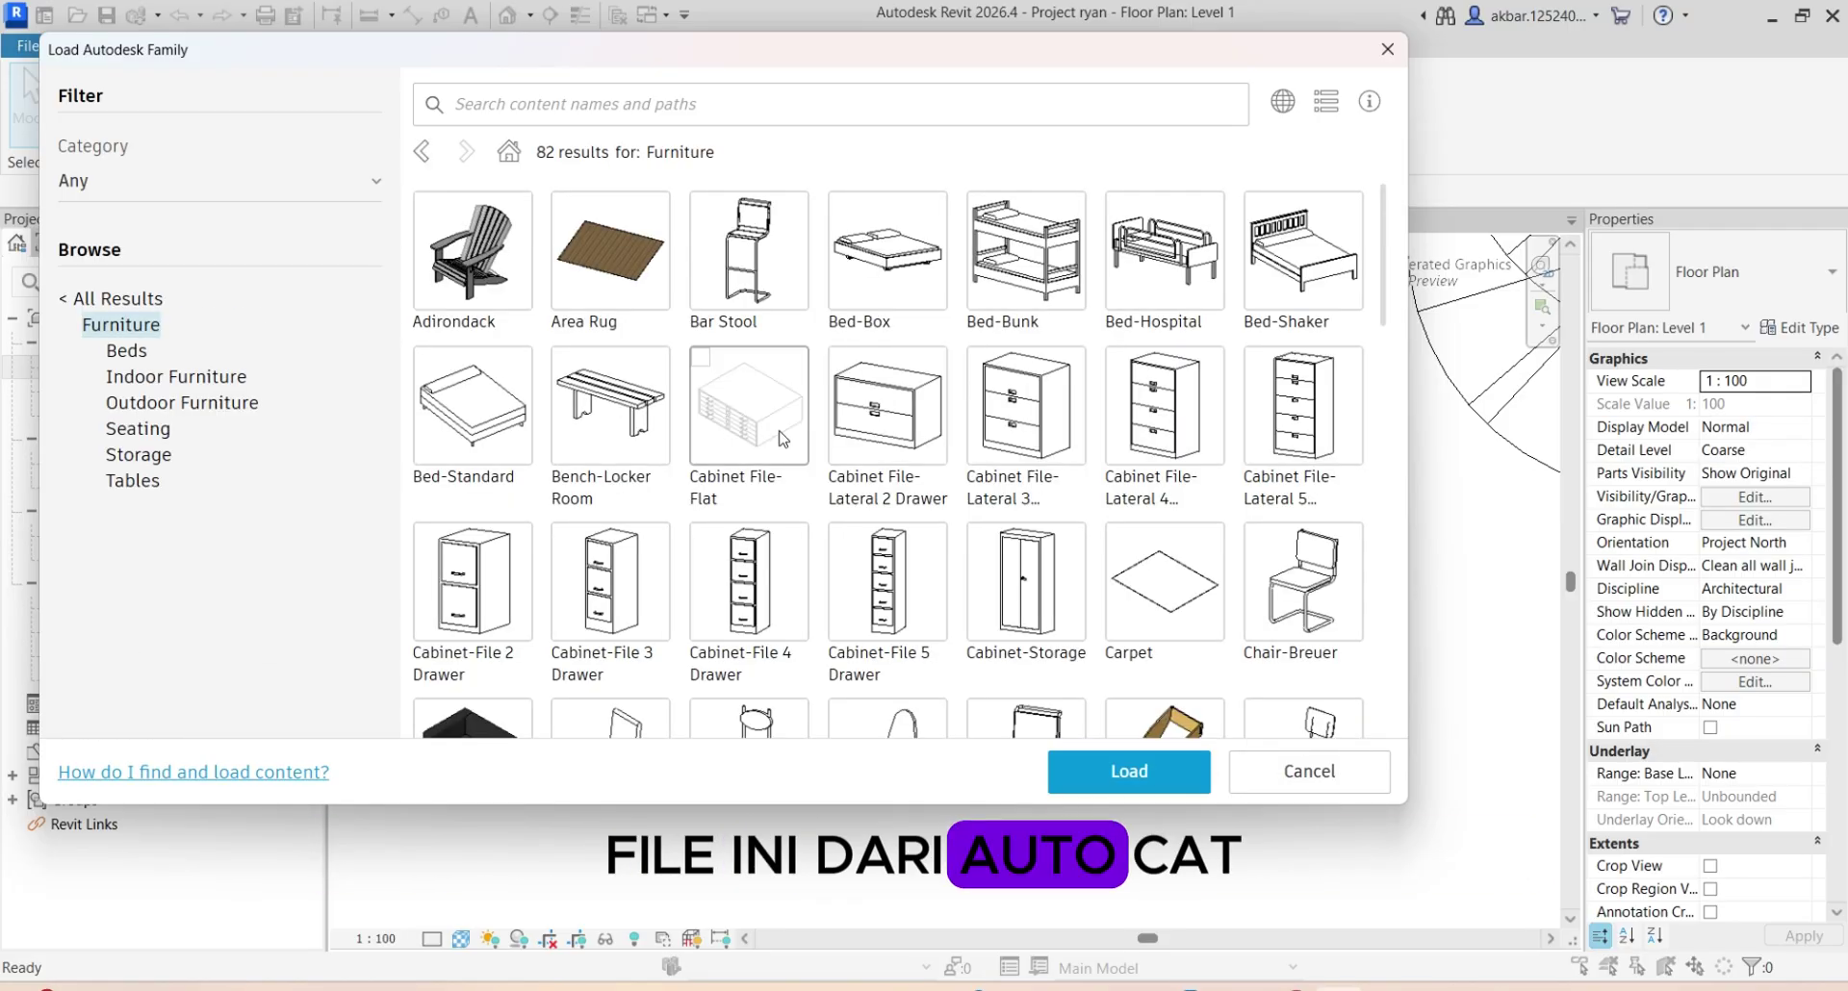
scroll(955, 385, down, 8)
click(1377, 58)
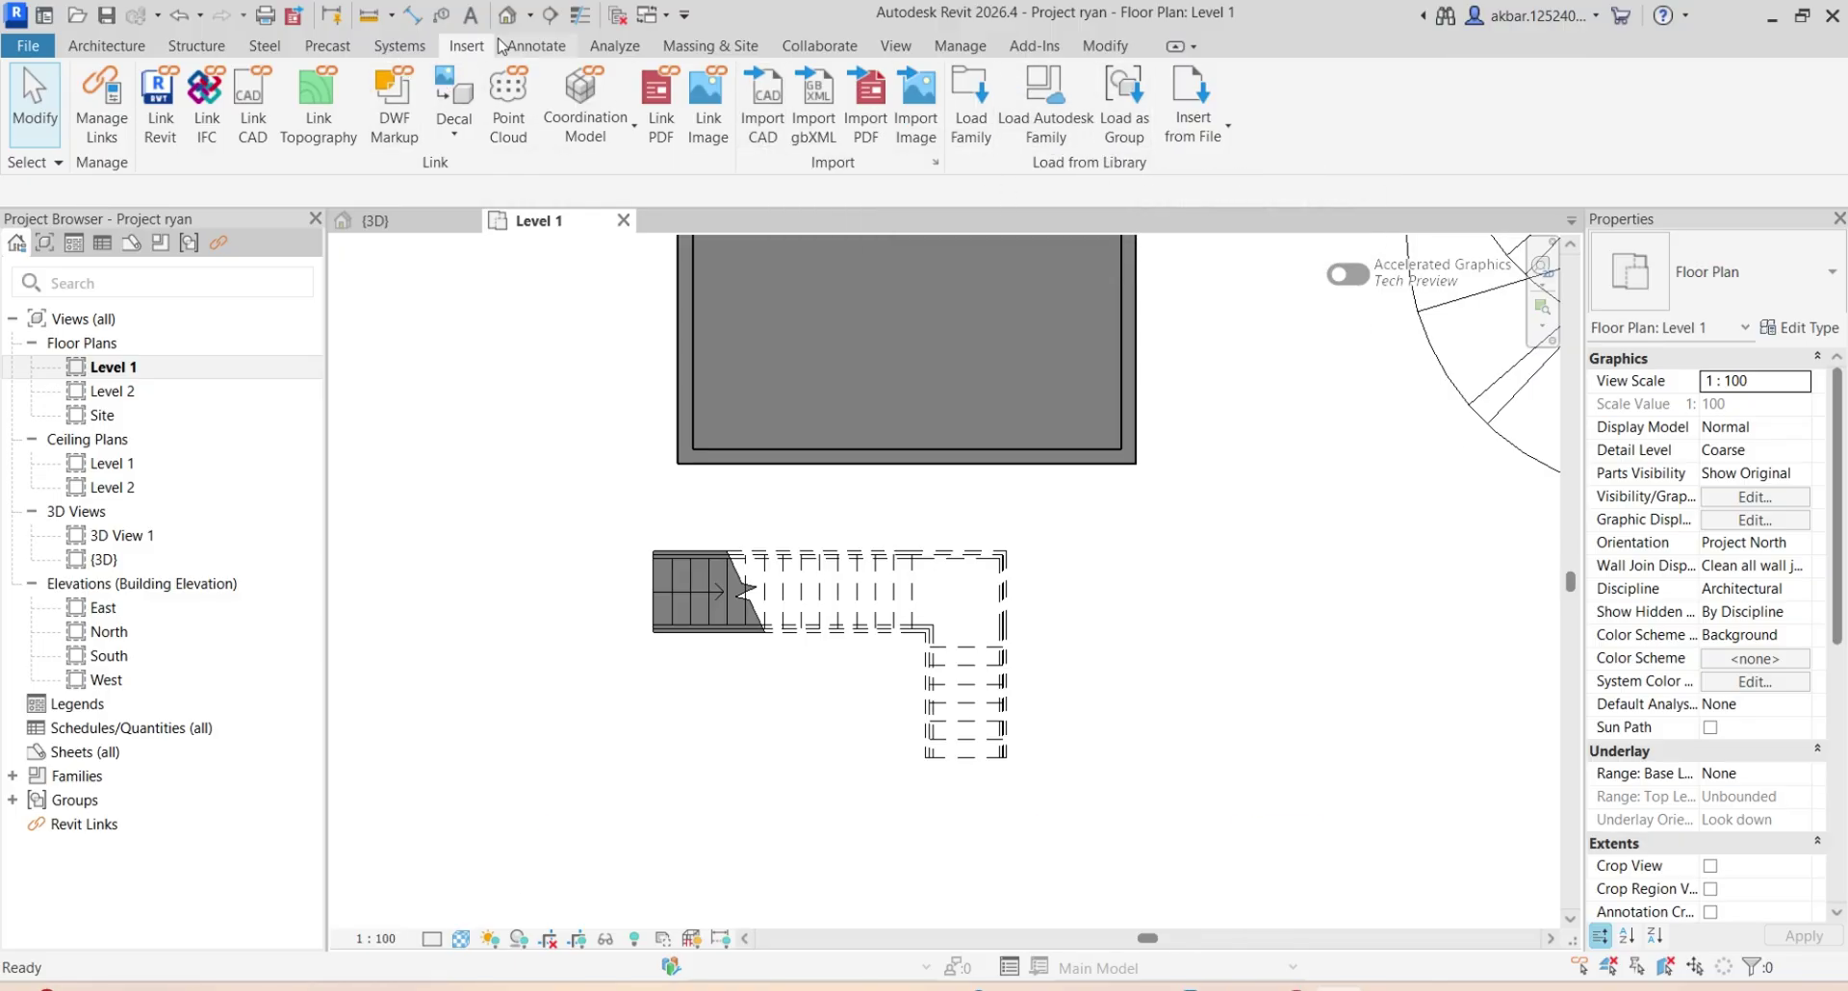
Create a rectangular Grassland - 1200mm toposolid on Level 1, 5000 mm by 2900 mm, east of the stair
click(536, 45)
click(614, 45)
click(732, 46)
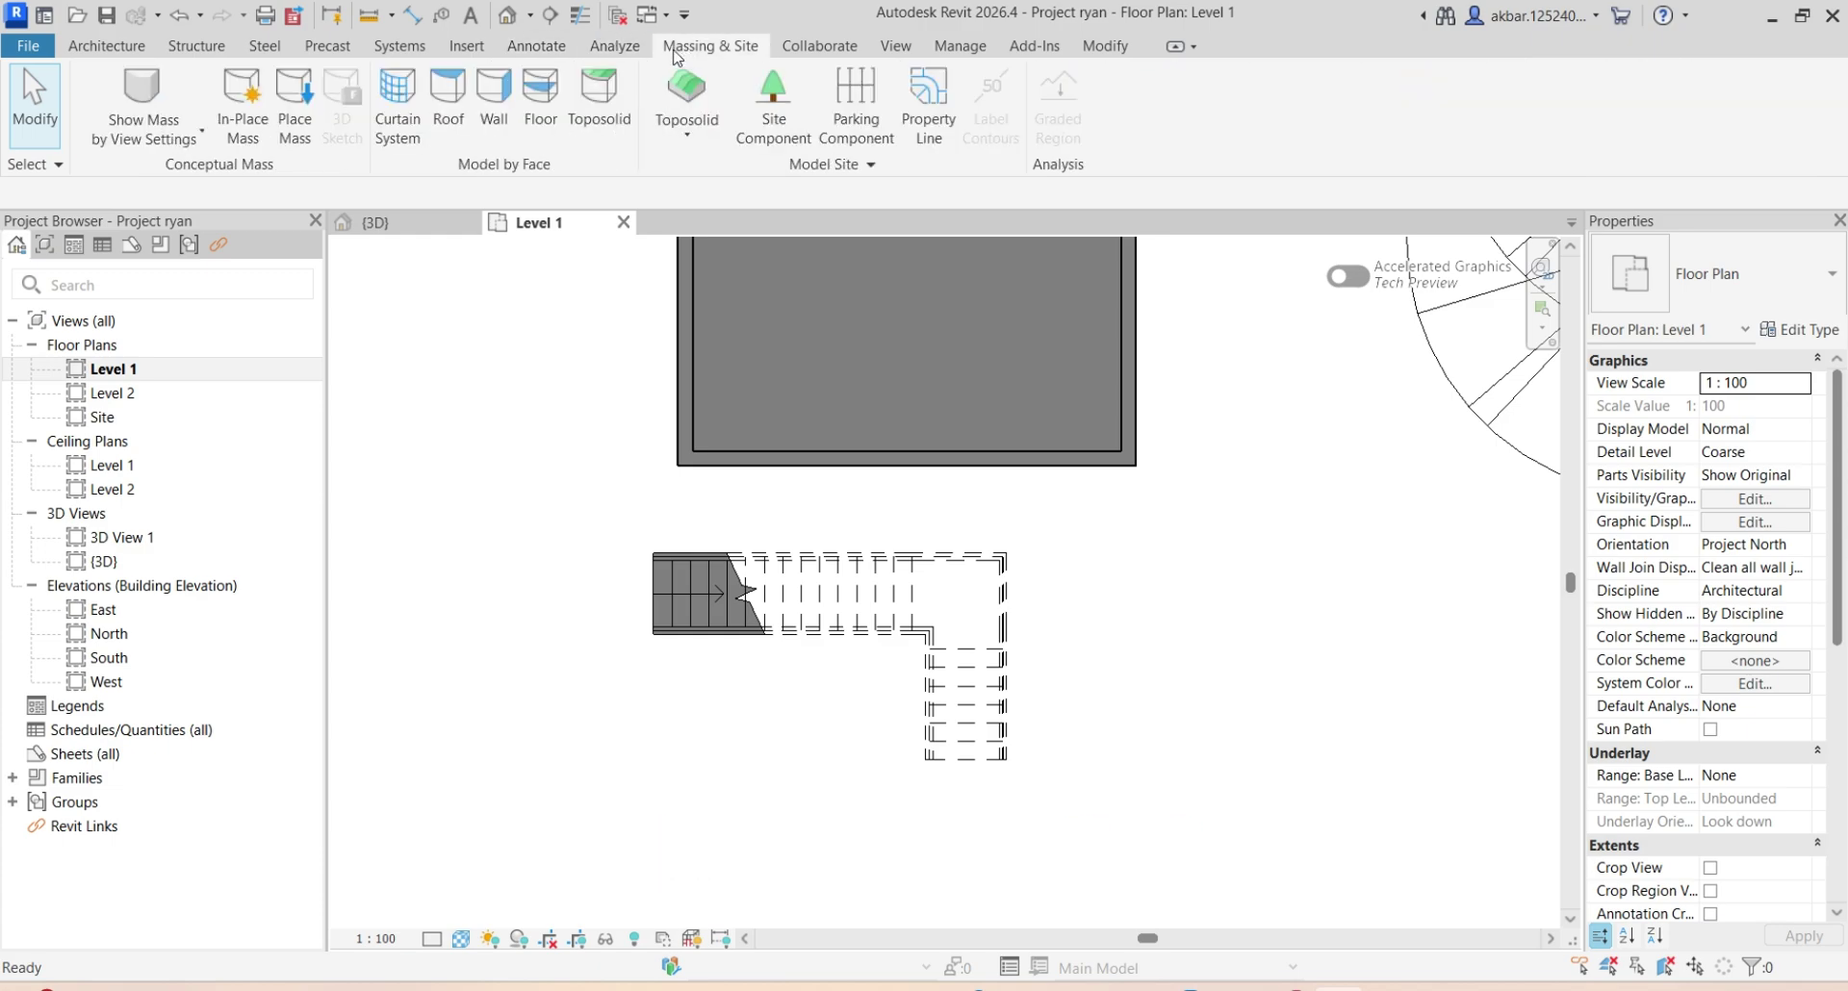
click(678, 93)
scroll(1143, 535, down, 3)
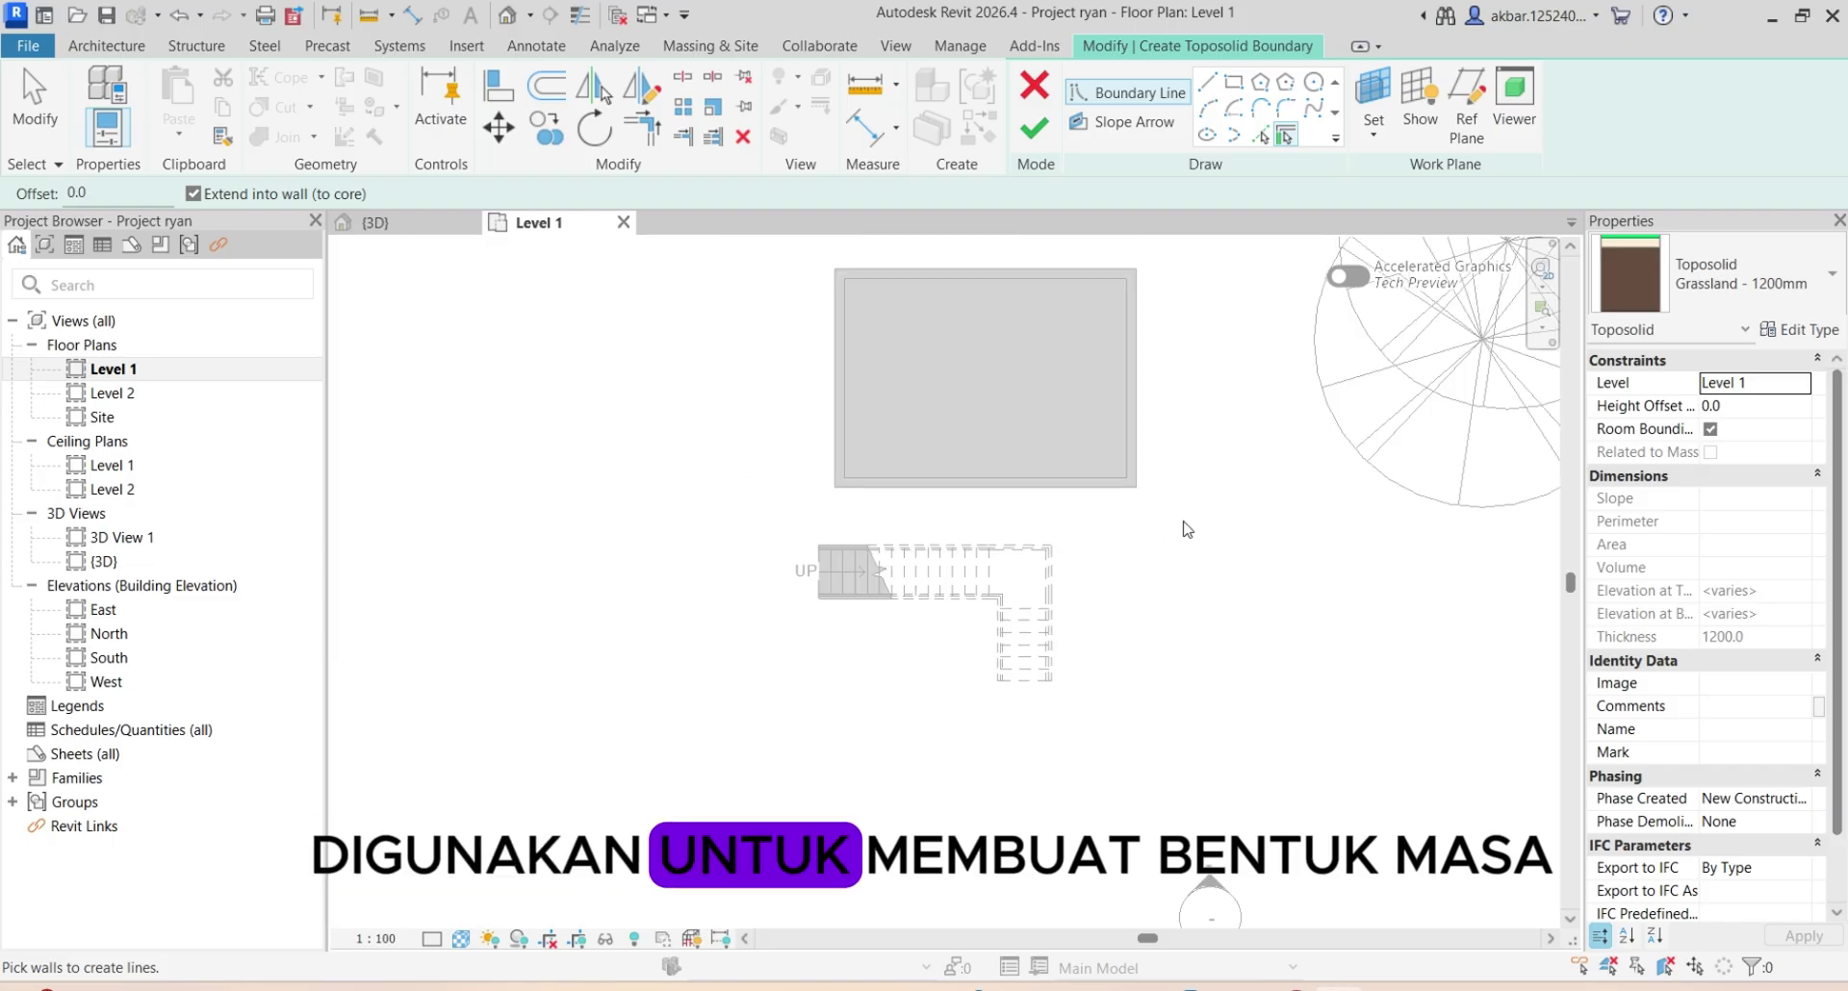
middle_drag(1181, 528, 862, 487)
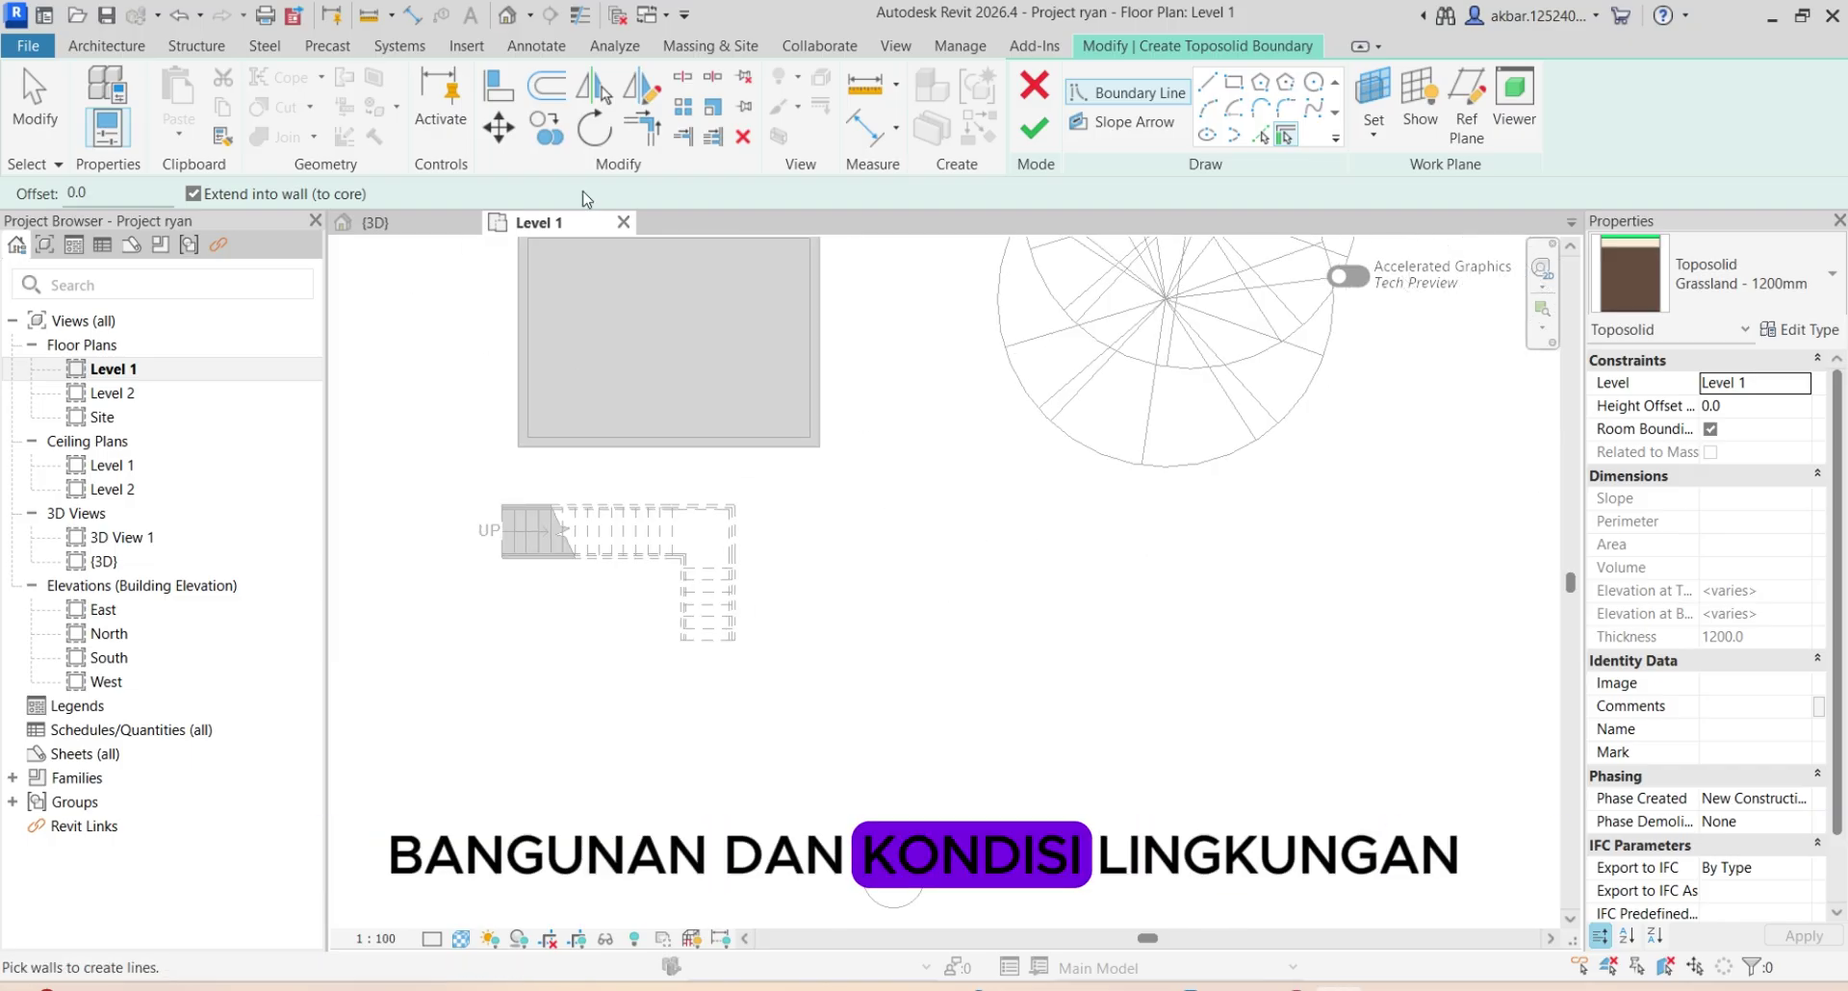
click(1235, 84)
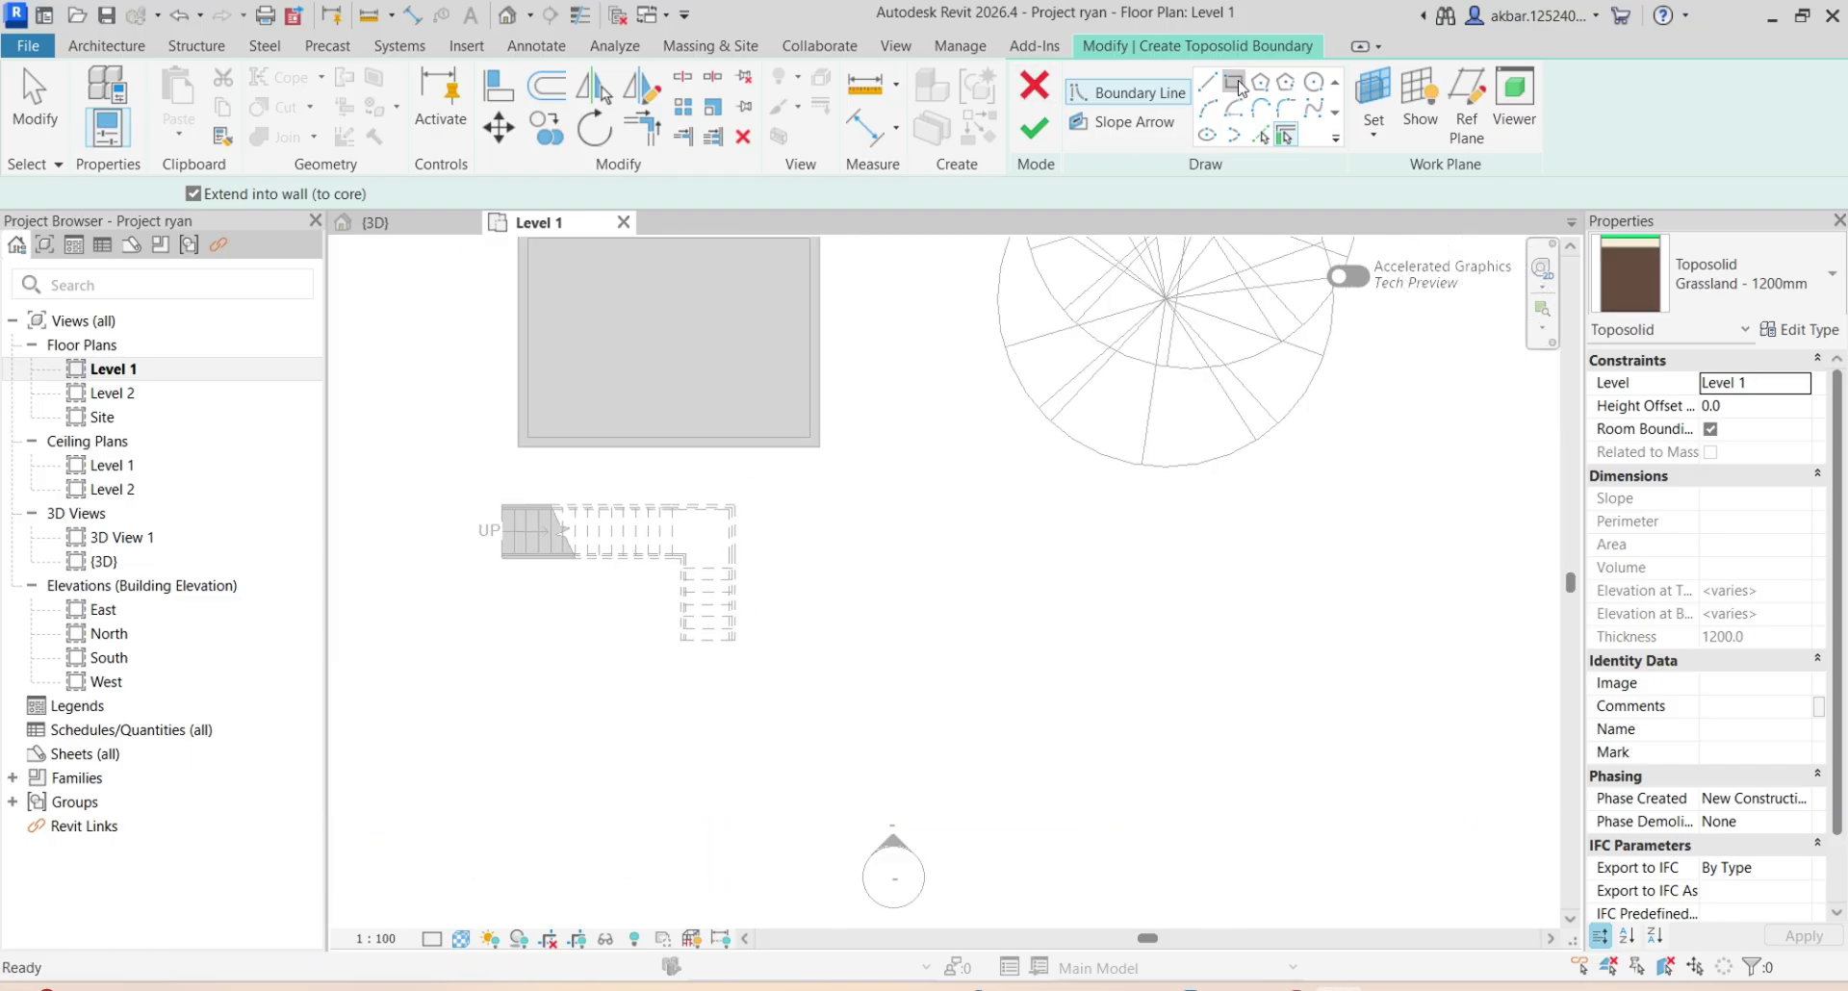
click(833, 516)
click(1076, 656)
click(1733, 306)
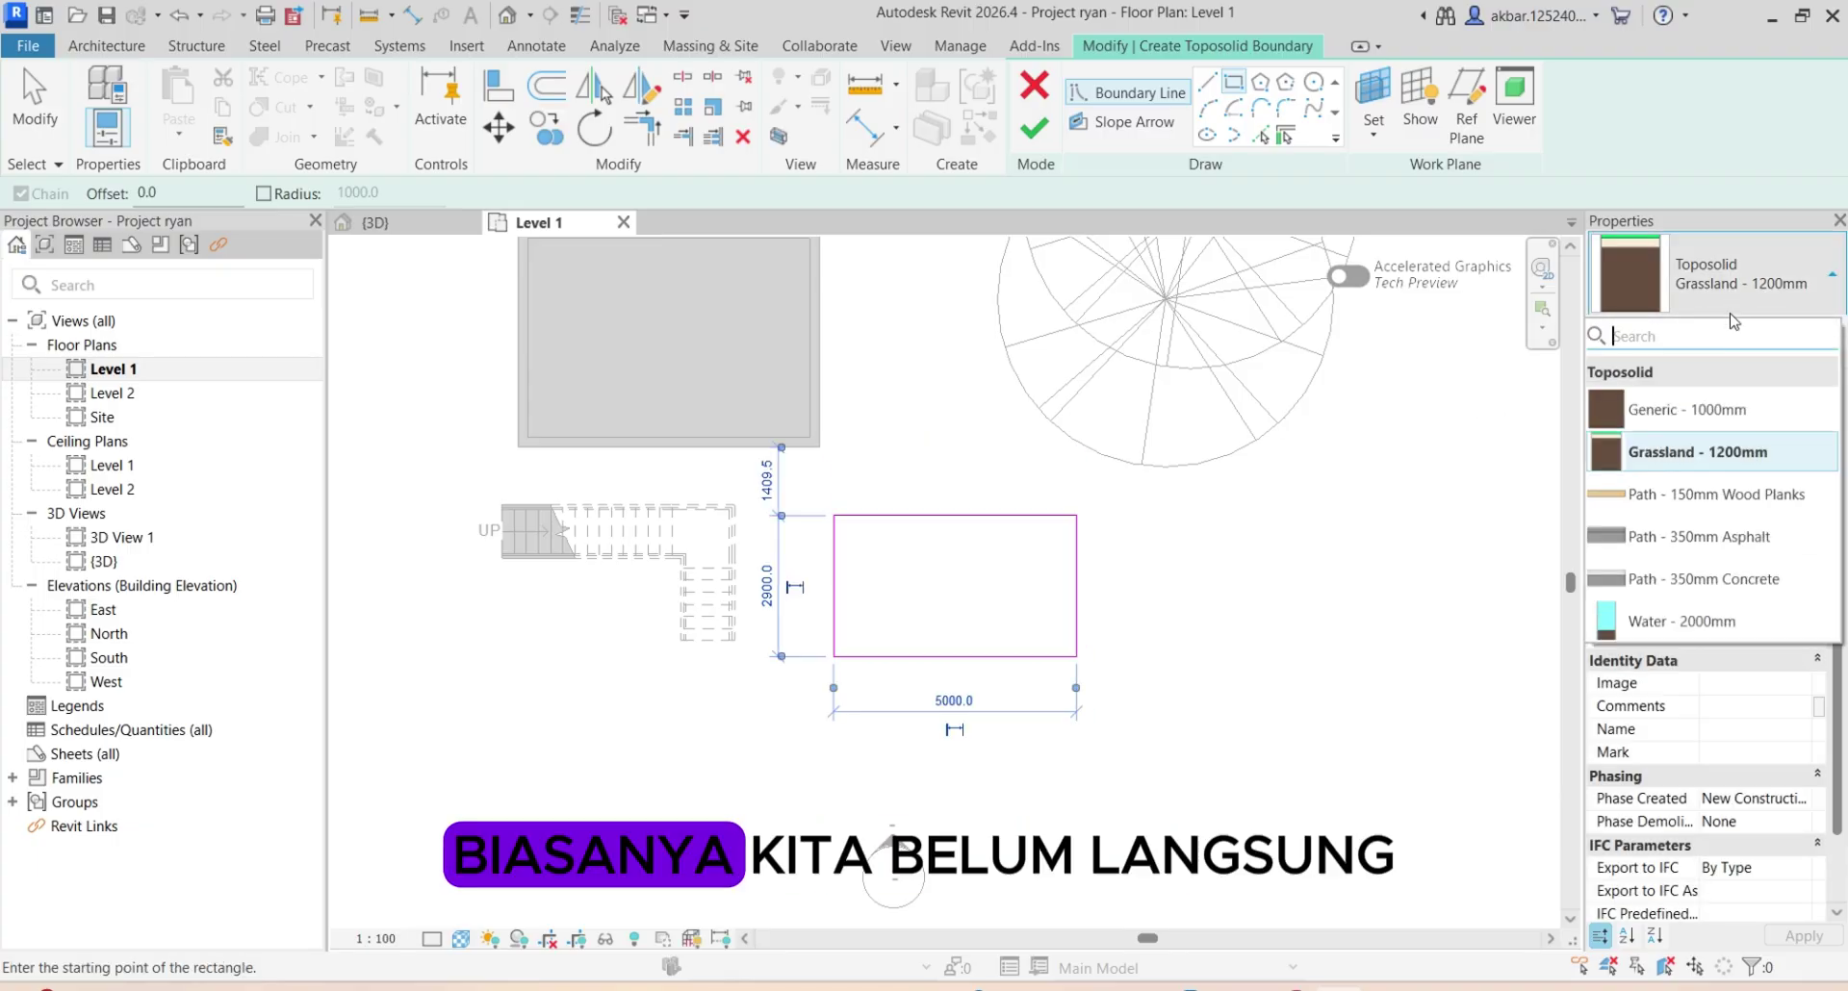
click(1794, 281)
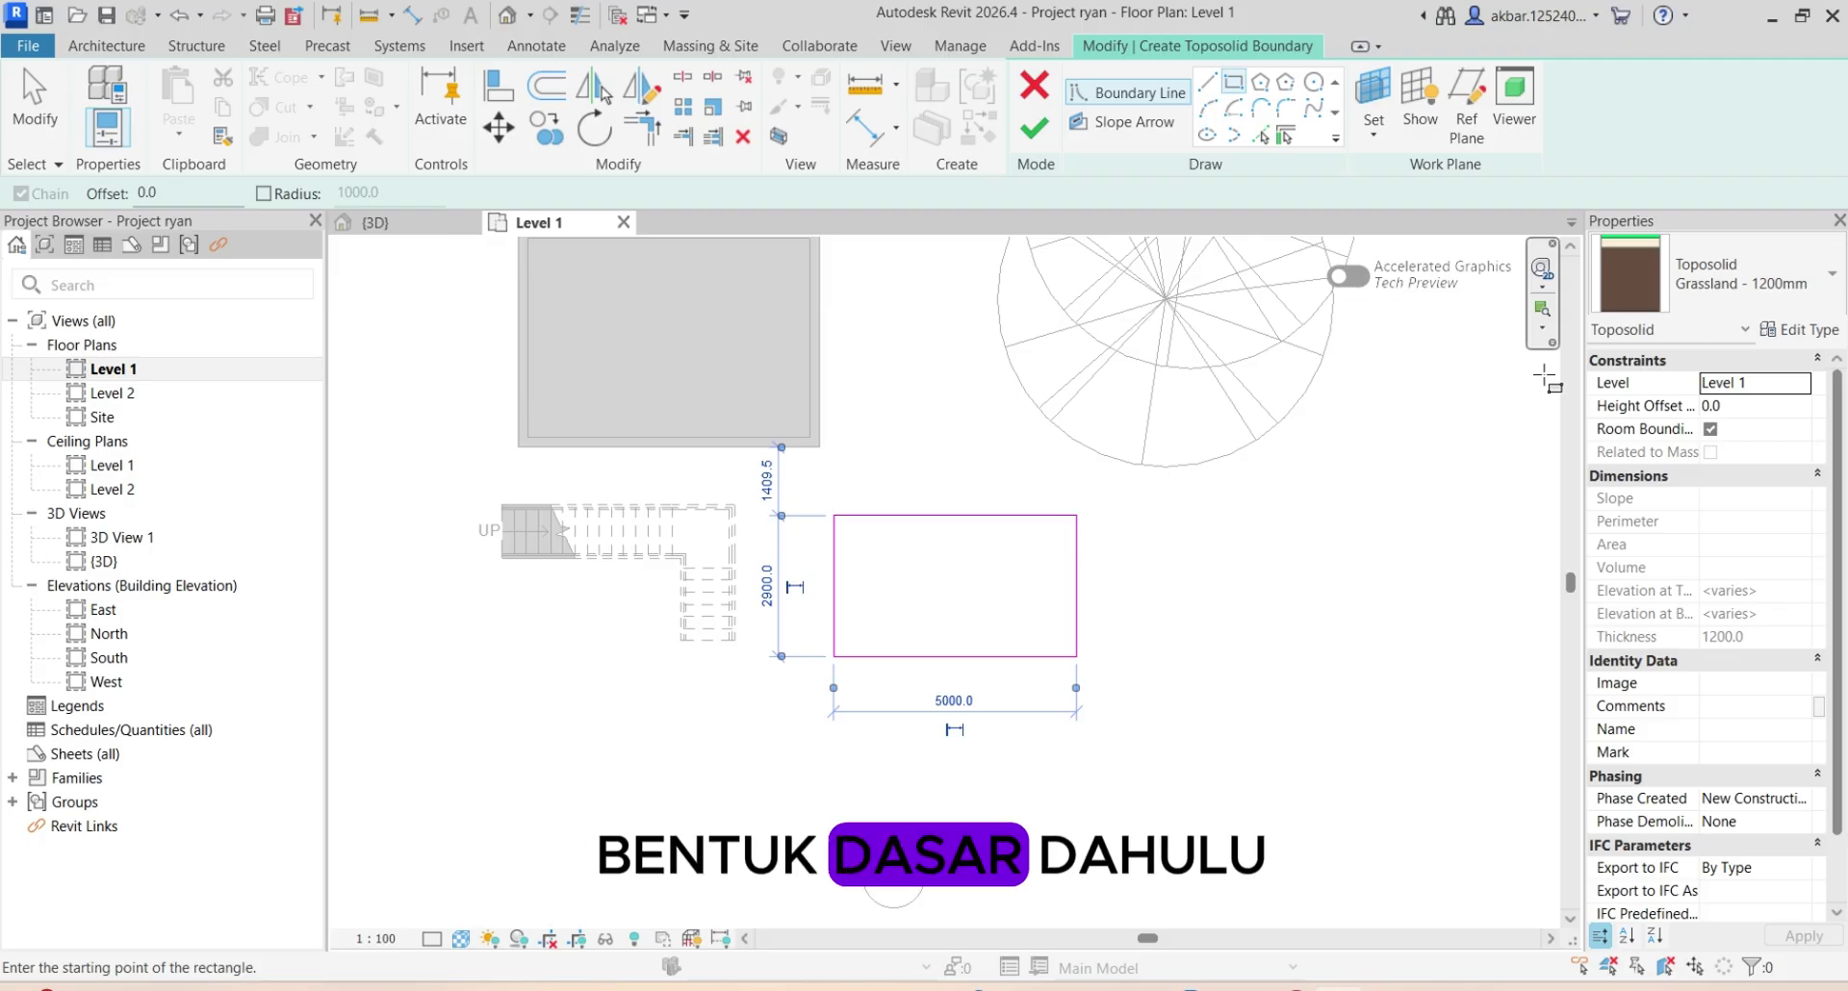
click(1034, 128)
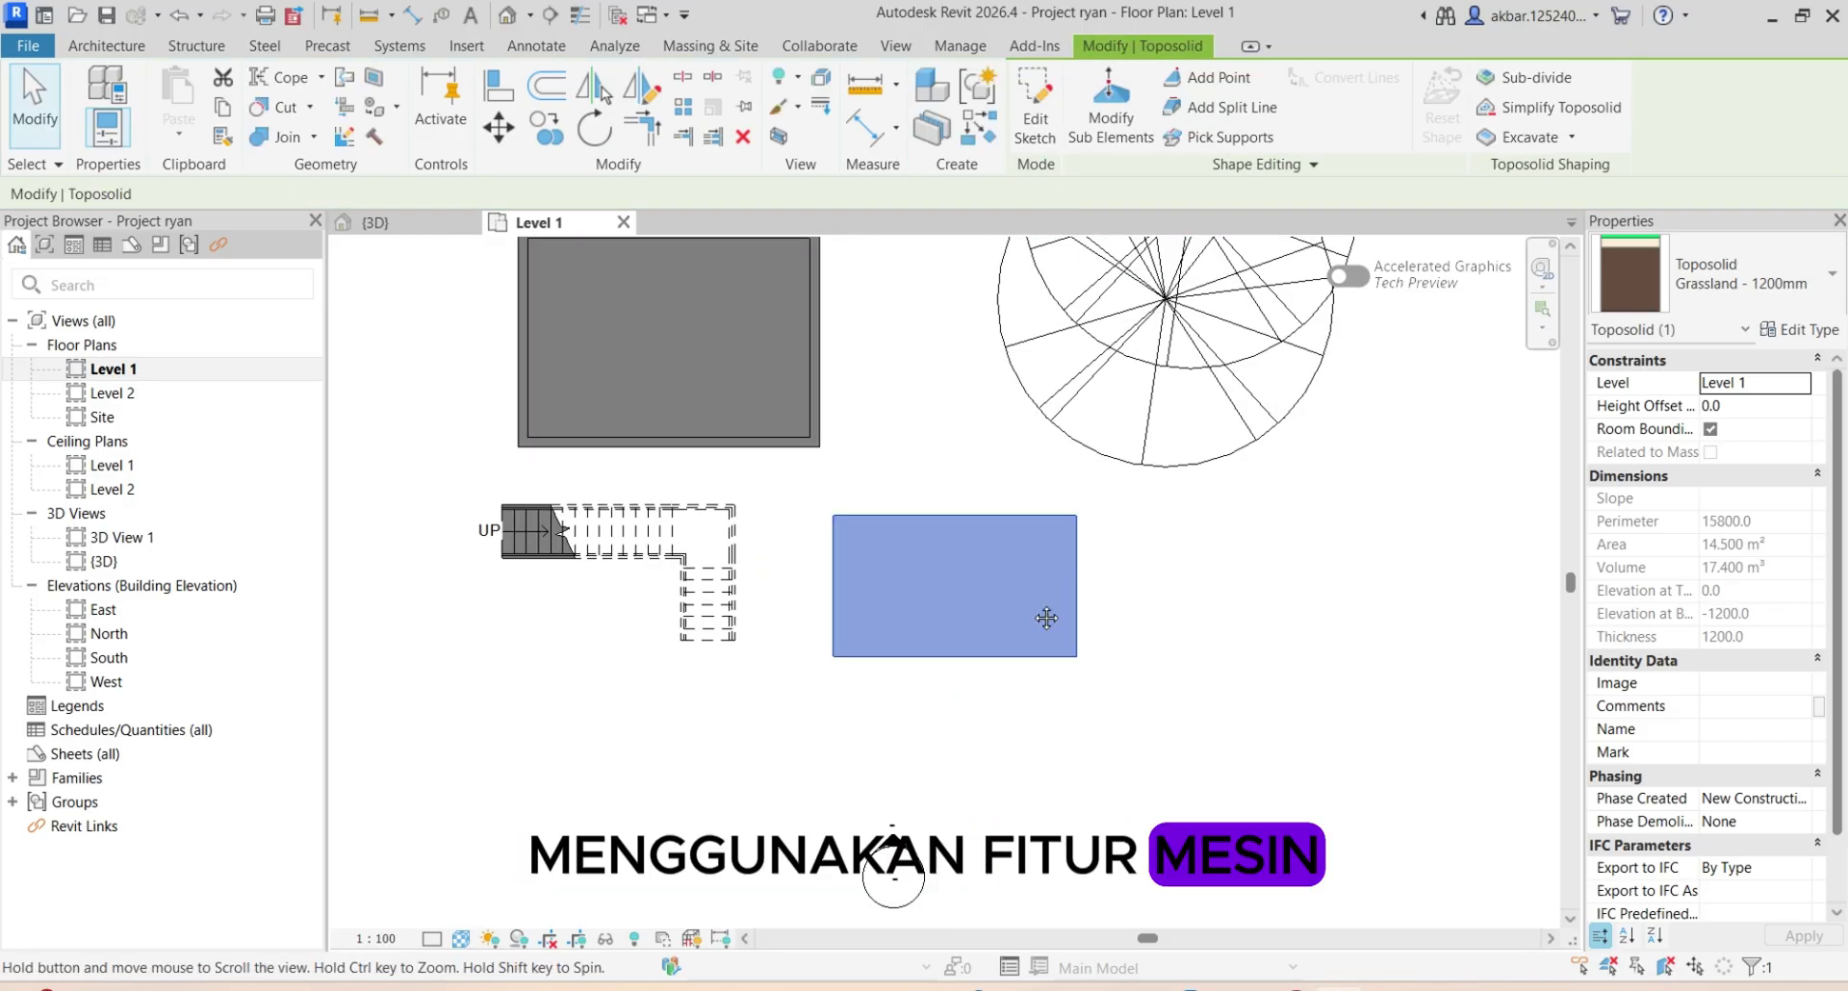
In the 3D view, raise the toposolid's long south edge to an elevation of 1400 mm to give it a sloped top
middle_drag(1049, 619, 960, 426)
click(414, 224)
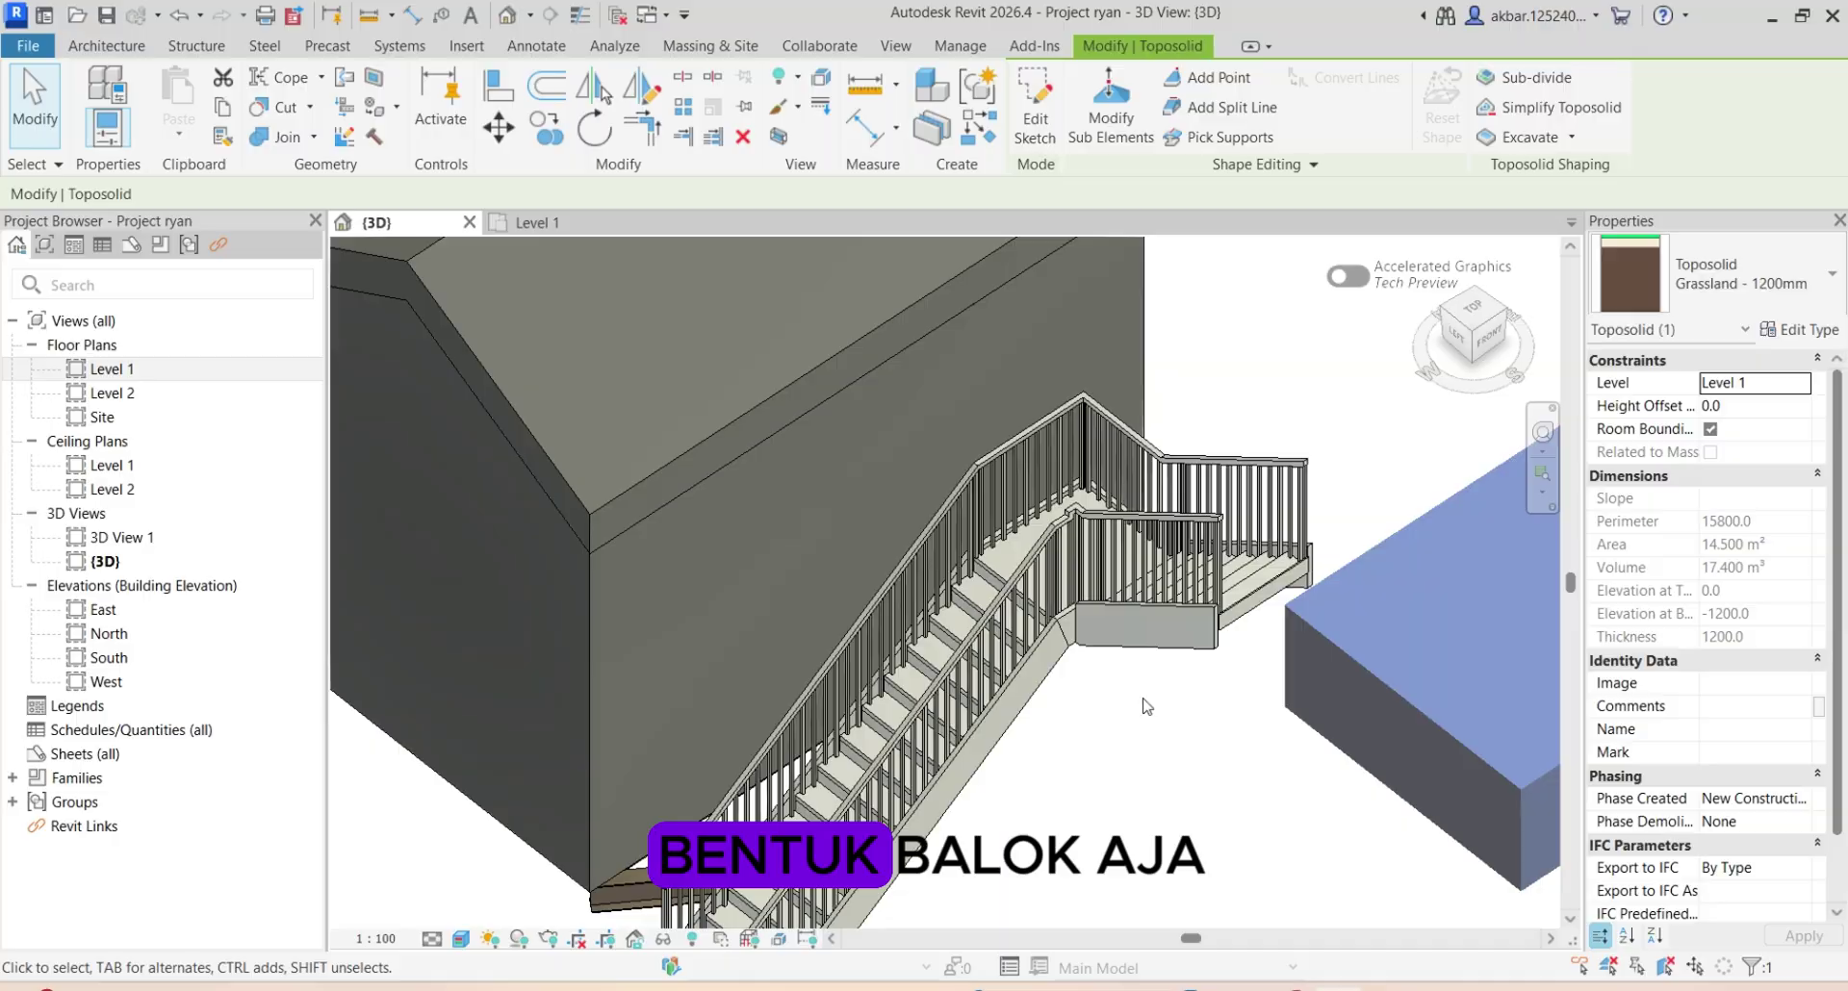
scroll(1227, 770, down, 2)
click(1233, 776)
scroll(1184, 761, up, 1)
scroll(817, 690, up, 1)
middle_drag(1215, 662, 728, 639)
click(1280, 644)
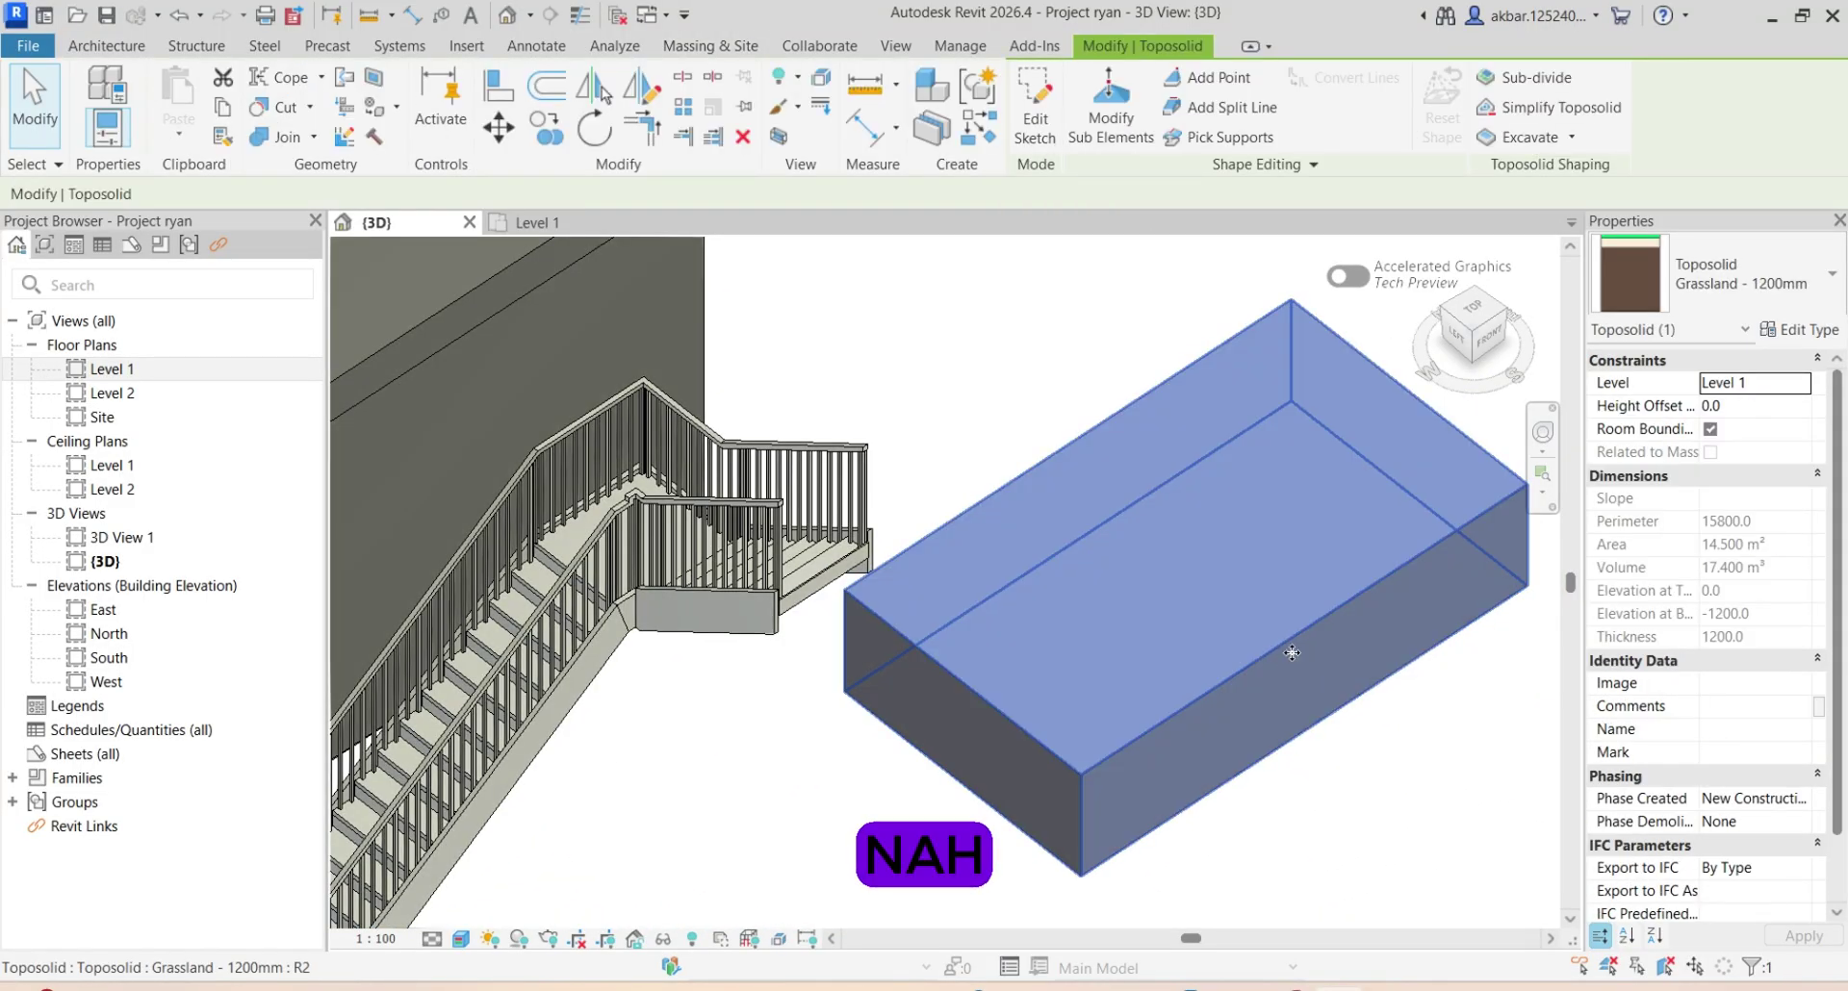
scroll(1291, 653, down, 2)
click(1111, 110)
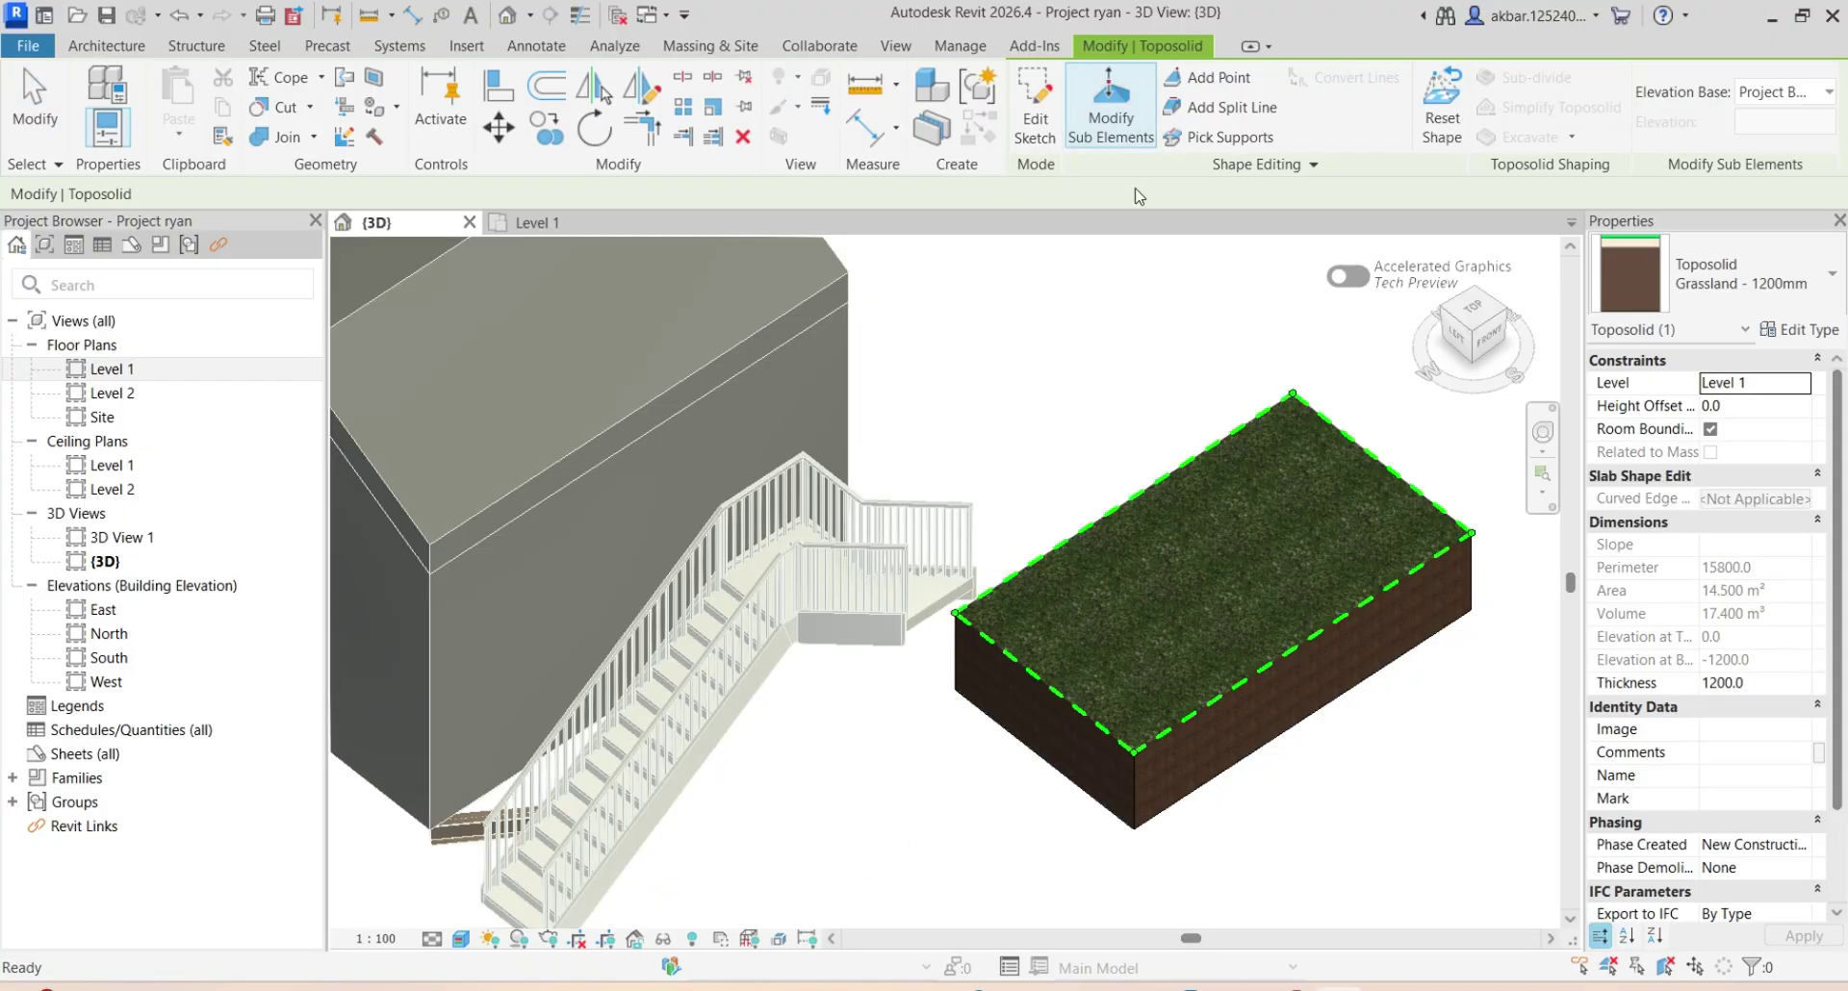
click(1299, 639)
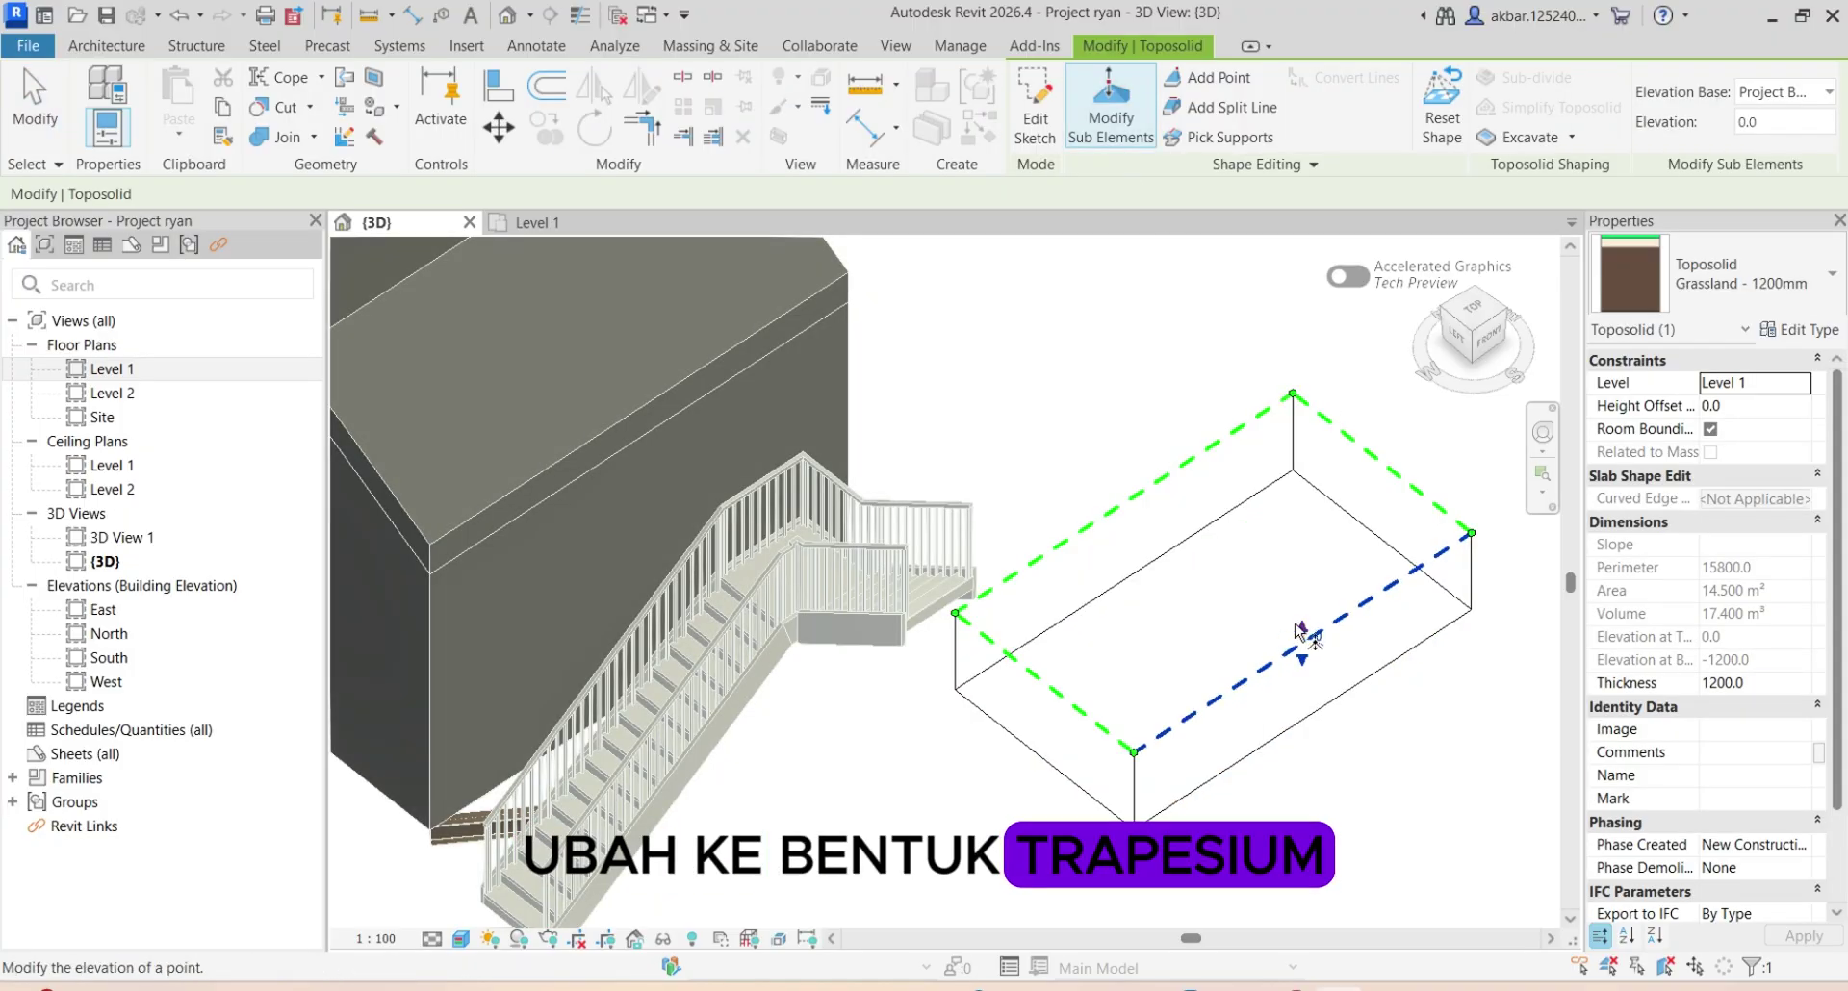
drag(1301, 634, 1305, 557)
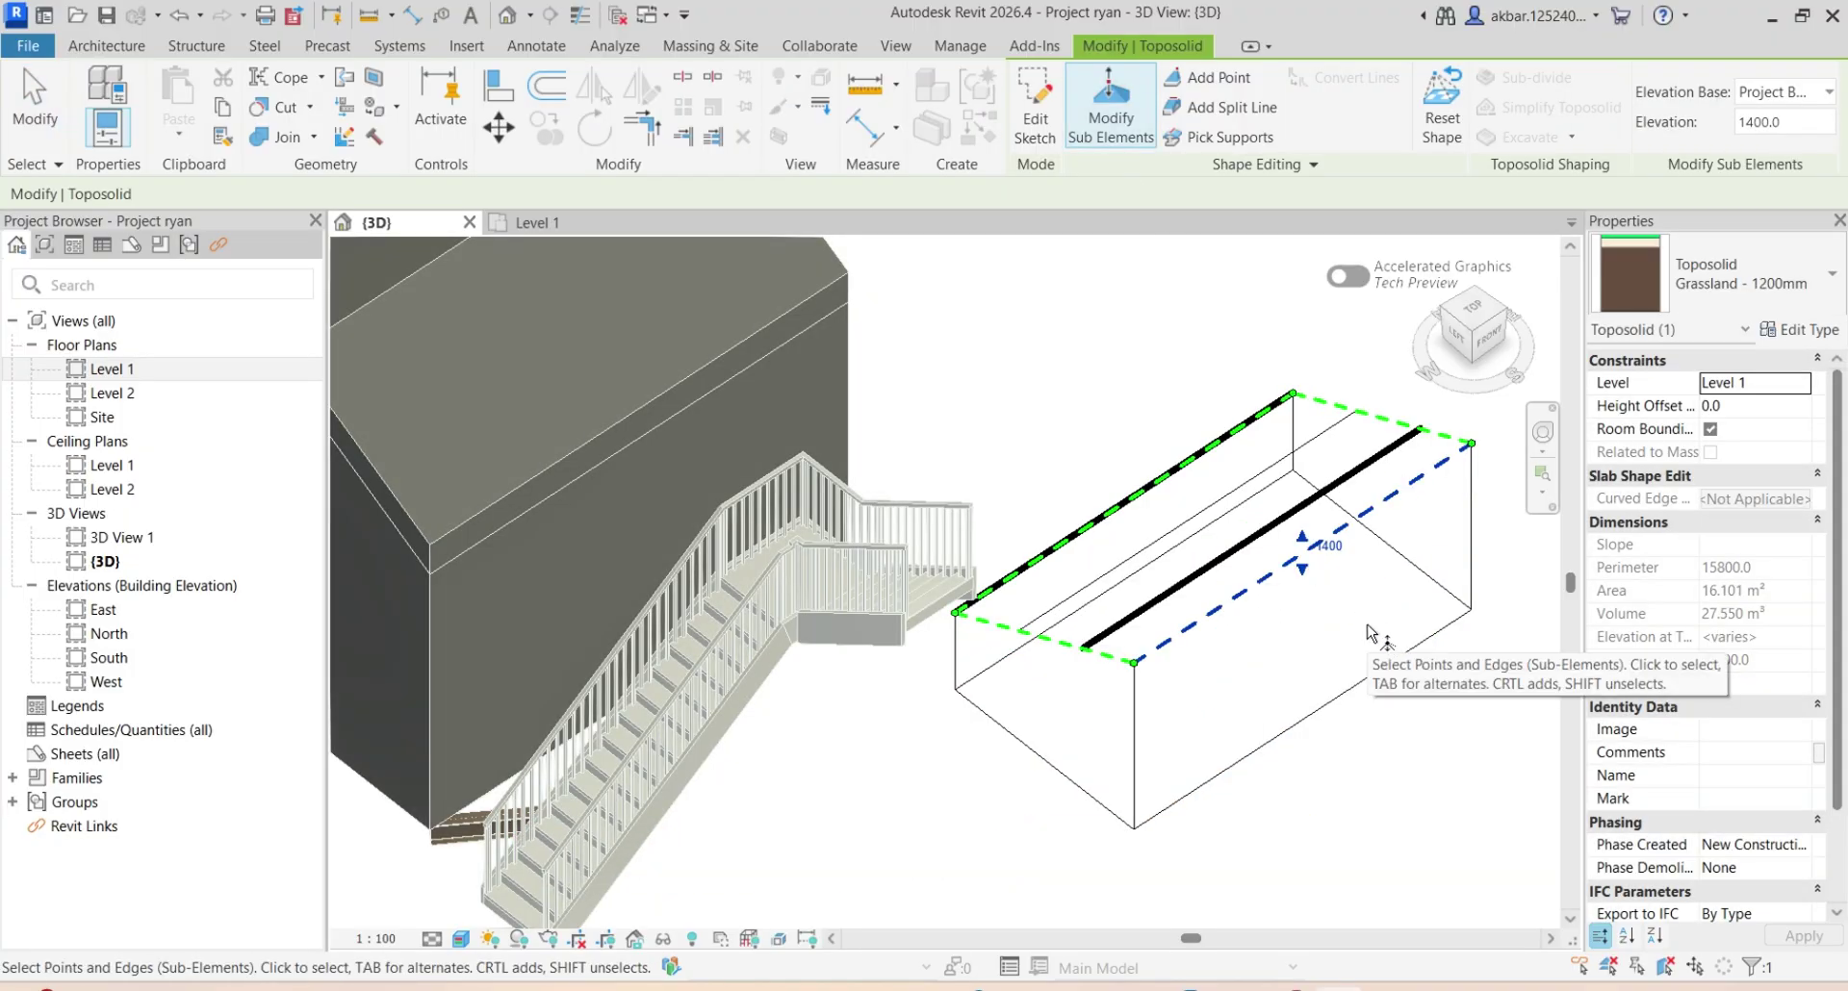
Add three shape points across the toposolid's sloped top surface
click(1211, 78)
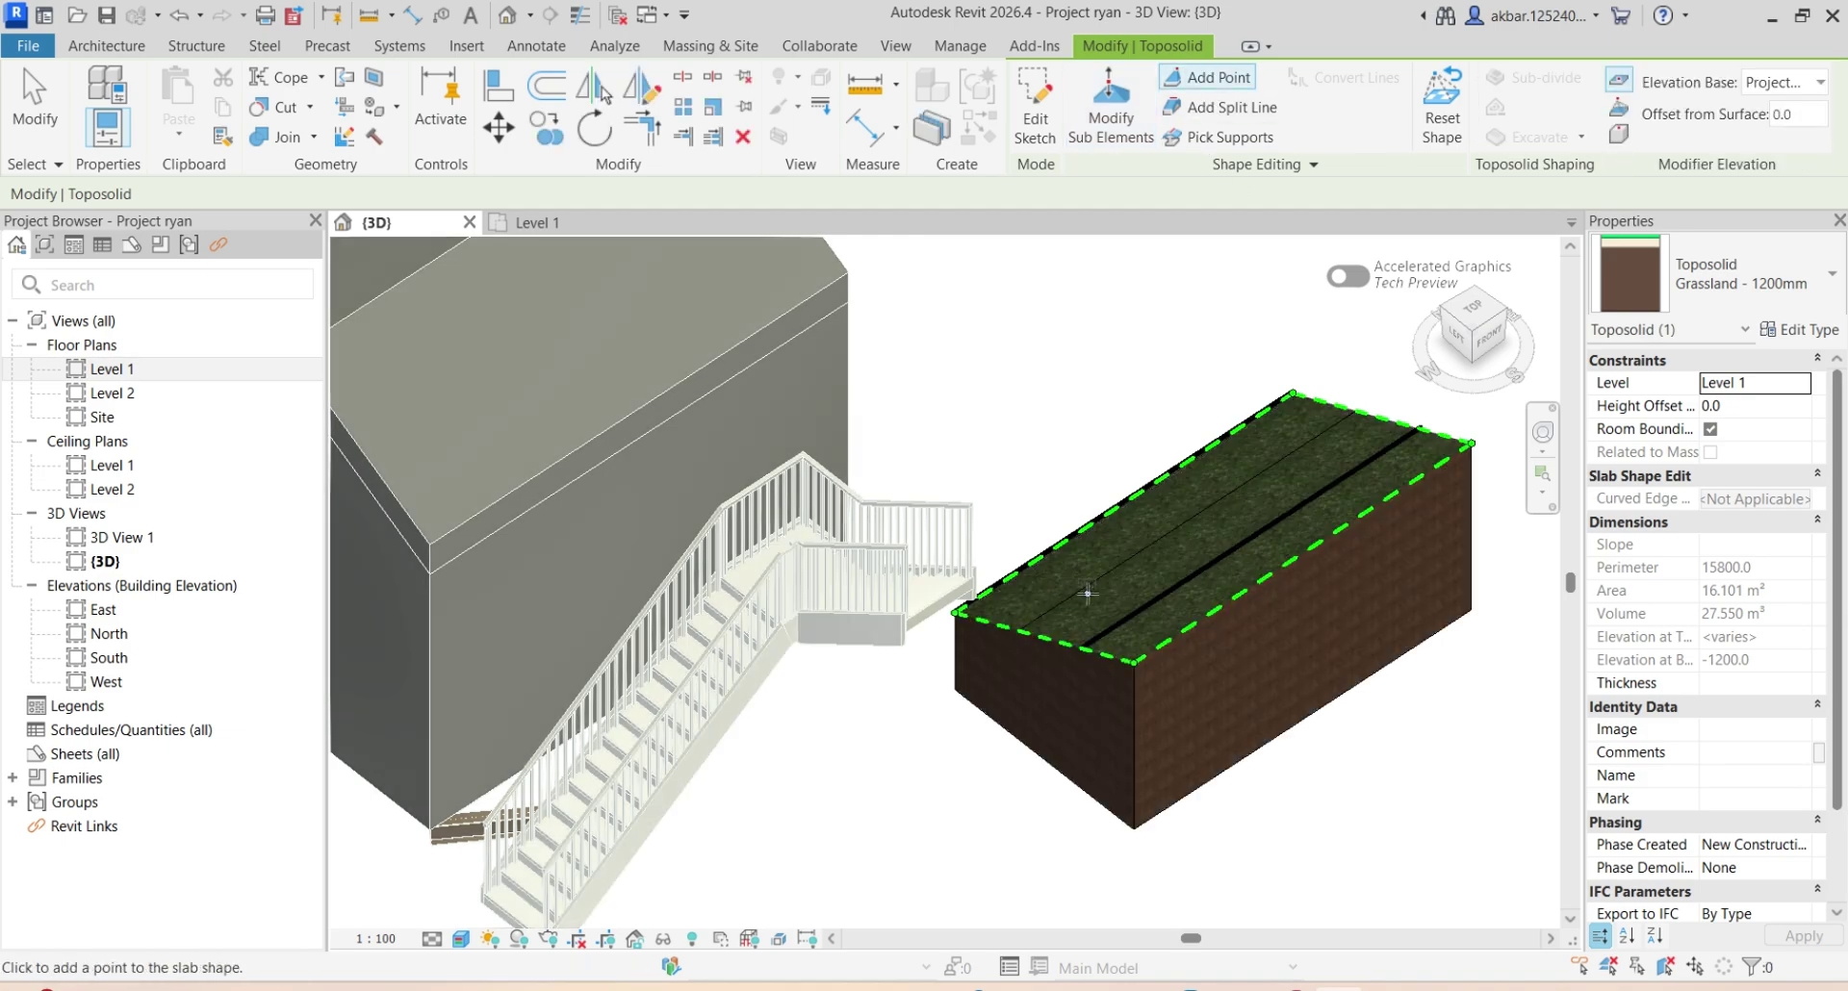
scroll(1056, 655, up, 3)
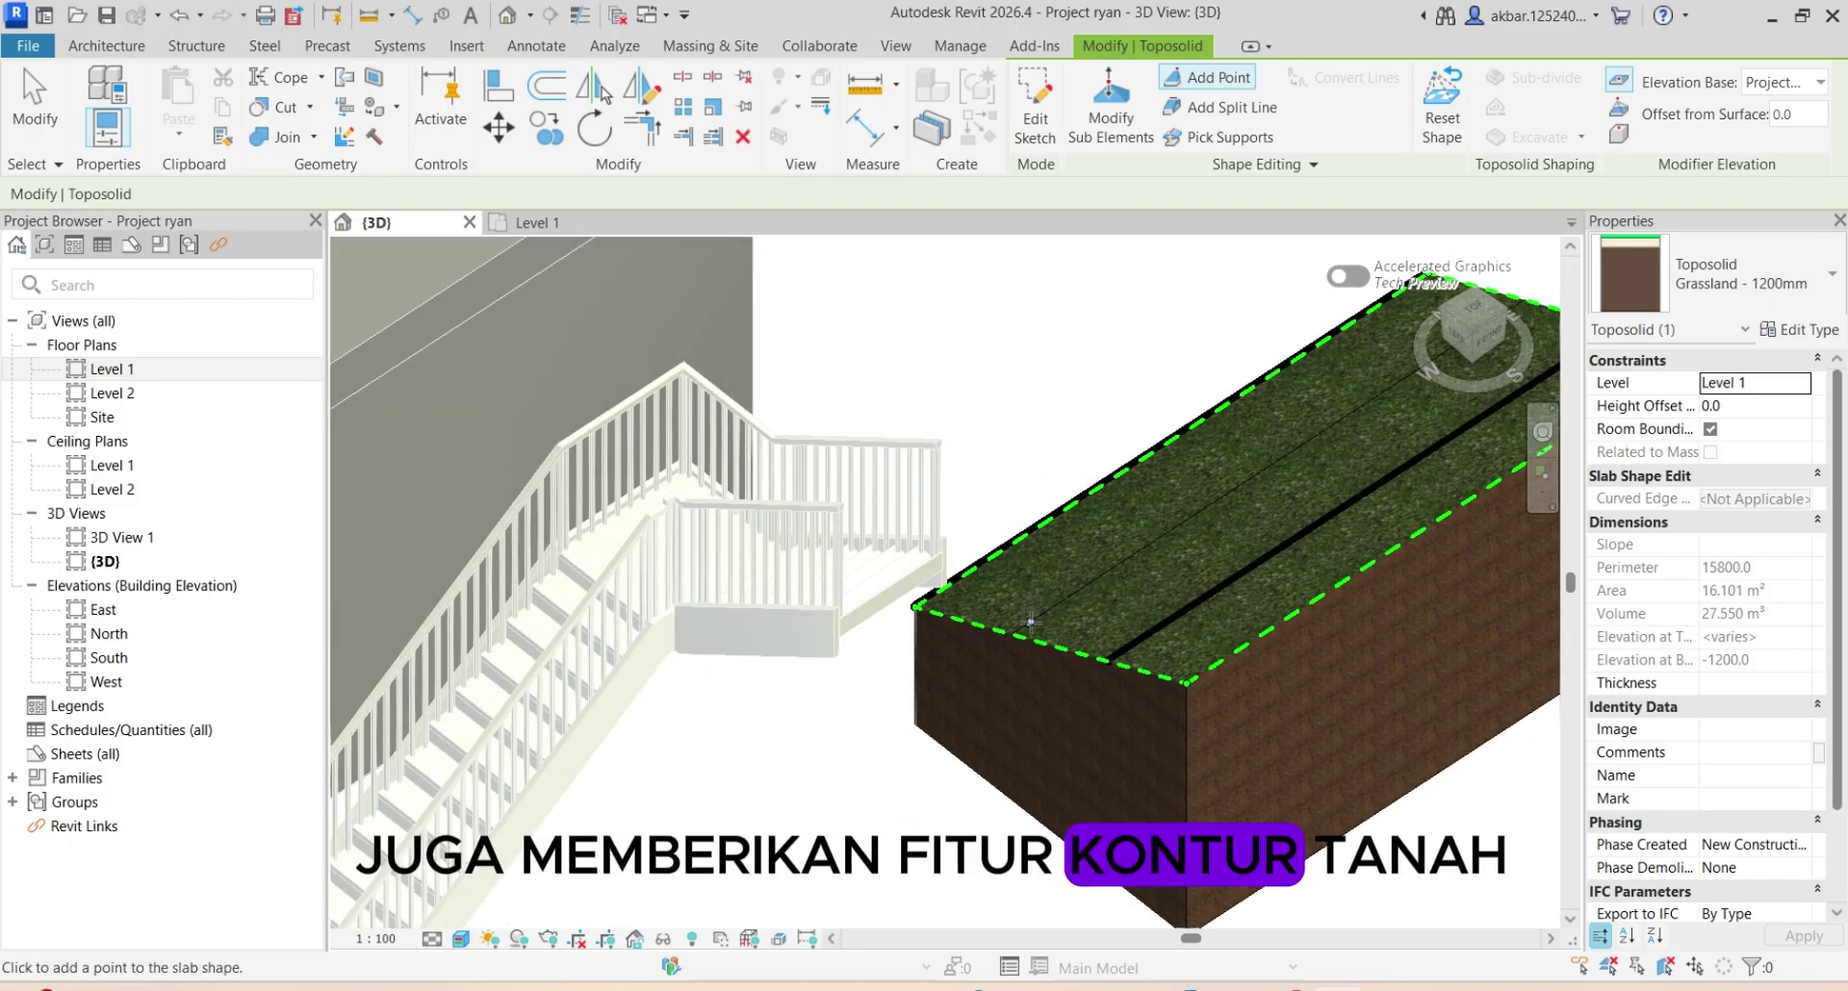
click(1319, 510)
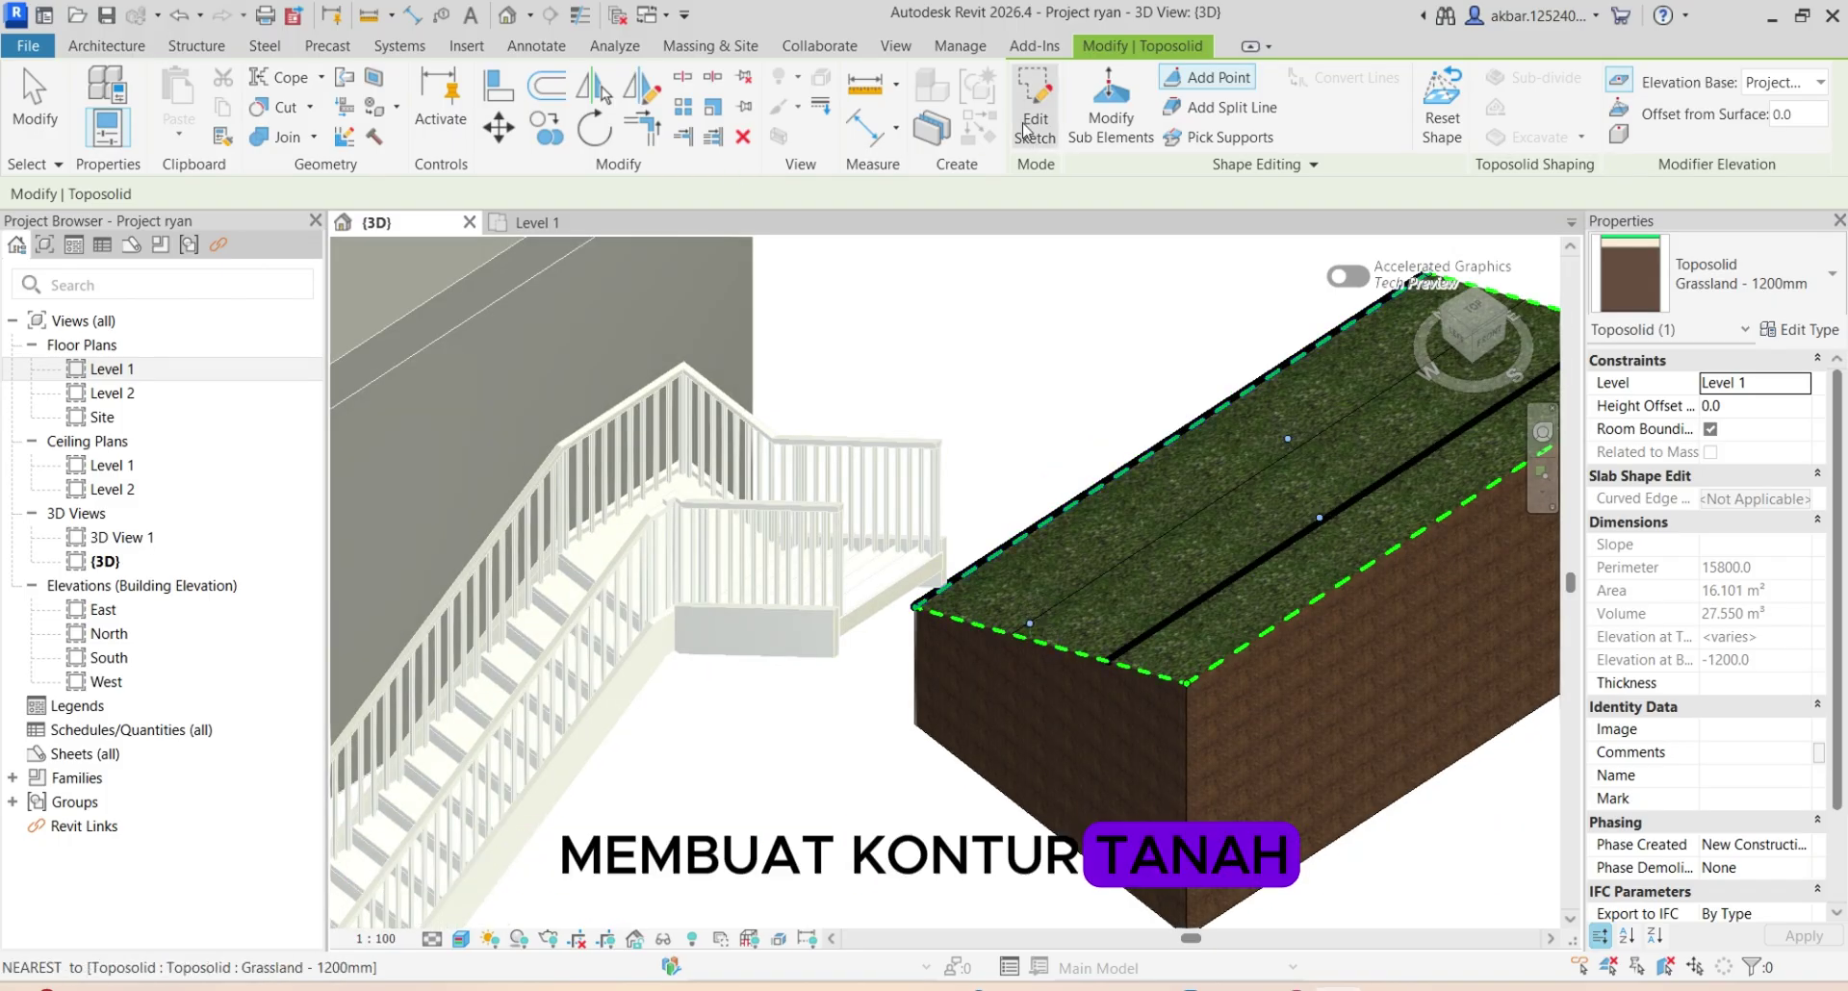
Raise the three added points unevenly to contour the terrain, lifting the last one to an elevation of 769 mm
click(1084, 128)
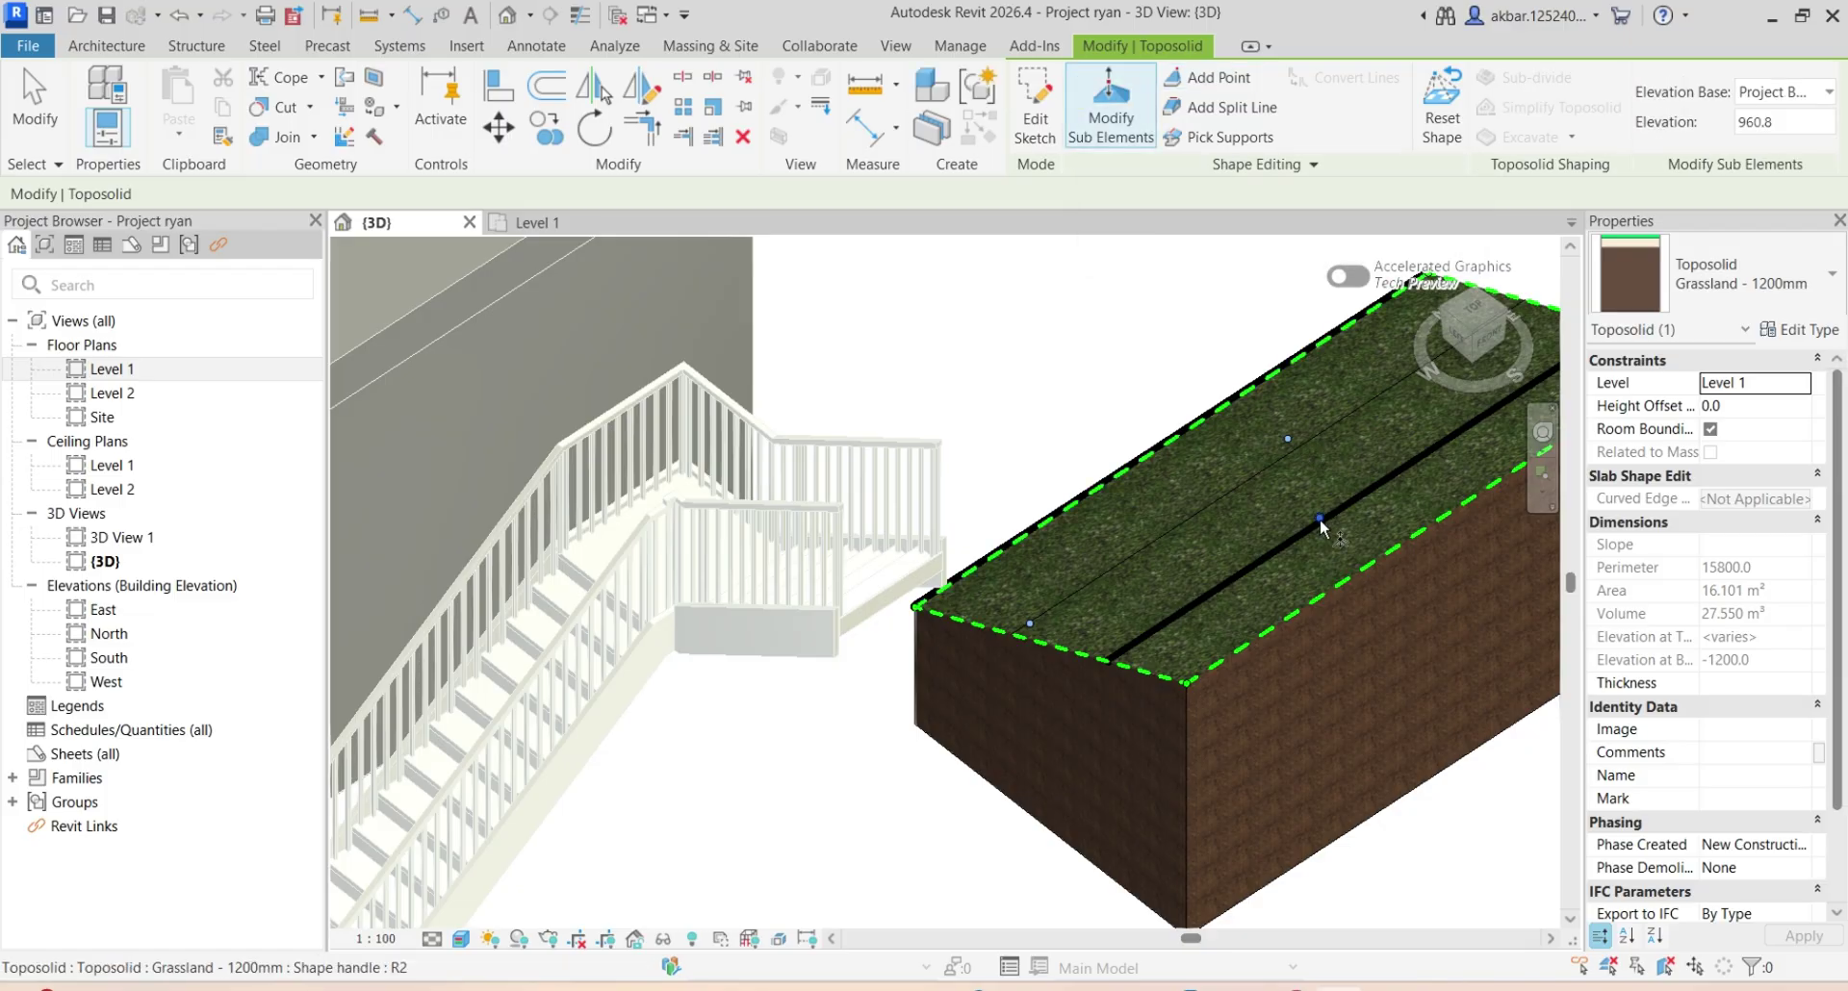
drag(1320, 520, 1313, 443)
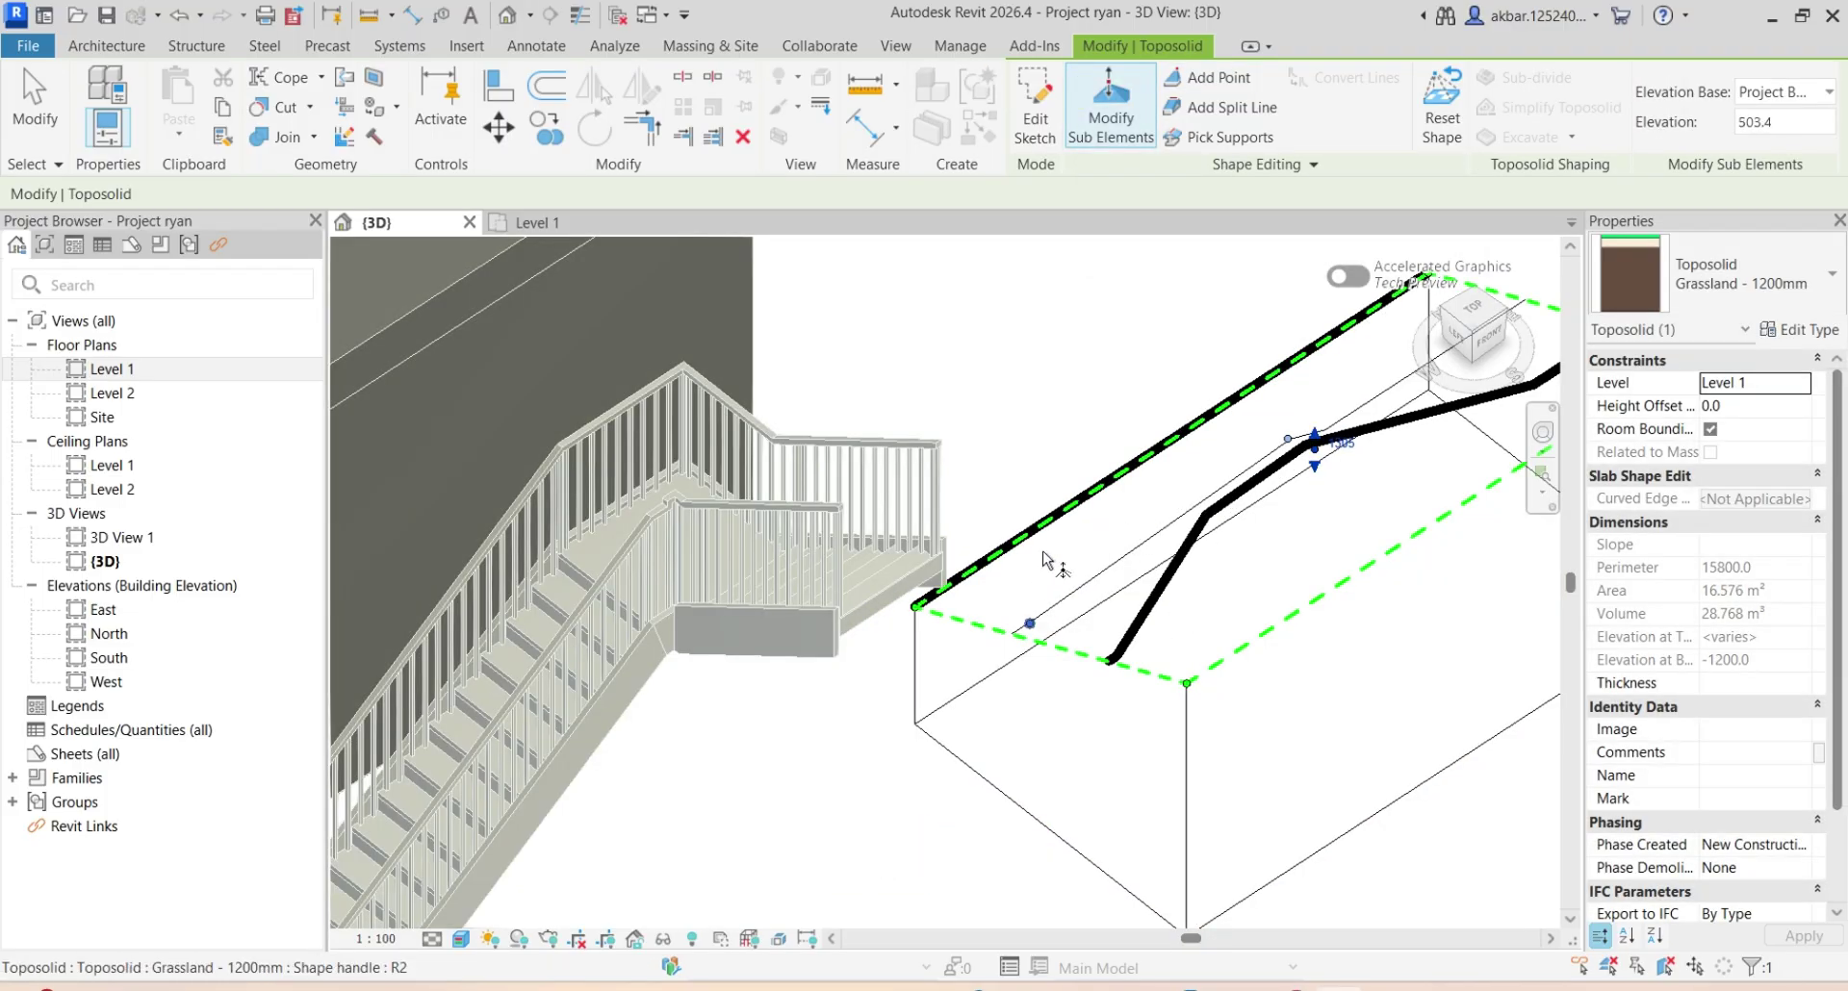
drag(1043, 552, 1043, 529)
drag(1288, 440, 1329, 368)
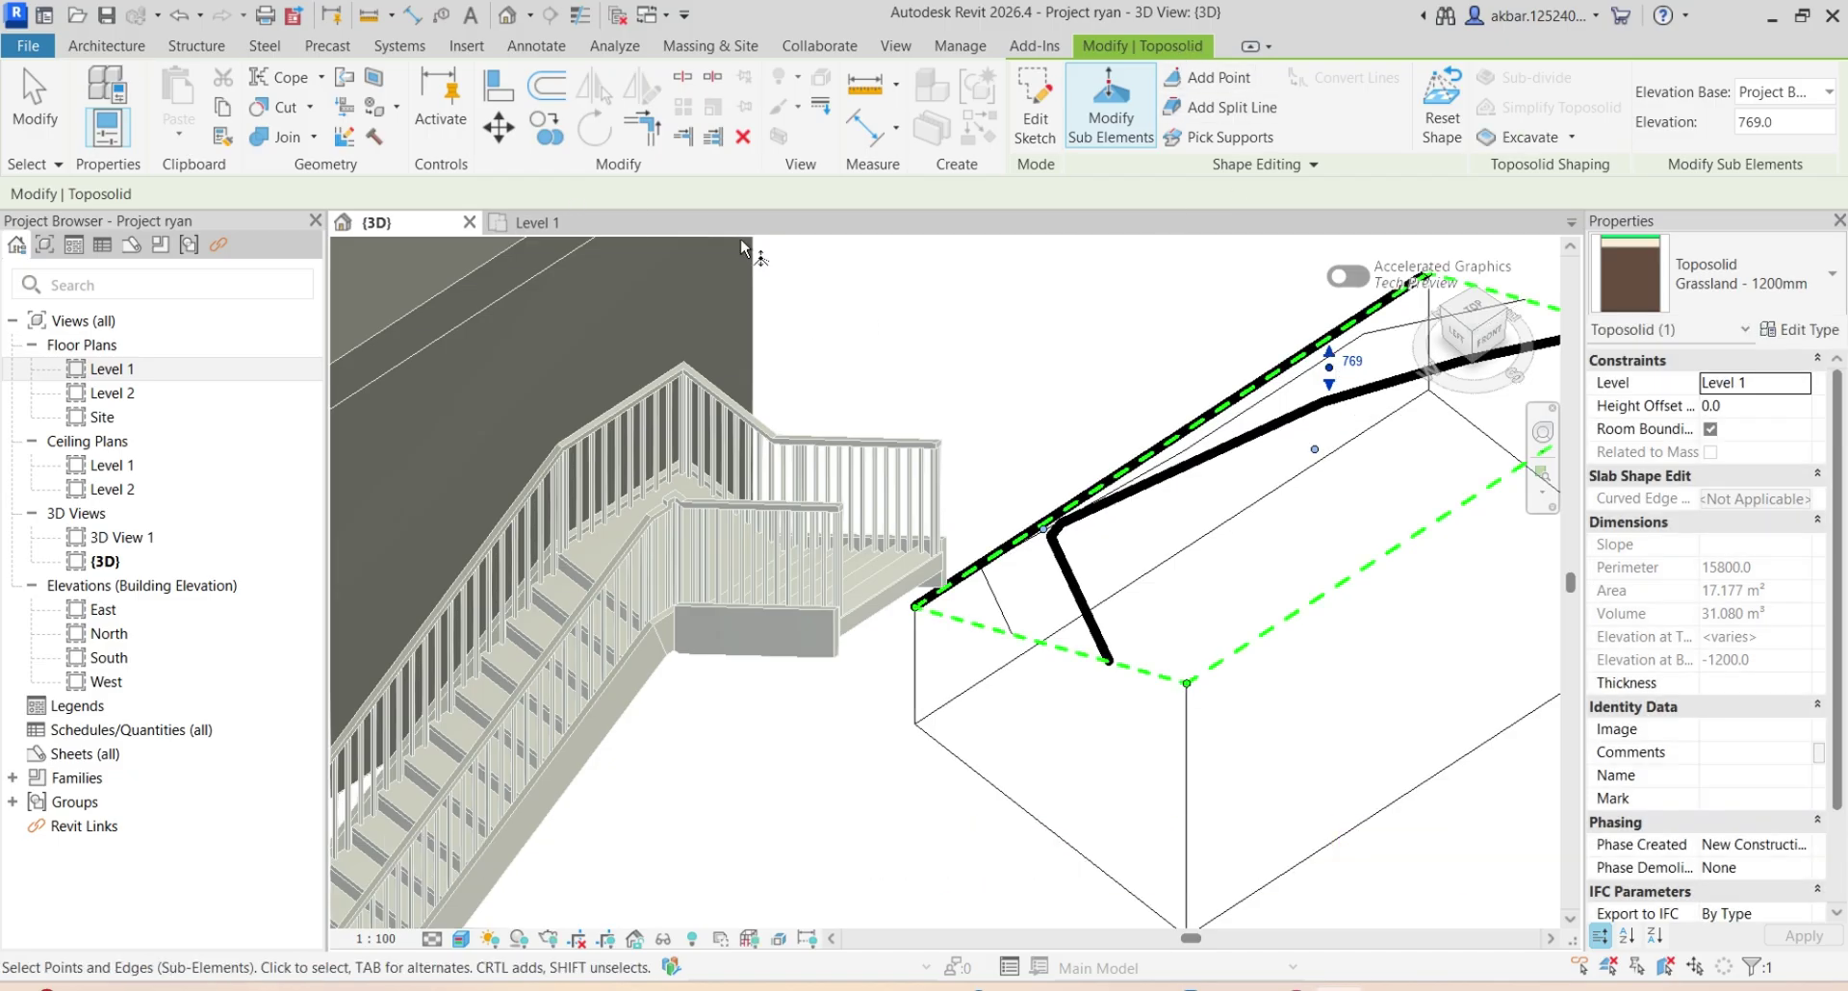
key(Escape)
key(Escape)
Place arquiplant01_SCALABLE planters as site components, one on the ground east of the toposolid and two on its contoured top
shift+middle_drag(1005, 500, 782, 672)
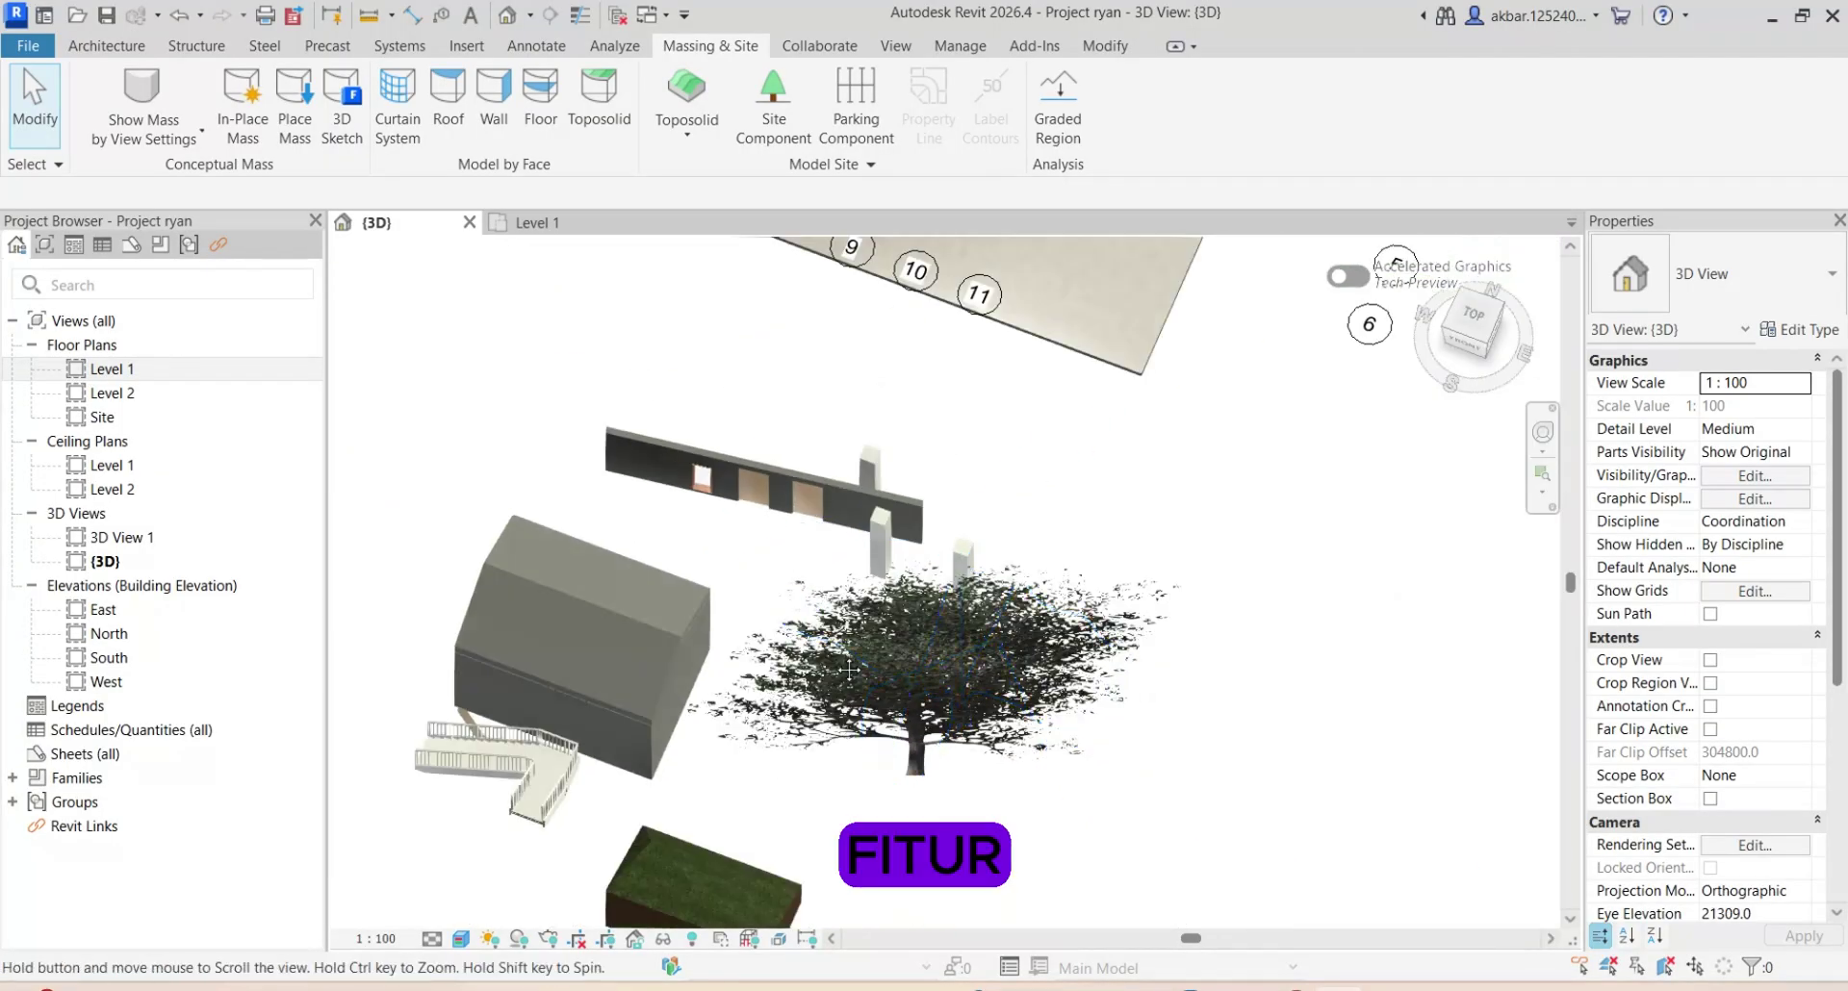
scroll(797, 660, up, 5)
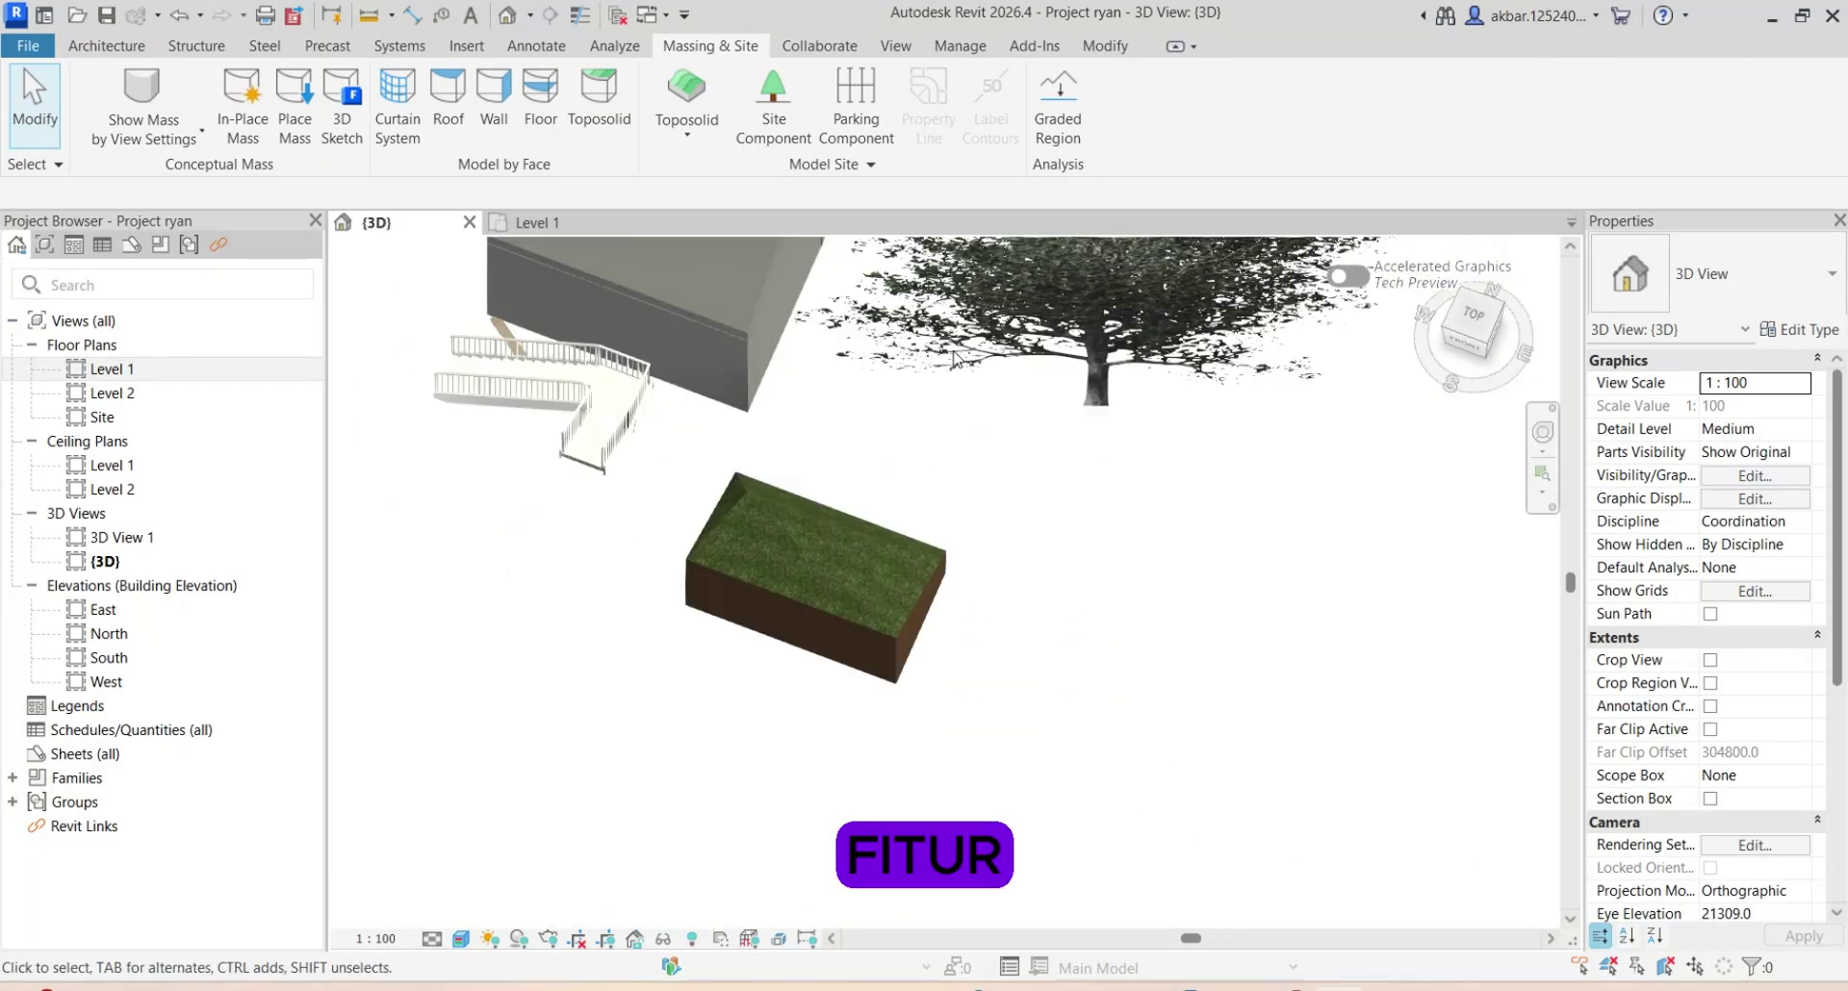
shift+middle_drag(797, 660, 664, 473)
middle_drag(359, 466, 792, 441)
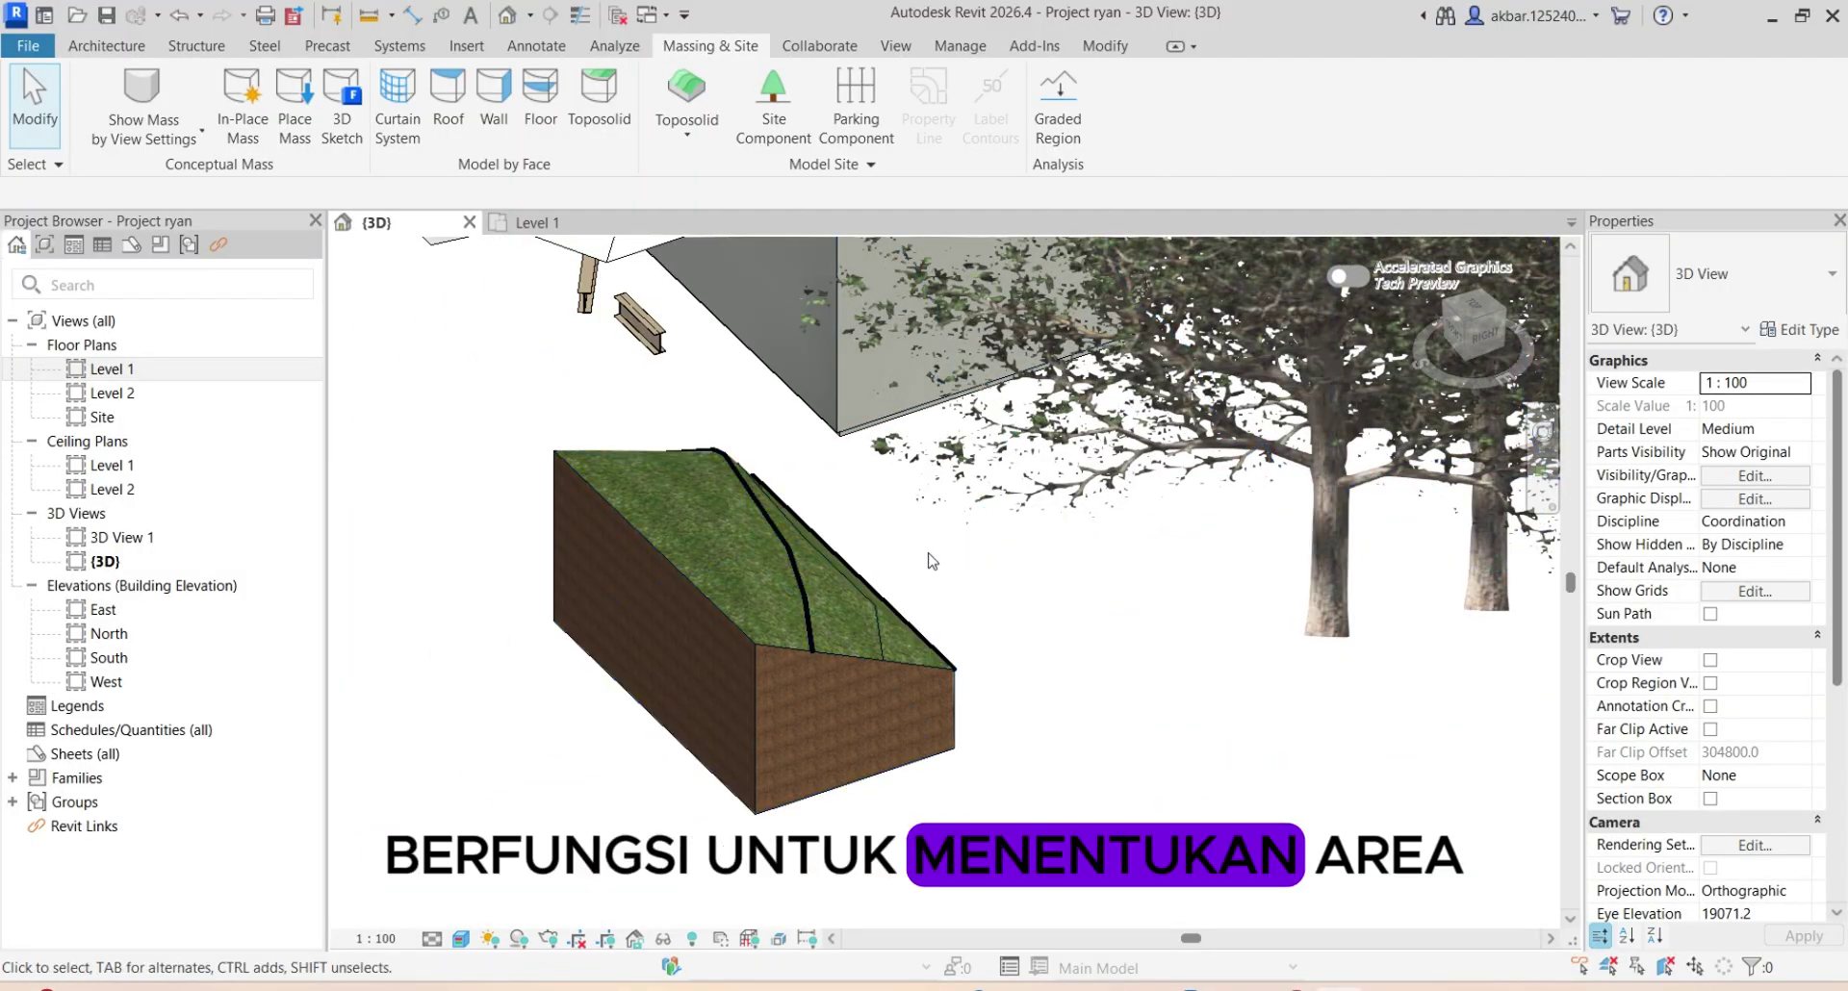
click(774, 116)
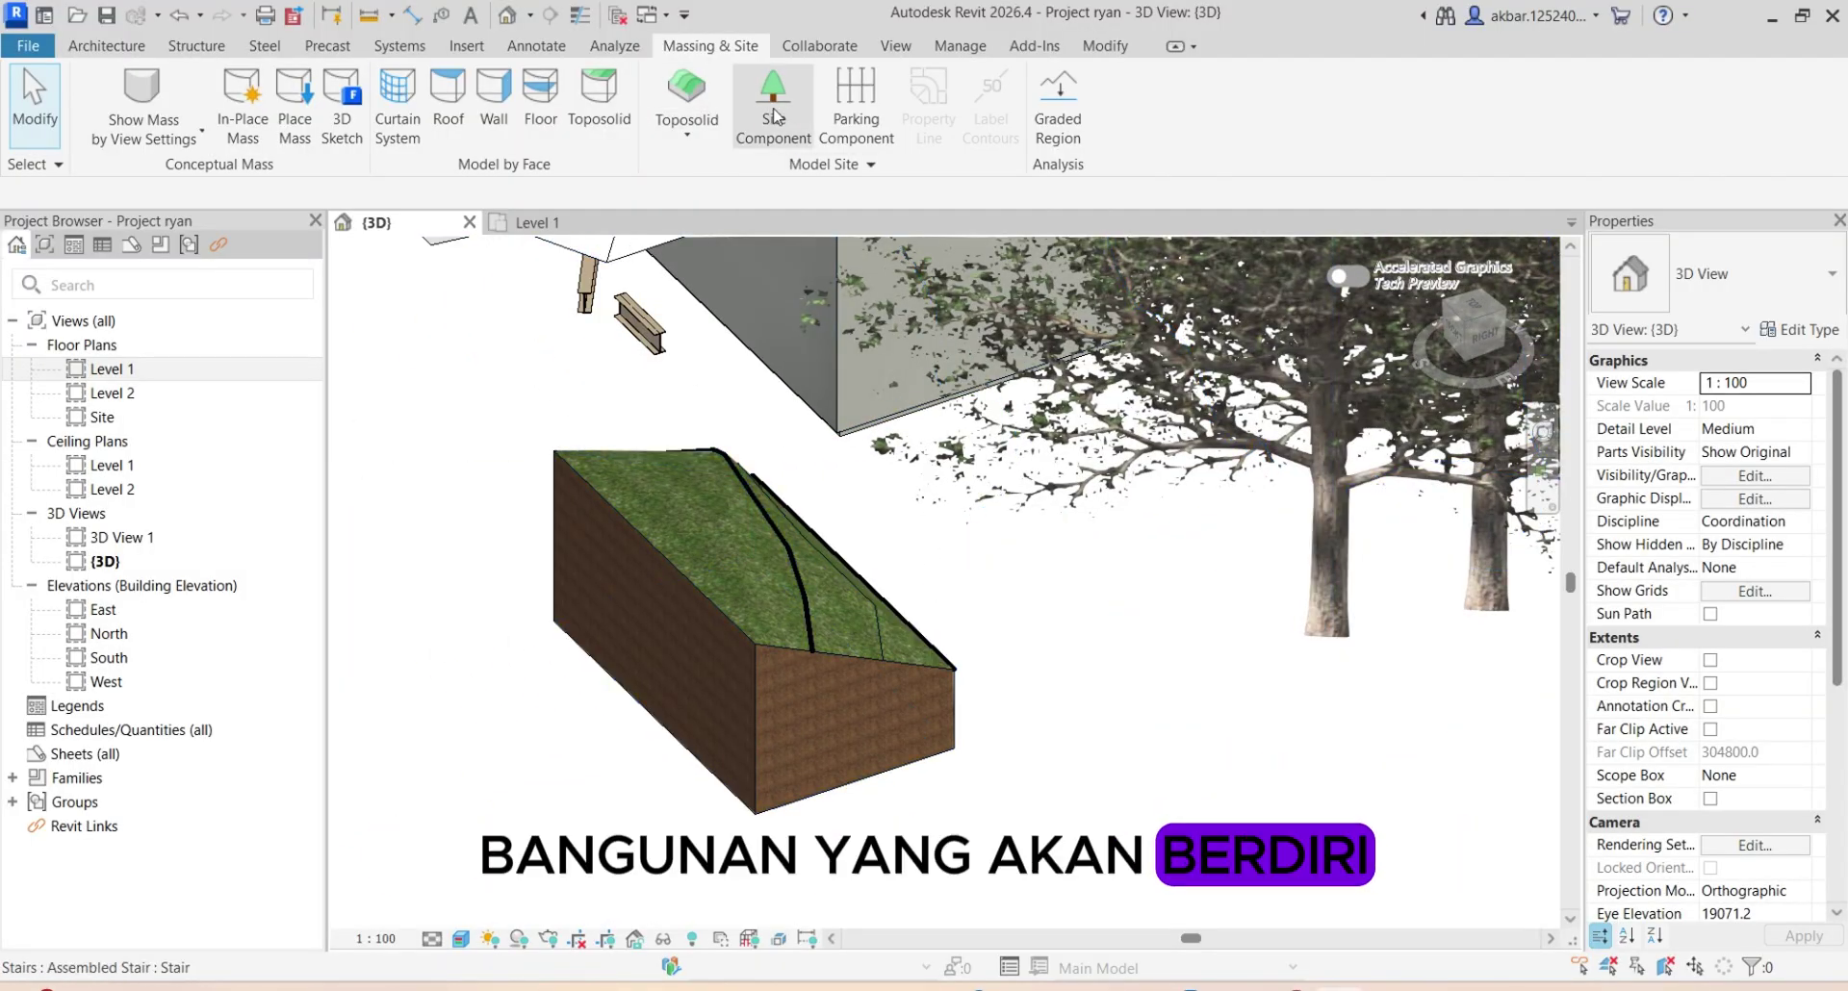
scroll(1040, 412, down, 3)
scroll(1384, 385, down, 2)
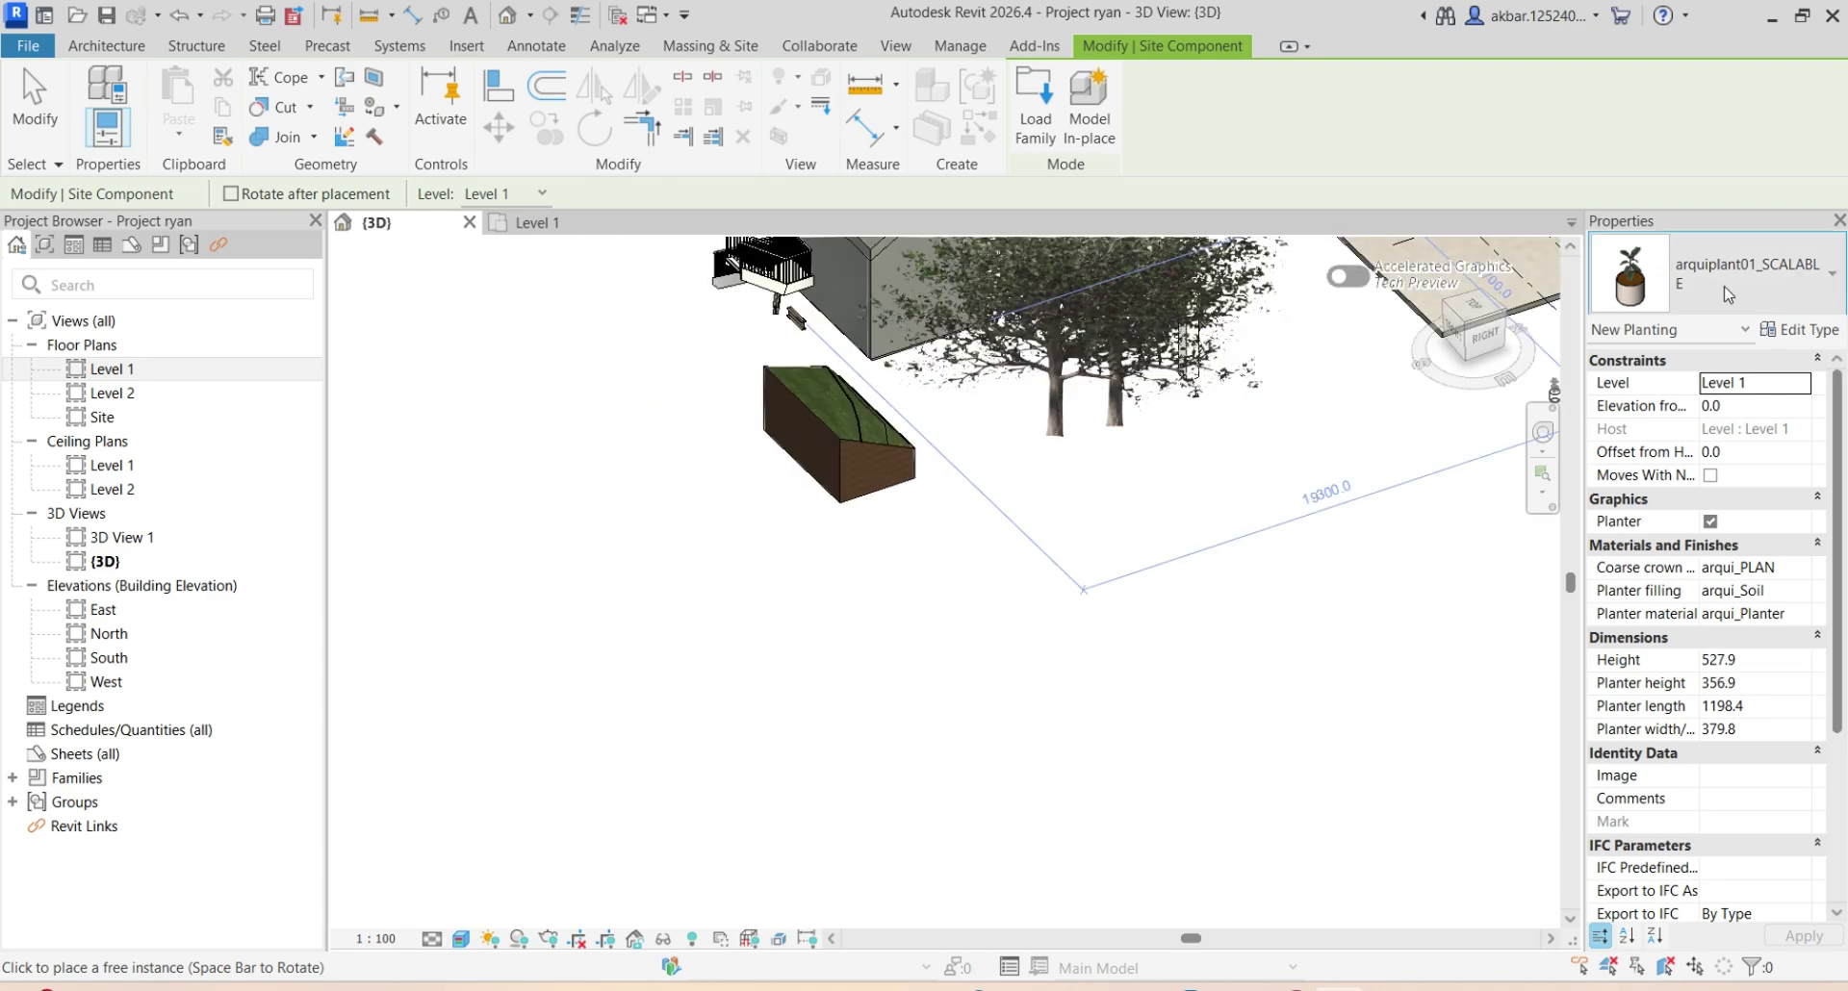
click(1728, 294)
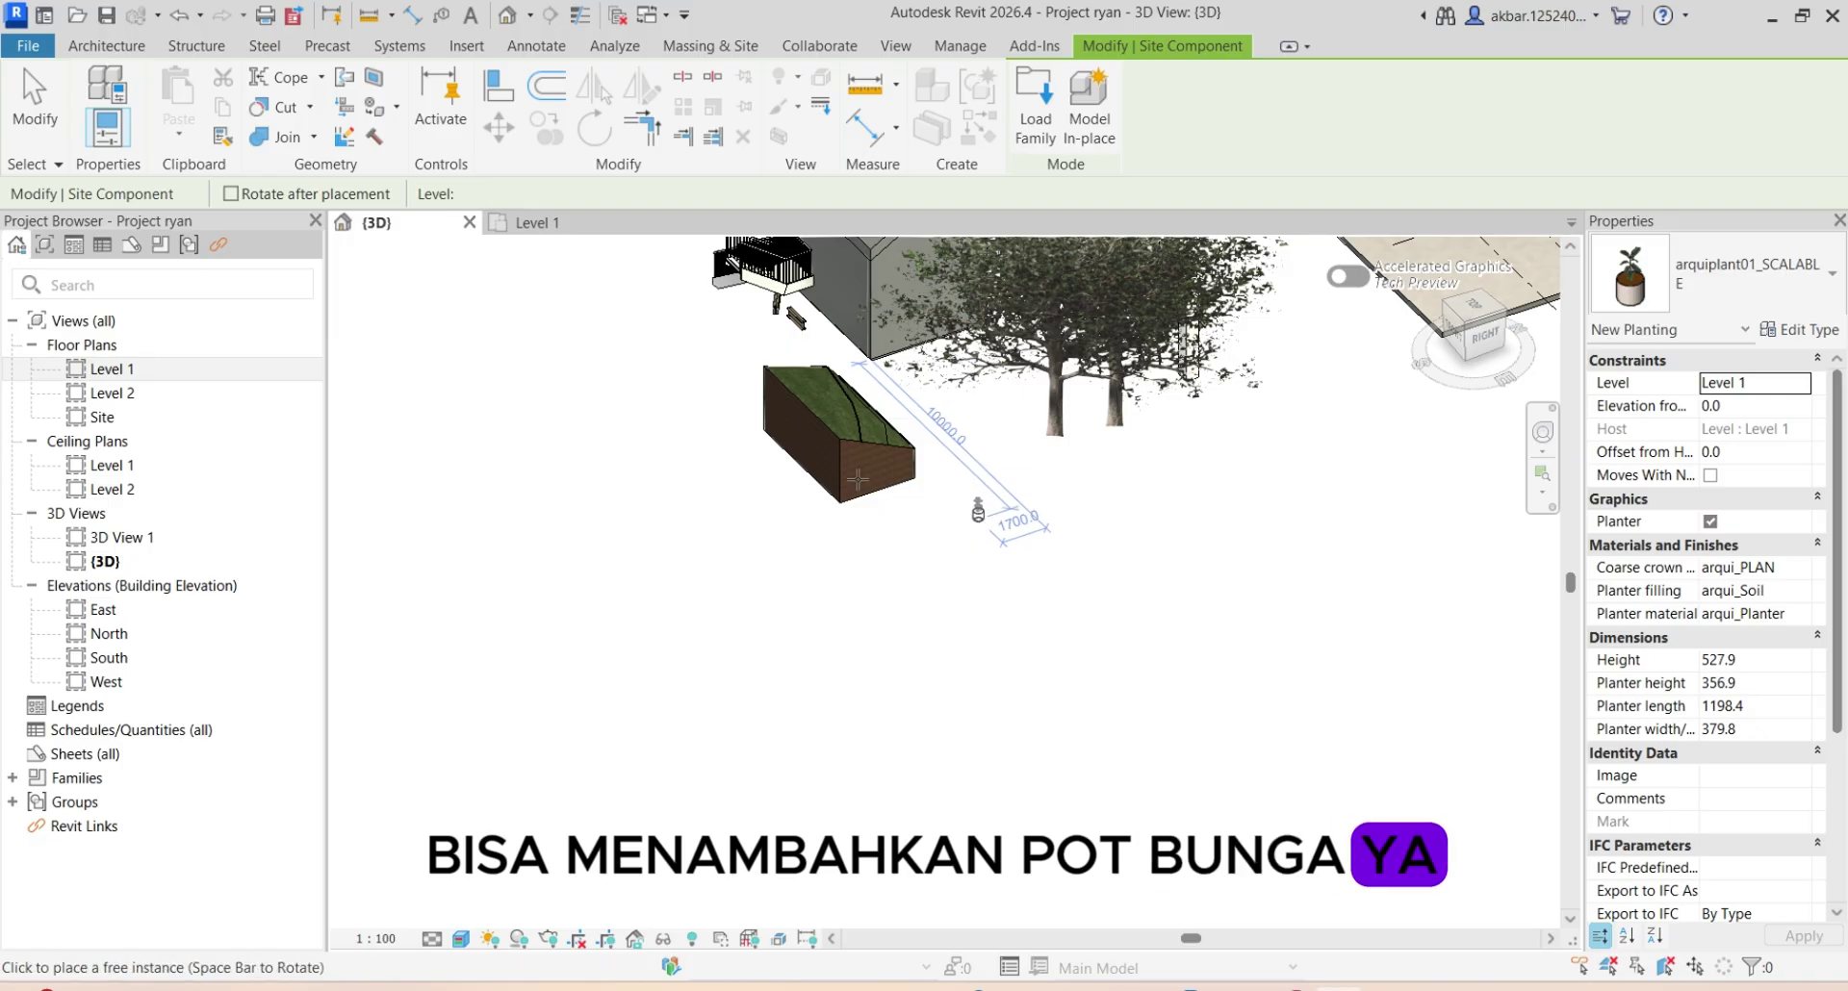
scroll(836, 423, up, 5)
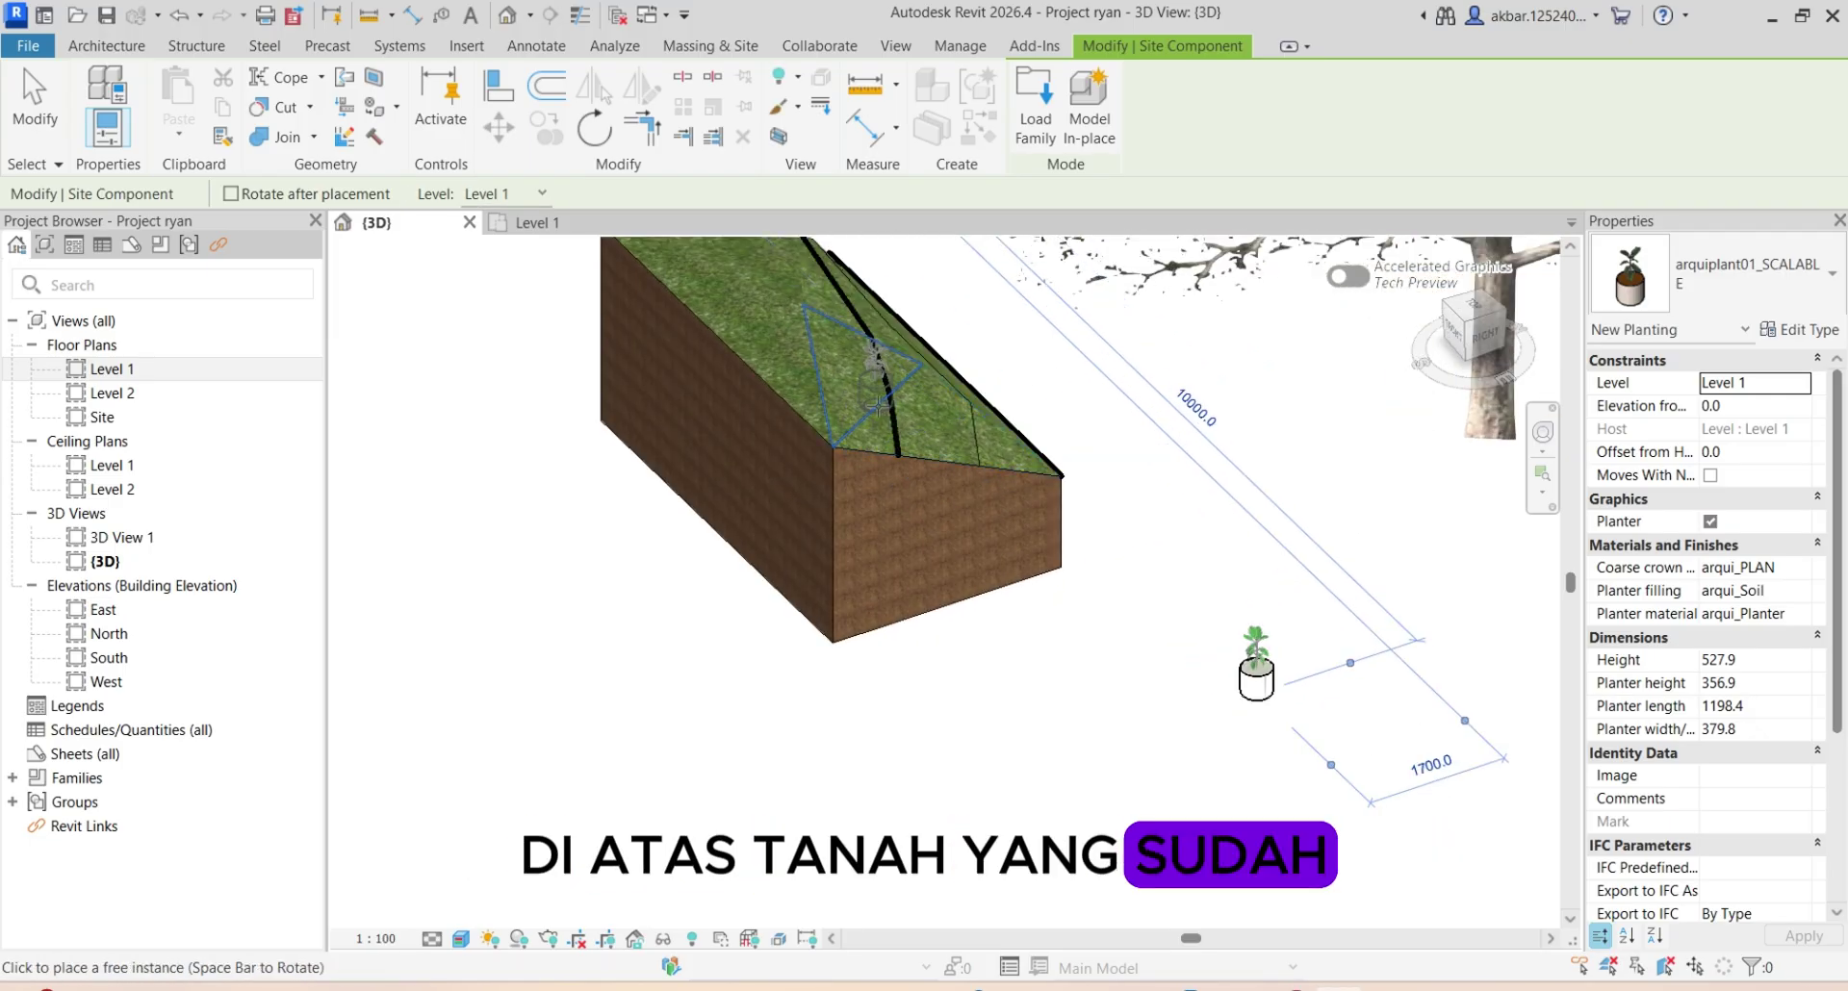
click(884, 424)
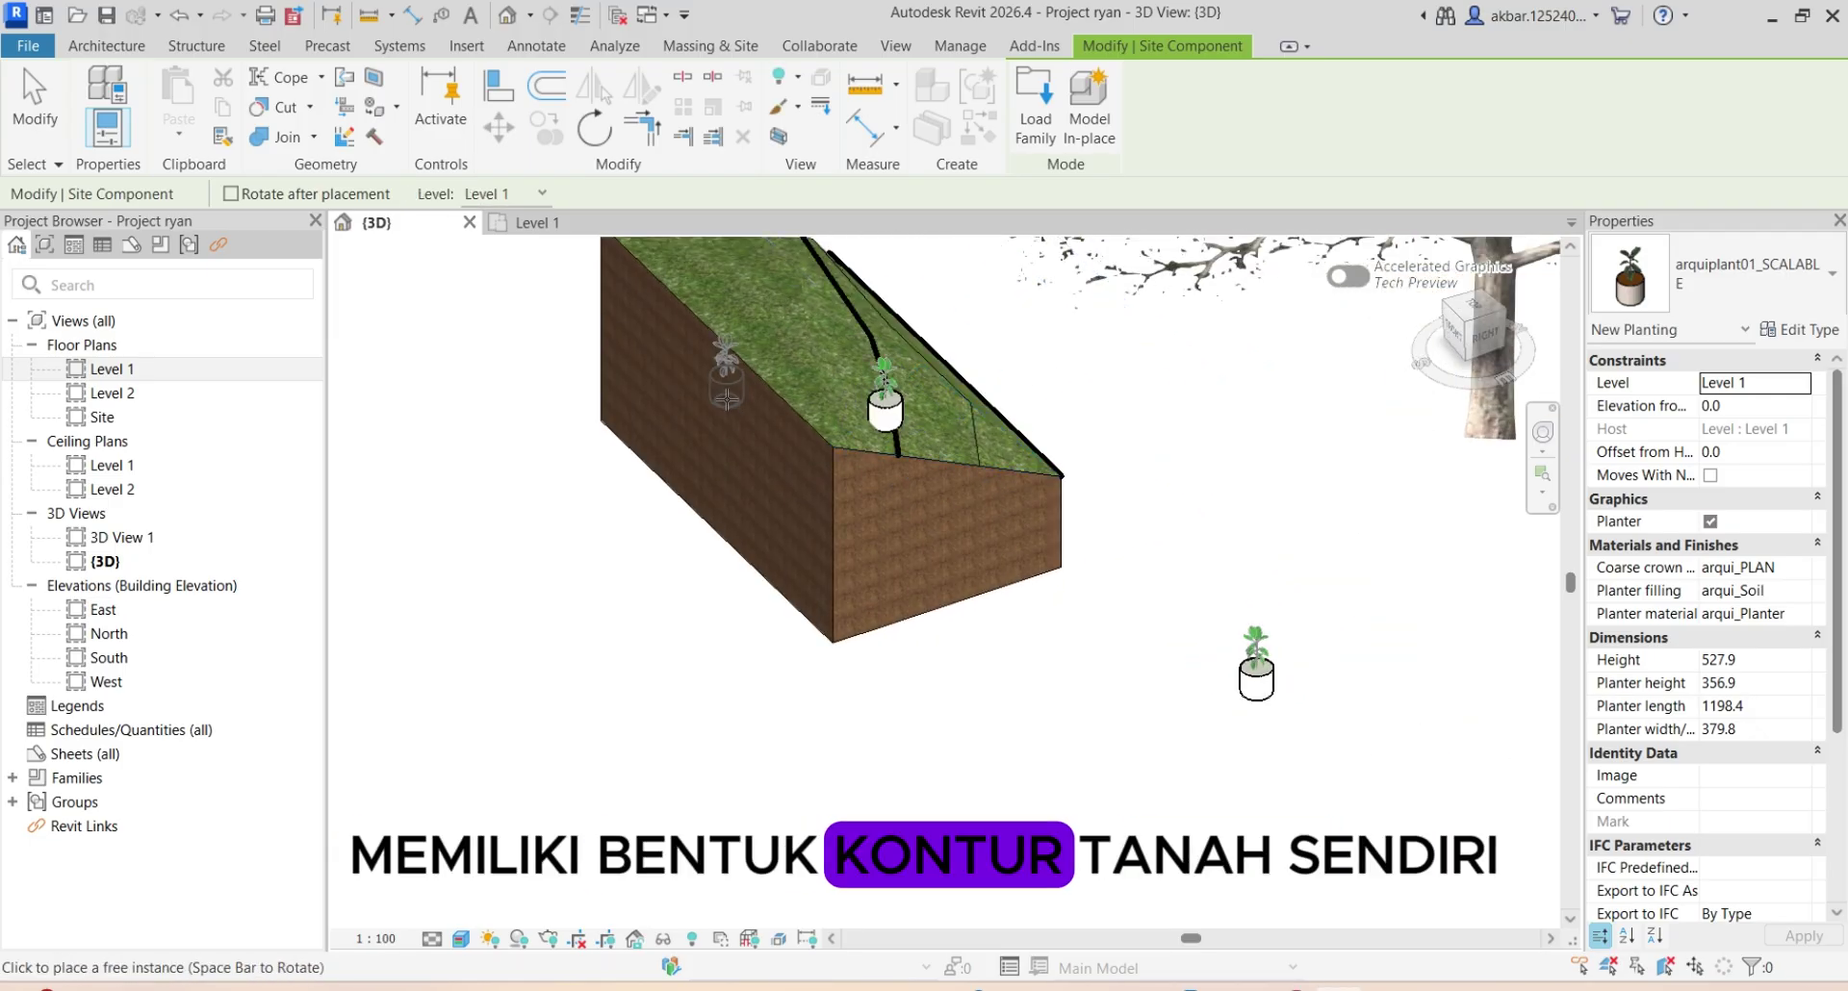
middle_drag(760, 354, 984, 614)
scroll(939, 727, down, 1)
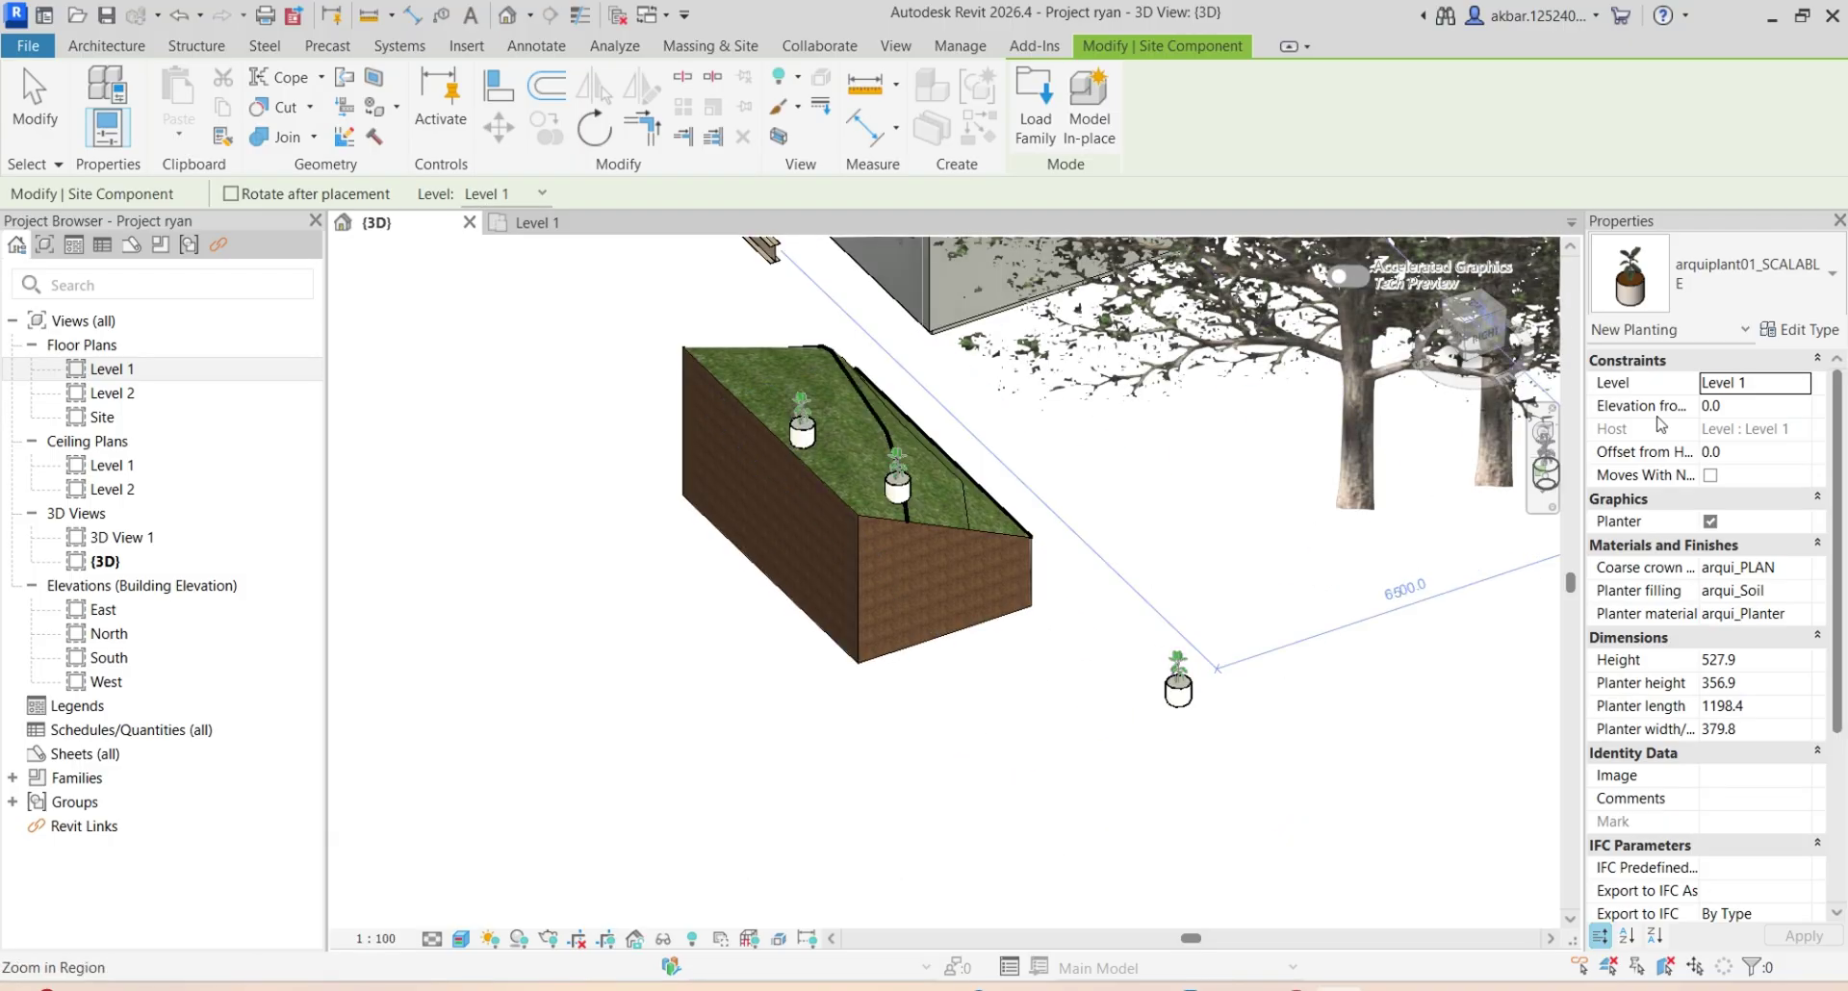
click(1724, 285)
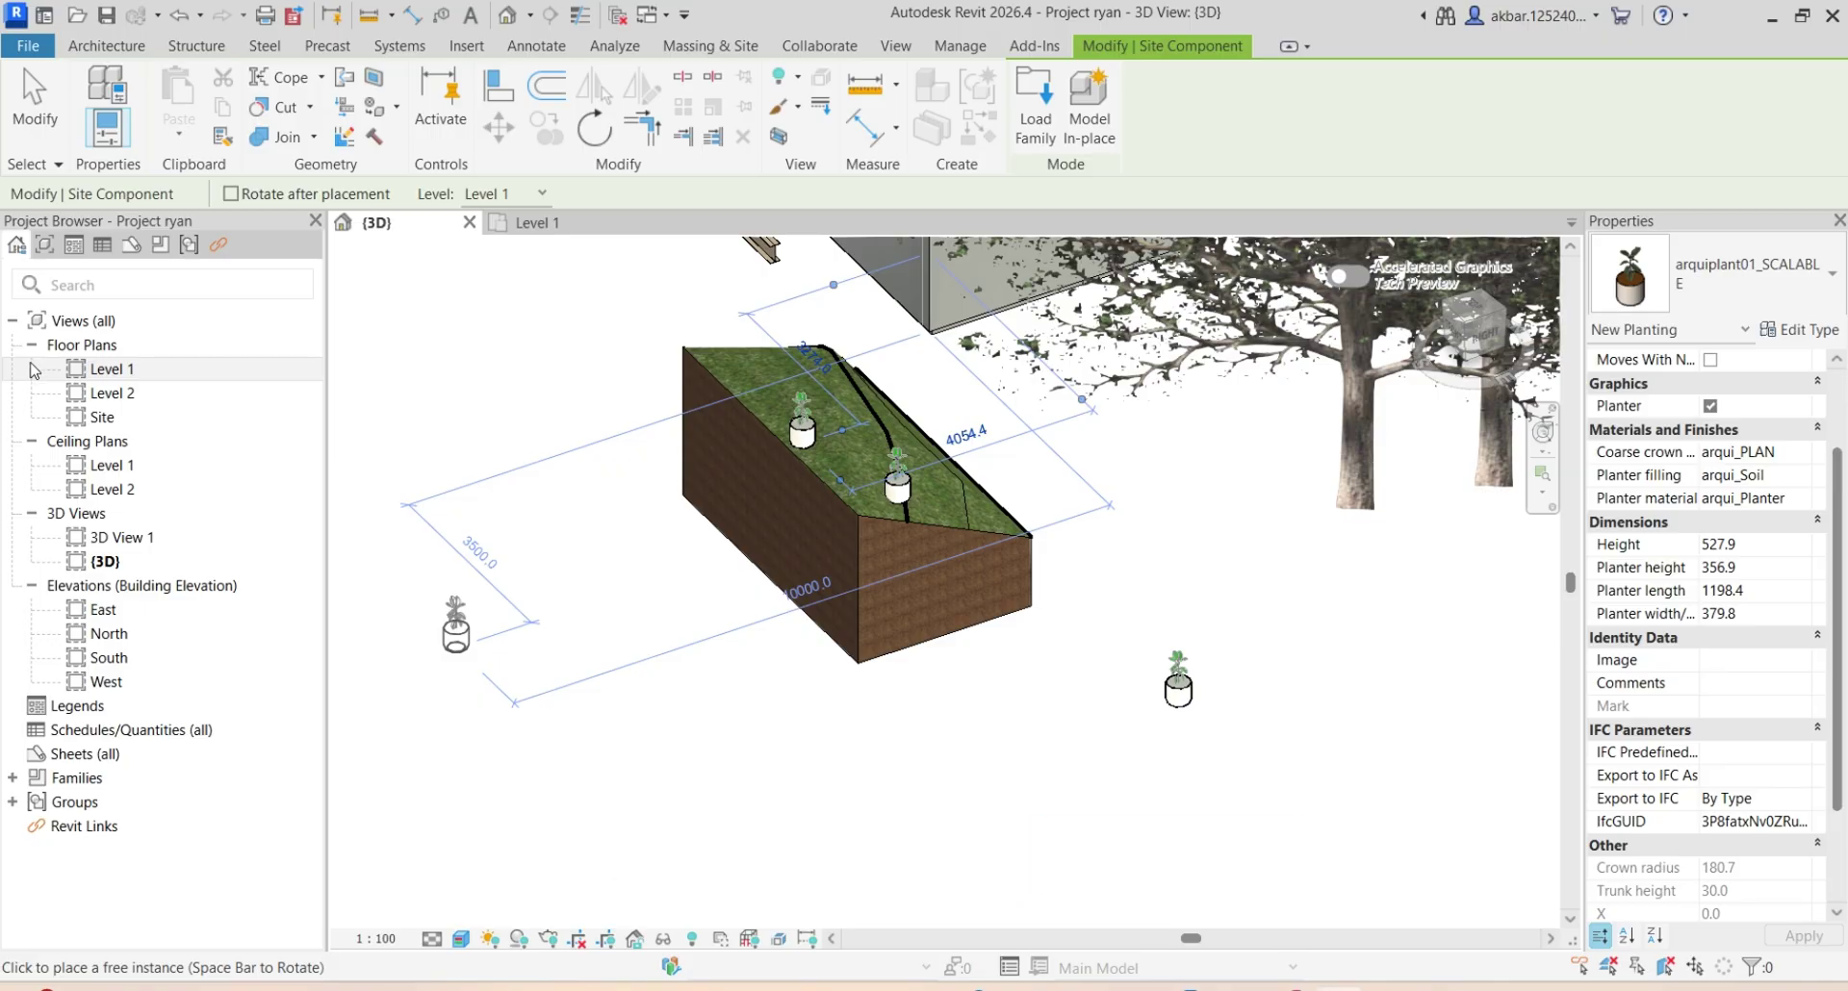
Open the South elevation, the West elevation and the Level 2 floor plan to examine the project in each view
double_click(81, 661)
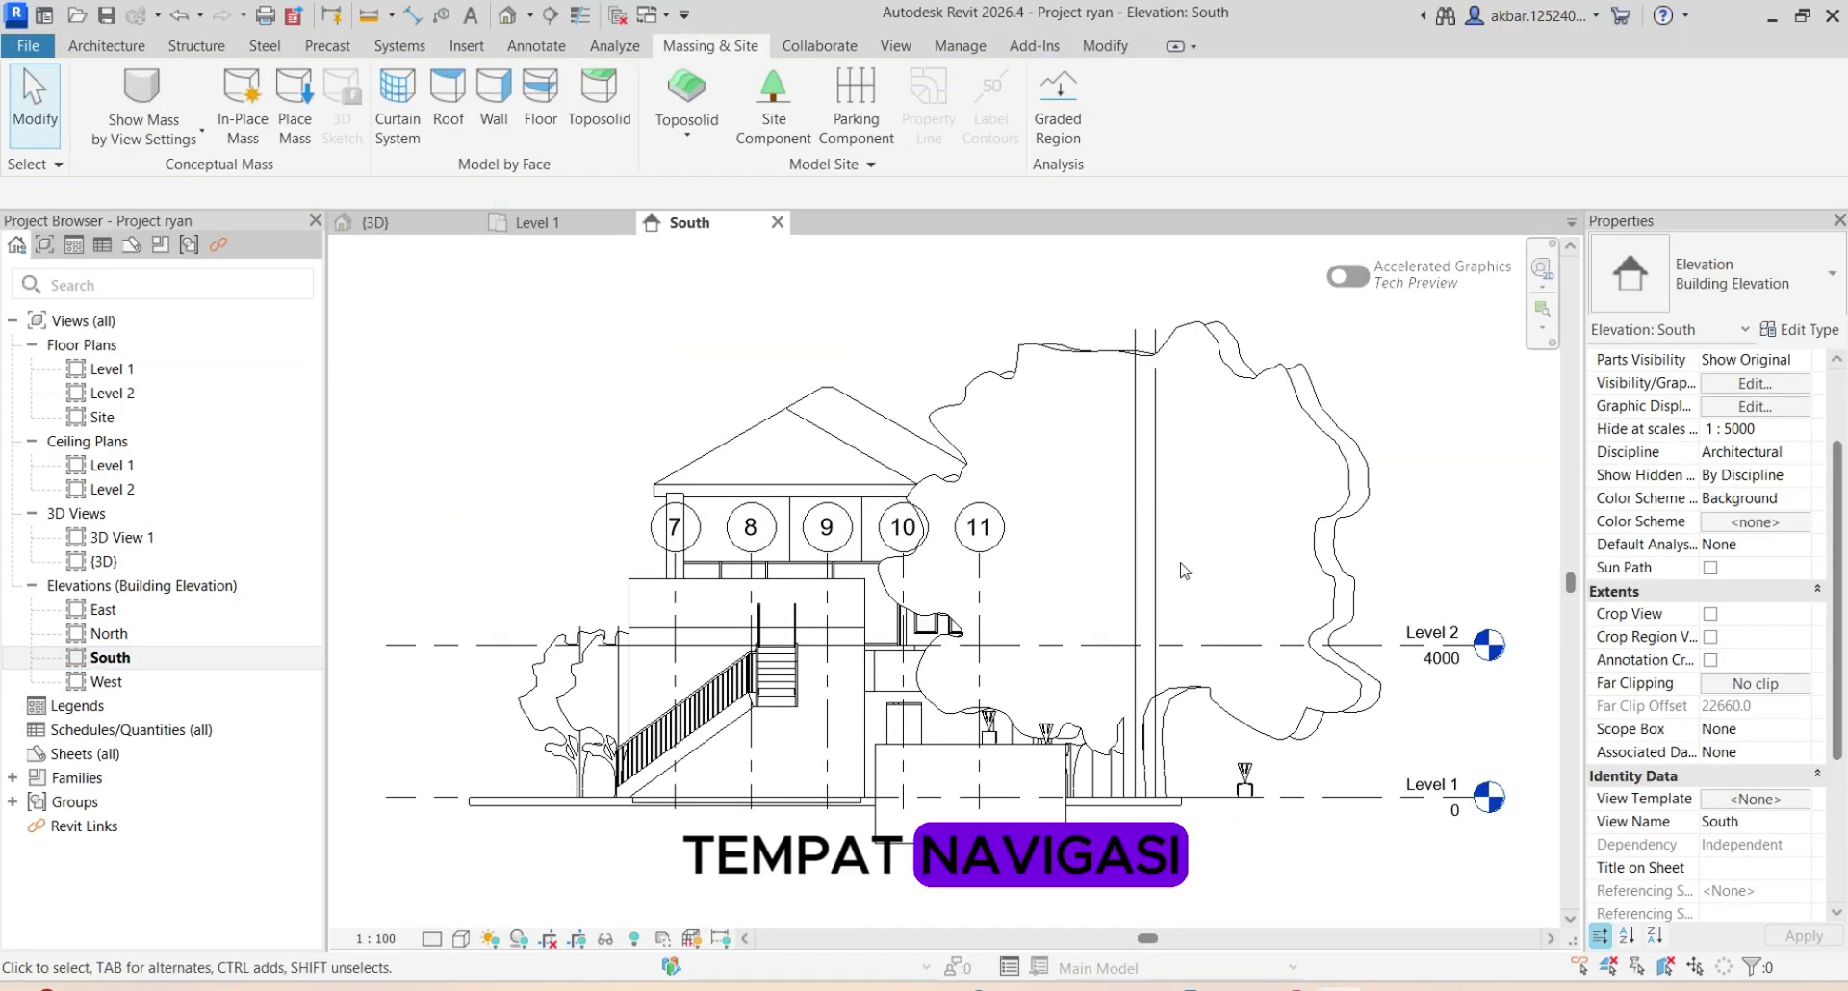
scroll(1184, 568, up, 3)
scroll(1186, 566, down, 2)
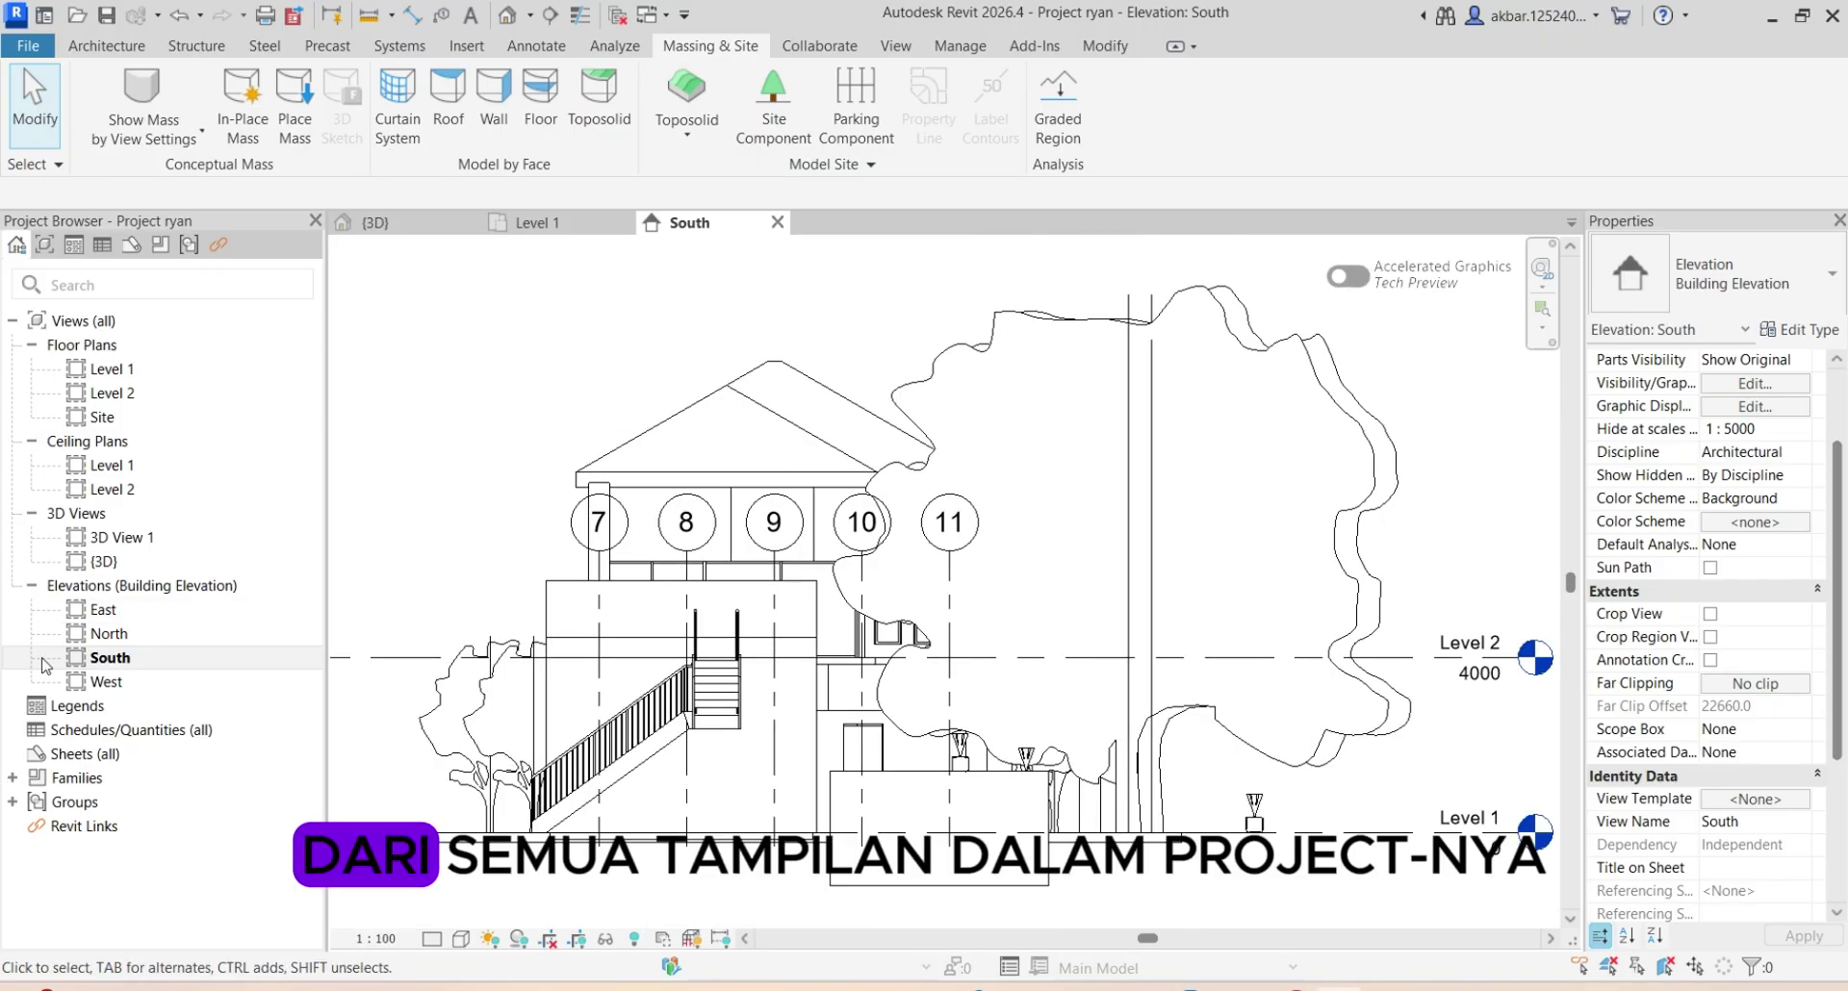
click(82, 681)
double_click(82, 682)
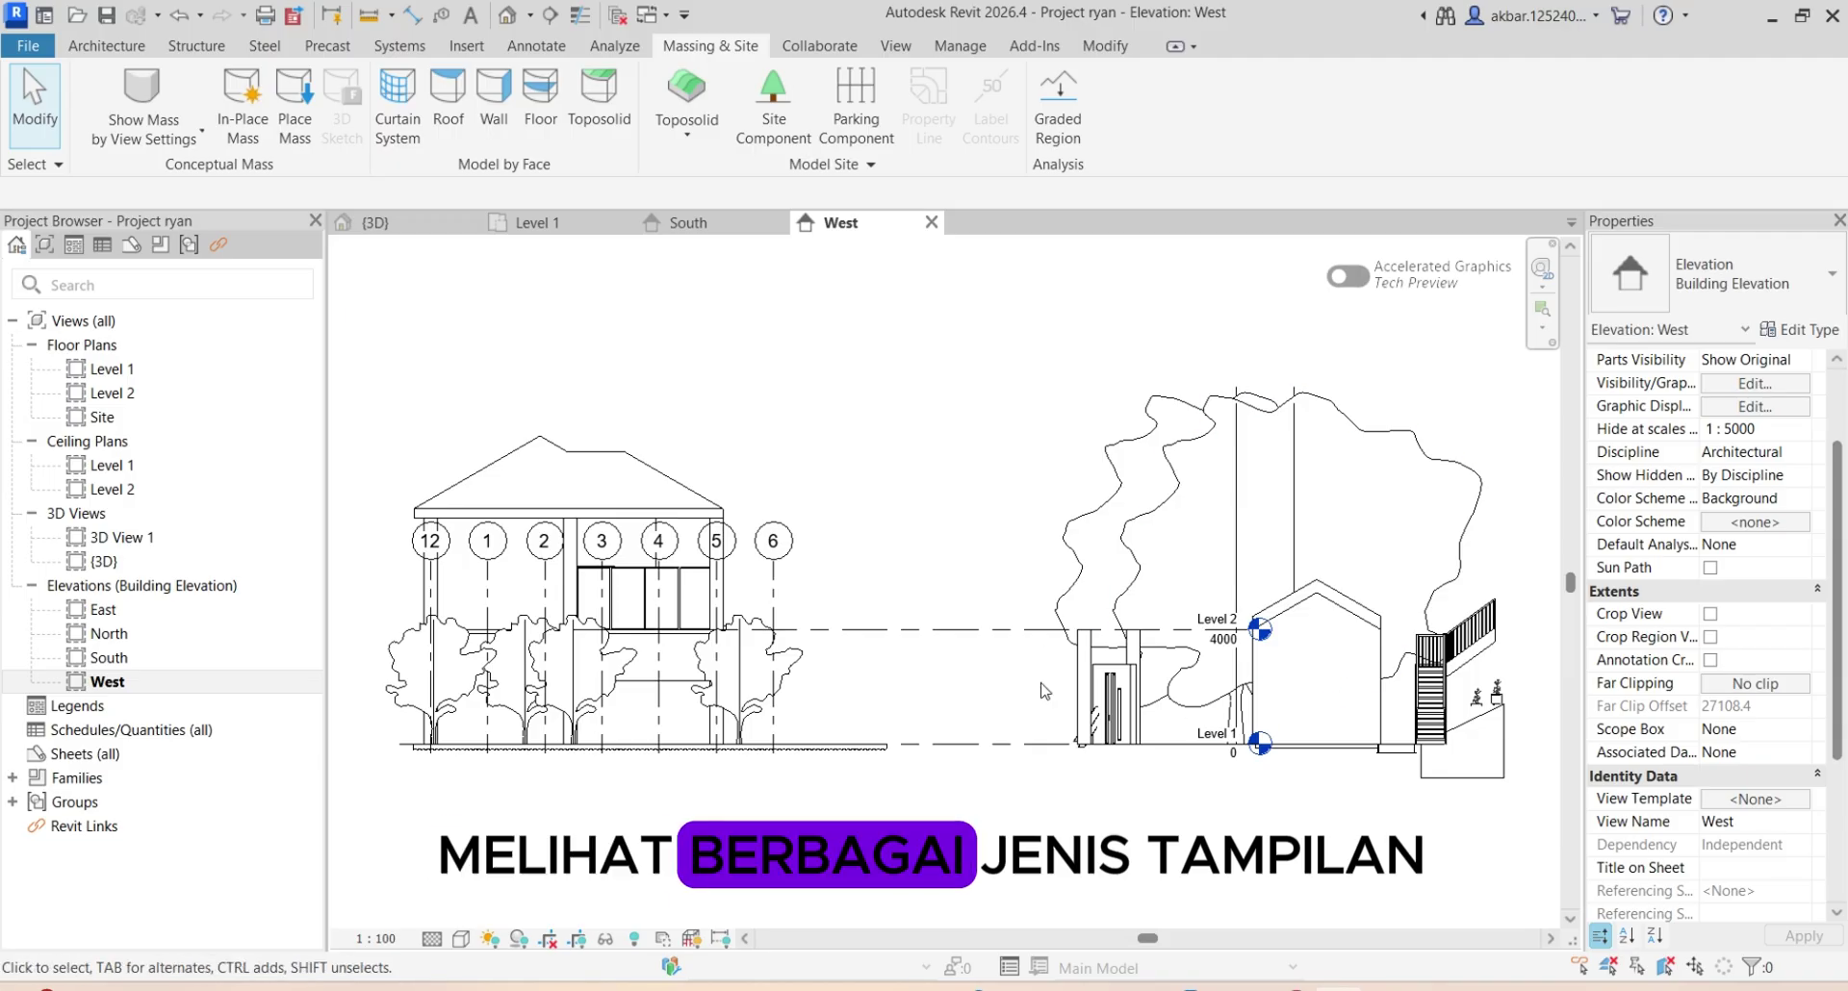
scroll(414, 645, up, 2)
middle_drag(533, 591, 1061, 505)
scroll(1054, 503, down, 4)
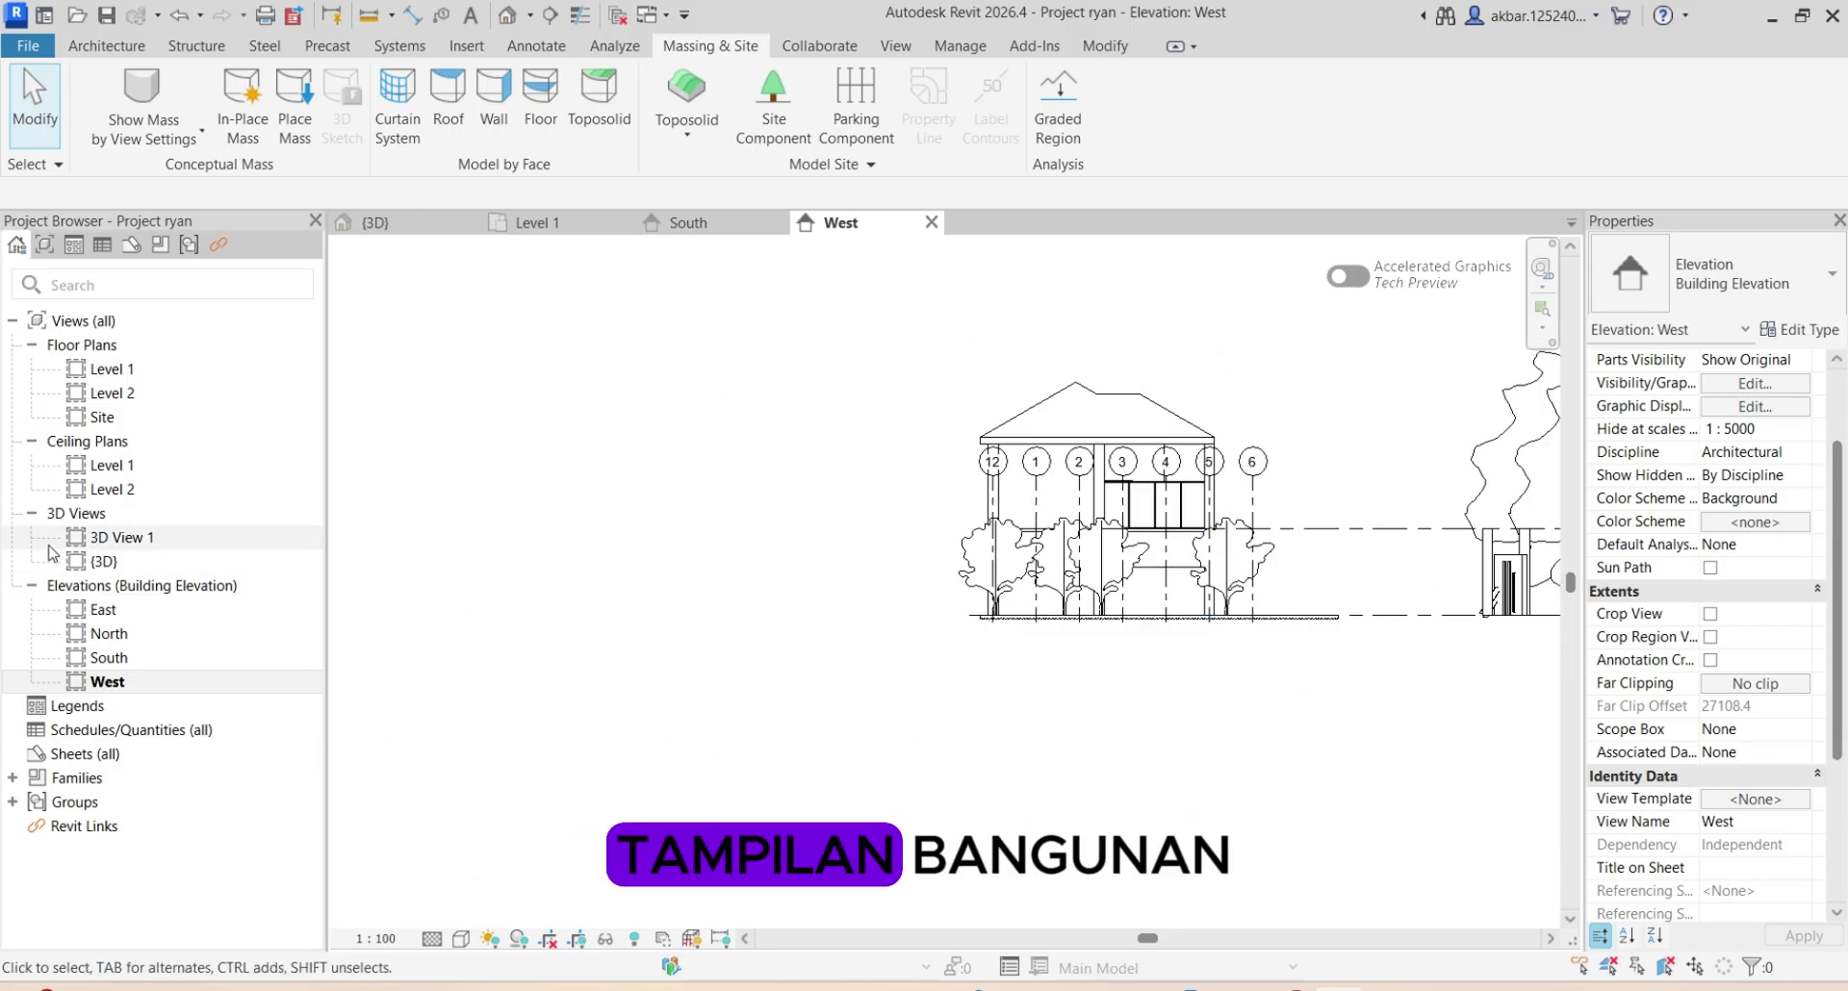
double_click(86, 393)
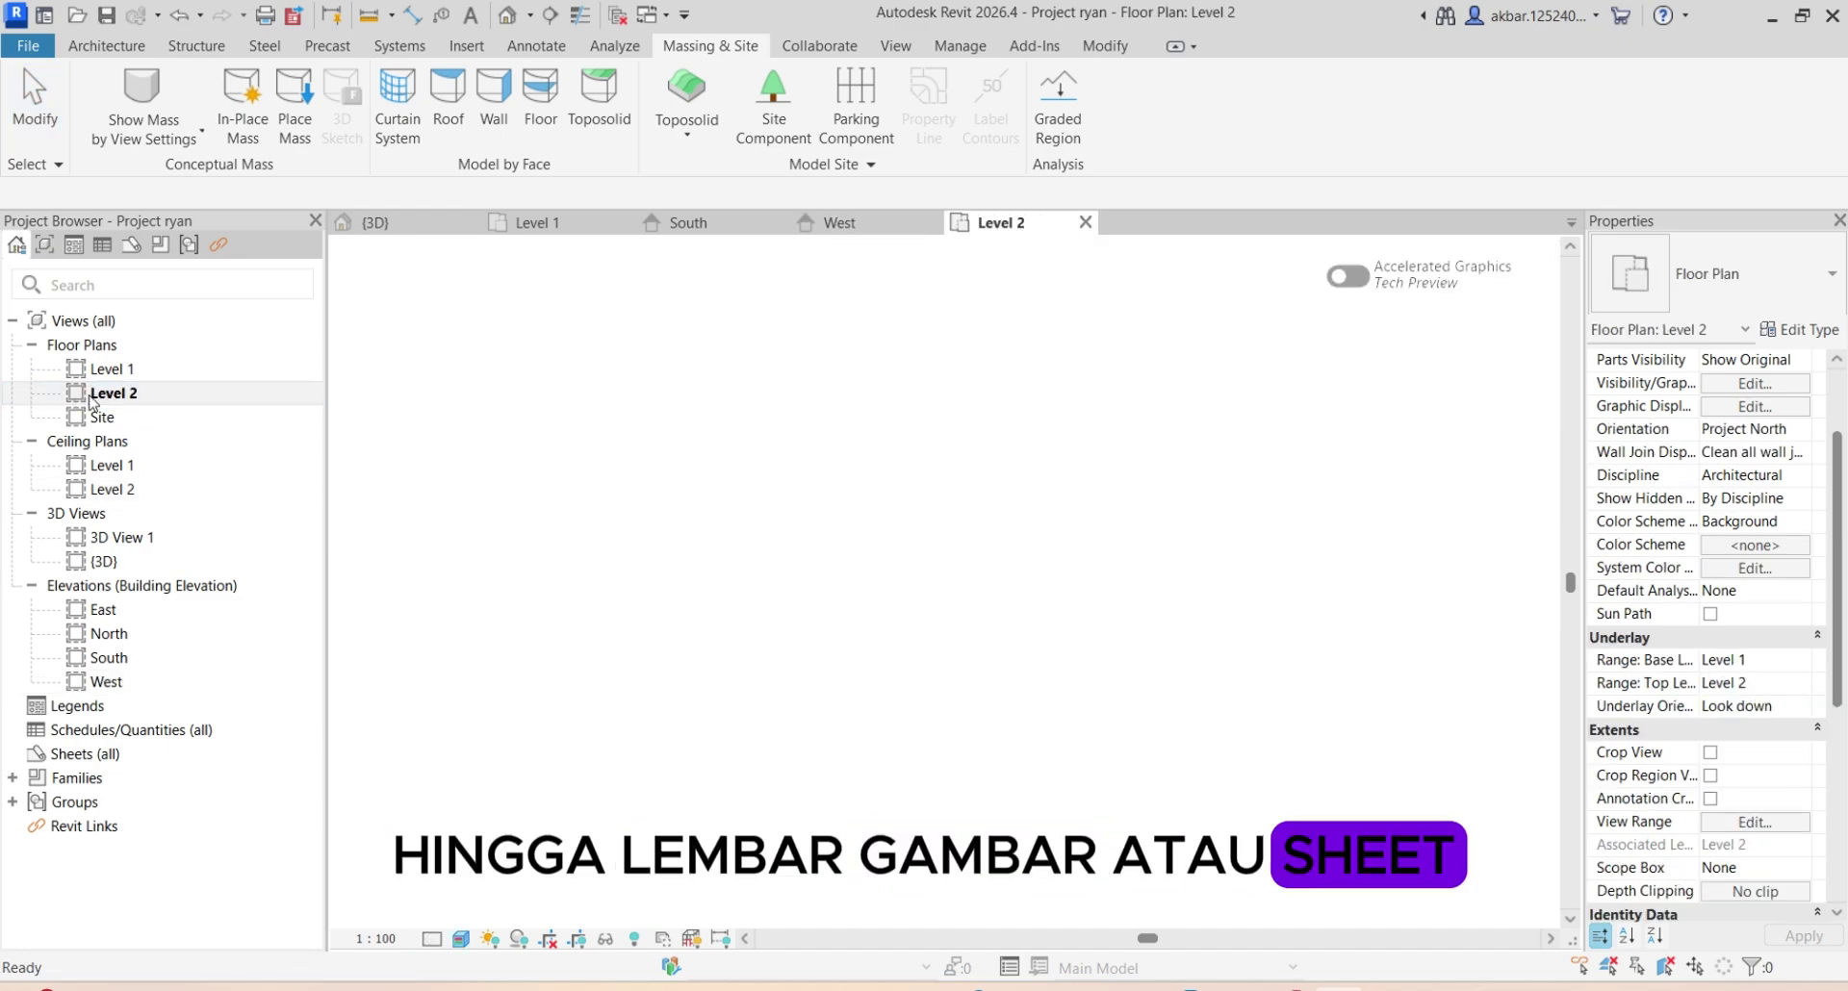
scroll(932, 429, up, 5)
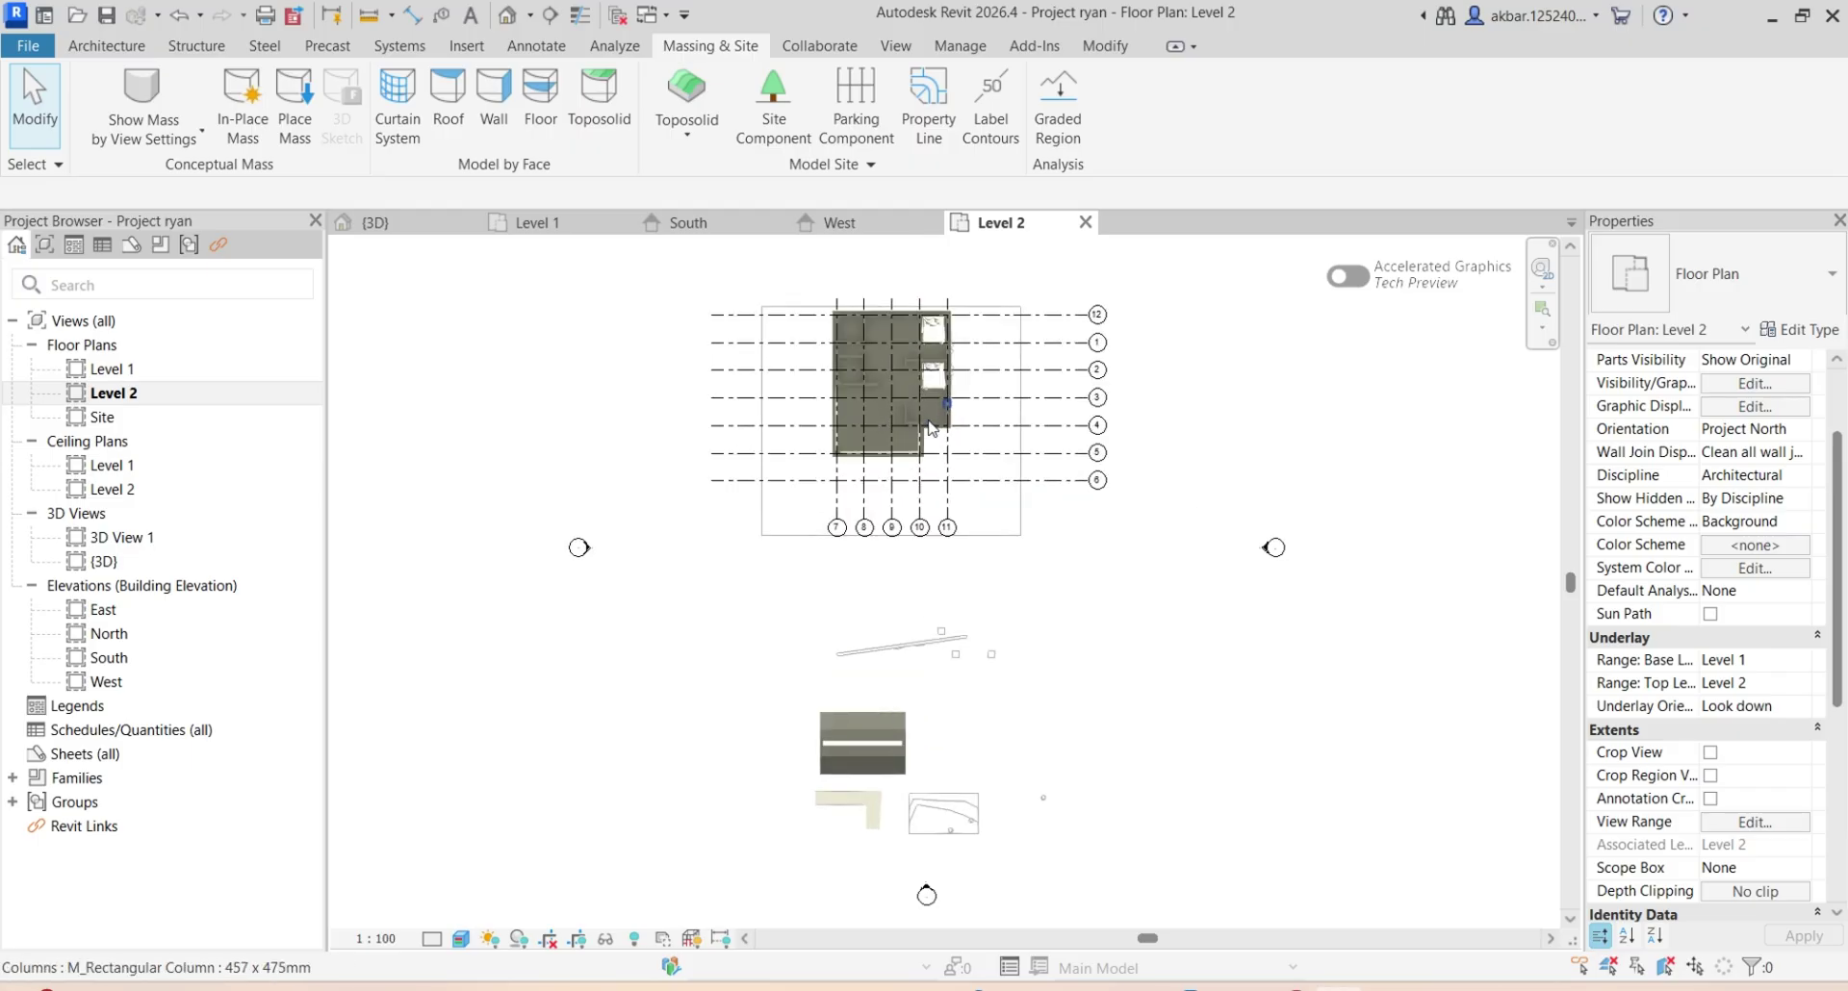